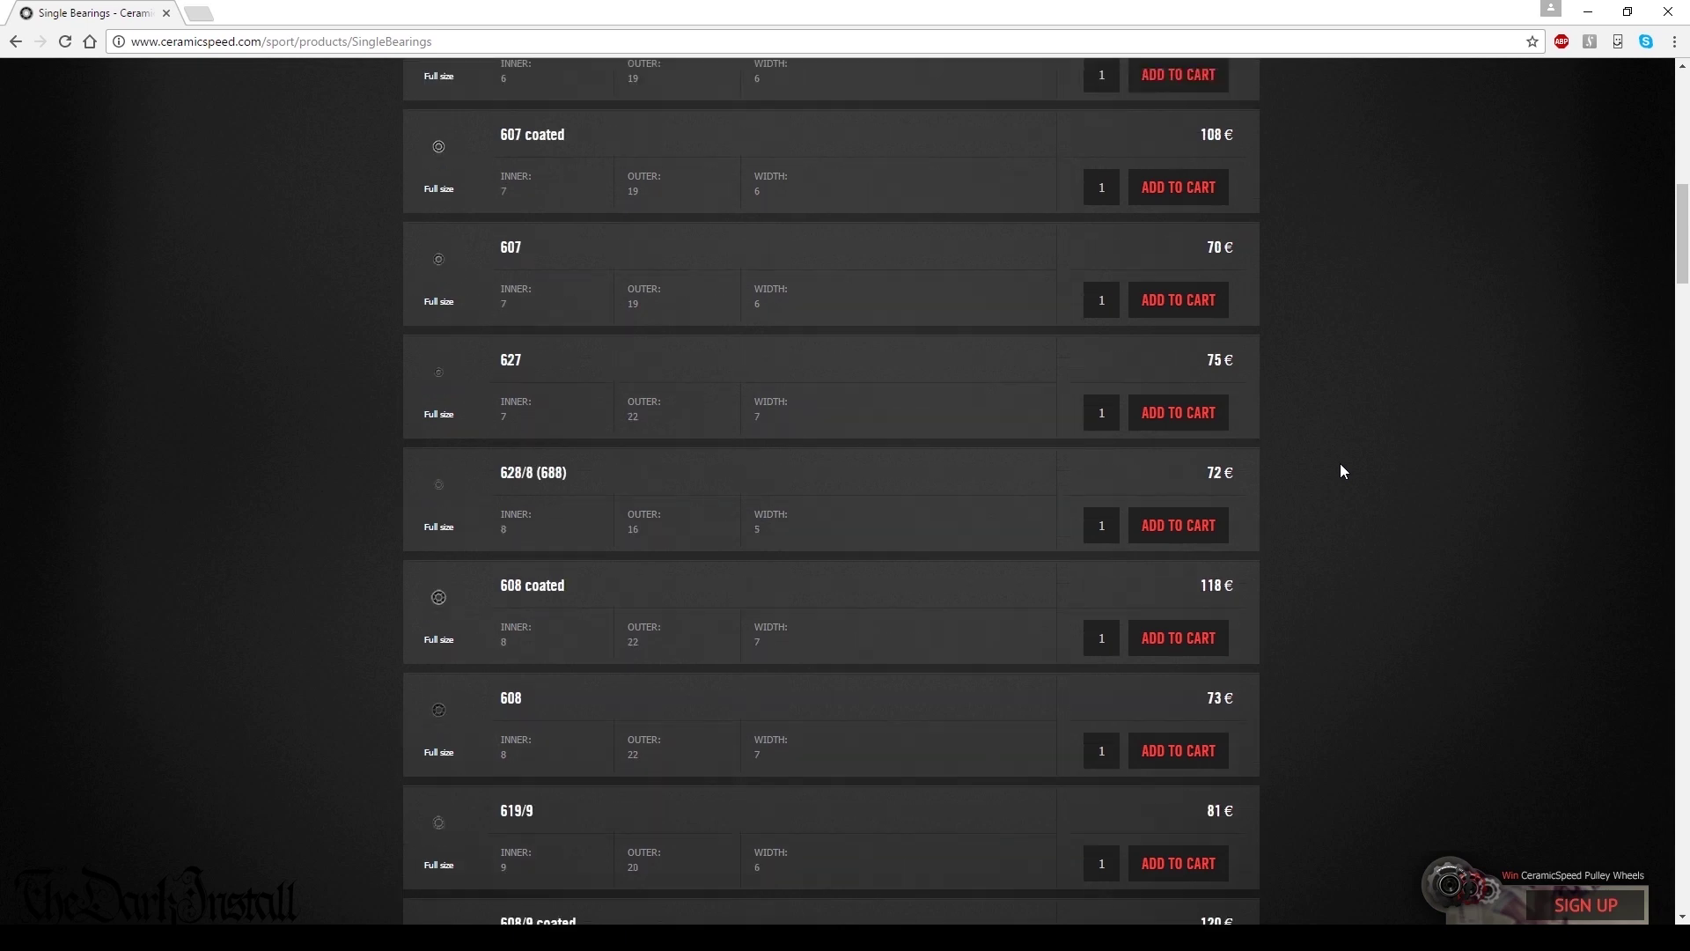
# - Scroll up and down through the Curve wheel page
pyautogui.scroll(-3, 1341, 464)
pyautogui.scroll(-9, 1341, 464)
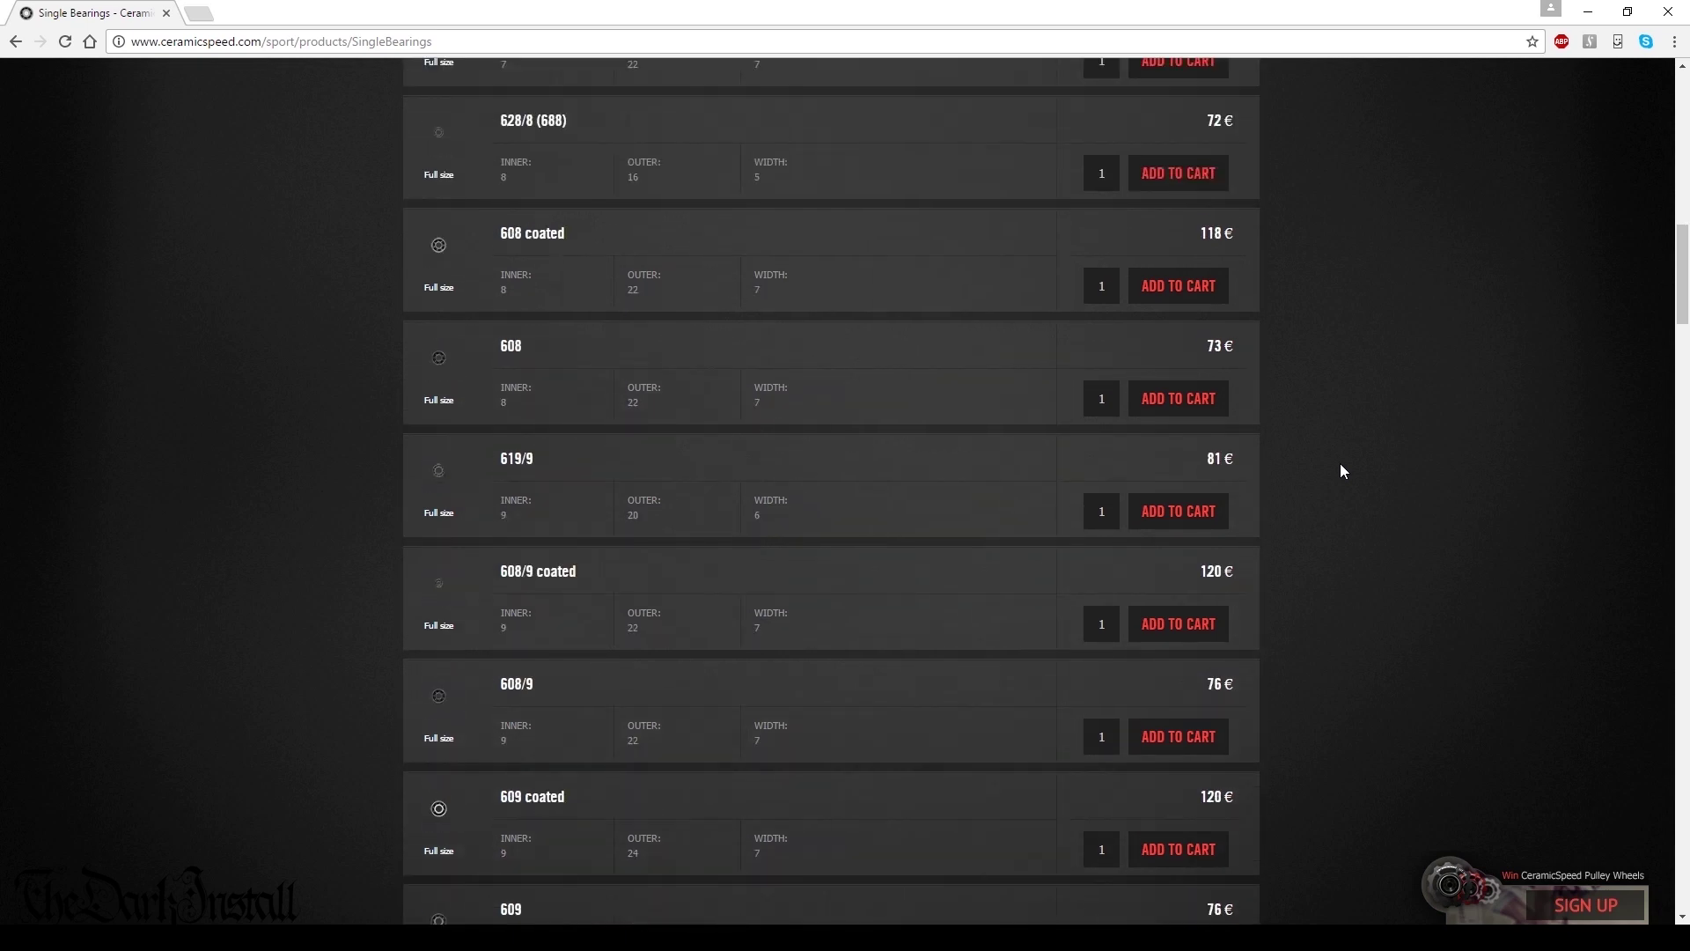
pyautogui.scroll(7, 1342, 471)
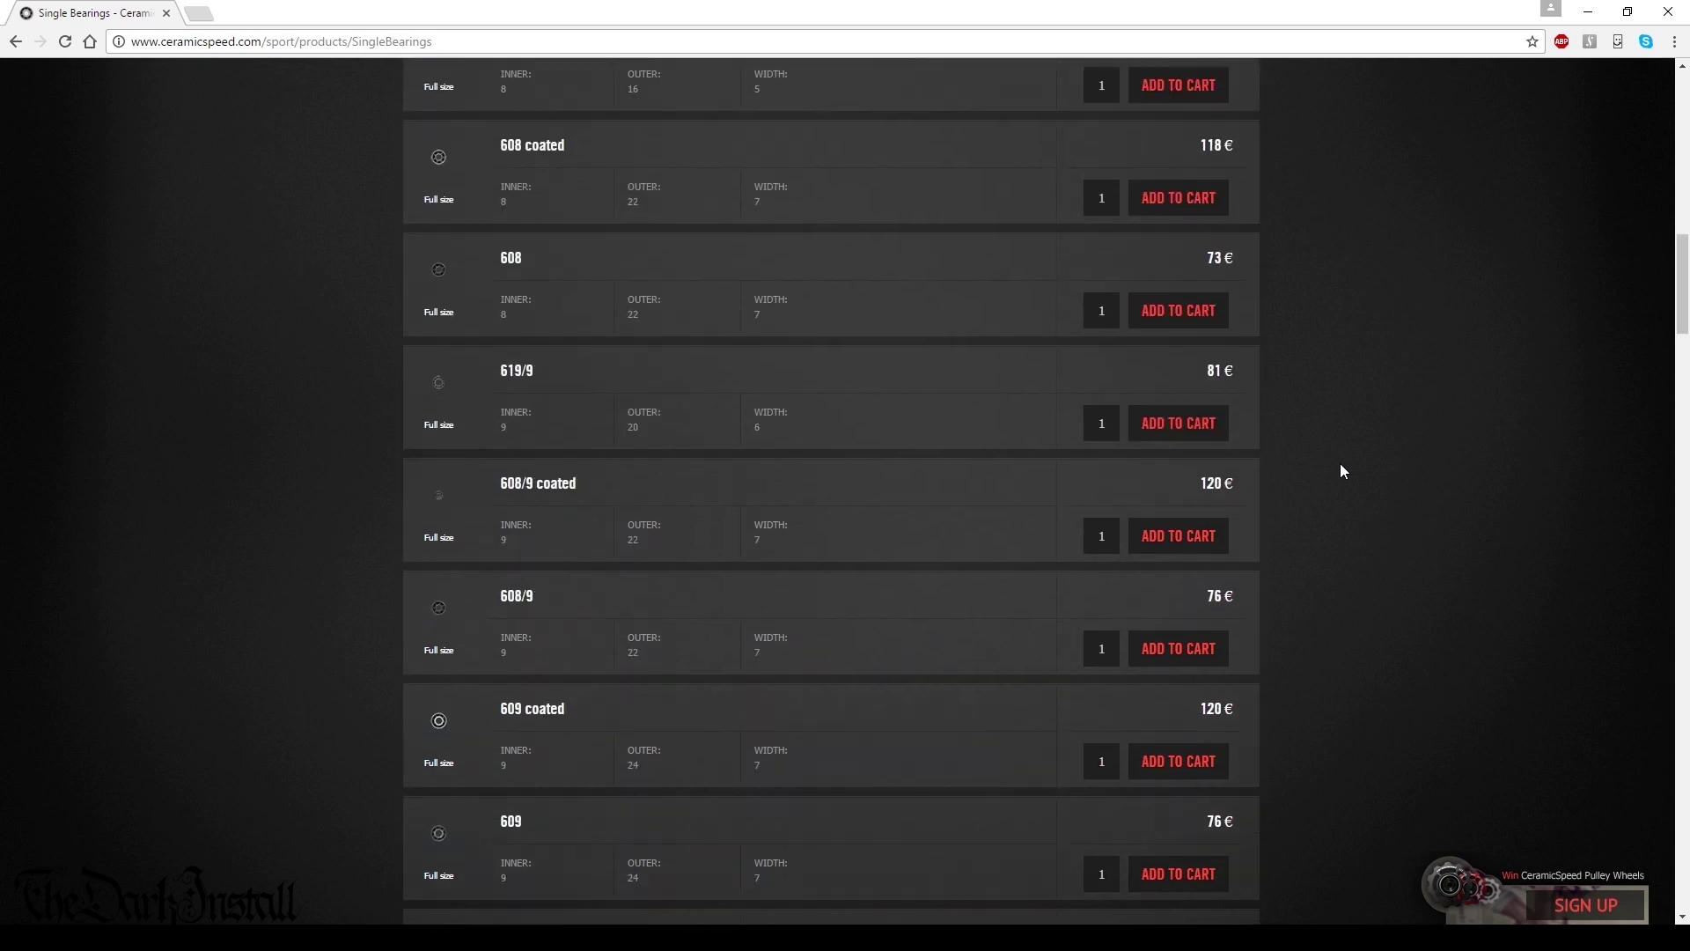
pyautogui.scroll(4, 1341, 471)
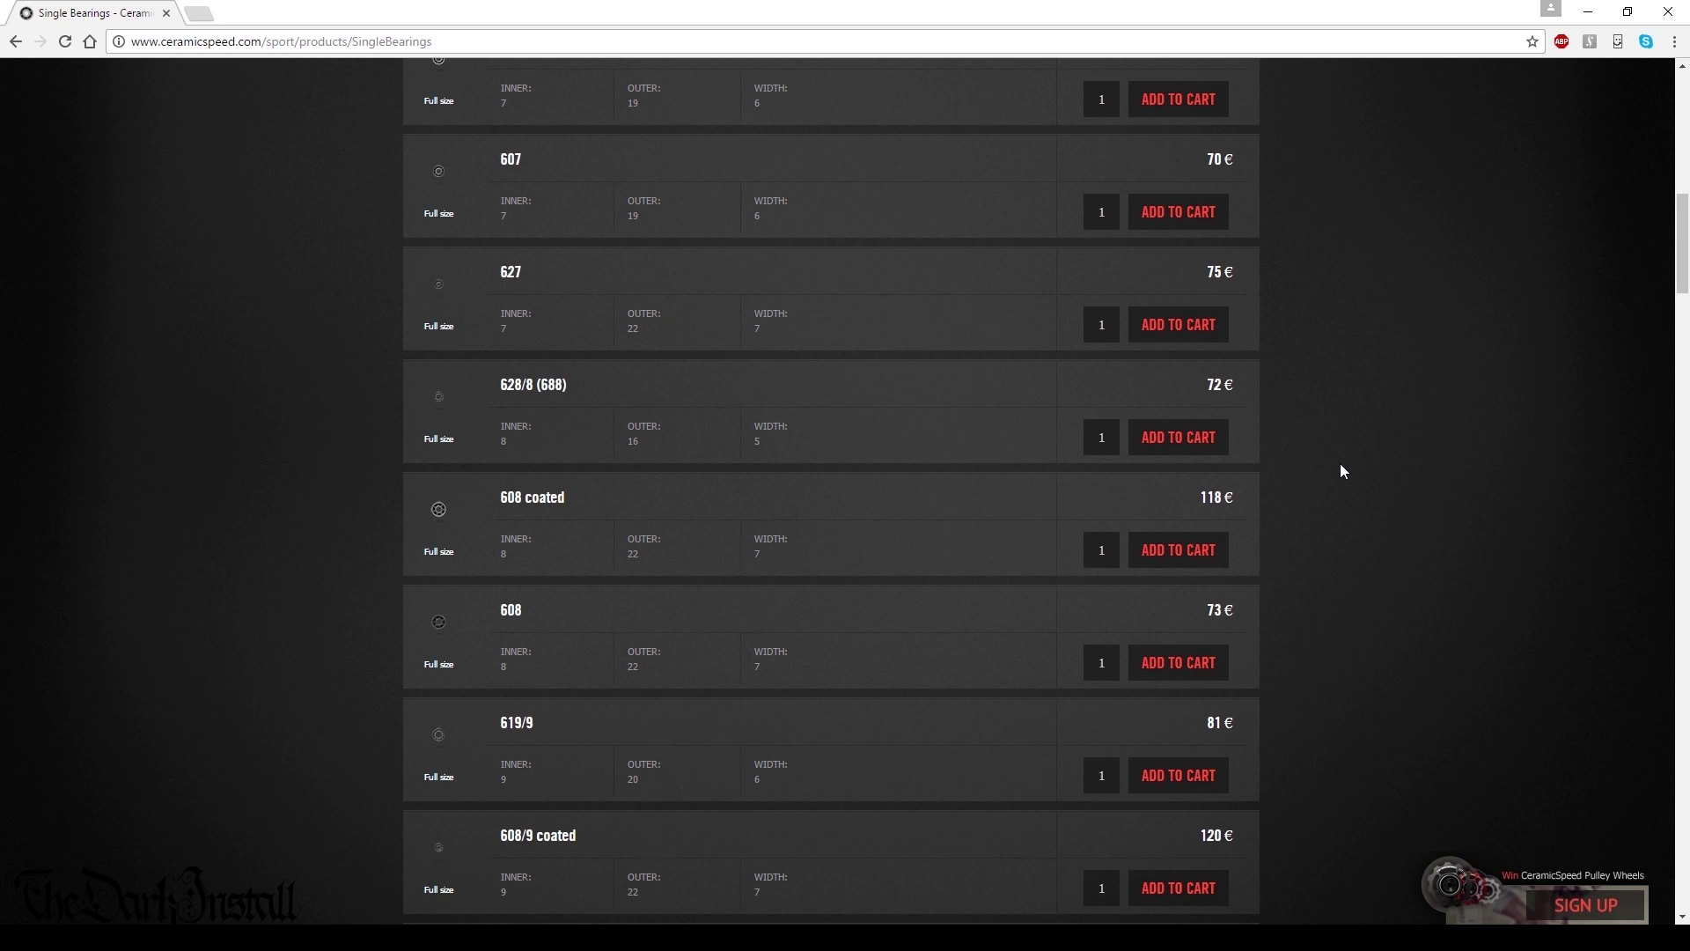
pyautogui.scroll(6, 1342, 471)
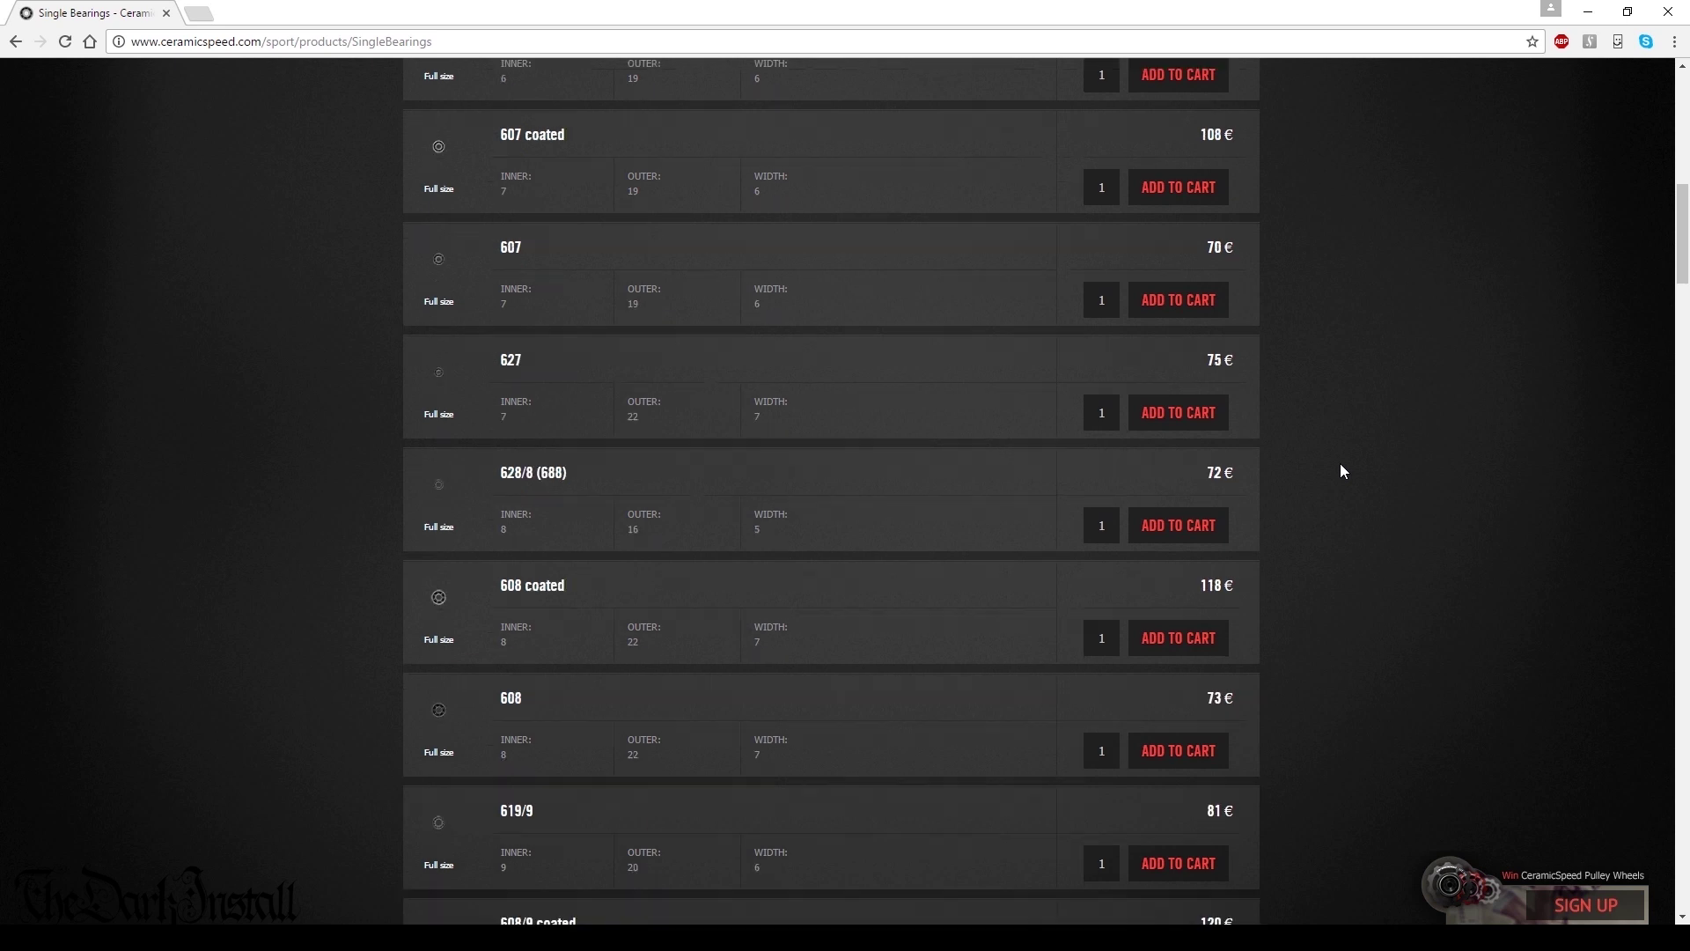
pyautogui.scroll(-5, 1340, 465)
pyautogui.scroll(4, 1342, 470)
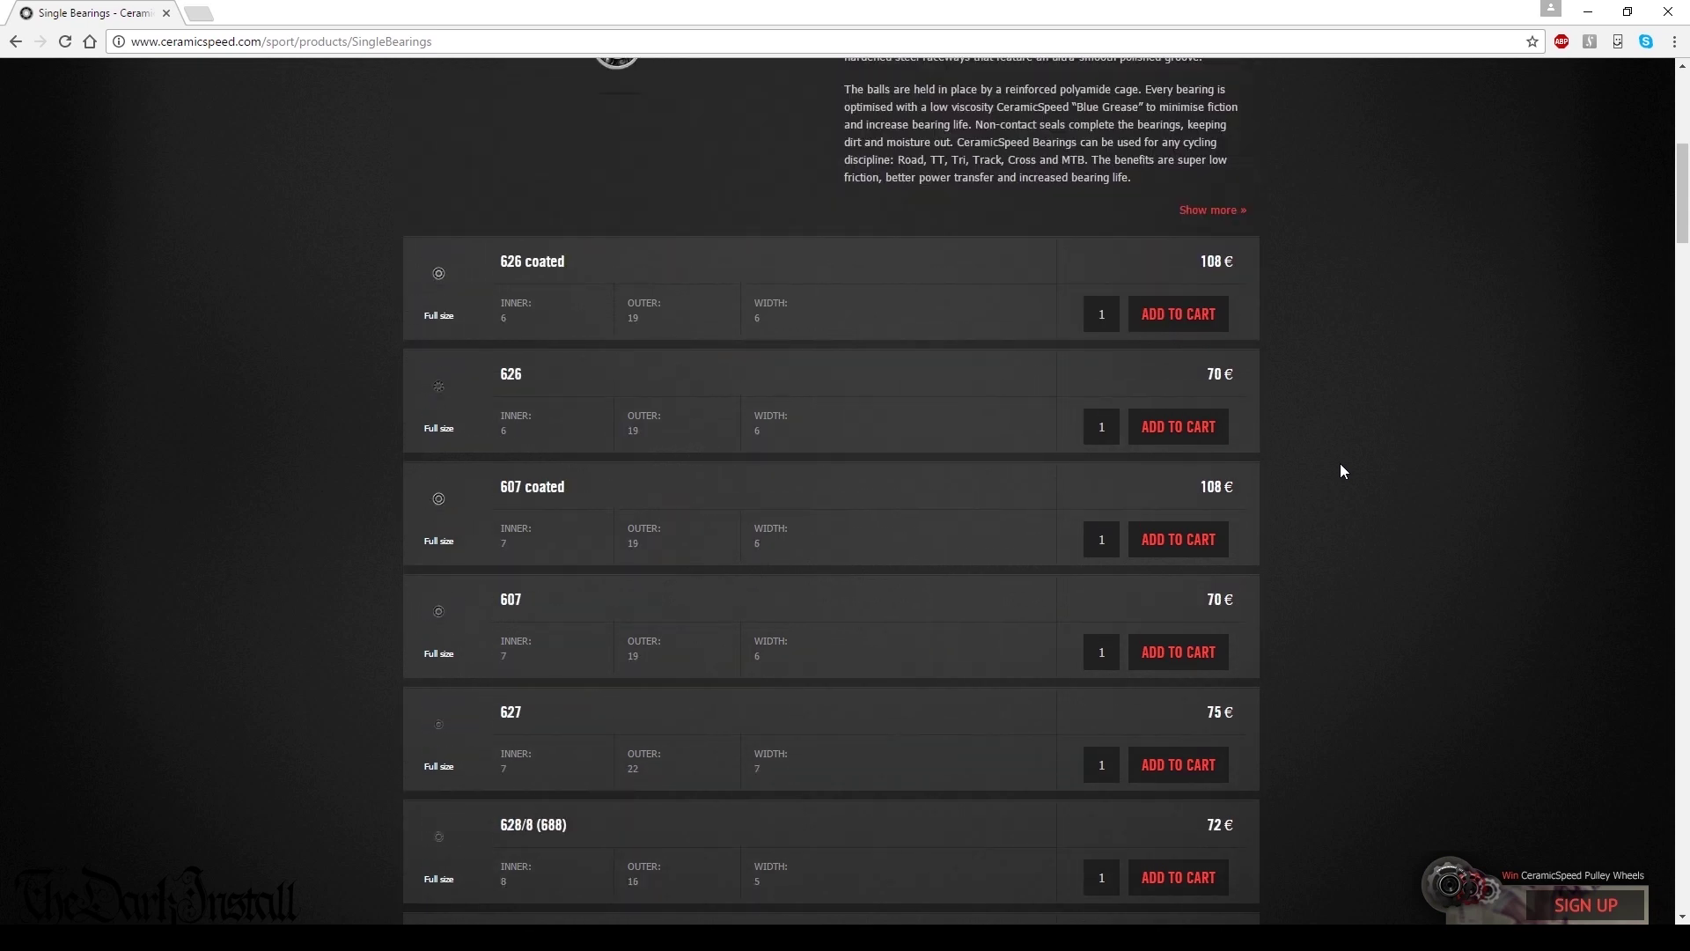
pyautogui.scroll(3, 1342, 467)
pyautogui.scroll(-4, 1341, 466)
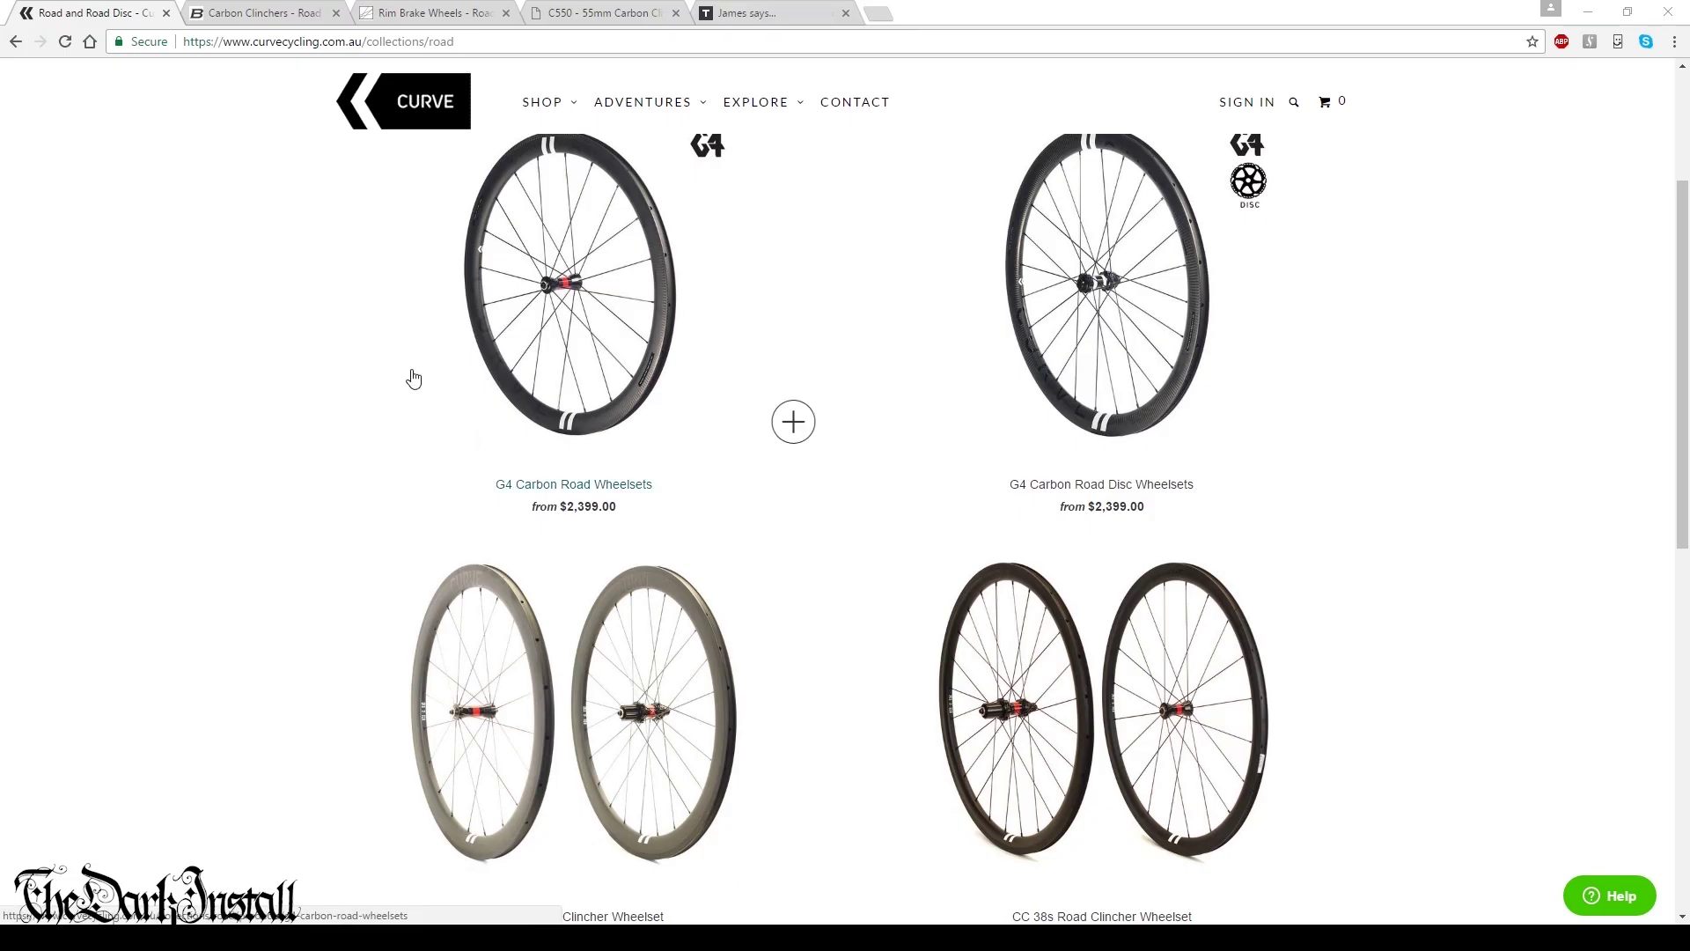
pyautogui.scroll(3, 413, 379)
pyautogui.scroll(-5, 414, 378)
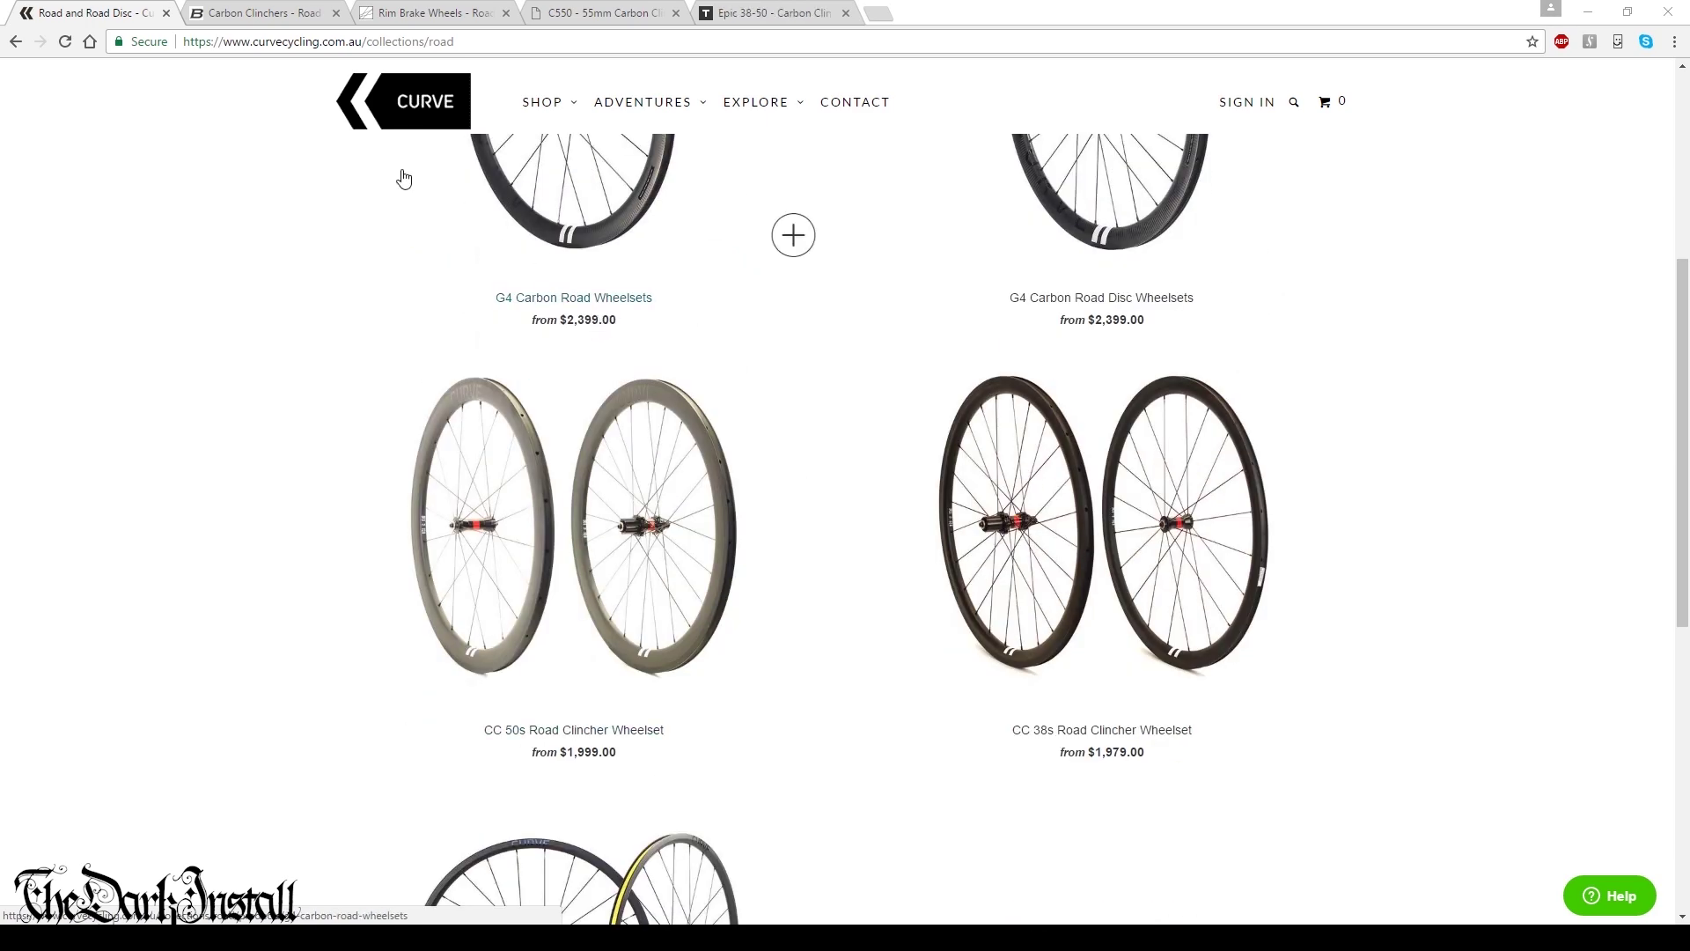
# - Browse the Boyd Cycling road hubs page and the Hunt rim brake wheels page
pyautogui.click(276, 10)
pyautogui.scroll(-9, 607, 335)
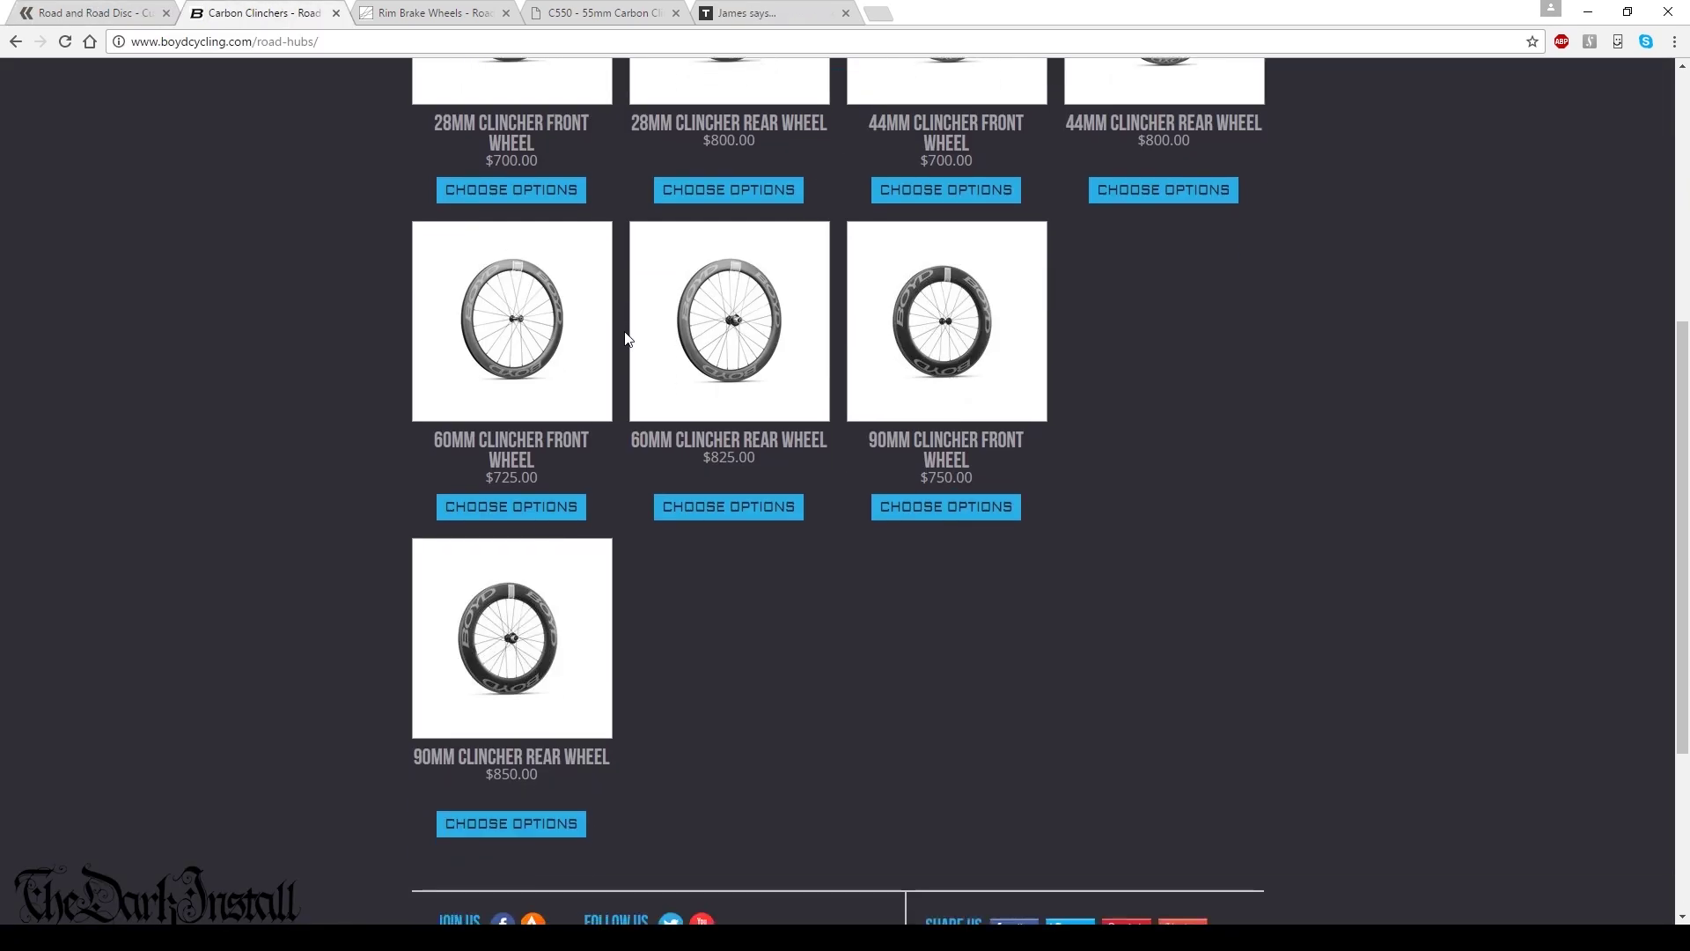
pyautogui.scroll(8, 627, 339)
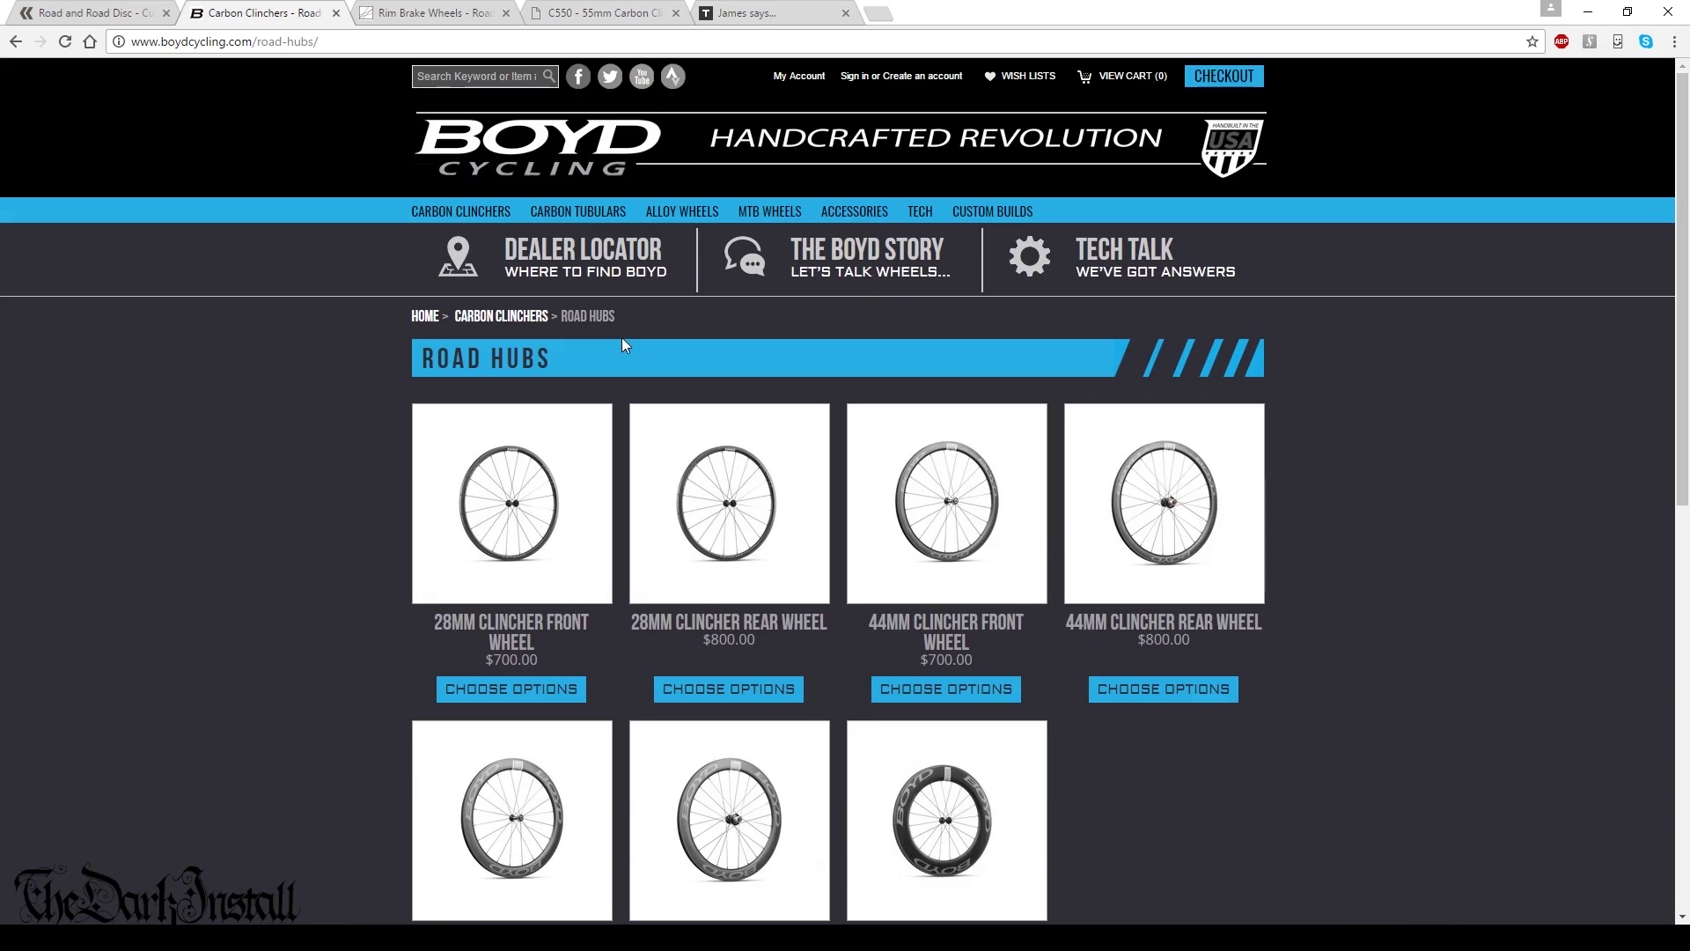
pyautogui.hotkey('ctrl', 'Tab')
pyautogui.scroll(6, 651, 331)
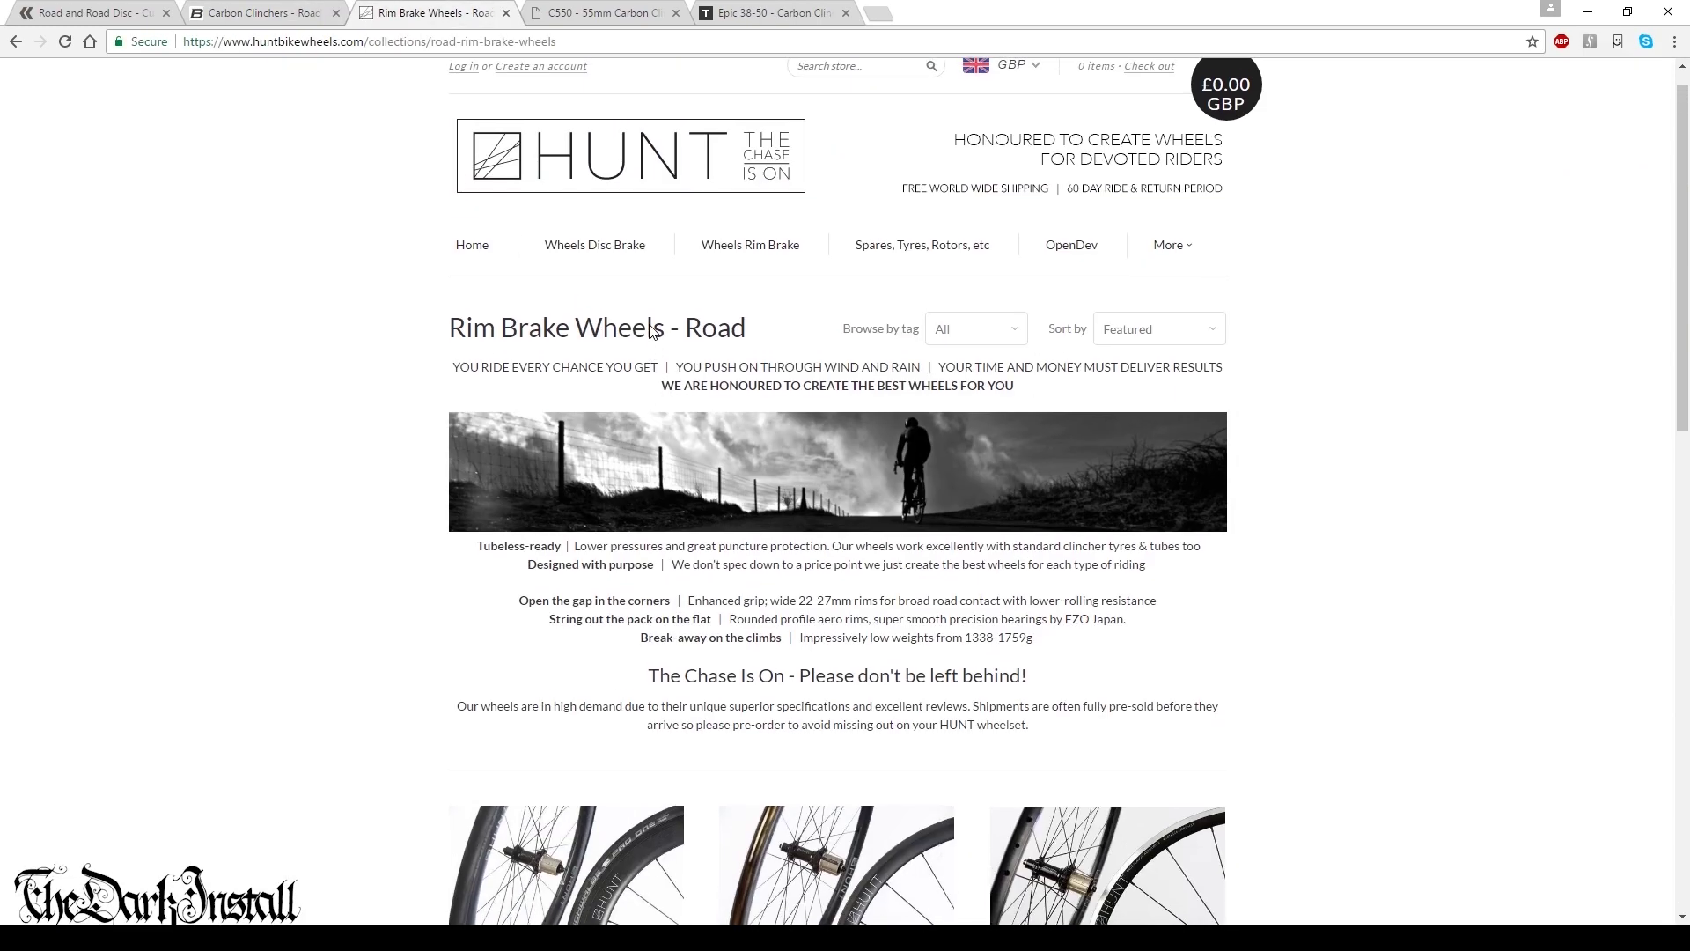
pyautogui.scroll(-15, 651, 327)
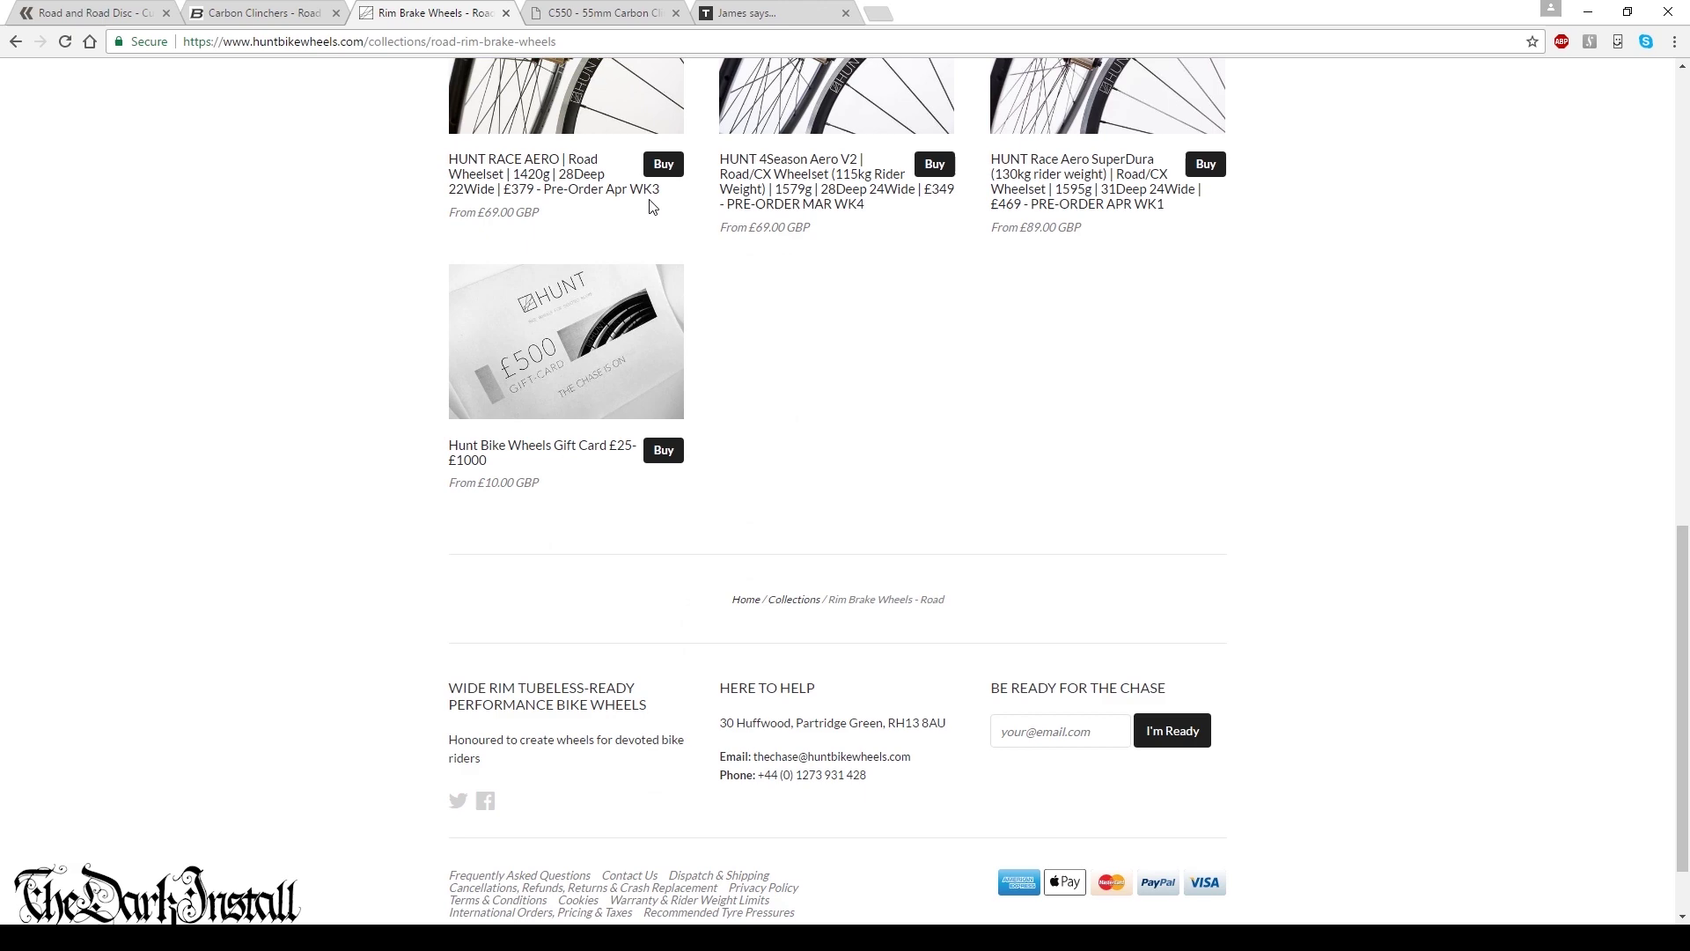
# - Review the PSIMET C550 wheel page, then the Tokyowheel Epic 38-50 wheelset at $999
pyautogui.hotkey('ctrl', 'Tab')
pyautogui.scroll(-5, 686, 204)
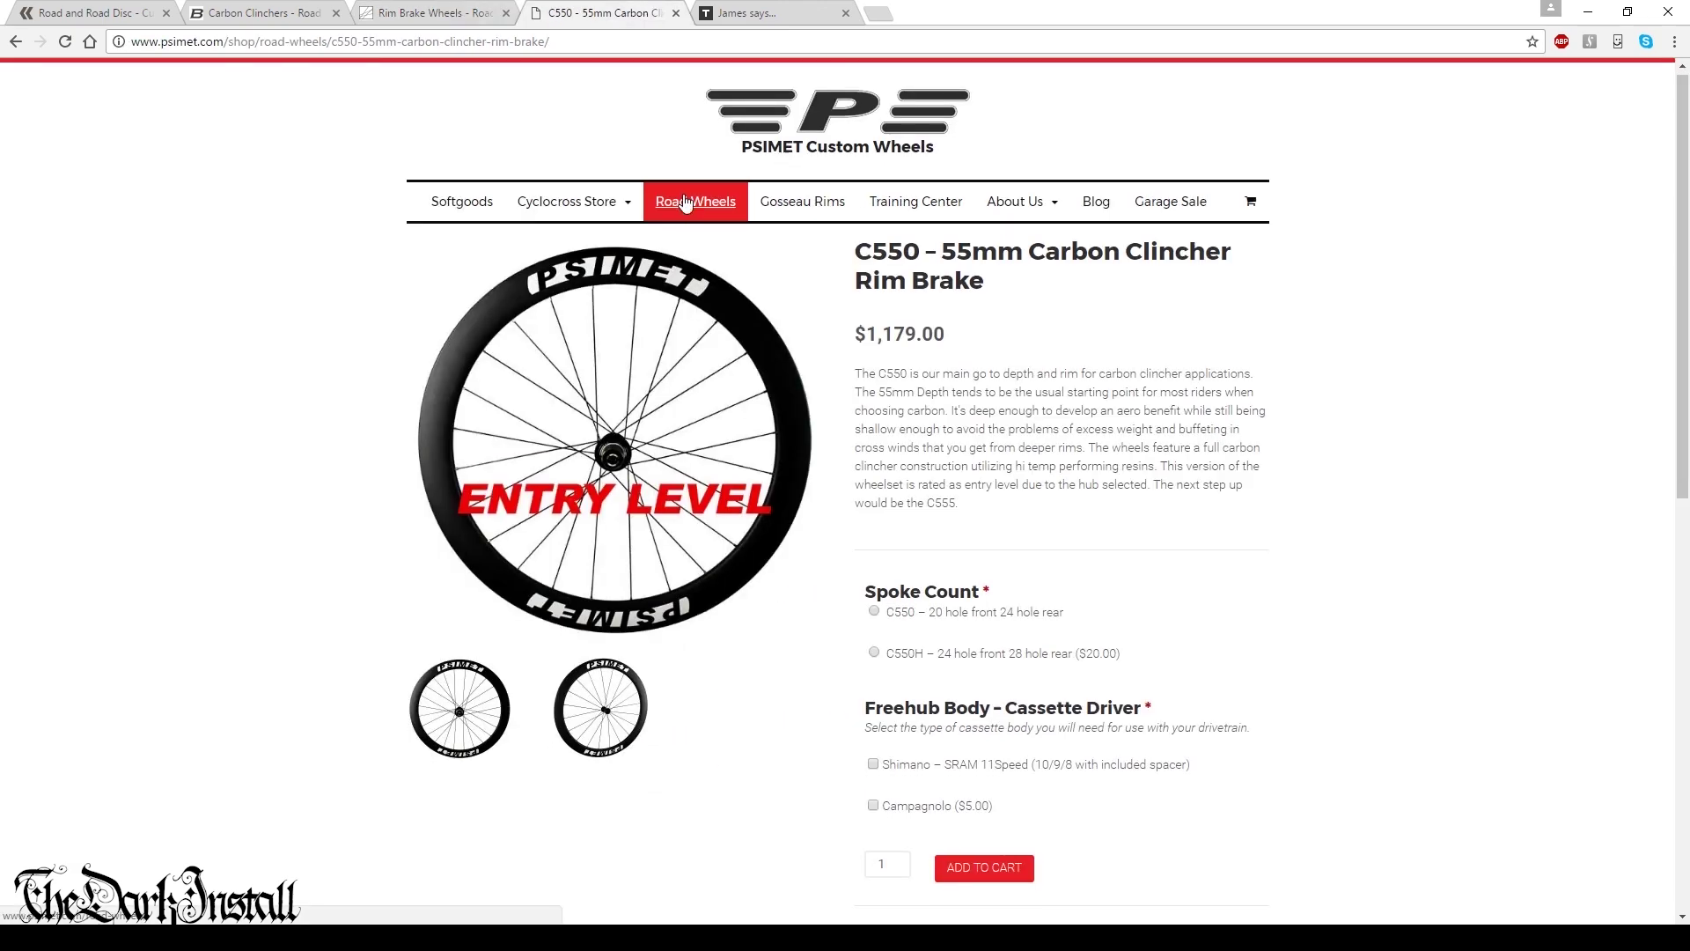
pyautogui.scroll(6, 686, 204)
pyautogui.hotkey('ctrl', 'Tab')
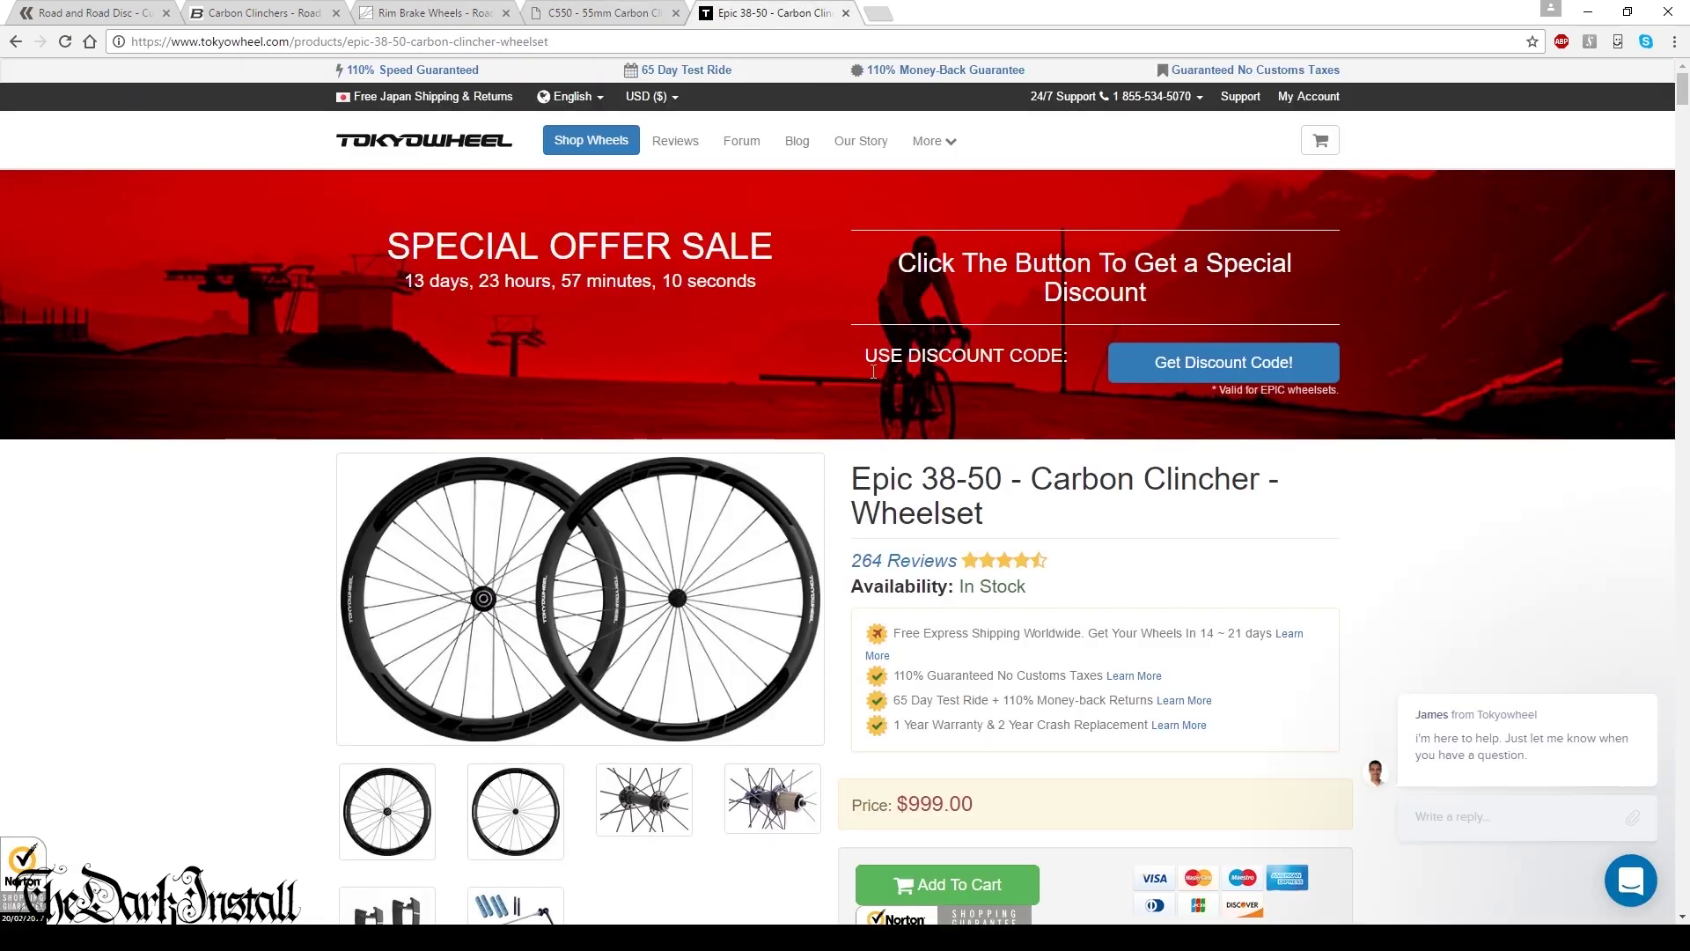
pyautogui.scroll(-3, 899, 456)
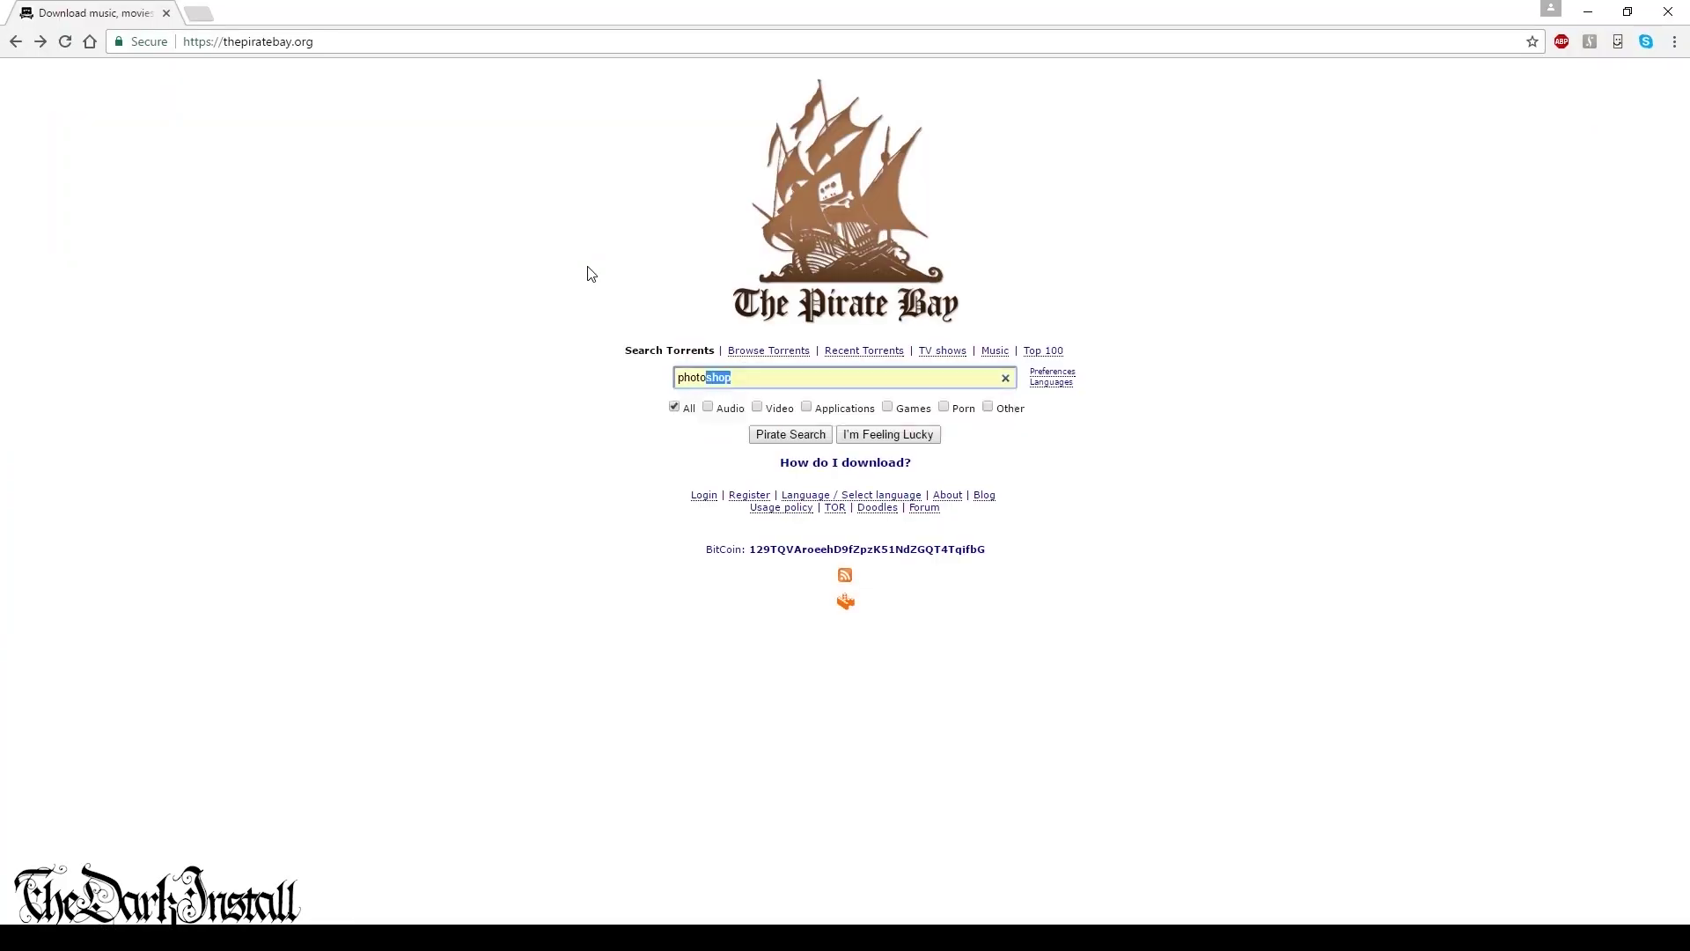
pyautogui.press('Return')
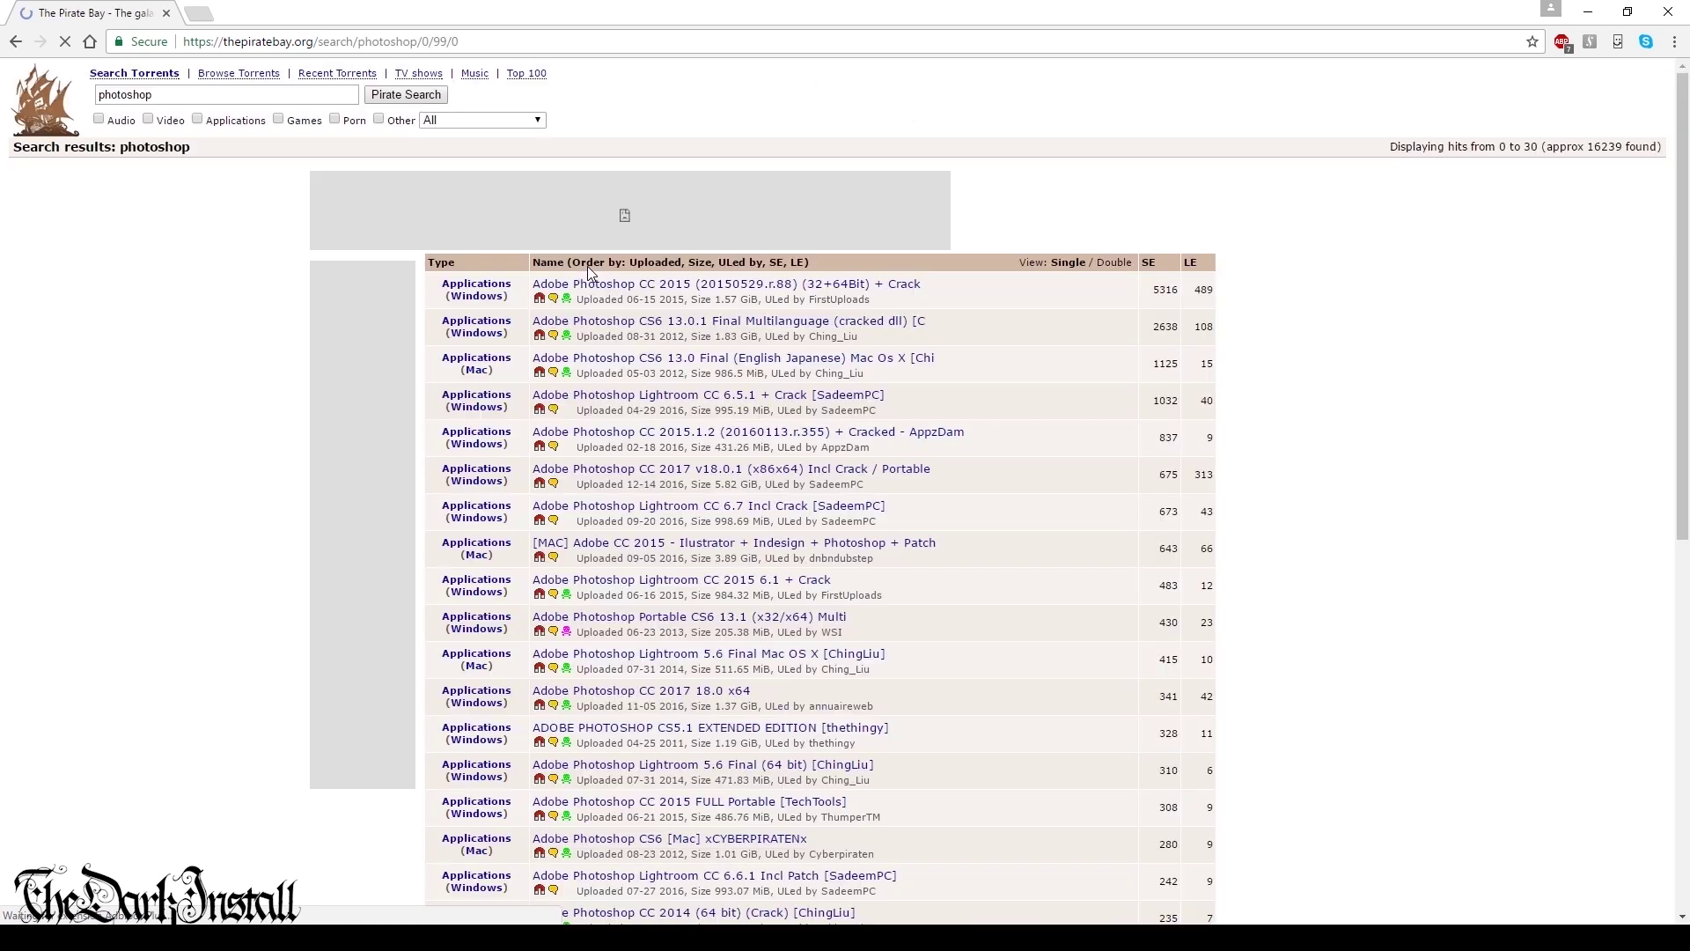
# - Run the photoshop torrent search and open the top result's details
pyautogui.click(762, 204)
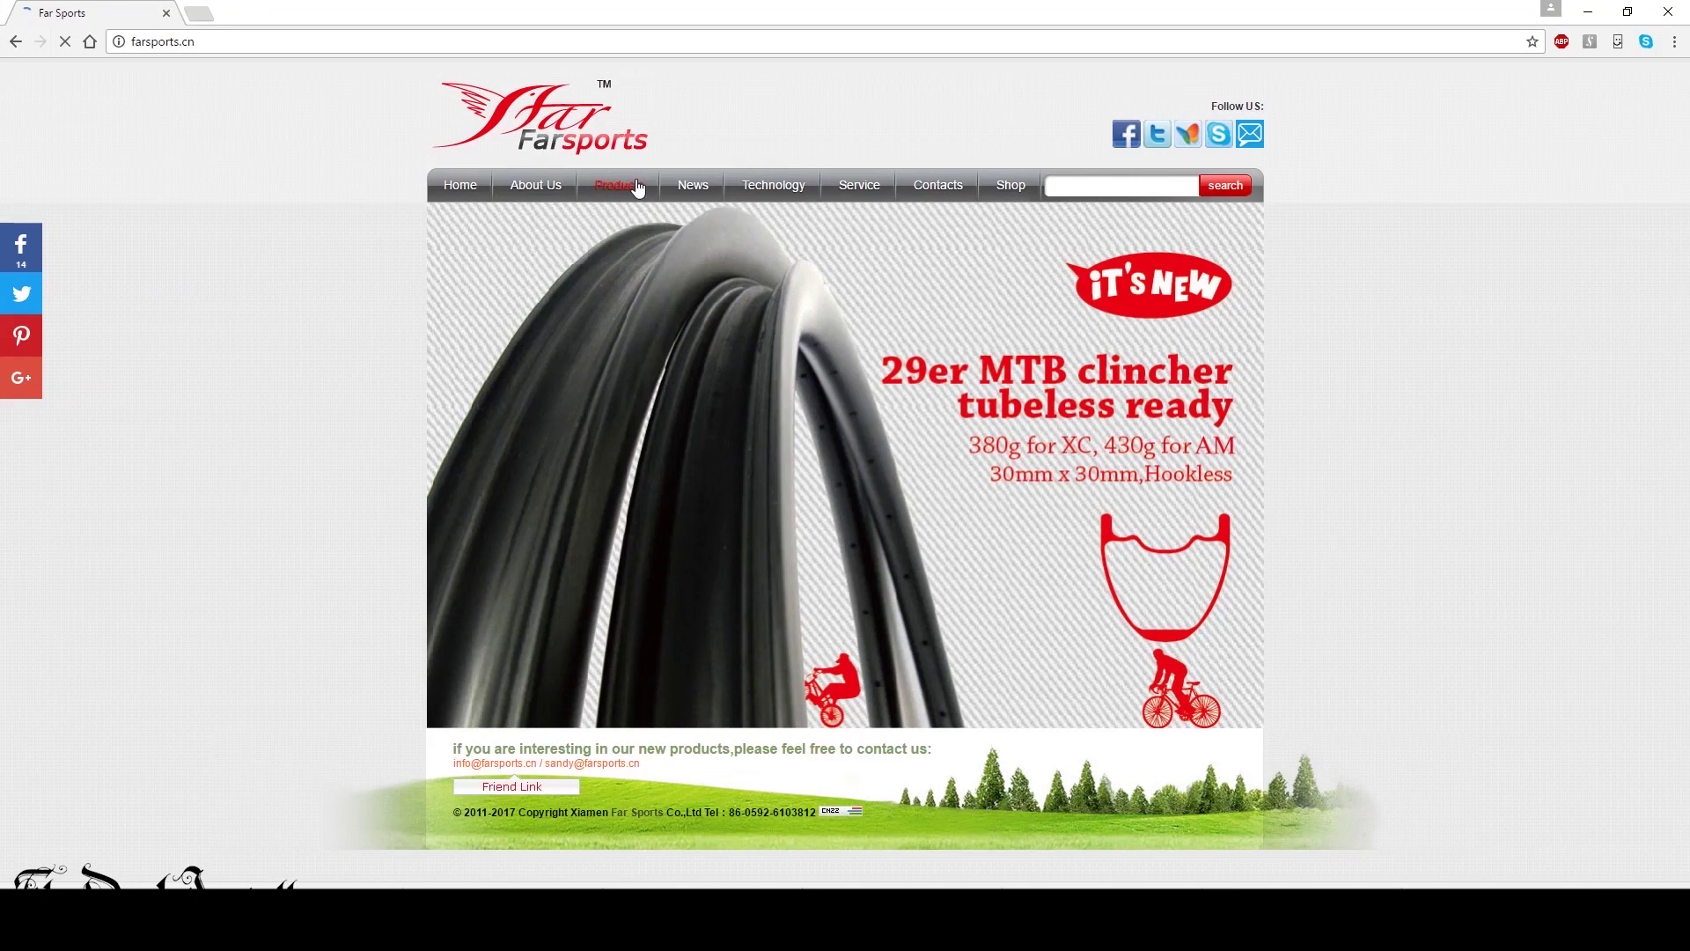
# - Go to Products > Carbon wheels > Road > Clincher and open the 25mm clincher product
pyautogui.click(618, 185)
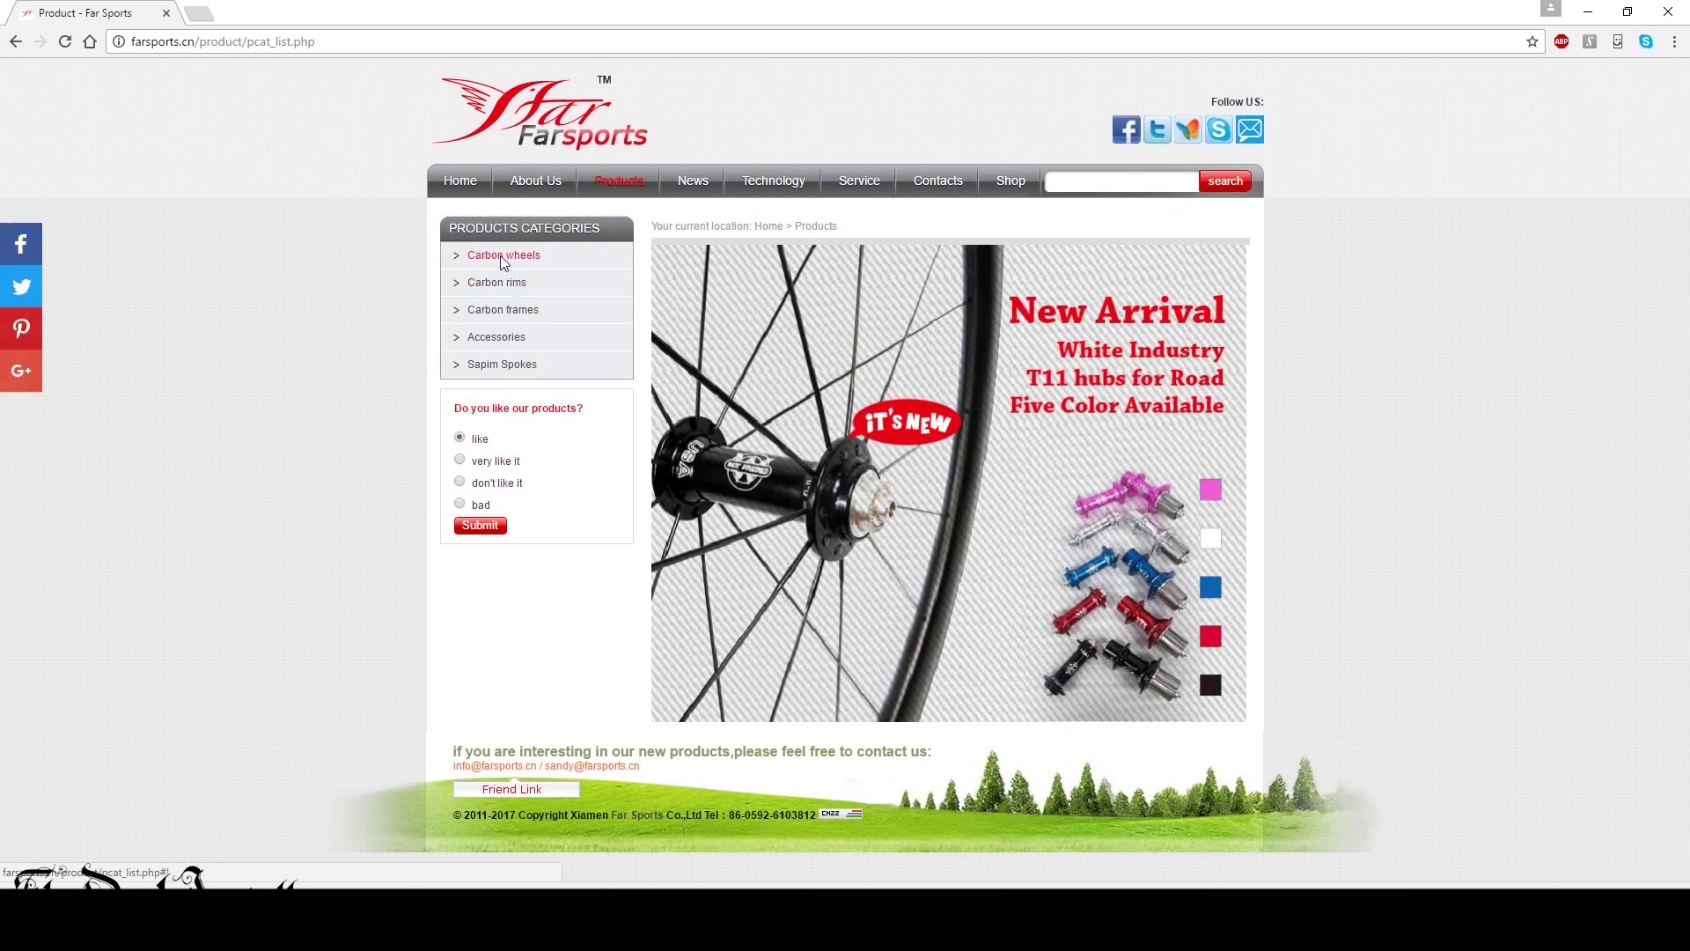
pyautogui.click(500, 255)
pyautogui.click(498, 310)
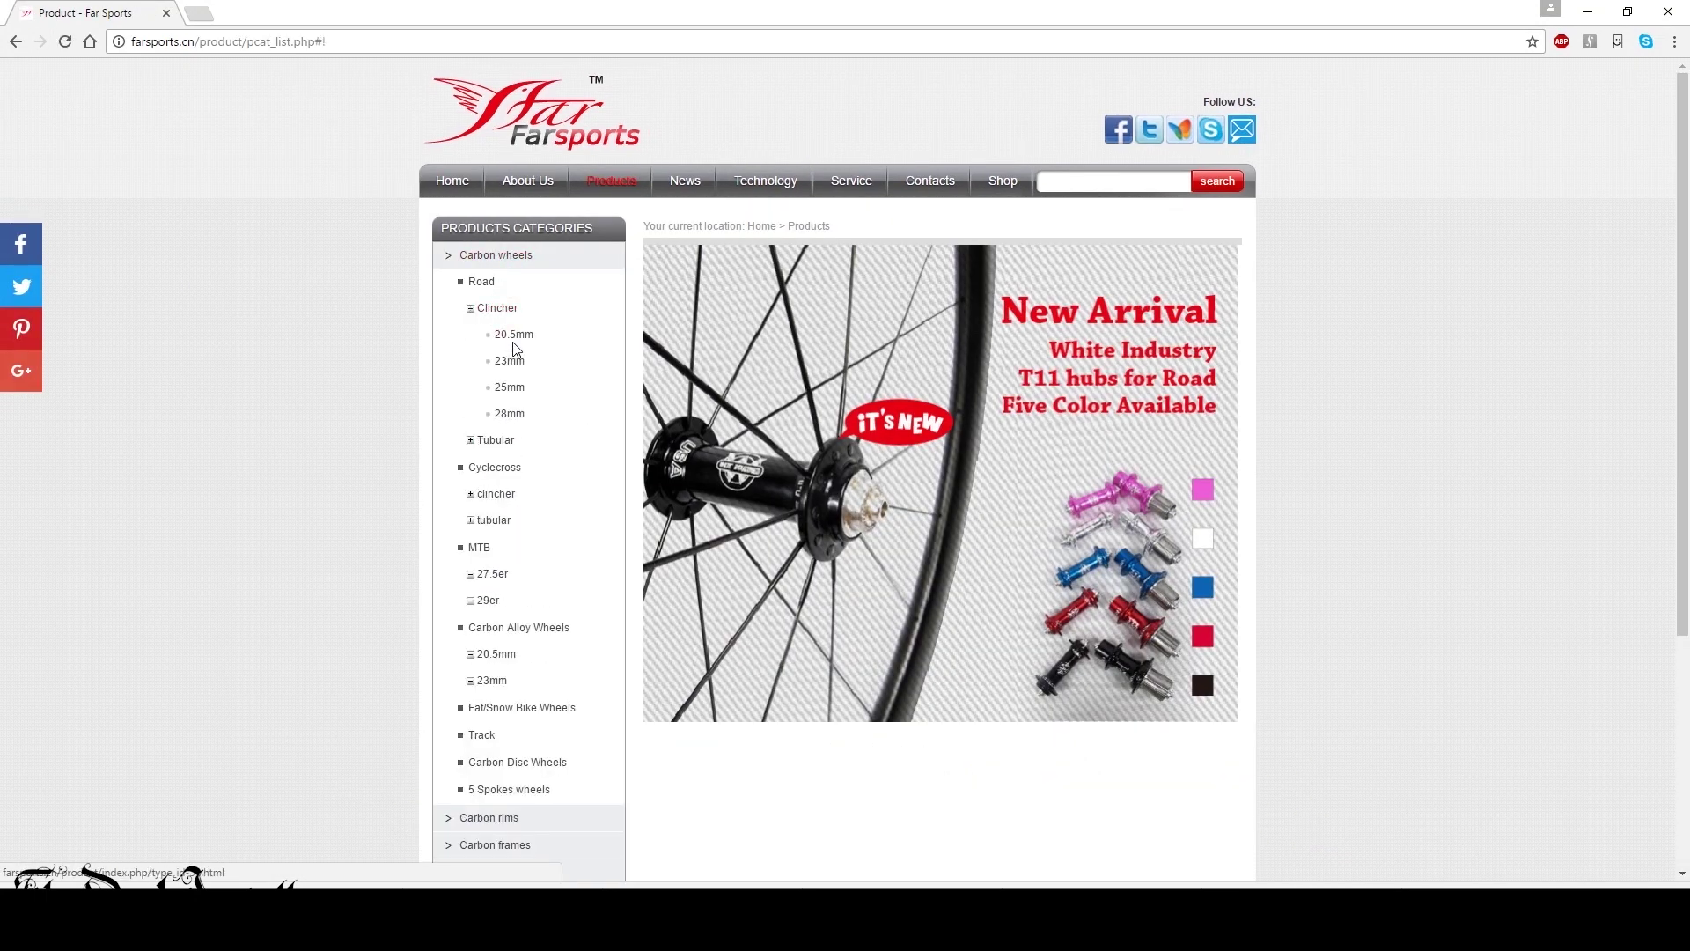
pyautogui.click(511, 387)
# - Highlight the hub option lines, including DT Swiss 240s and Yuhub, in the spec table
pyautogui.moveTo(838, 368); pyautogui.dragTo(1003, 341)
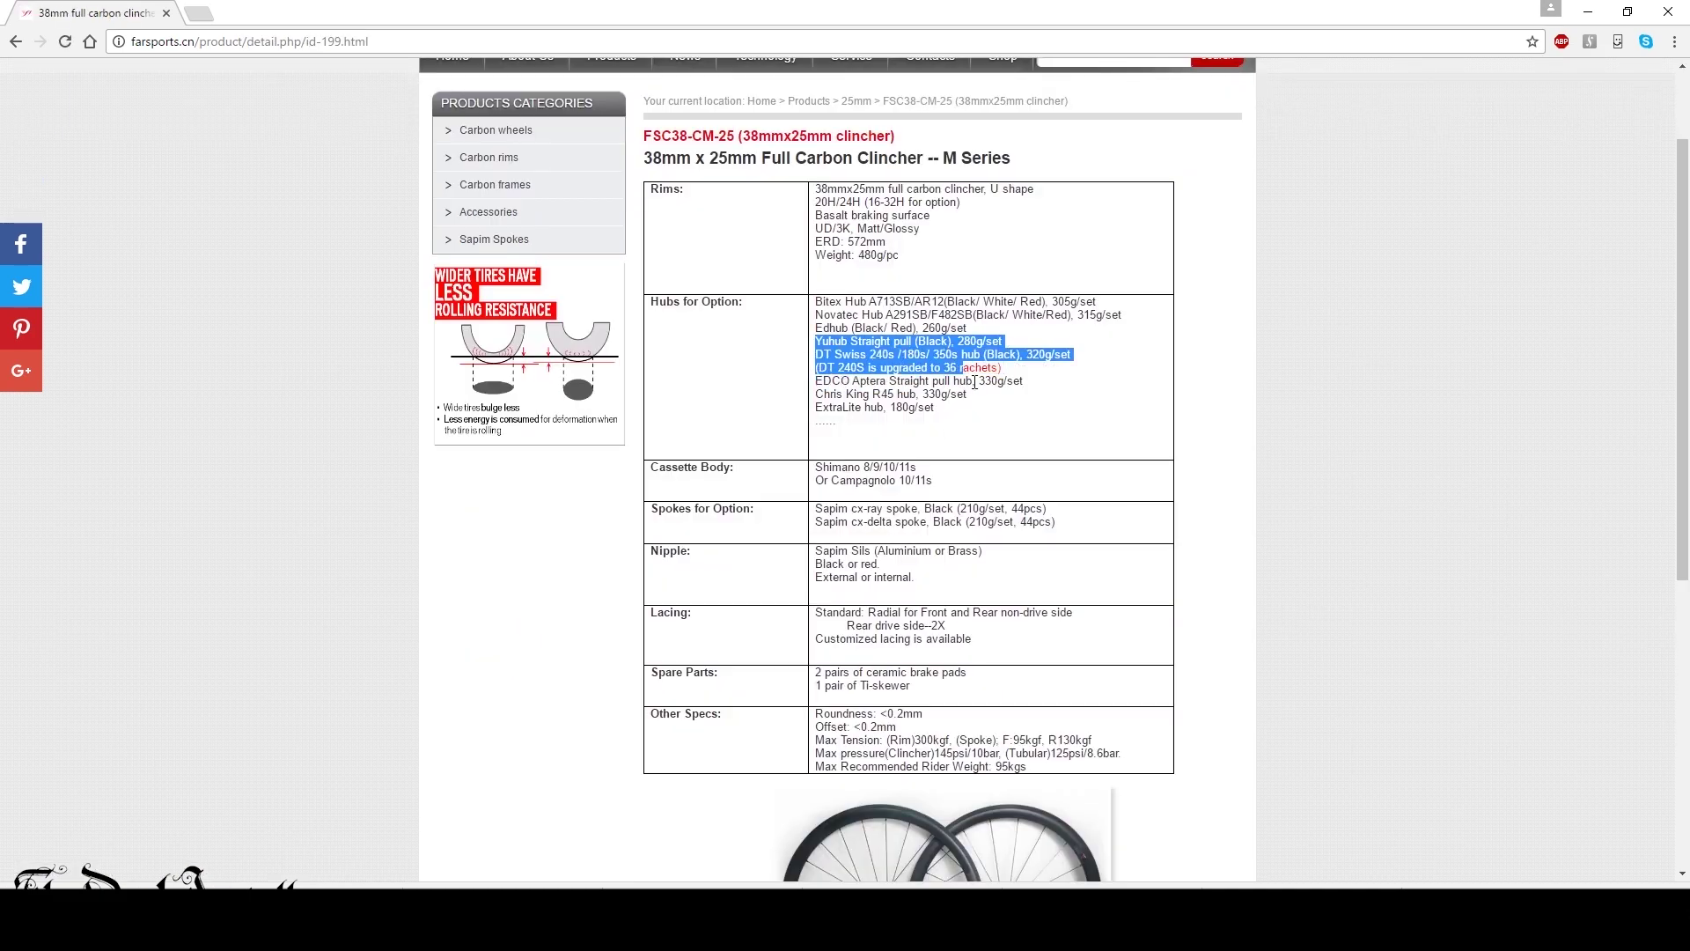
pyautogui.tripleClick(1008, 368)
pyautogui.click(853, 367)
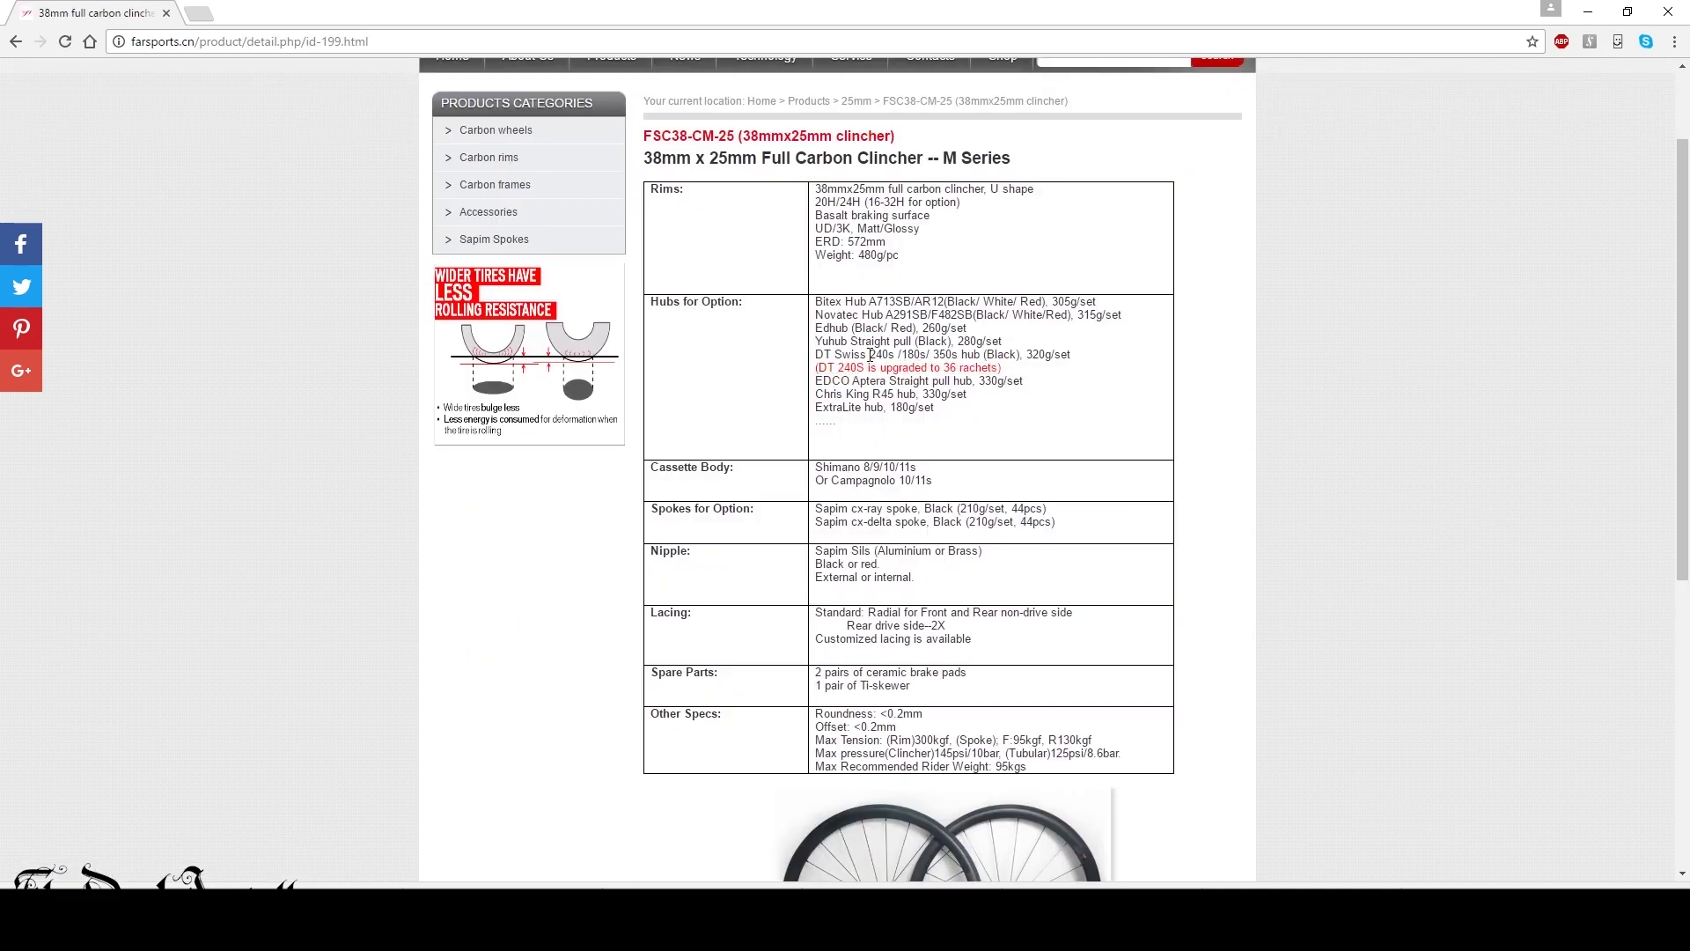
pyautogui.moveTo(817, 355); pyautogui.dragTo(1001, 370)
pyautogui.scroll(-1, 1021, 377)
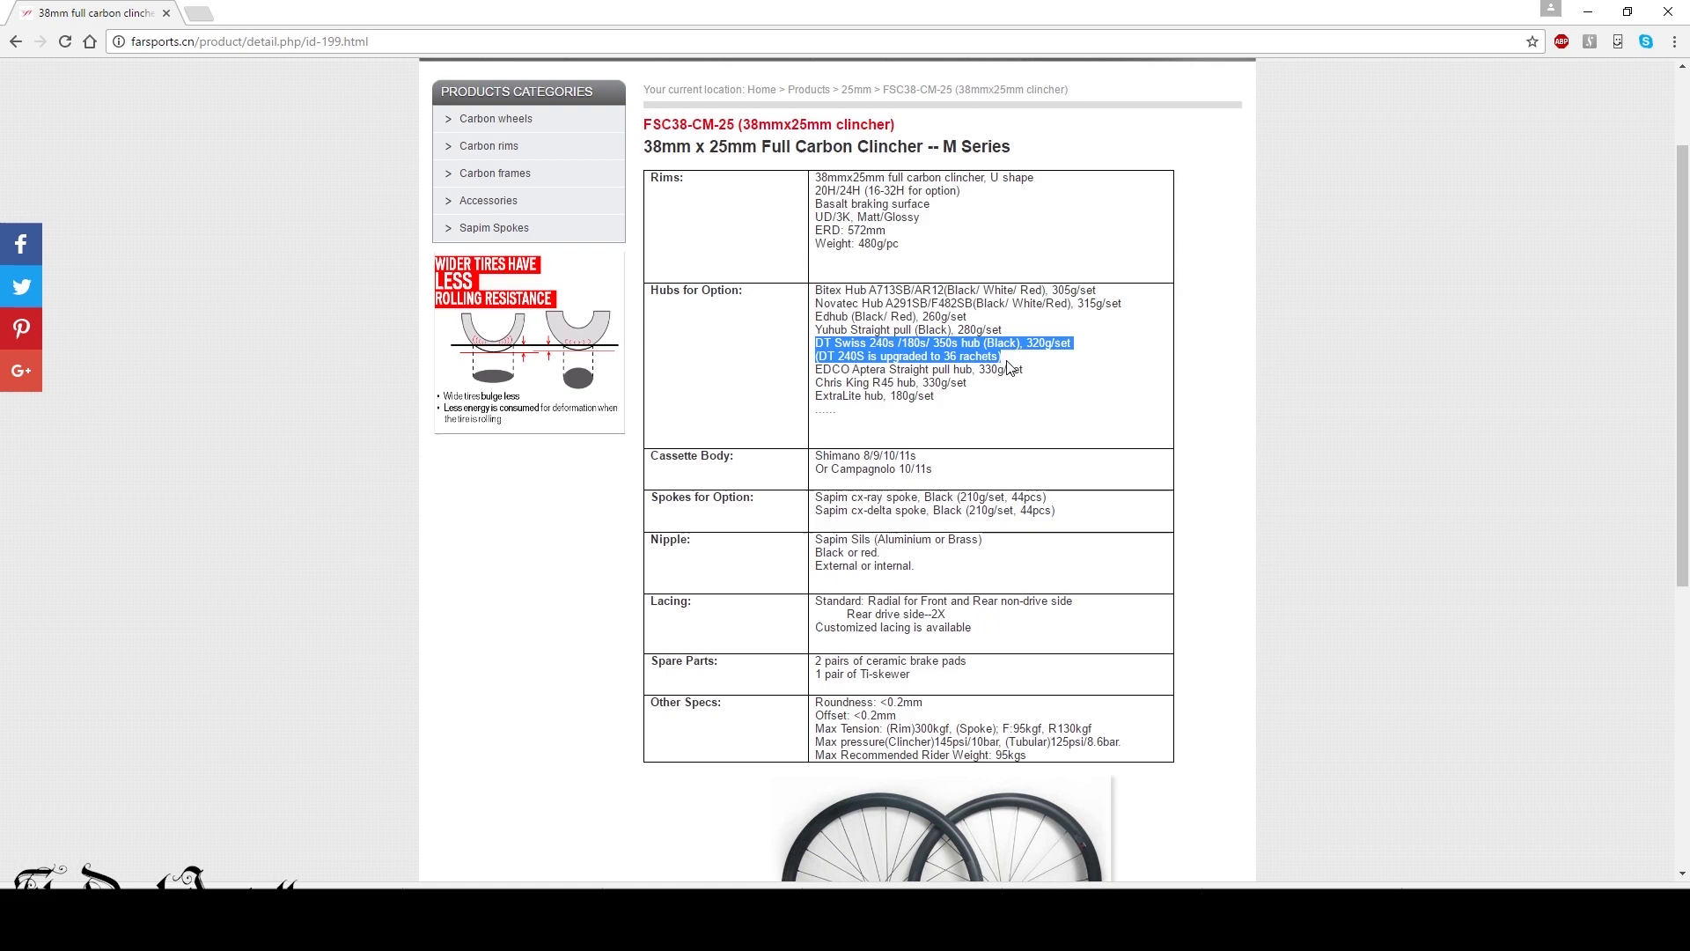
pyautogui.scroll(3, 967, 391)
pyautogui.click(967, 391)
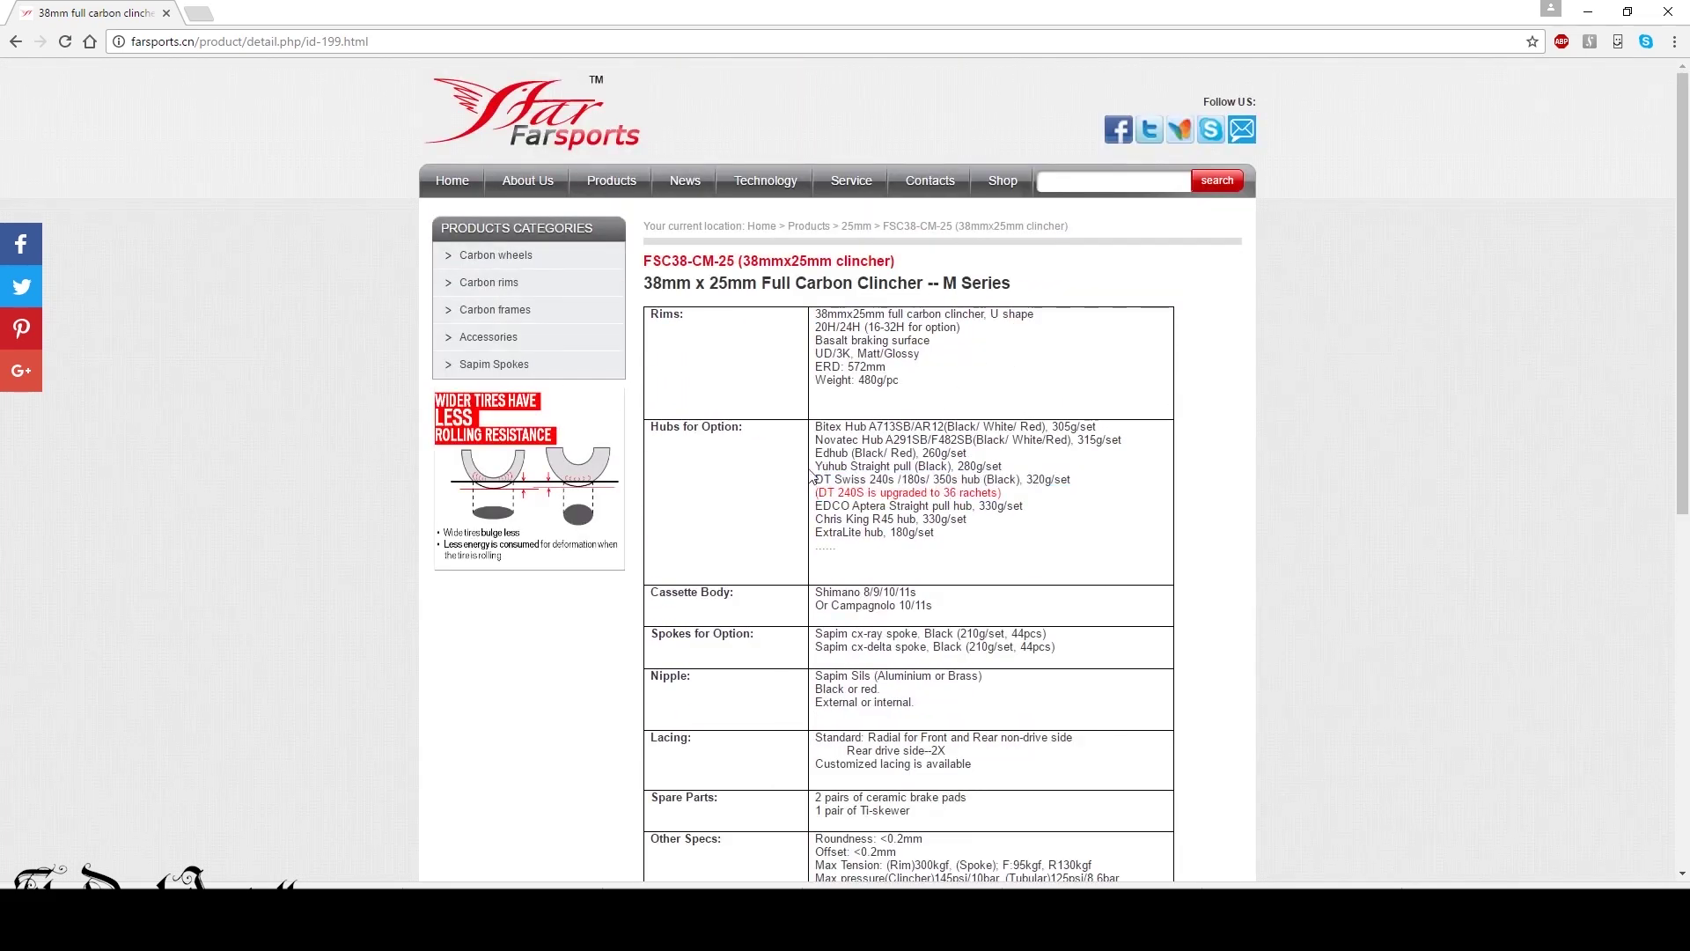
pyautogui.moveTo(821, 466); pyautogui.dragTo(1001, 493)
pyautogui.click(971, 500)
# - Scroll down the FSC38-CM-25 page to review the wheel photos
pyautogui.scroll(-5, 919, 466)
pyautogui.scroll(-2, 917, 465)
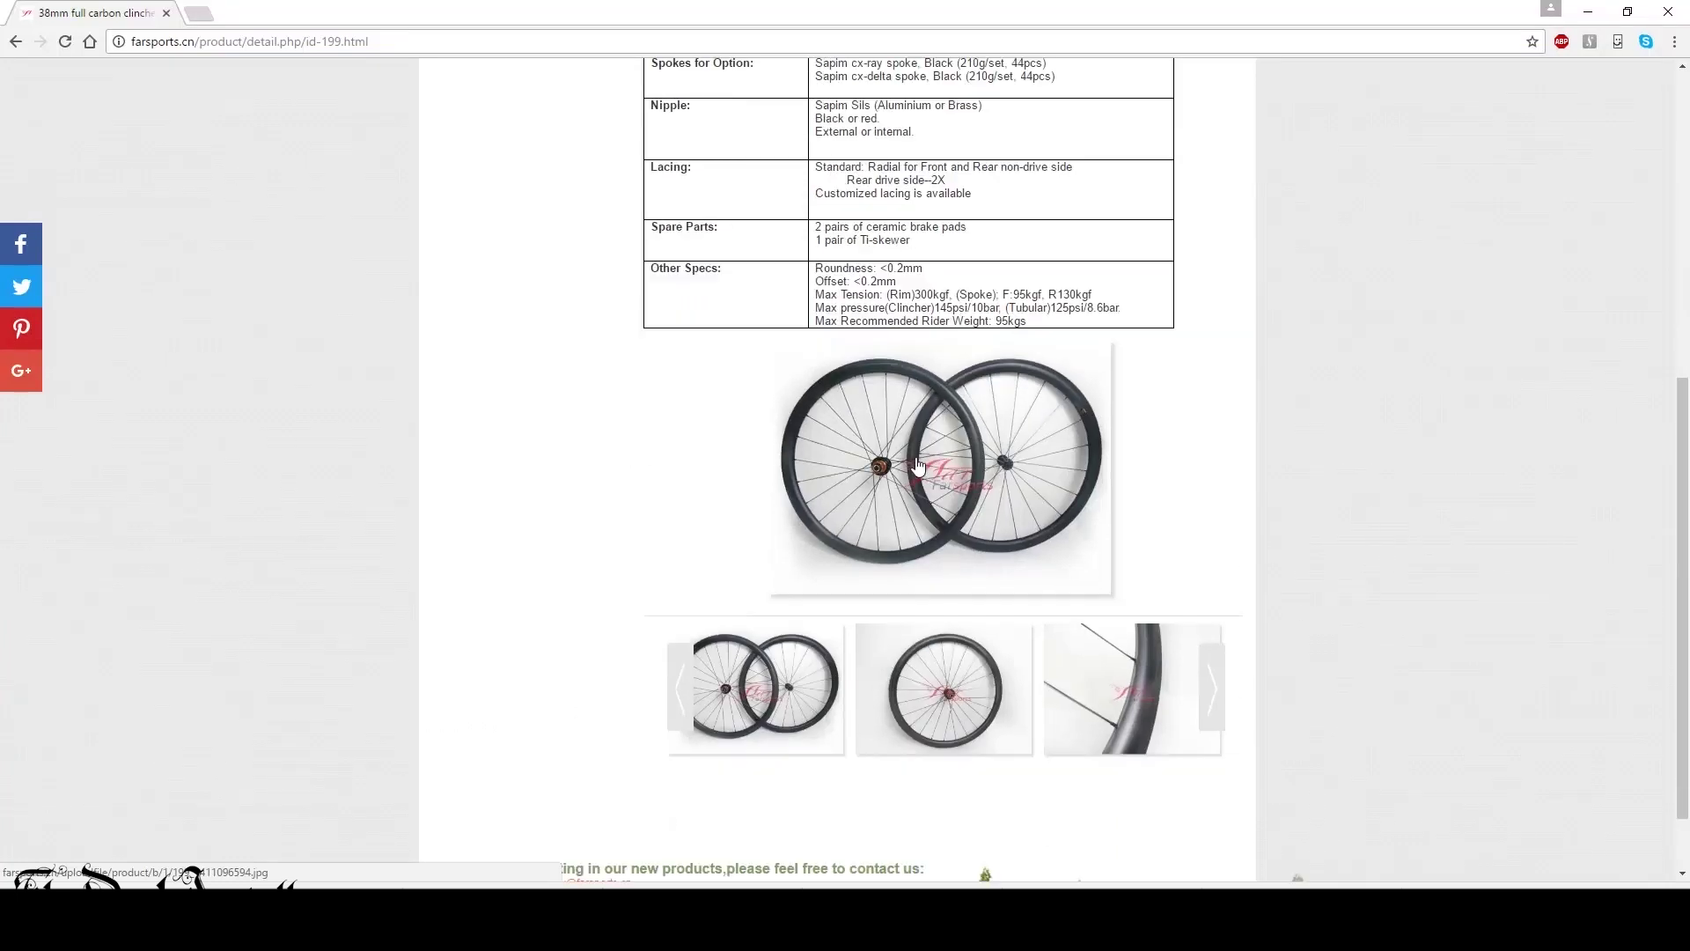
pyautogui.scroll(2, 979, 674)
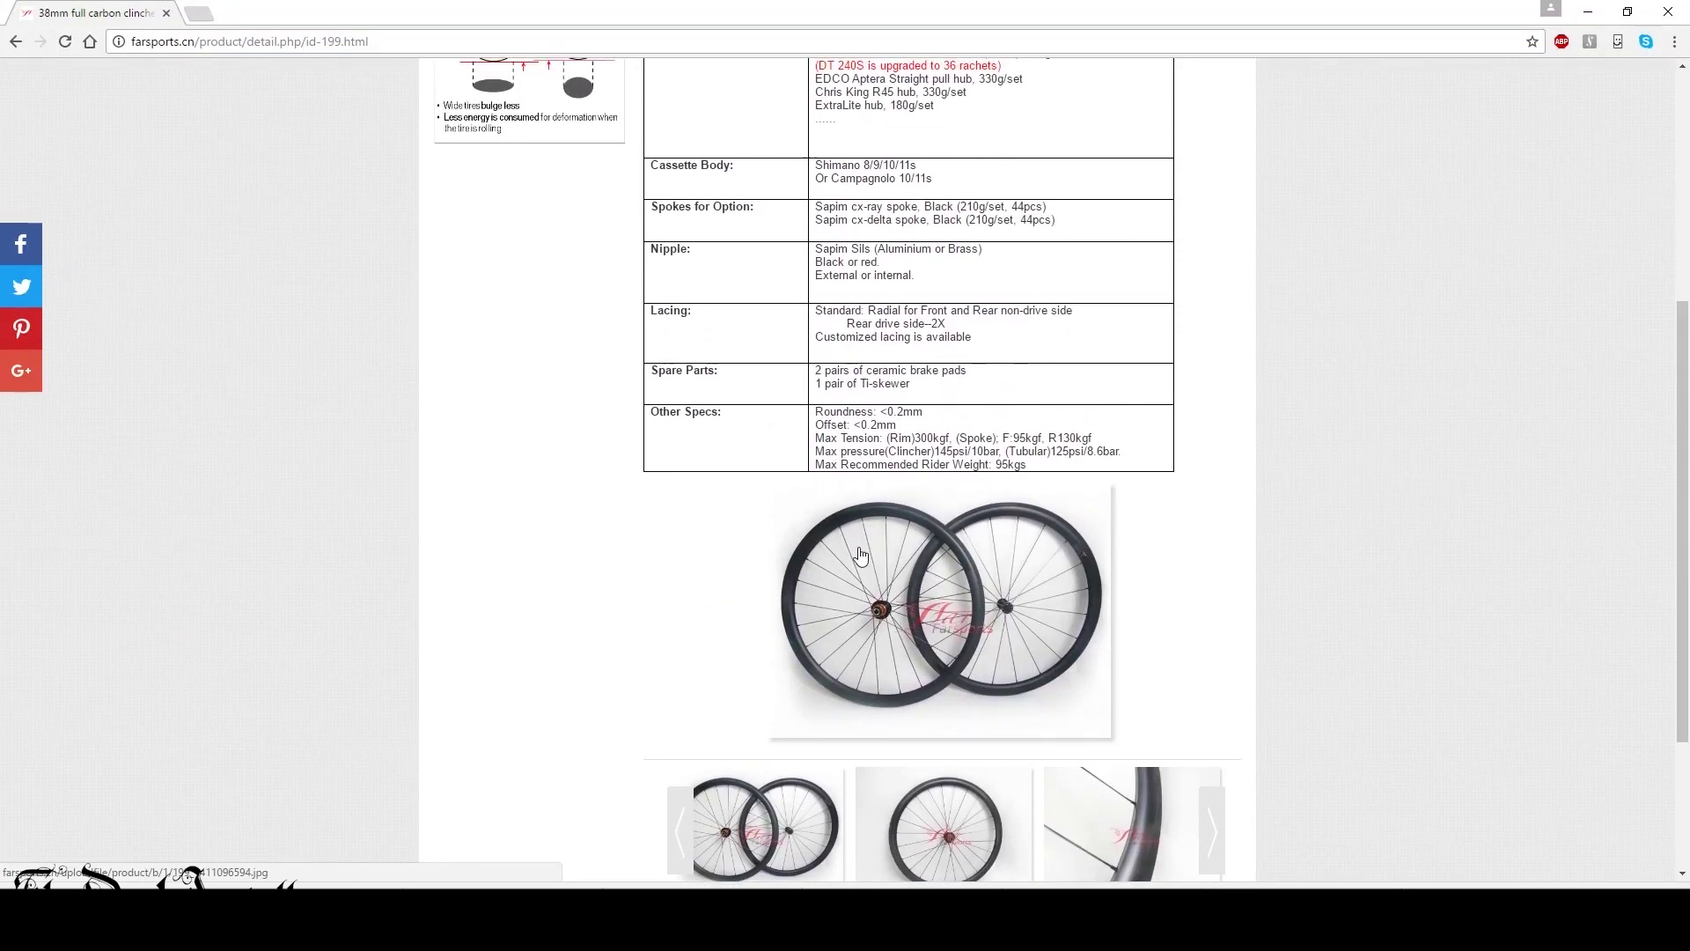
pyautogui.scroll(4, 940, 549)
pyautogui.scroll(-4, 937, 511)
pyautogui.scroll(5, 934, 457)
pyautogui.scroll(-3, 935, 458)
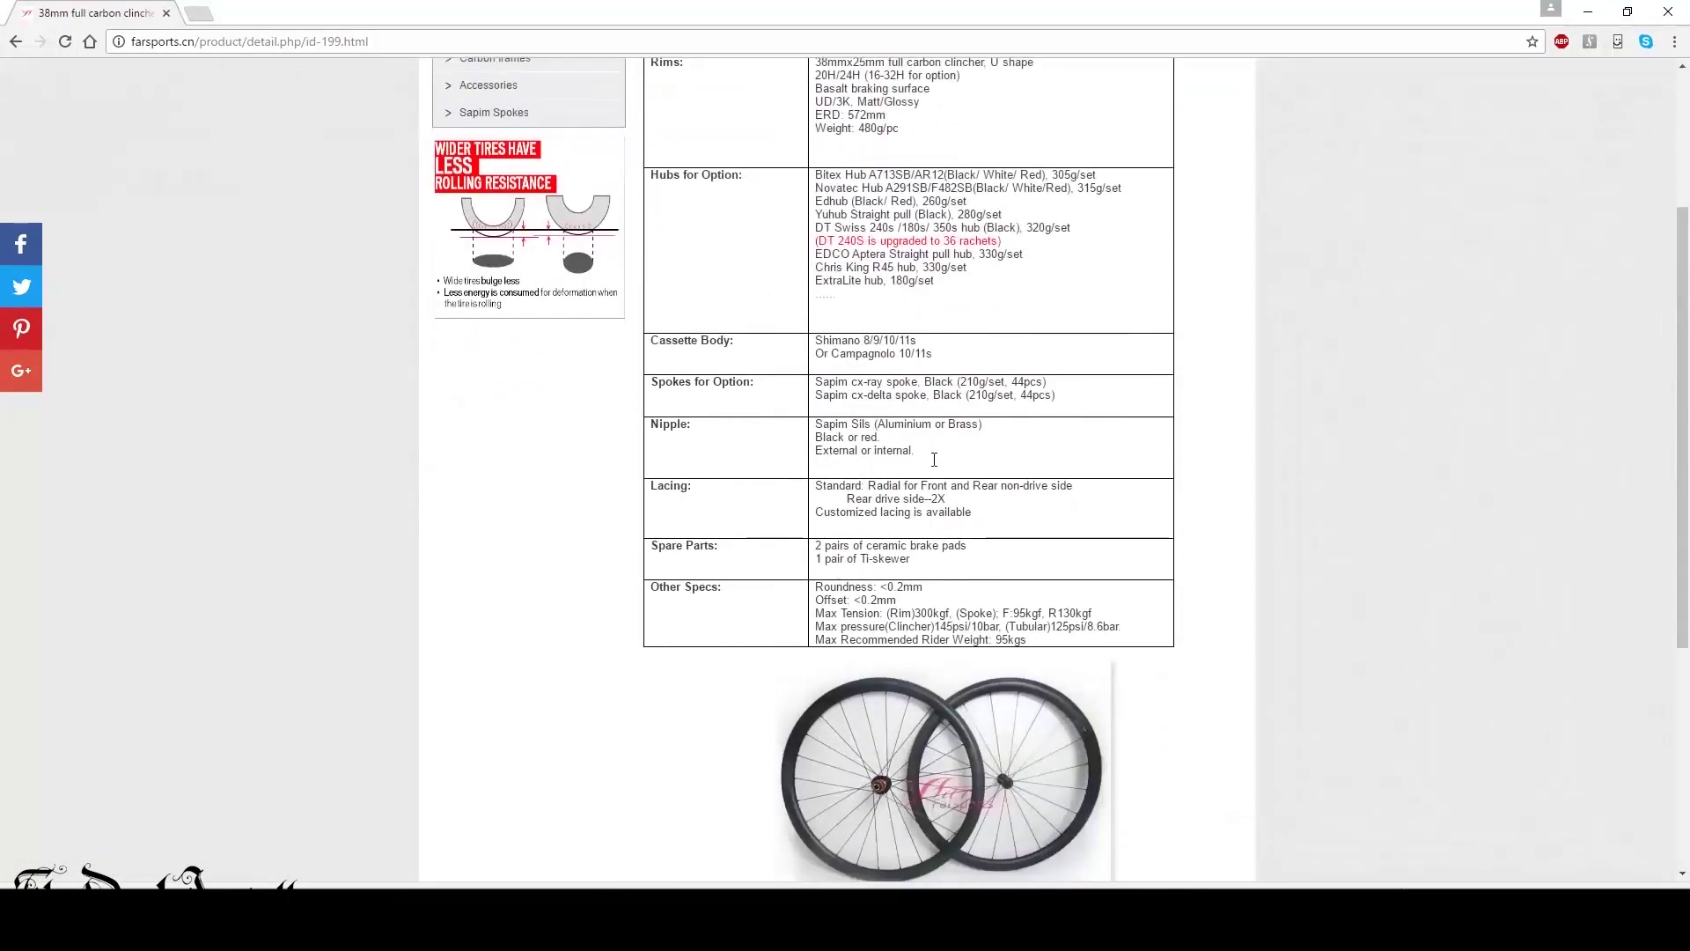
pyautogui.scroll(2, 933, 458)
pyautogui.scroll(-2, 931, 458)
pyautogui.scroll(-3, 931, 458)
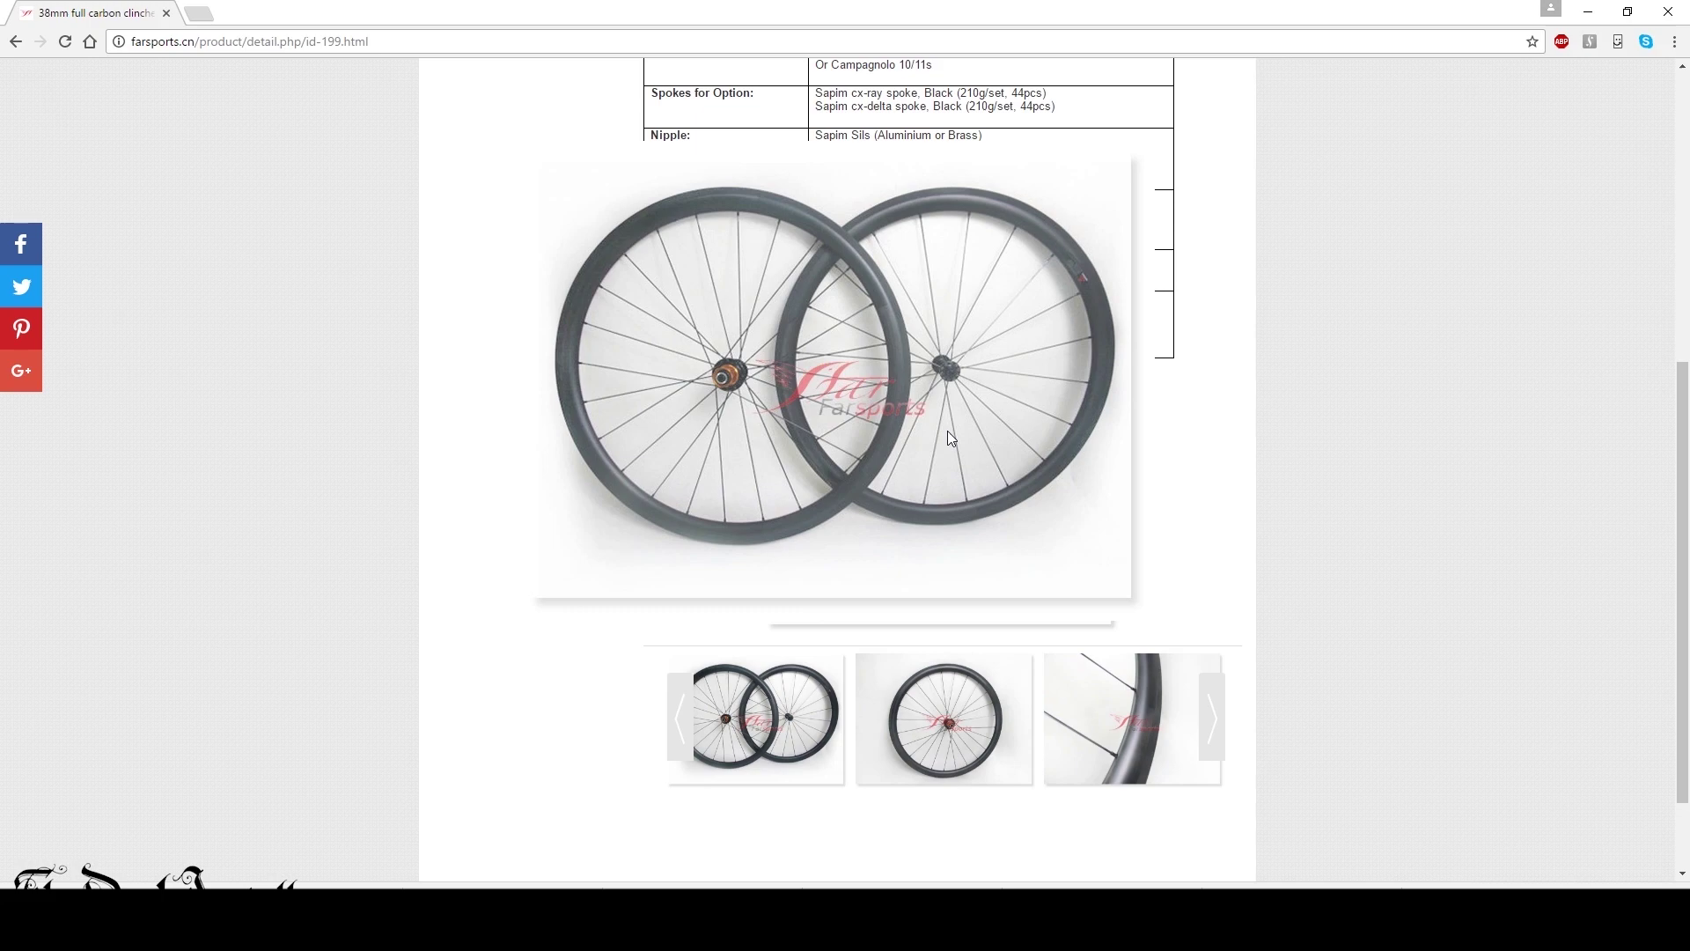
# - Enlarge the wheel photo and step through all 7 images to the 25/18/38 rim profile drawing
pyautogui.click(1090, 331)
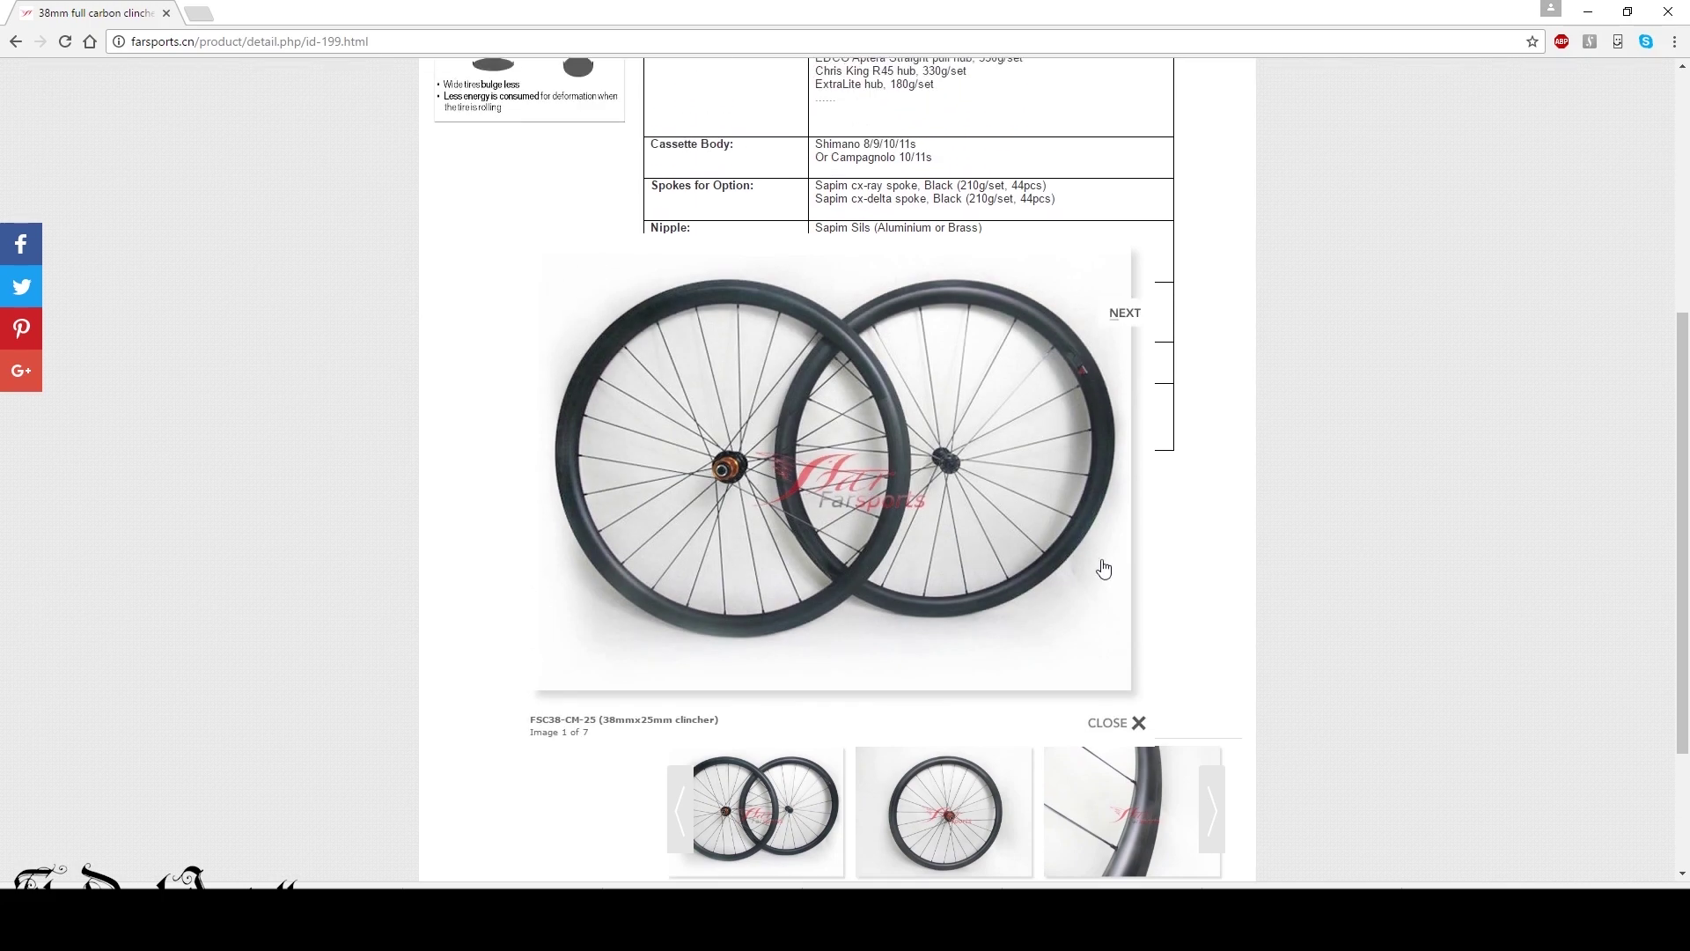
pyautogui.click(1121, 320)
pyautogui.click(1123, 320)
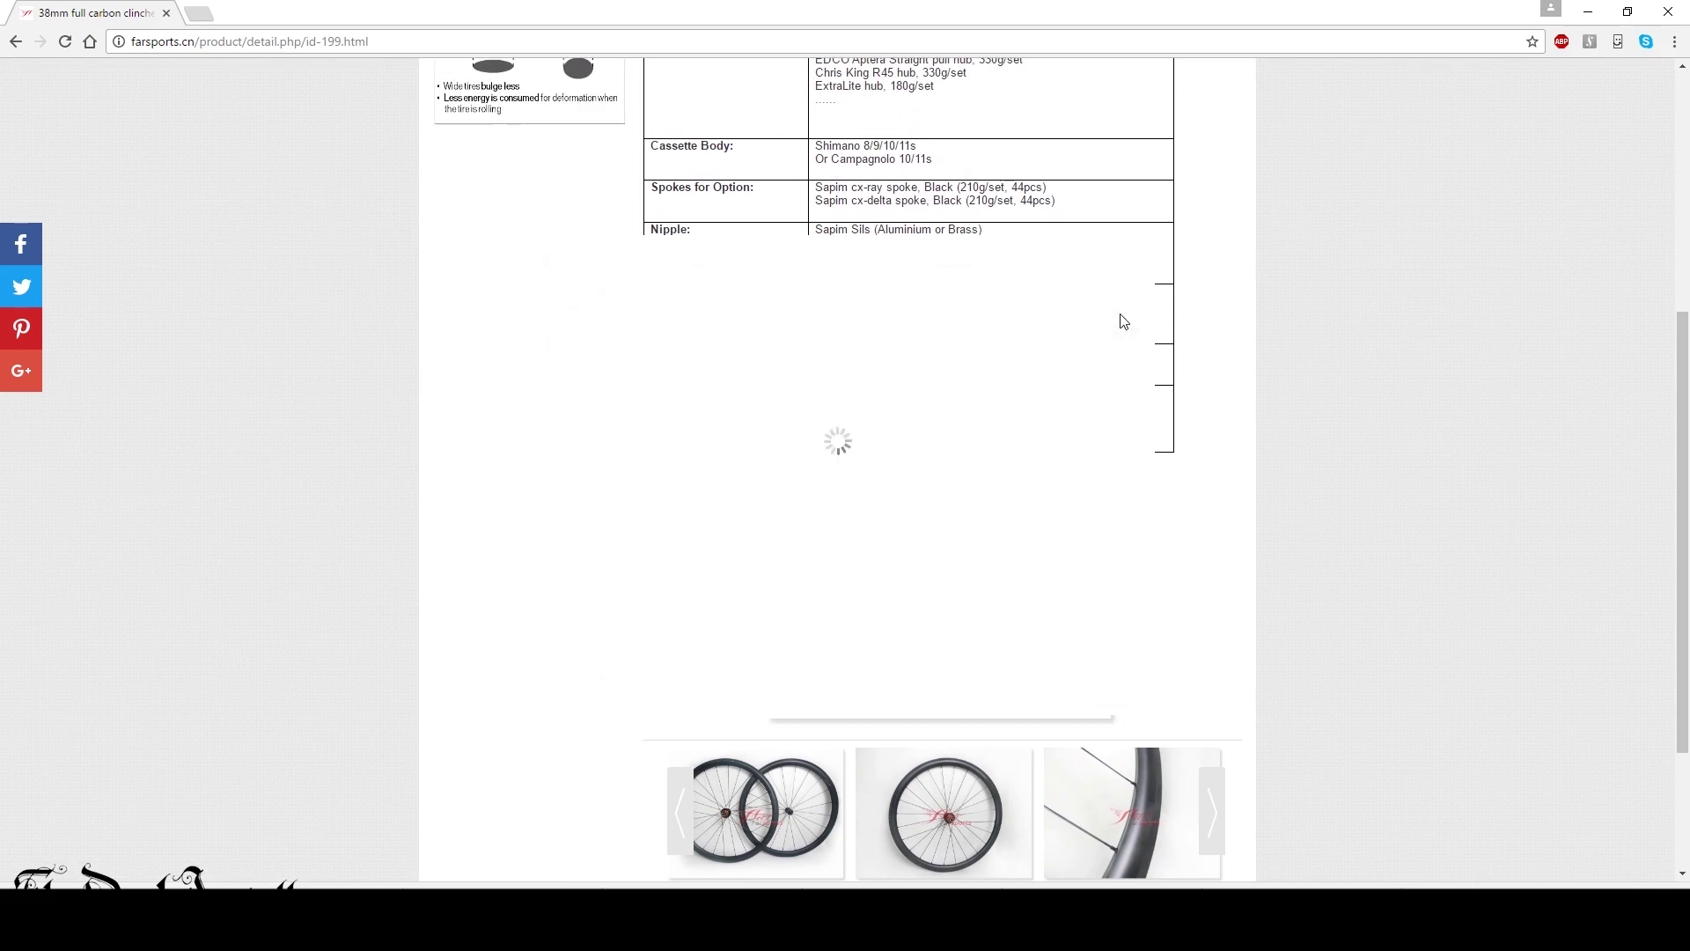
pyautogui.click(1127, 323)
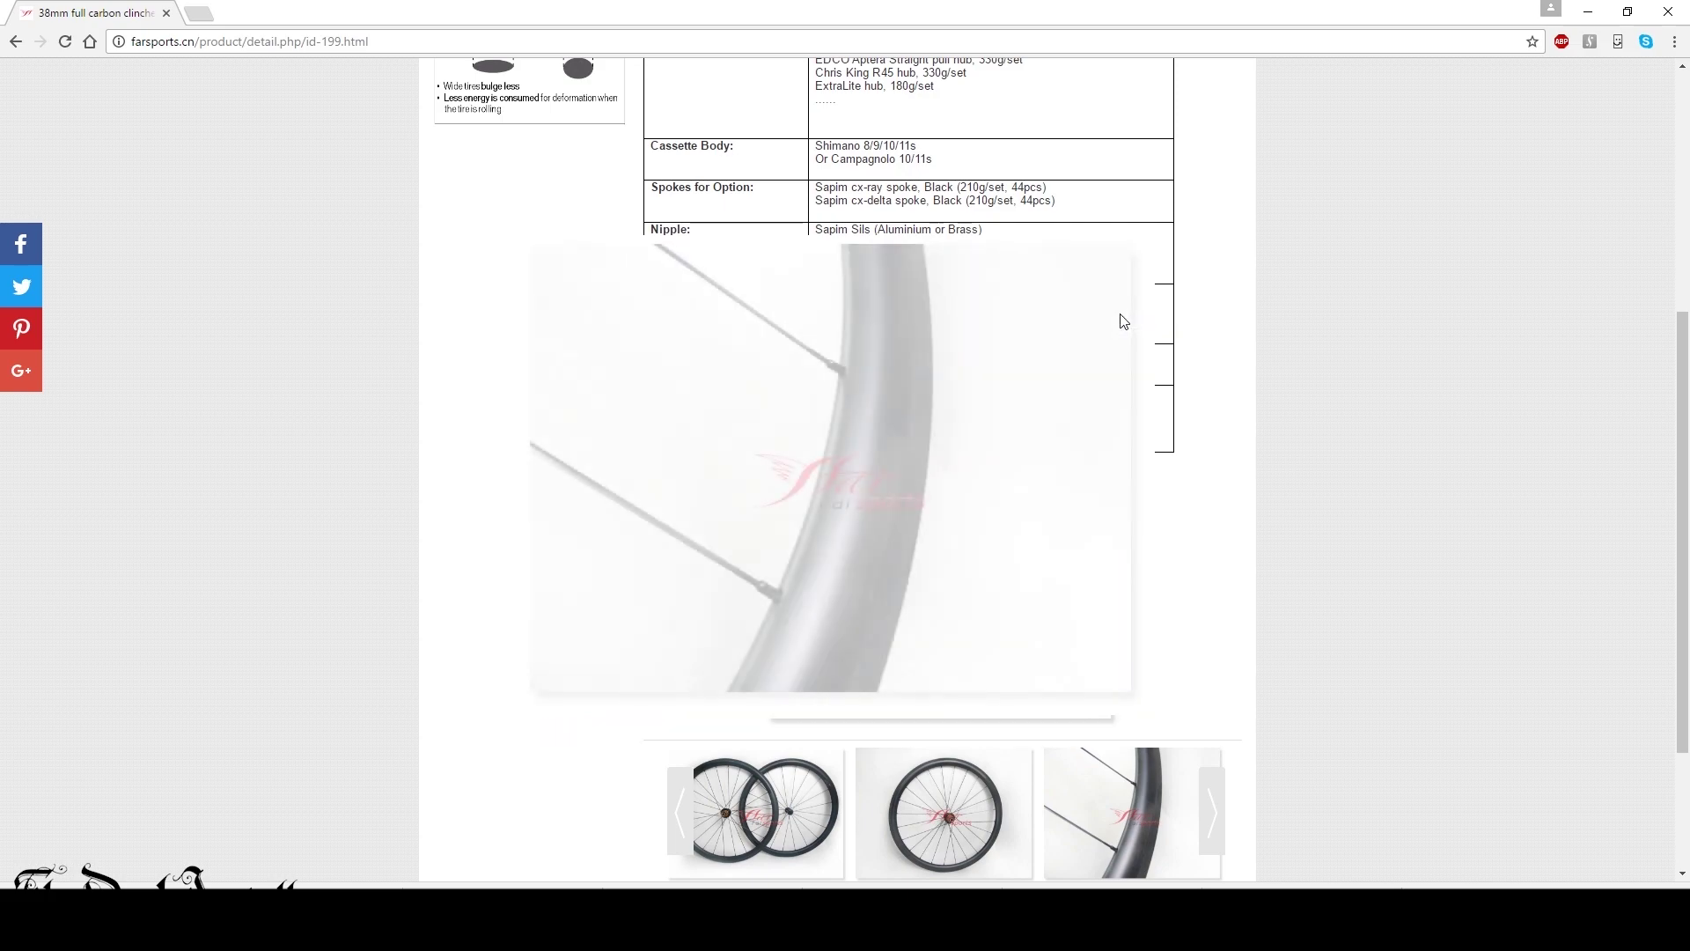
pyautogui.click(1127, 323)
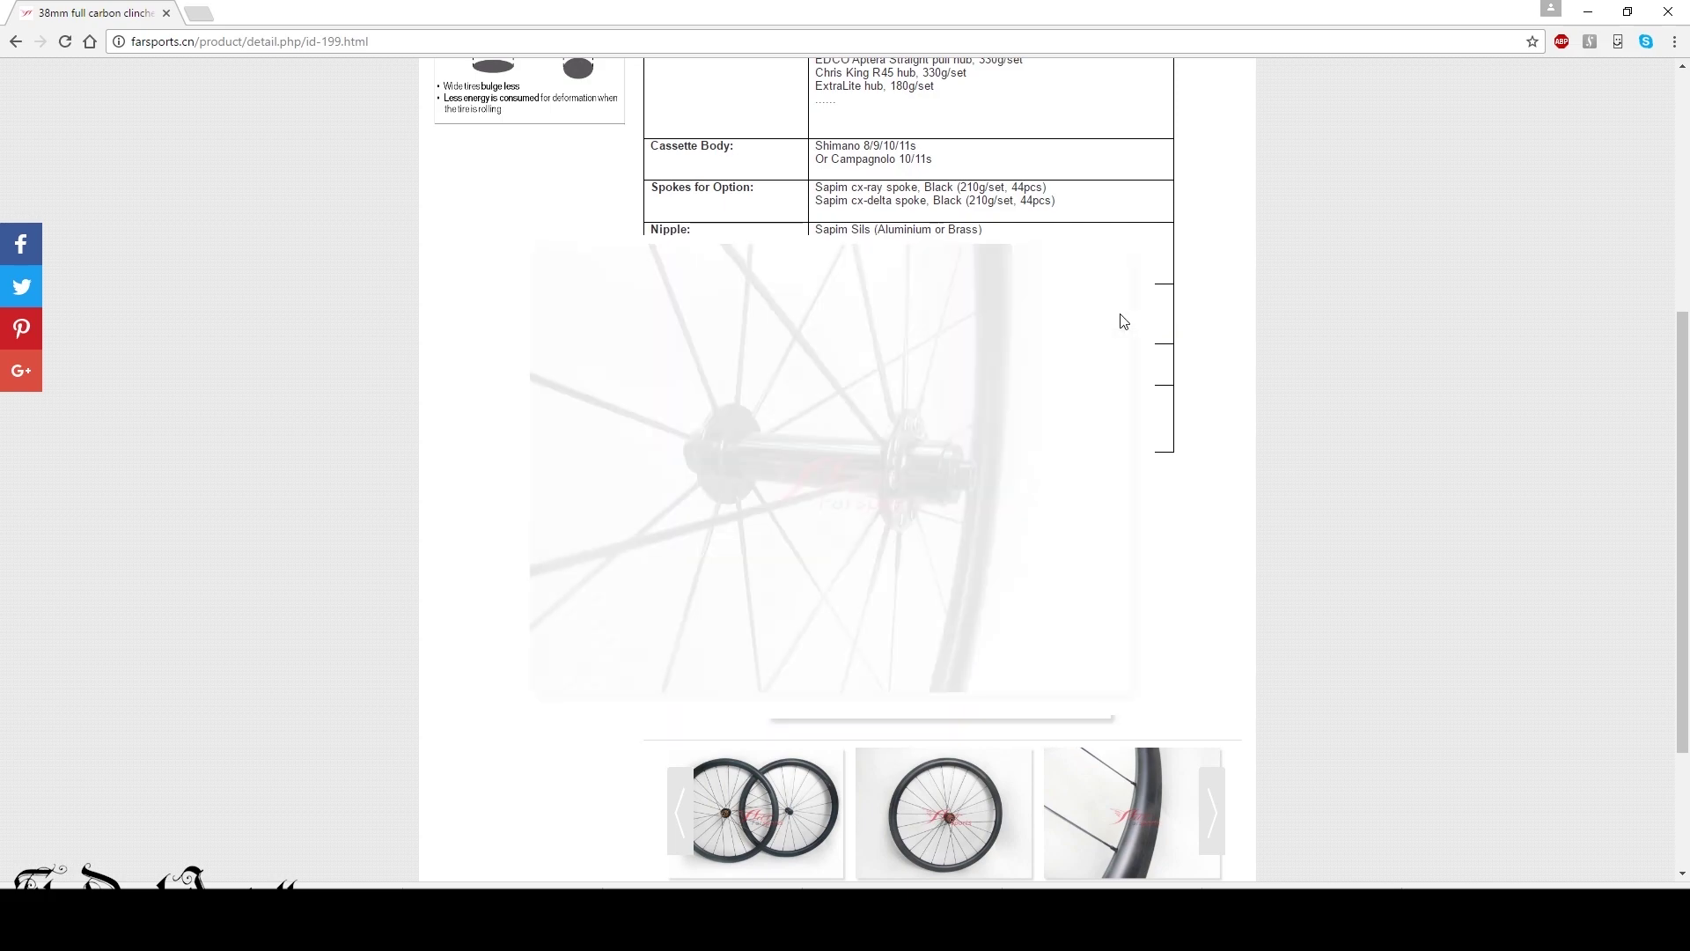
pyautogui.click(1124, 320)
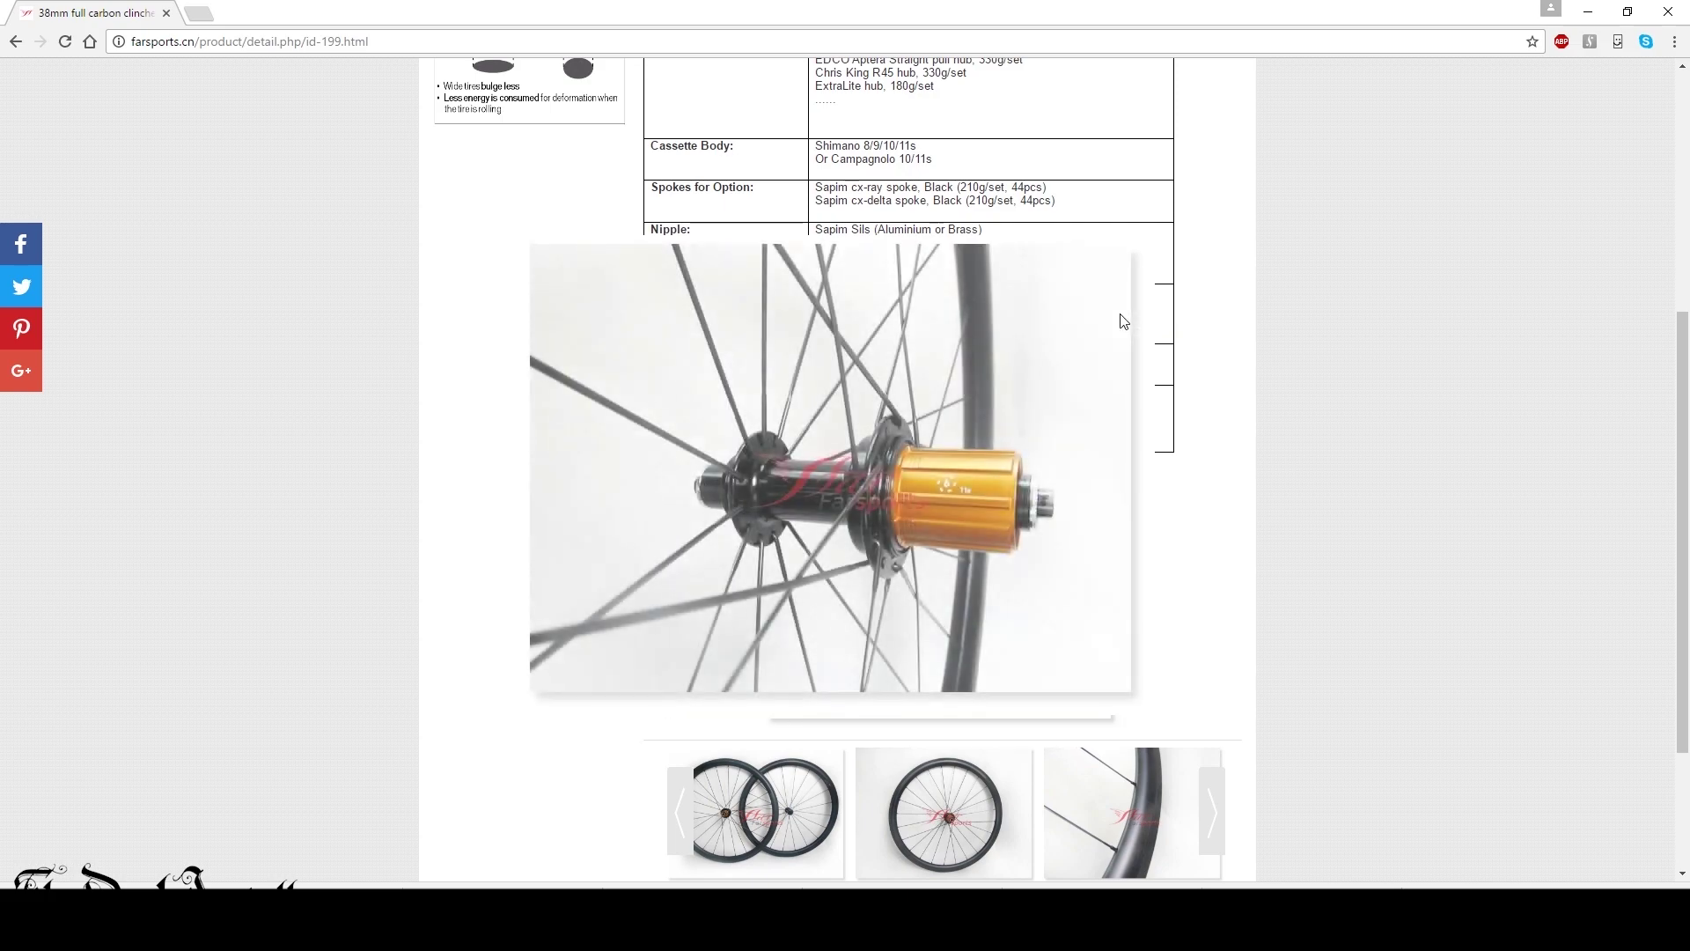
pyautogui.click(1127, 323)
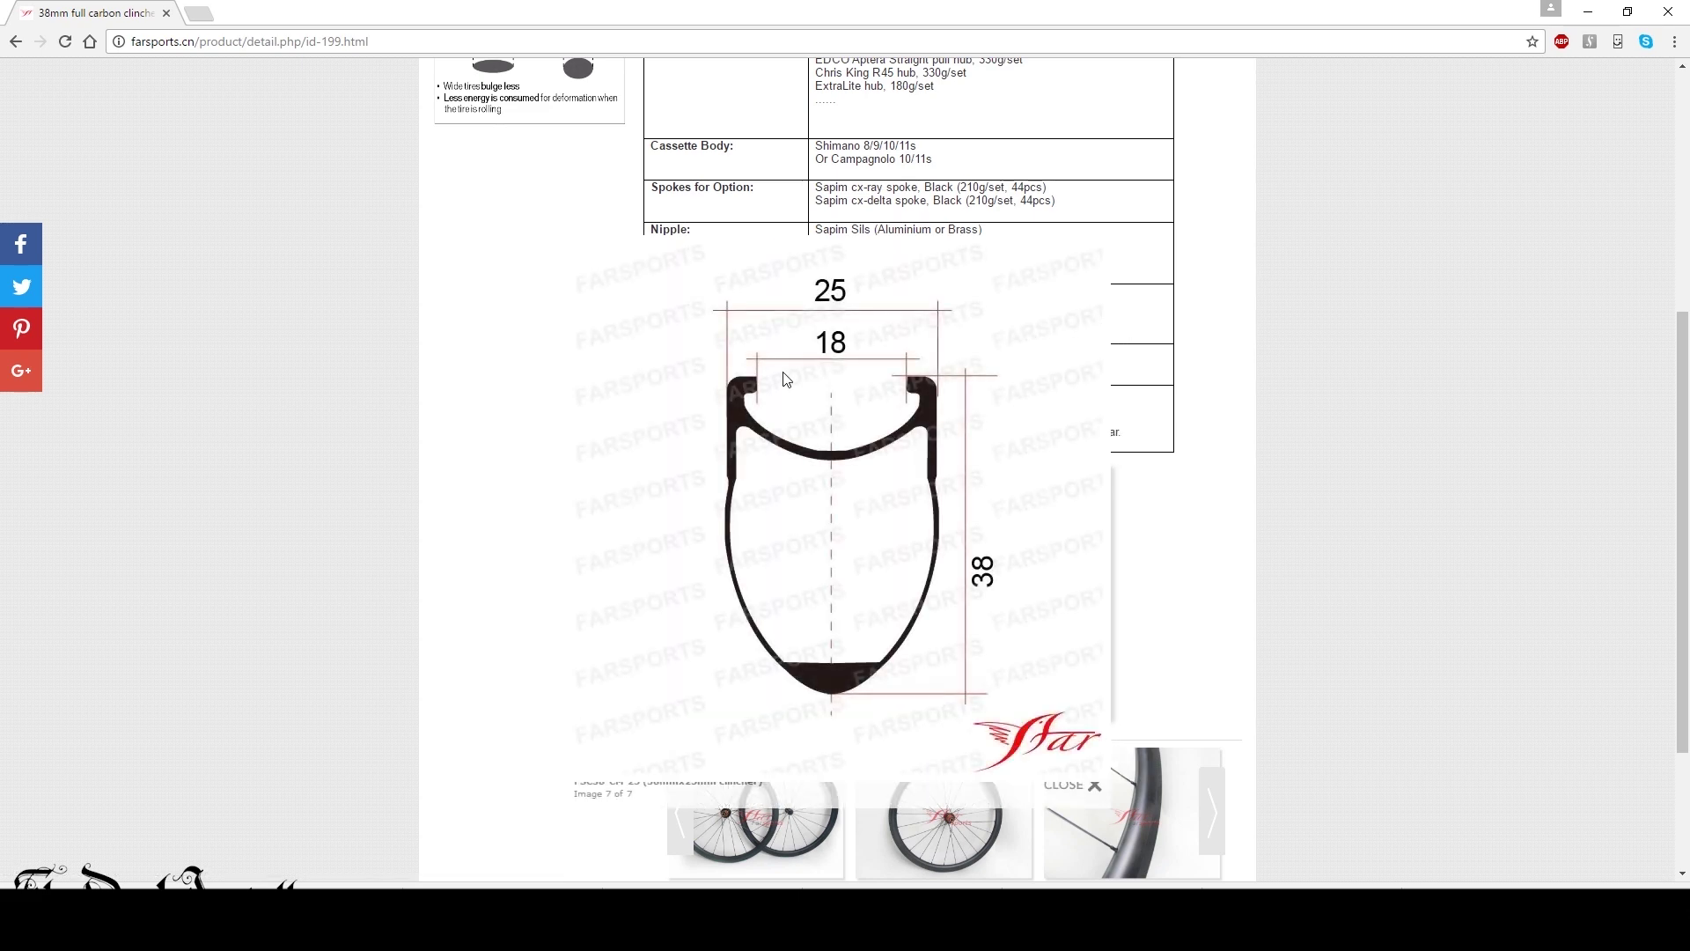
# - Close the enlarged drawing, open Carbon rims > Clincher > FSL38-CM-28, and scroll its specs
pyautogui.click(1161, 377)
pyautogui.moveTo(494, 283)
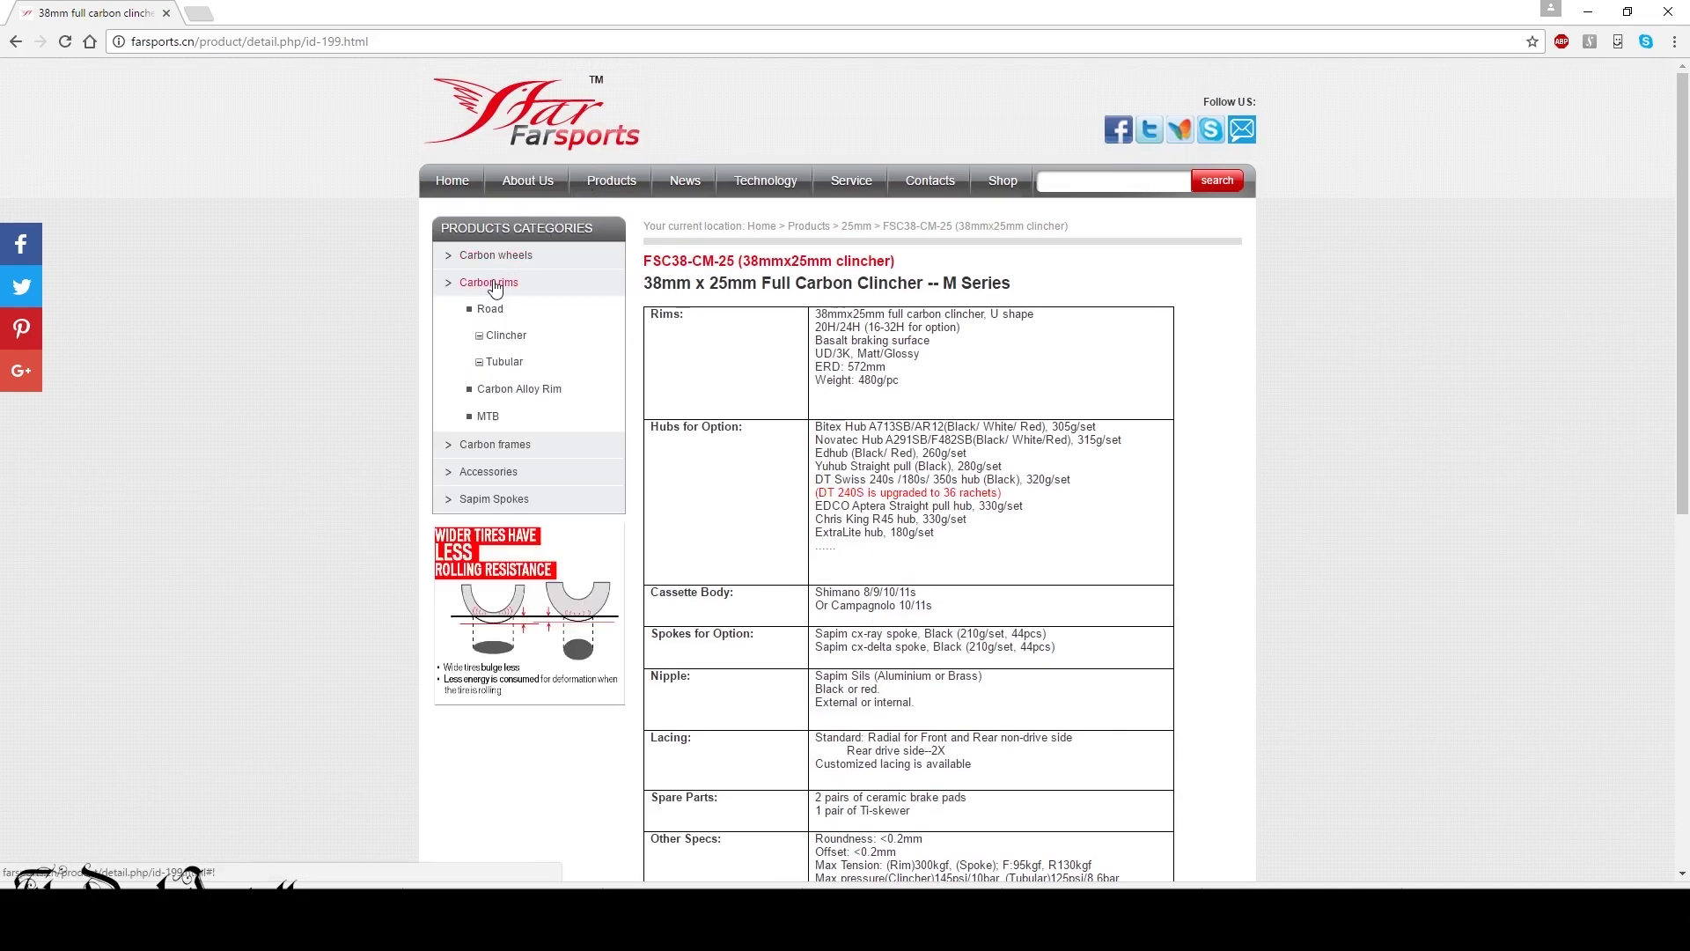
pyautogui.click(503, 336)
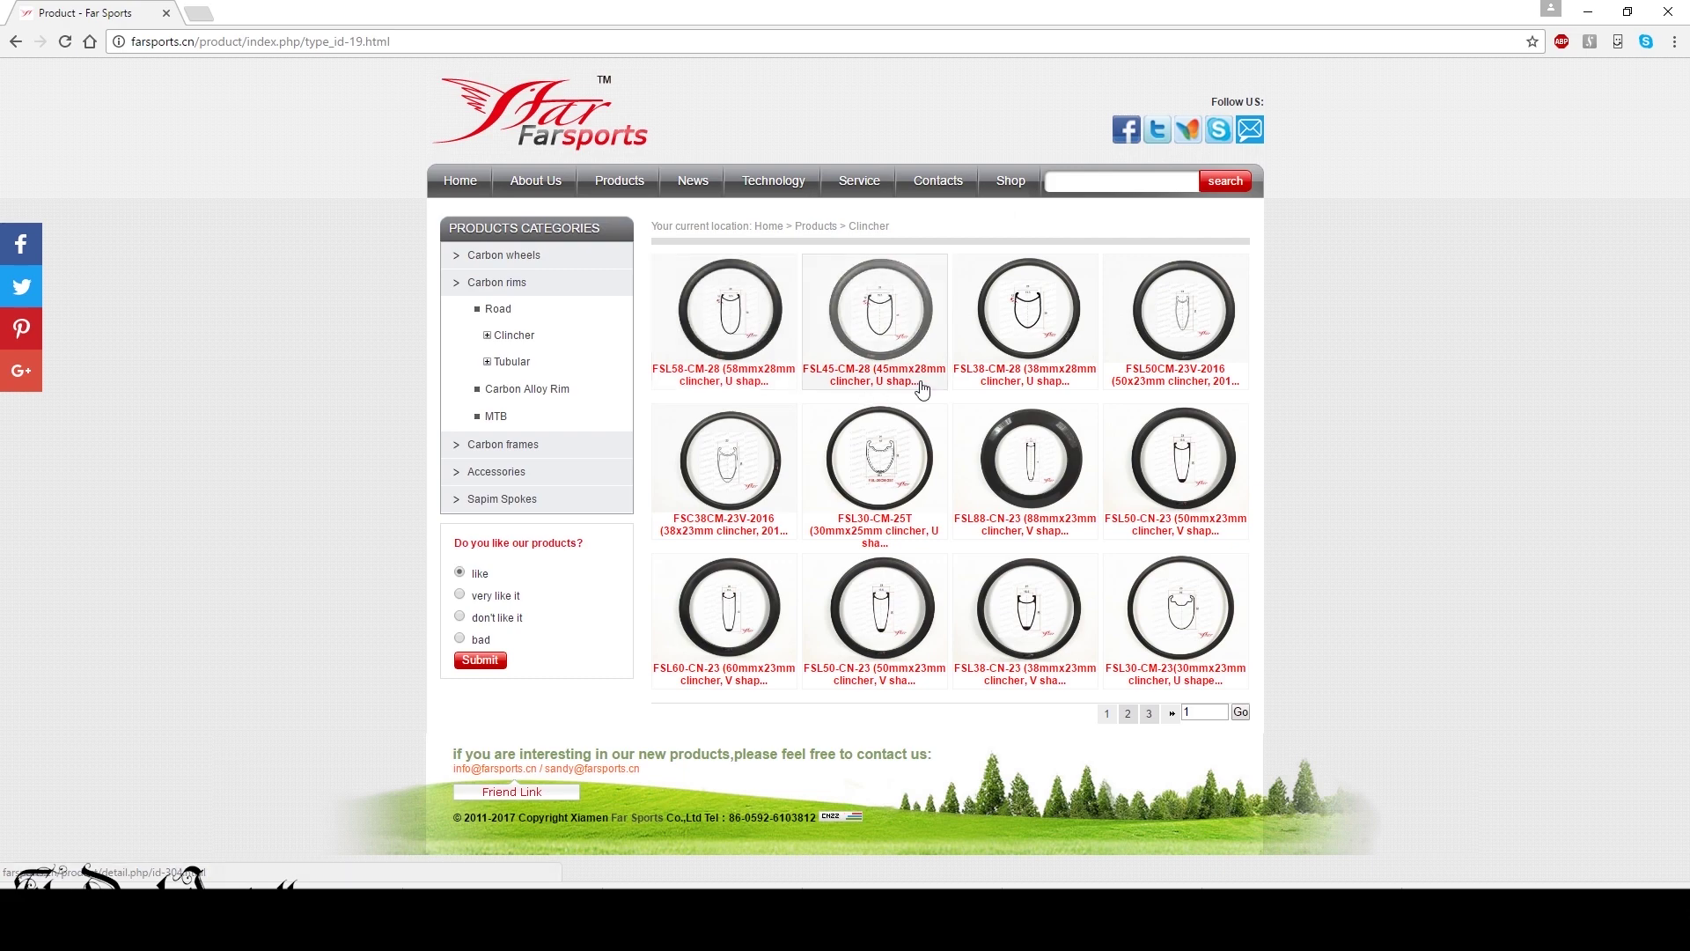
pyautogui.click(1061, 352)
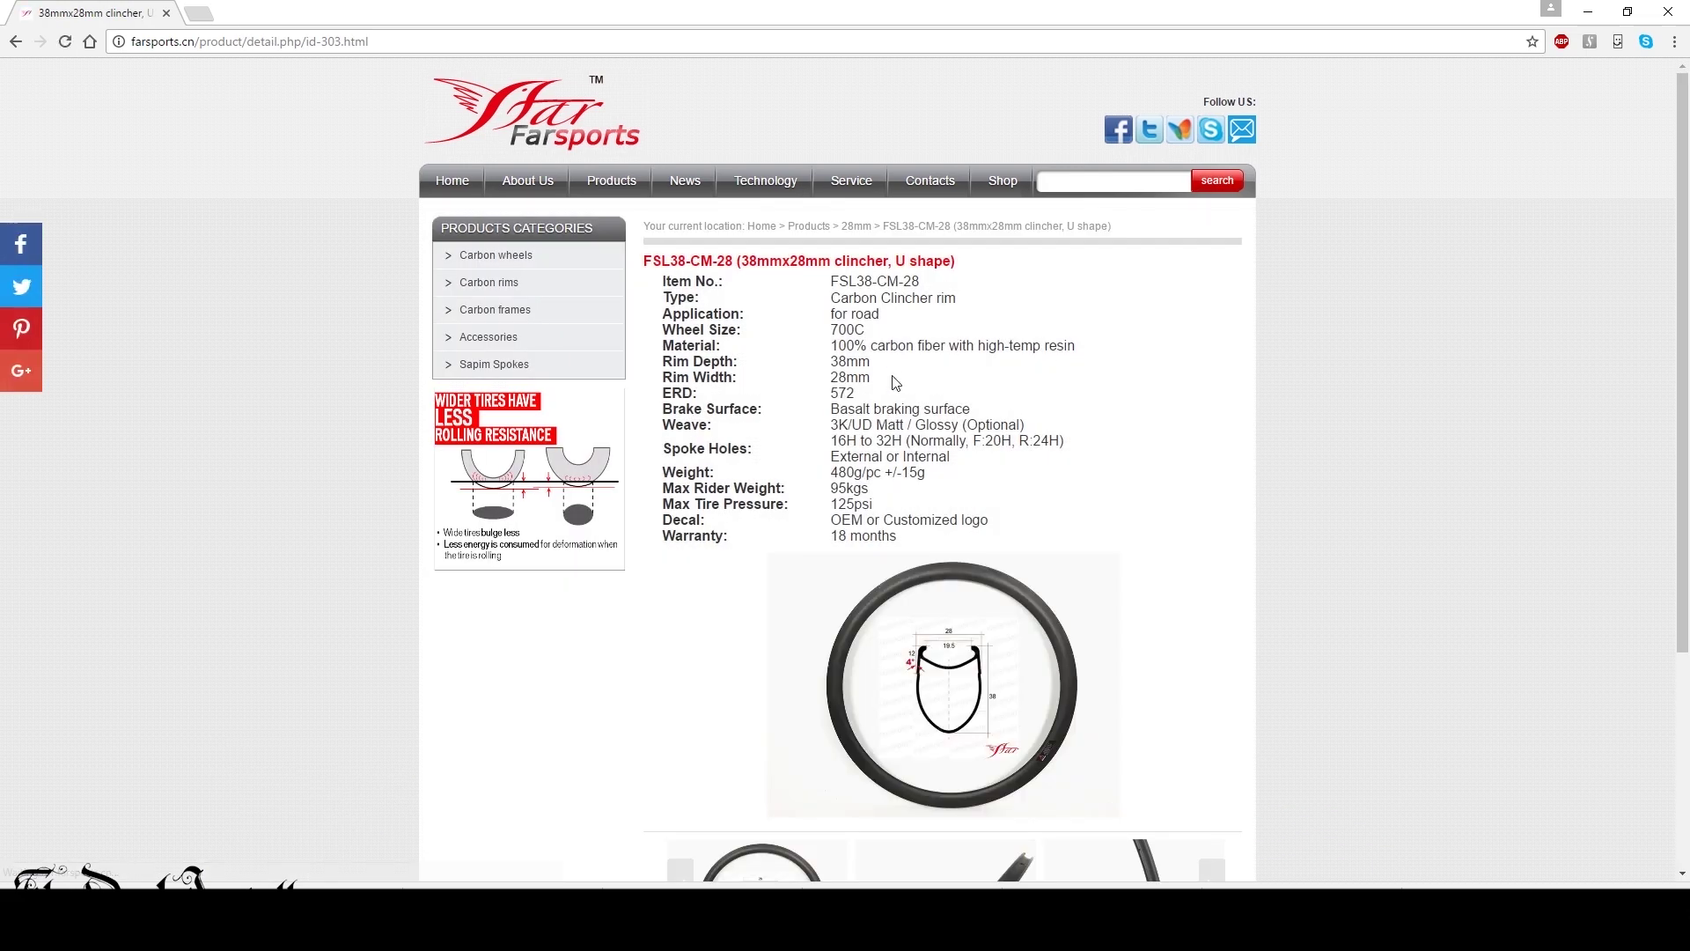
pyautogui.scroll(-4, 916, 836)
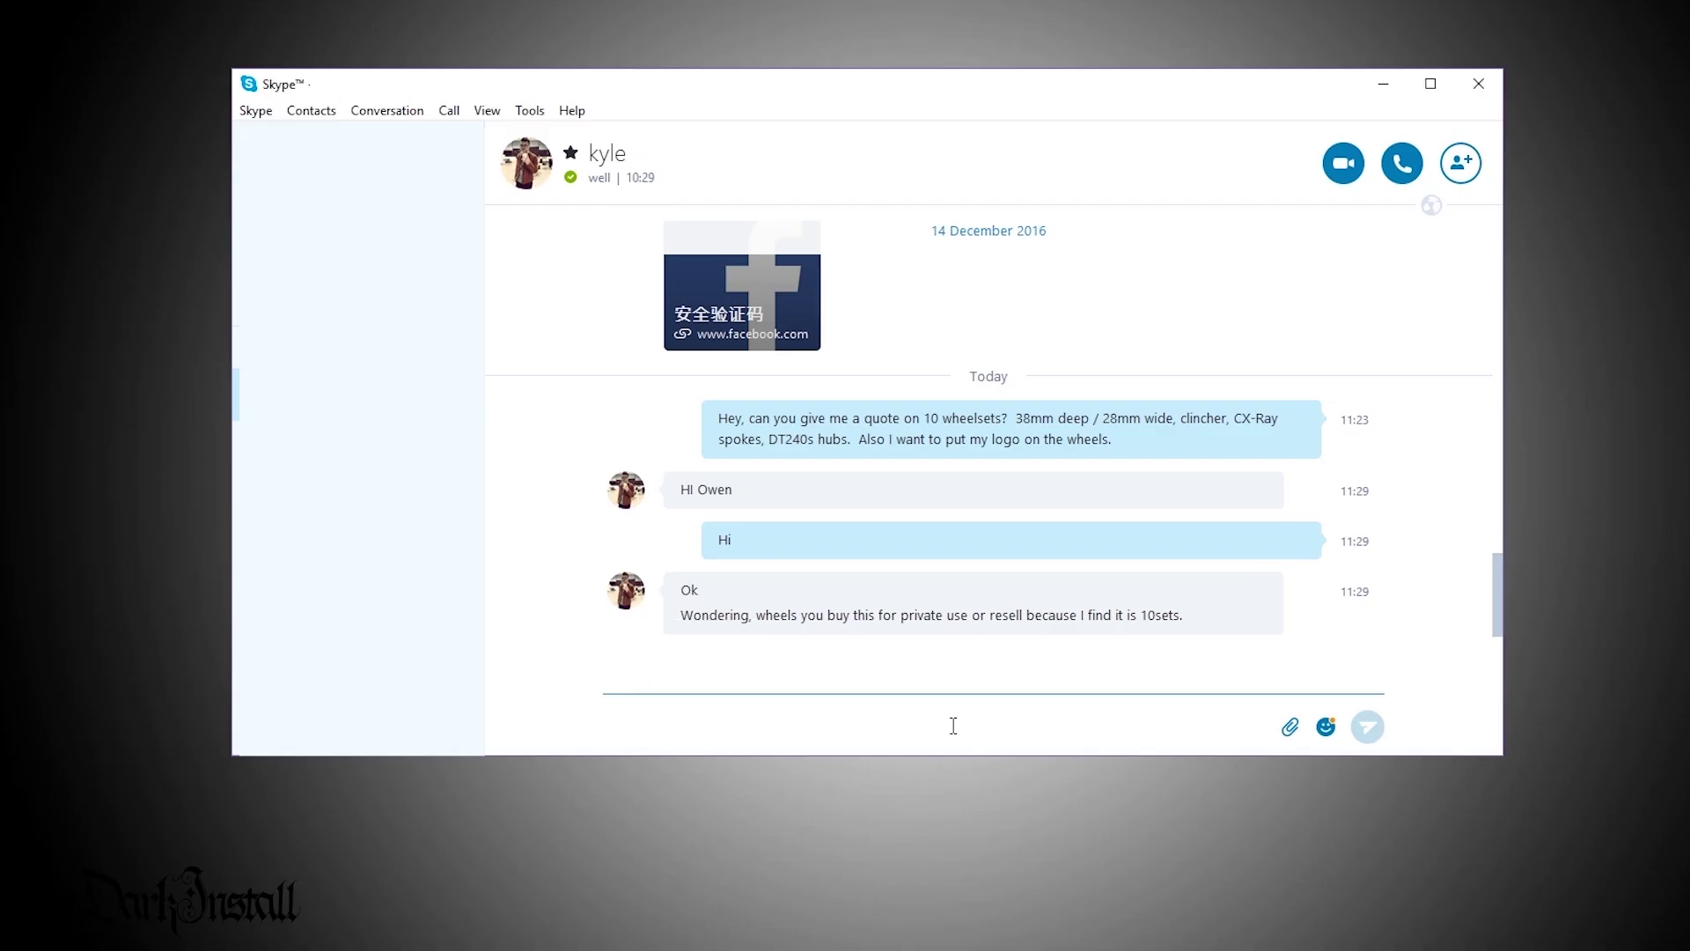
# - Confirm the wheels are for resale, say 'Excellent thanks', and ask about logo formats (.ai, .psd, etc?)
pyautogui.press('Return')
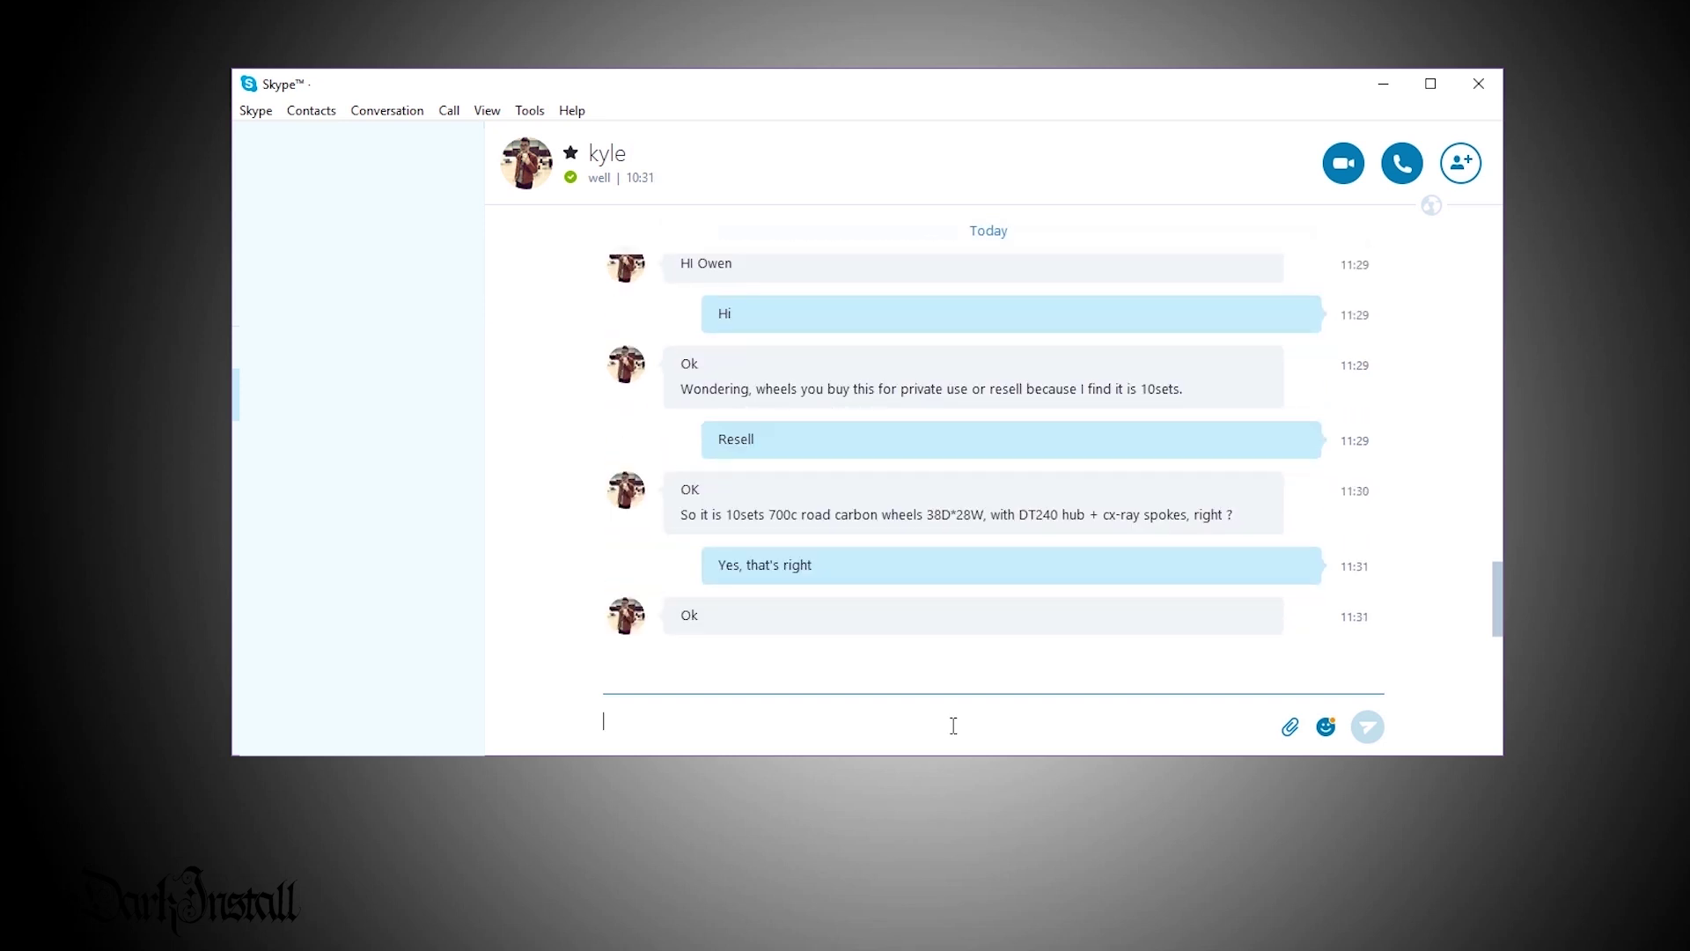
pyautogui.write('Excellent thanks')
pyautogui.press('Return')
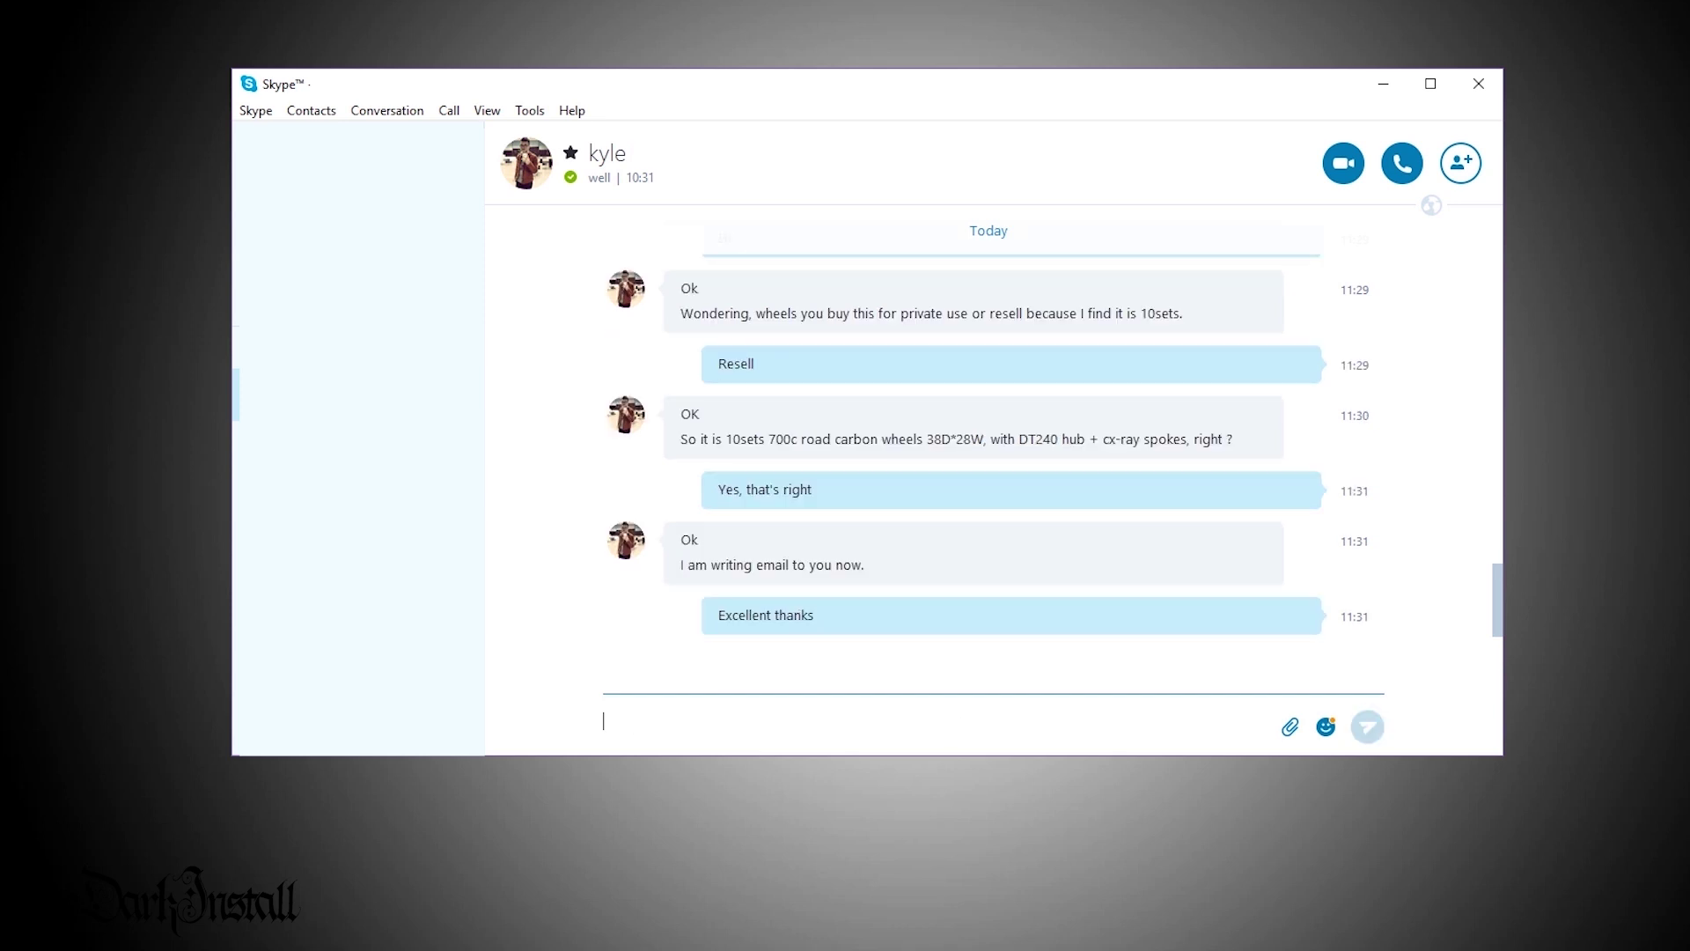
pyautogui.write('Can you include information about the format of the logo?')
pyautogui.press('Return')
pyautogui.write('.ai, .psd, etc?')
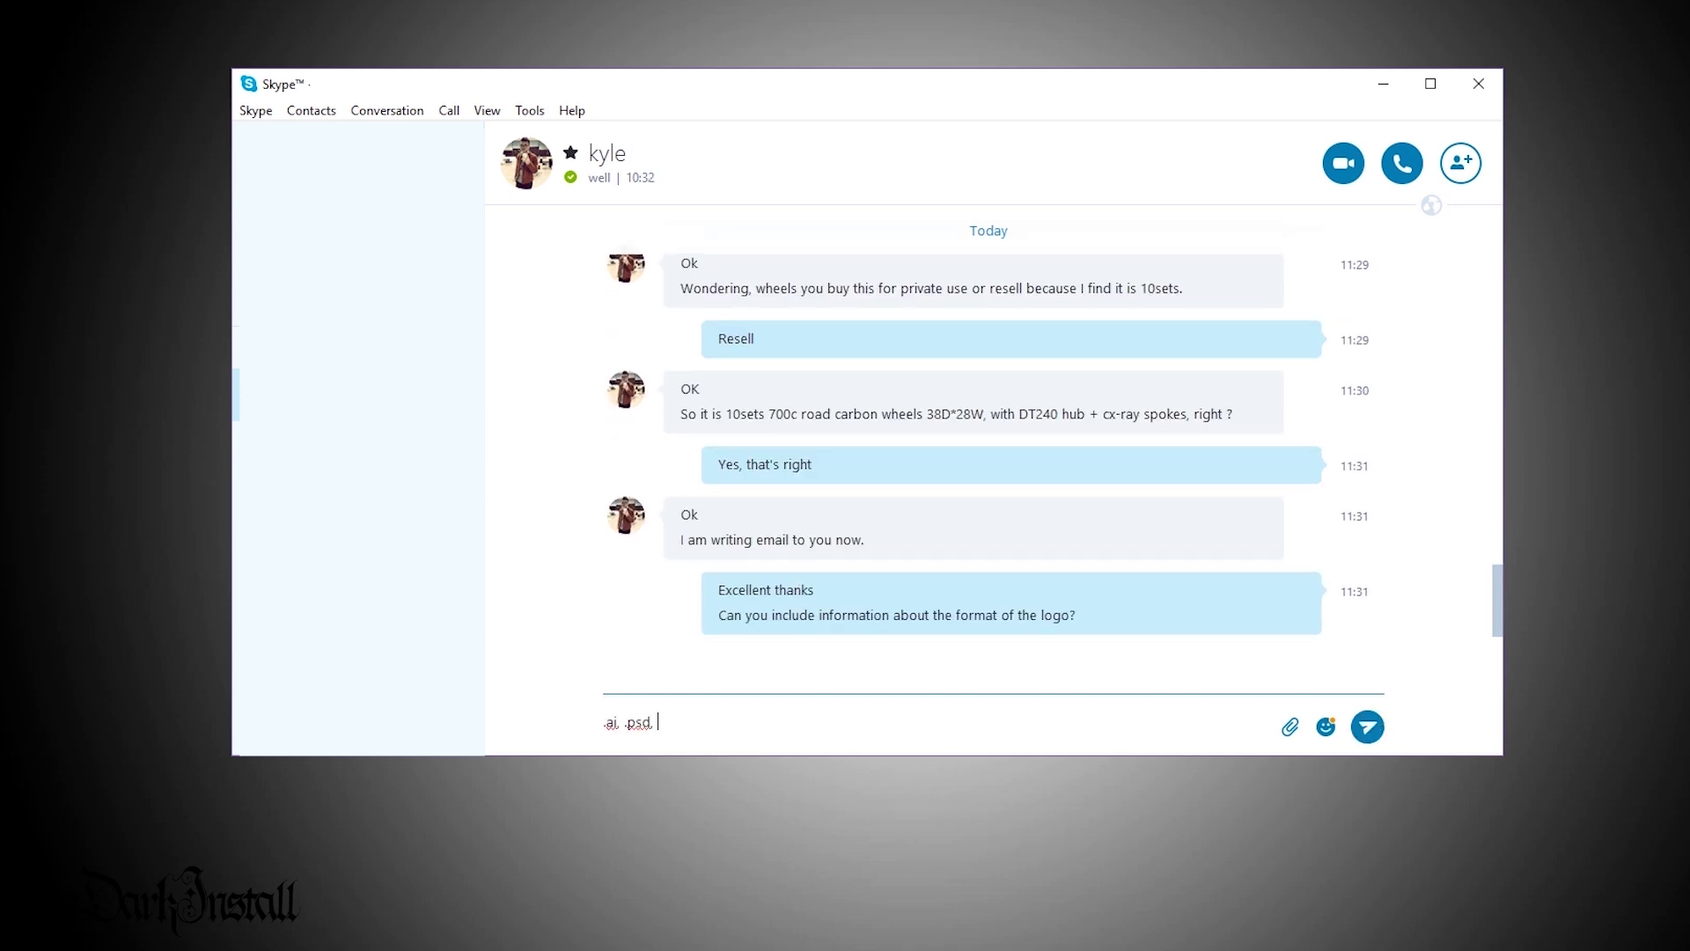
pyautogui.press('Return')
# - Reply 'That's great thanks', offer to make the logo, ask for a template, and agree to make it
pyautogui.write("That's great thanks")
pyautogui.press('Return')
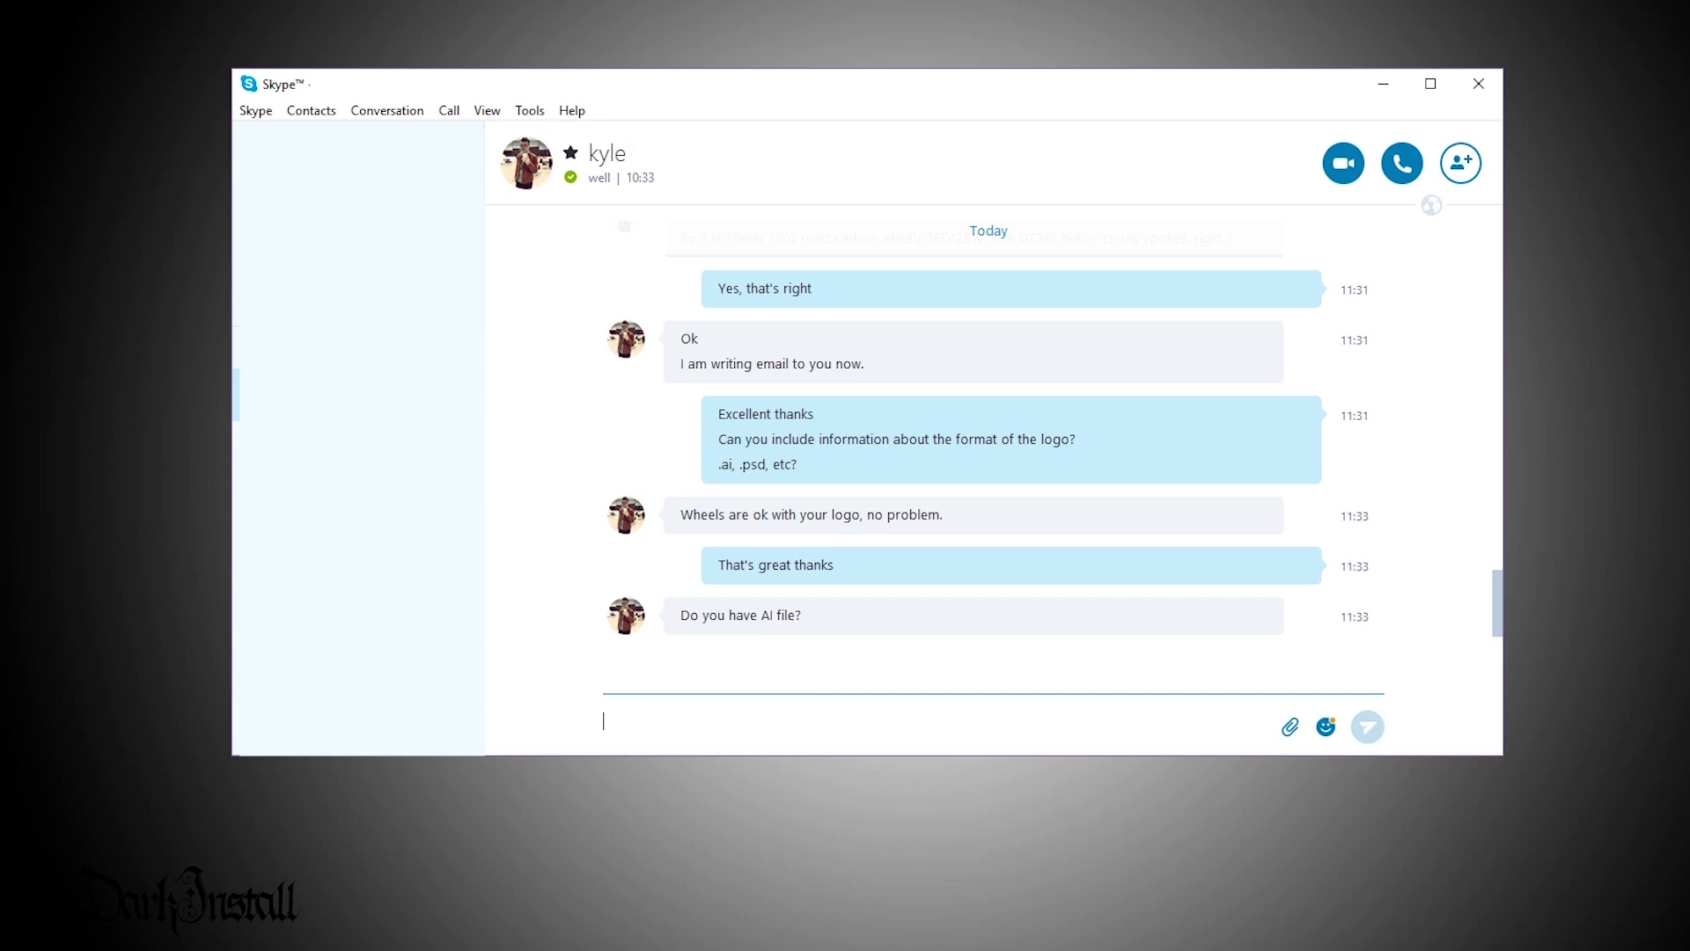
pyautogui.write('I can make one')
pyautogui.press('Return')
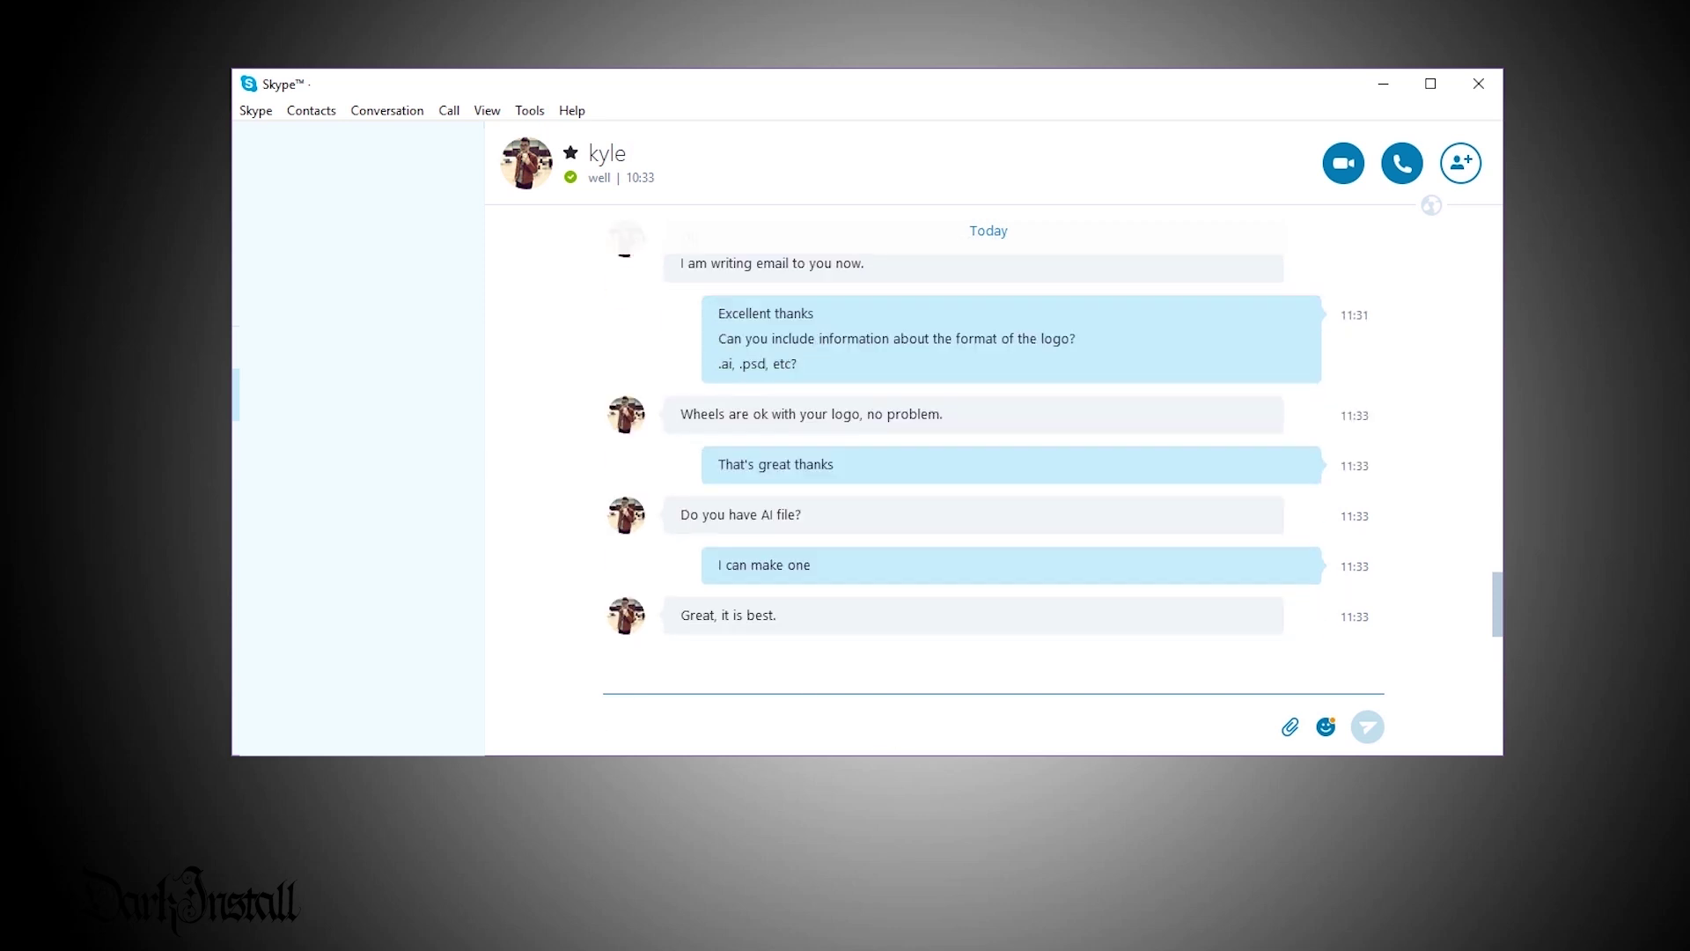
pyautogui.write('Do you have a template?')
pyautogui.press('Return')
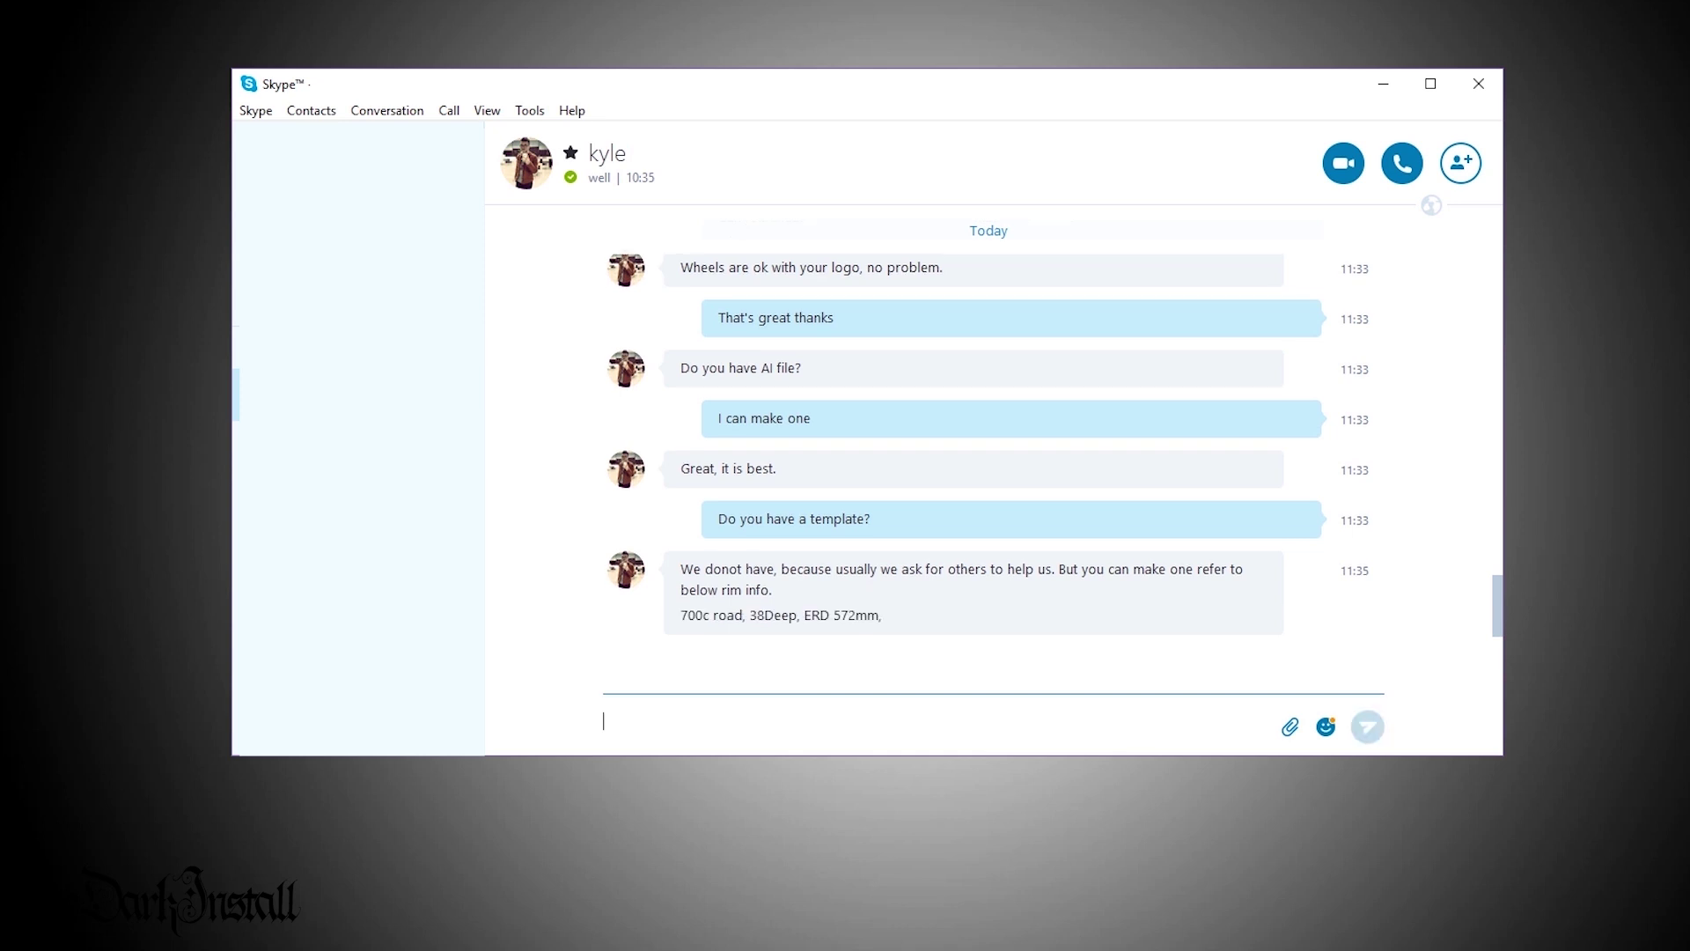
pyautogui.write('OK great.  I will make the template')
pyautogui.press('Return')
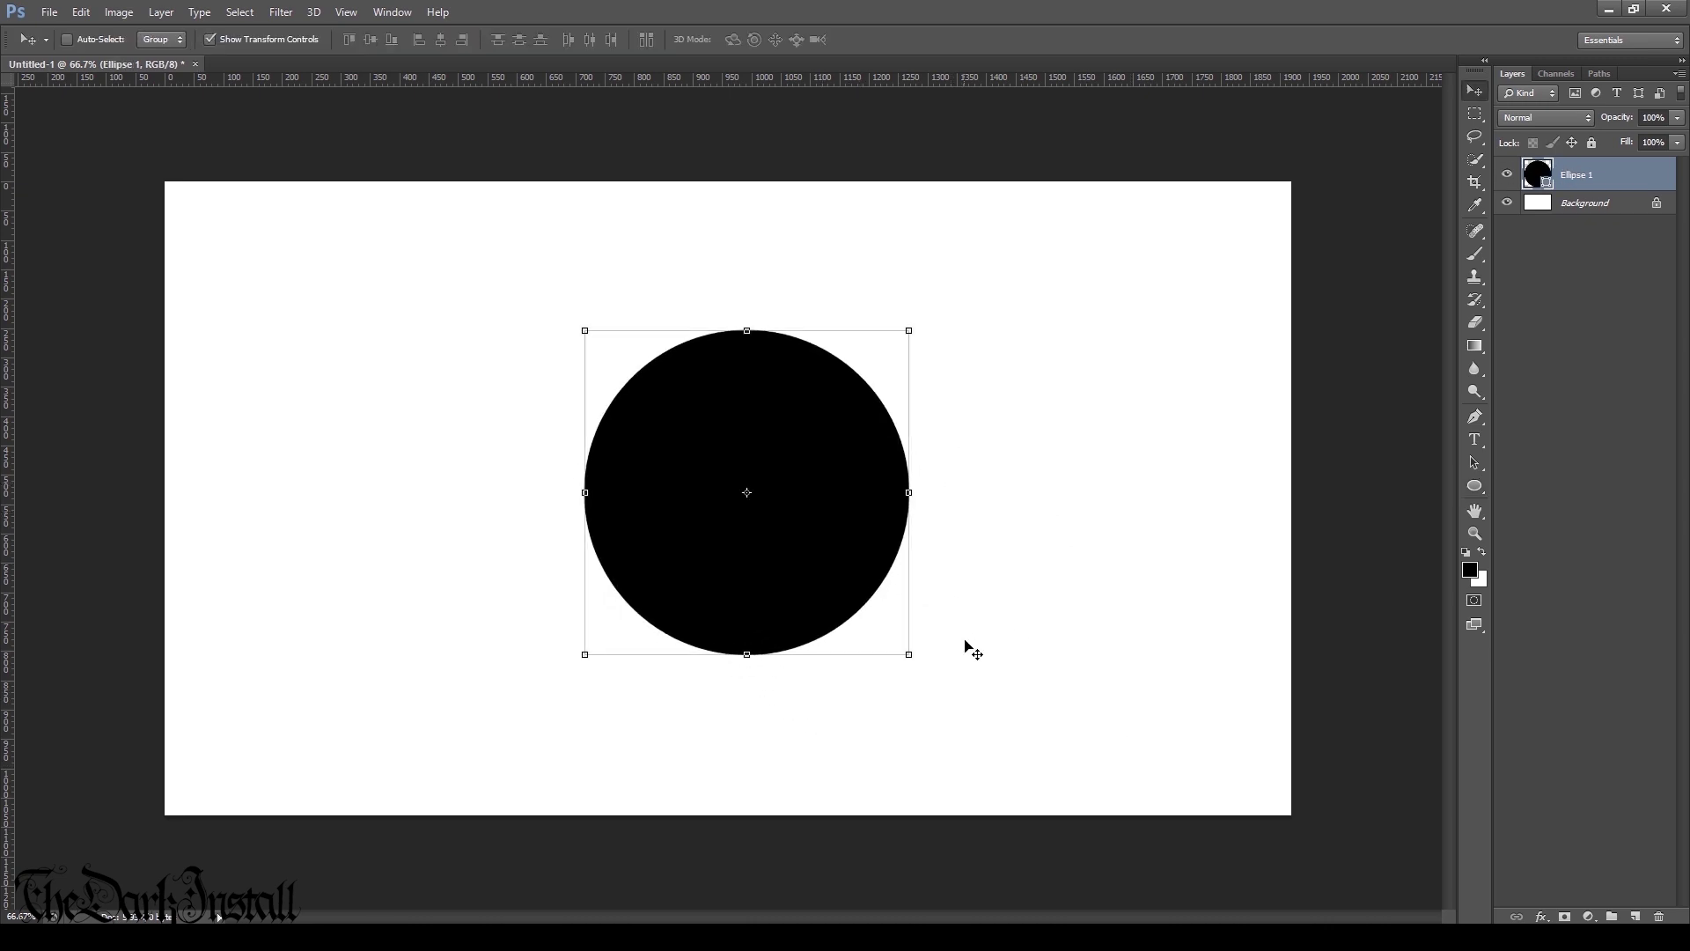
# - Enlarge the circle, remove its fill, and scale a duplicate into an inner concentric outline
pyautogui.moveTo(912, 656); pyautogui.dragTo(1026, 751)
pyautogui.click(161, 40)
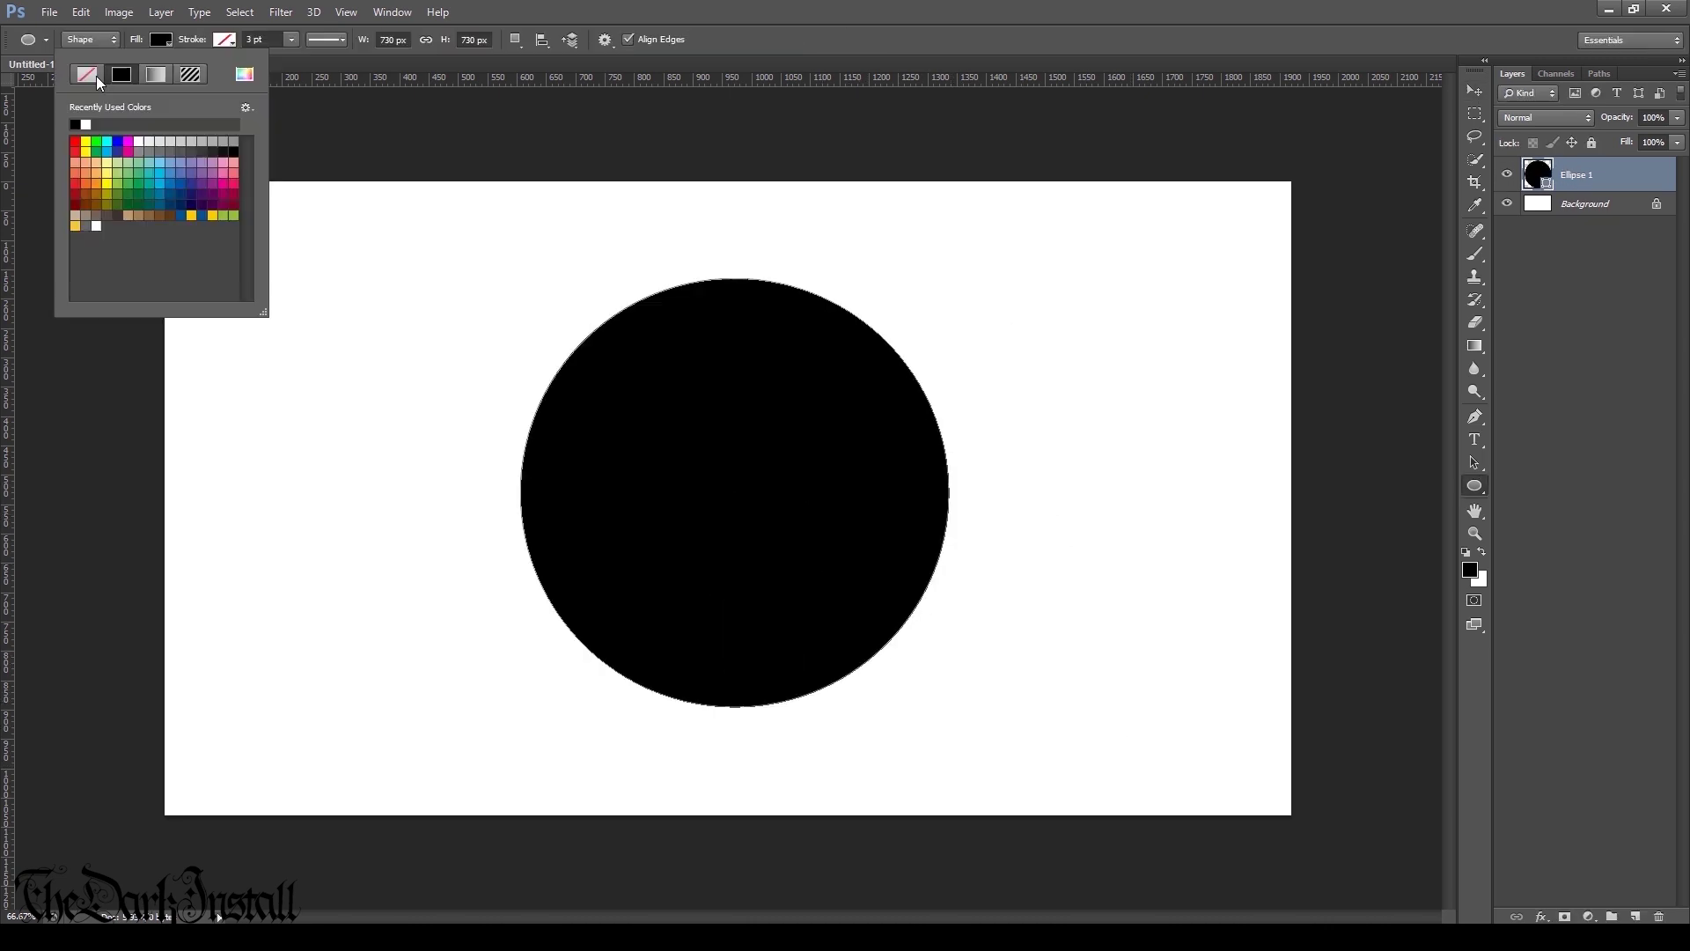
pyautogui.click(97, 76)
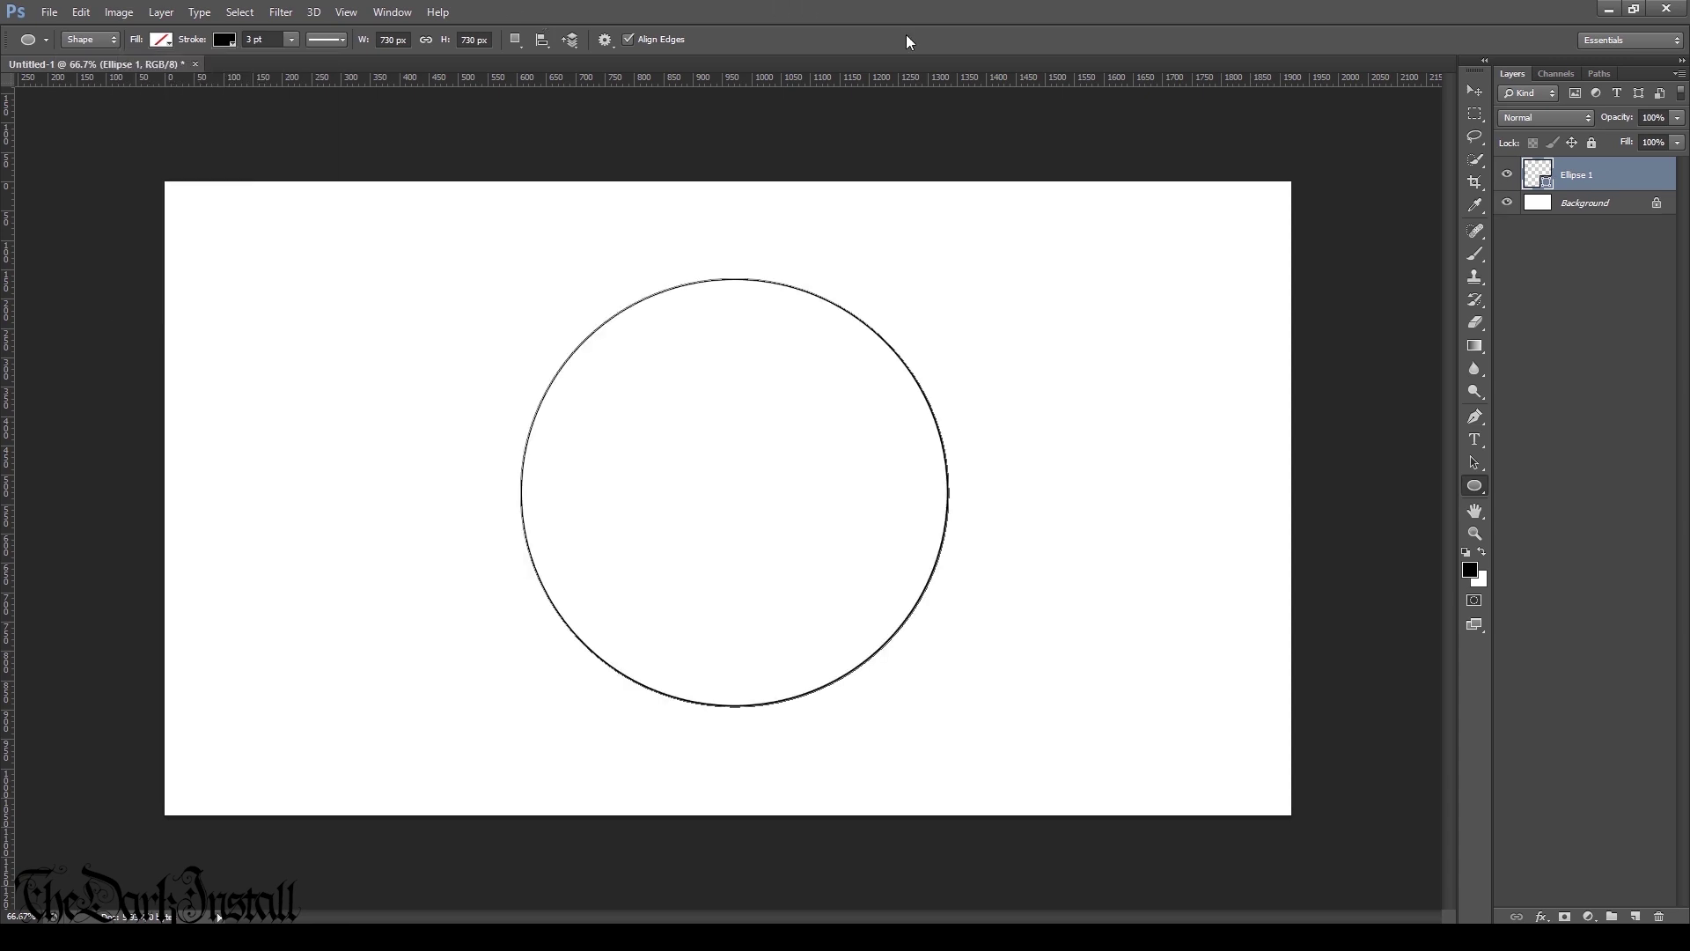
pyautogui.hotkey('ctrl', 'j')
pyautogui.press('v')
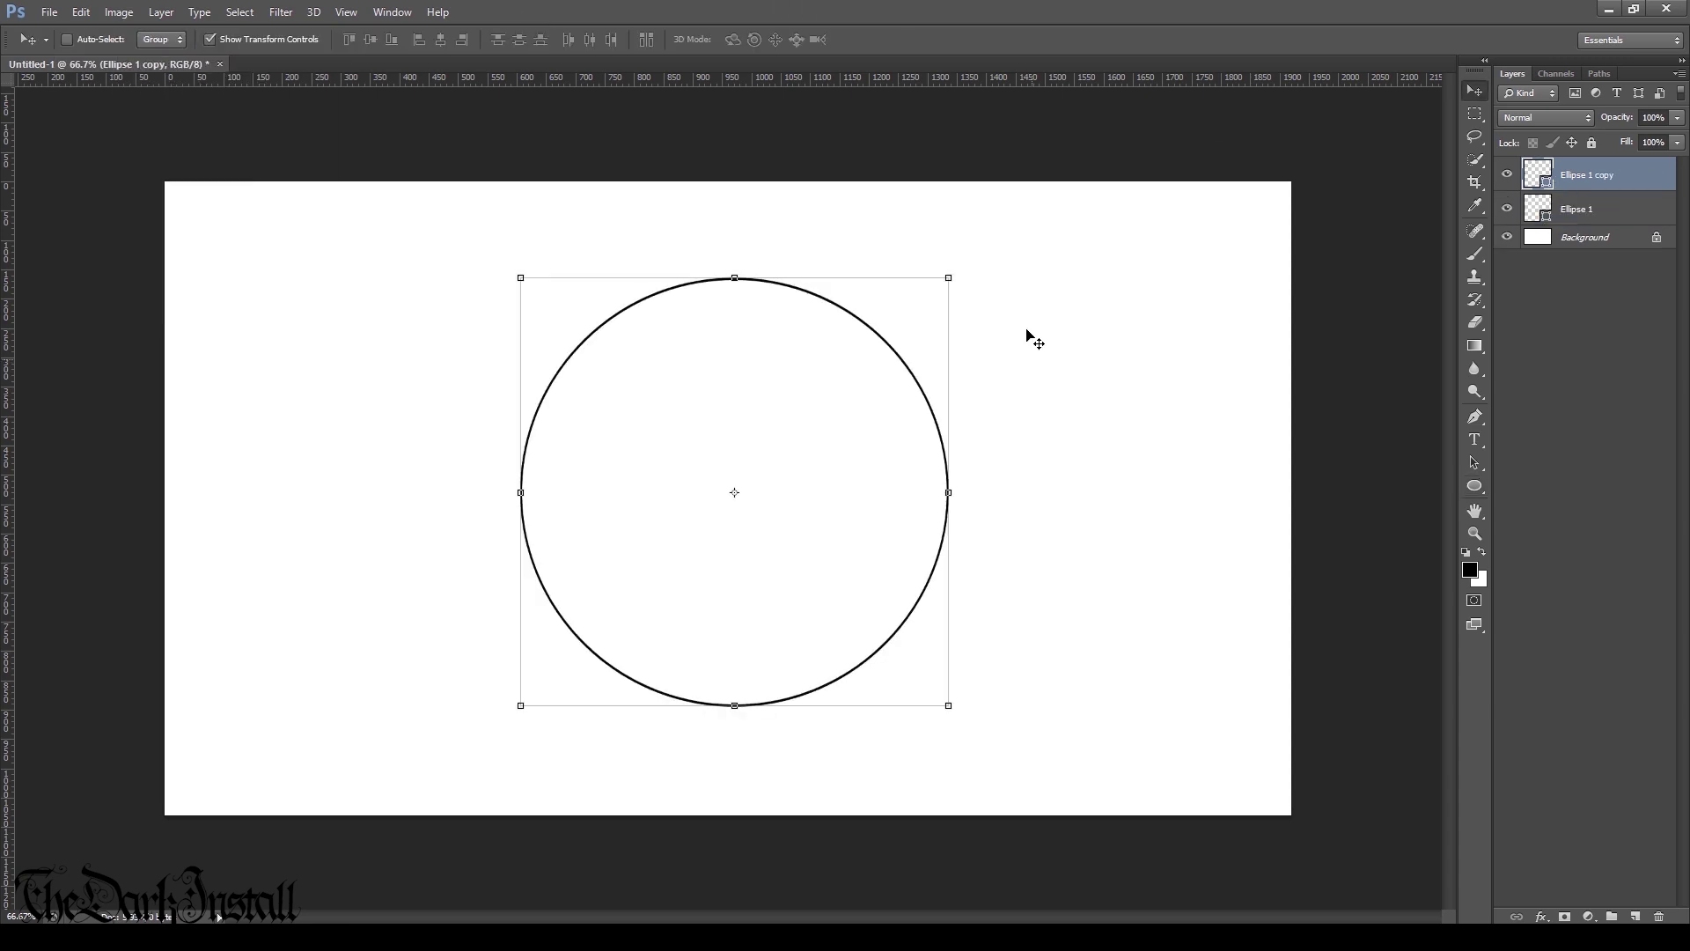
pyautogui.moveTo(948, 277); pyautogui.dragTo(884, 342)
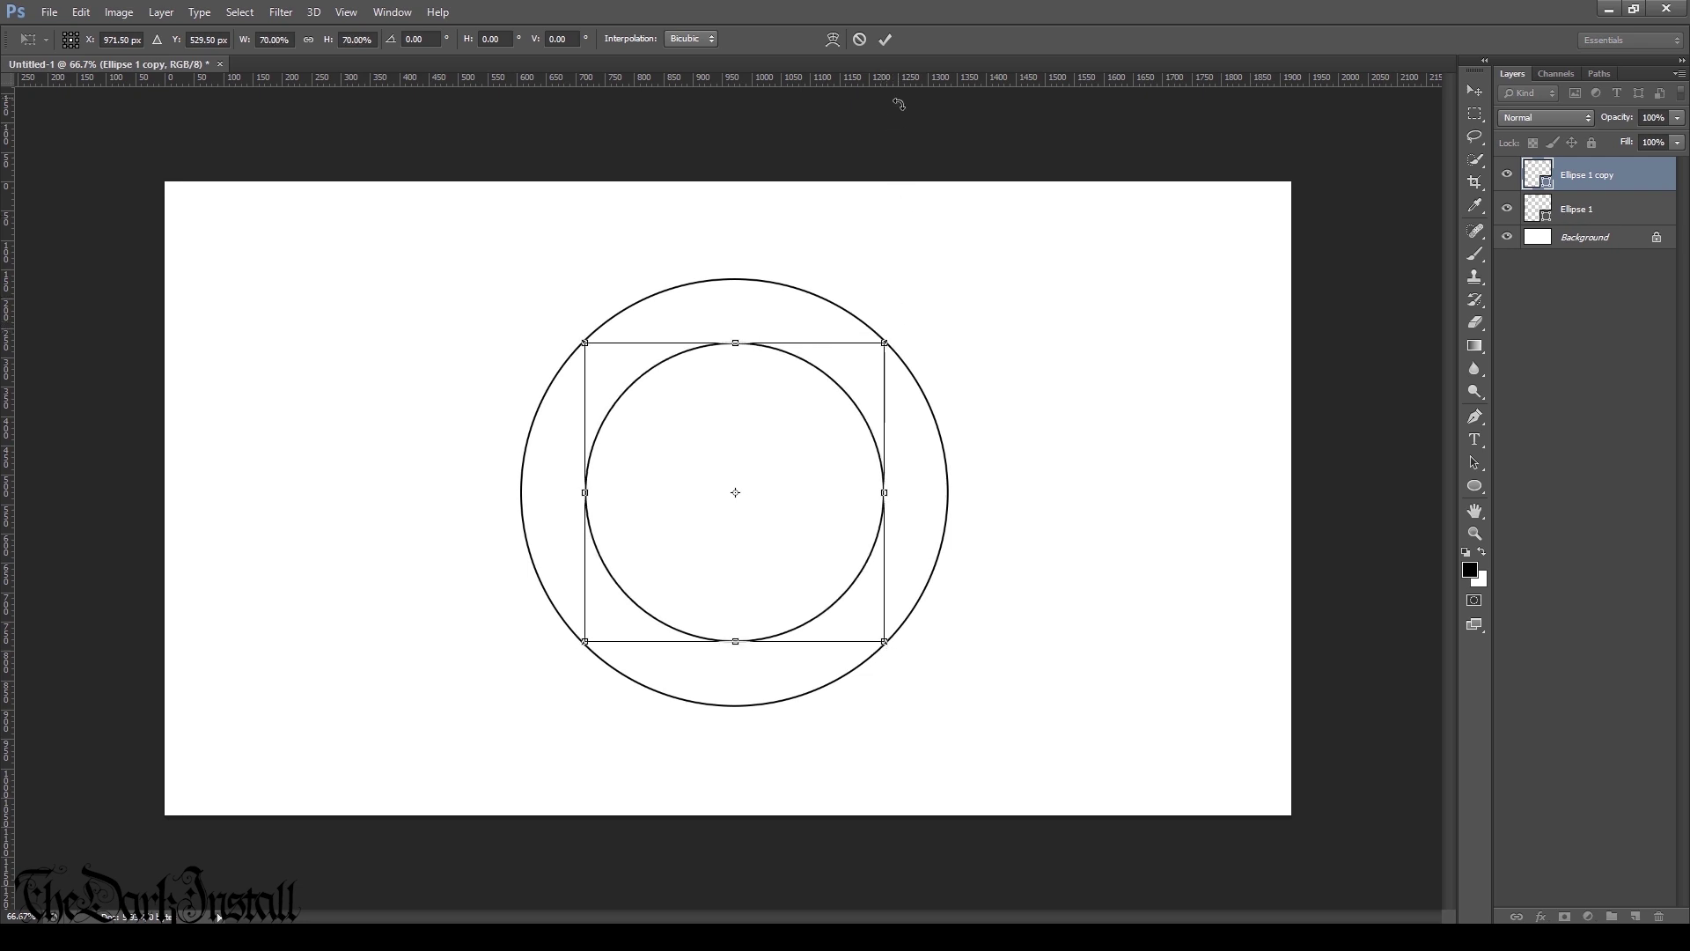
pyautogui.click(885, 40)
# - Add the text INSTALL in the Hirosh font with colour #000000
pyautogui.press('t')
pyautogui.moveTo(367, 238); pyautogui.dragTo(1182, 442)
pyautogui.write('IN')
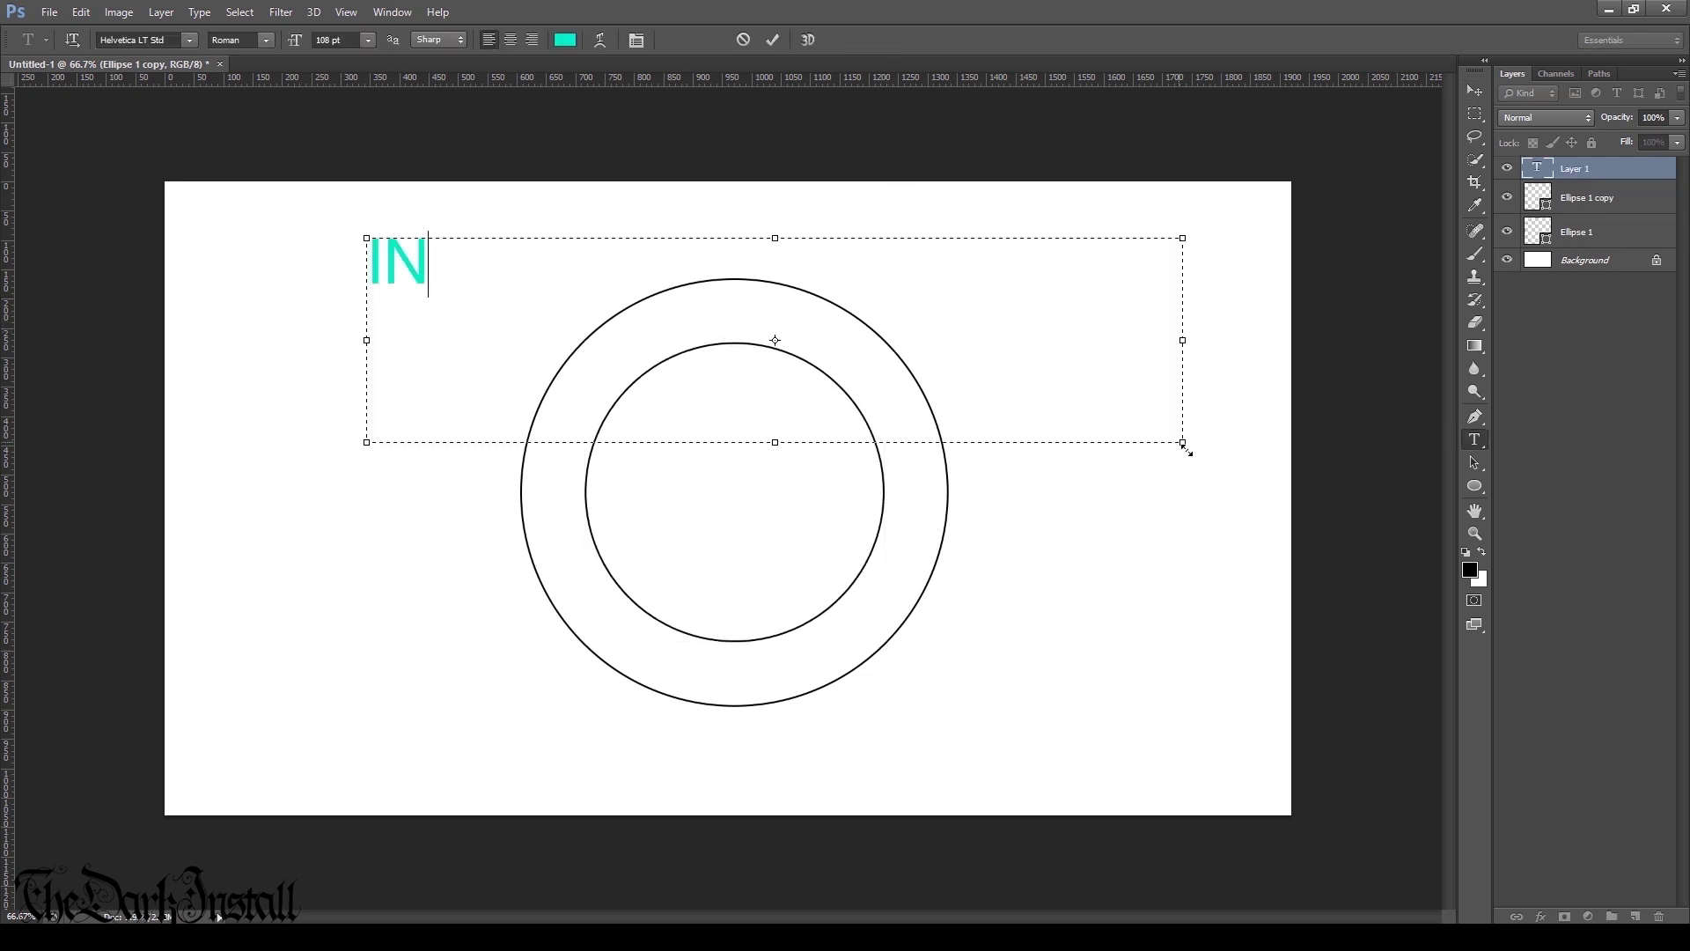
pyautogui.write('STALL')
pyautogui.hotkey('ctrl', 'a')
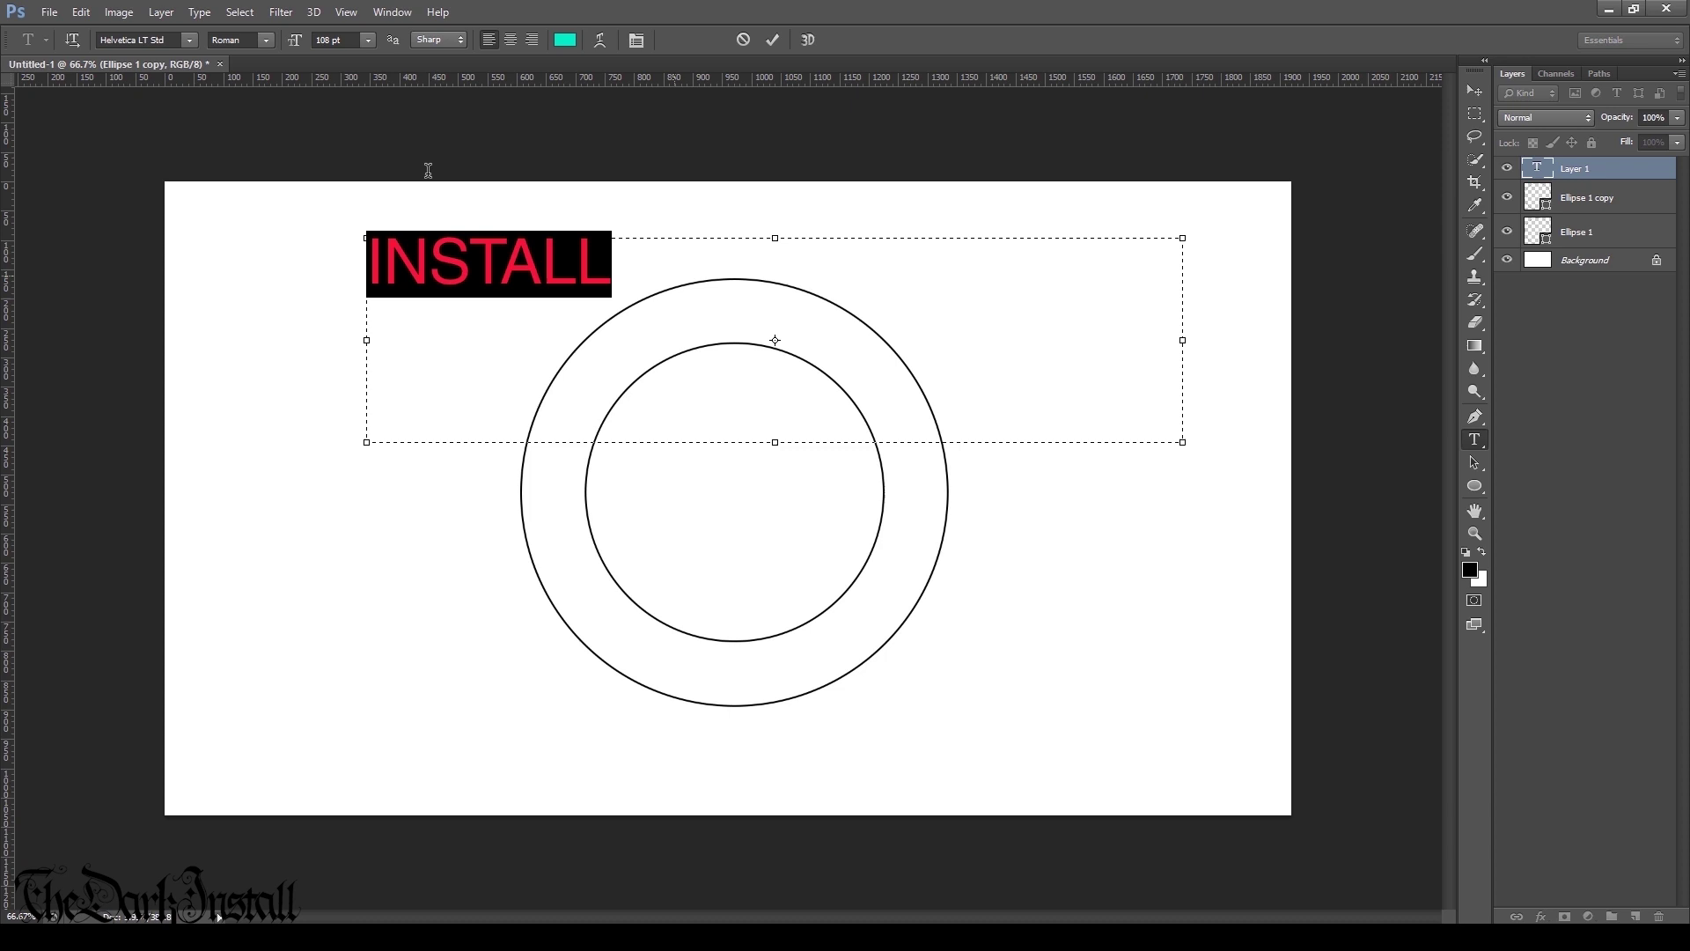
pyautogui.click(192, 40)
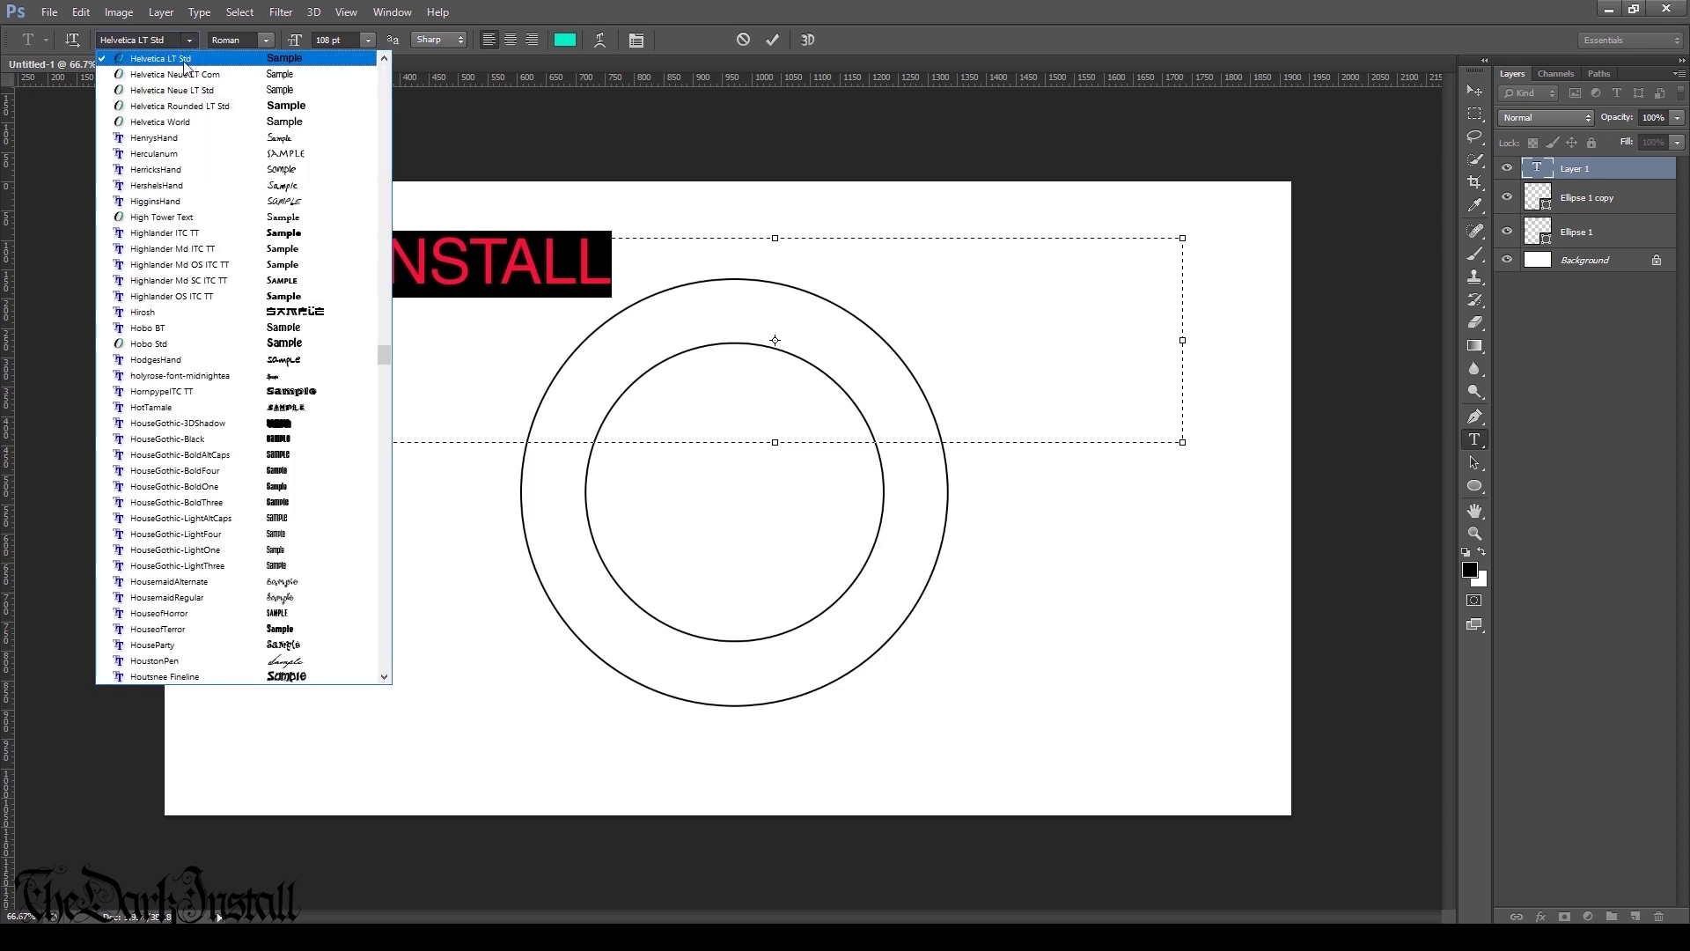
pyautogui.click(352, 312)
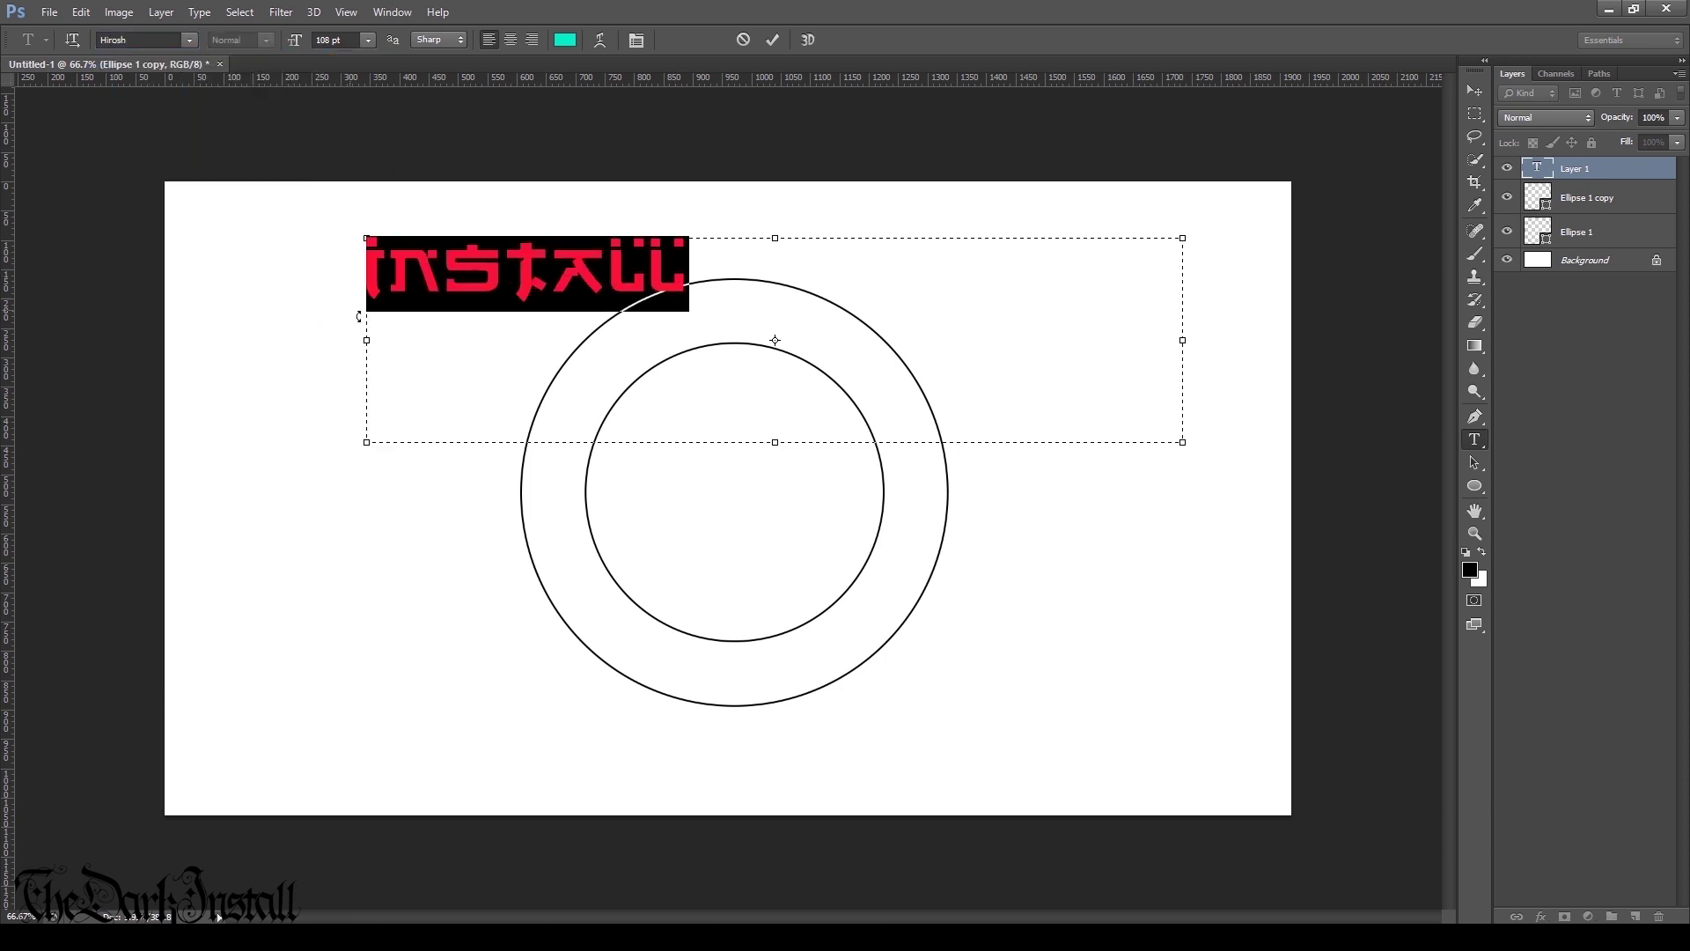
pyautogui.click(565, 39)
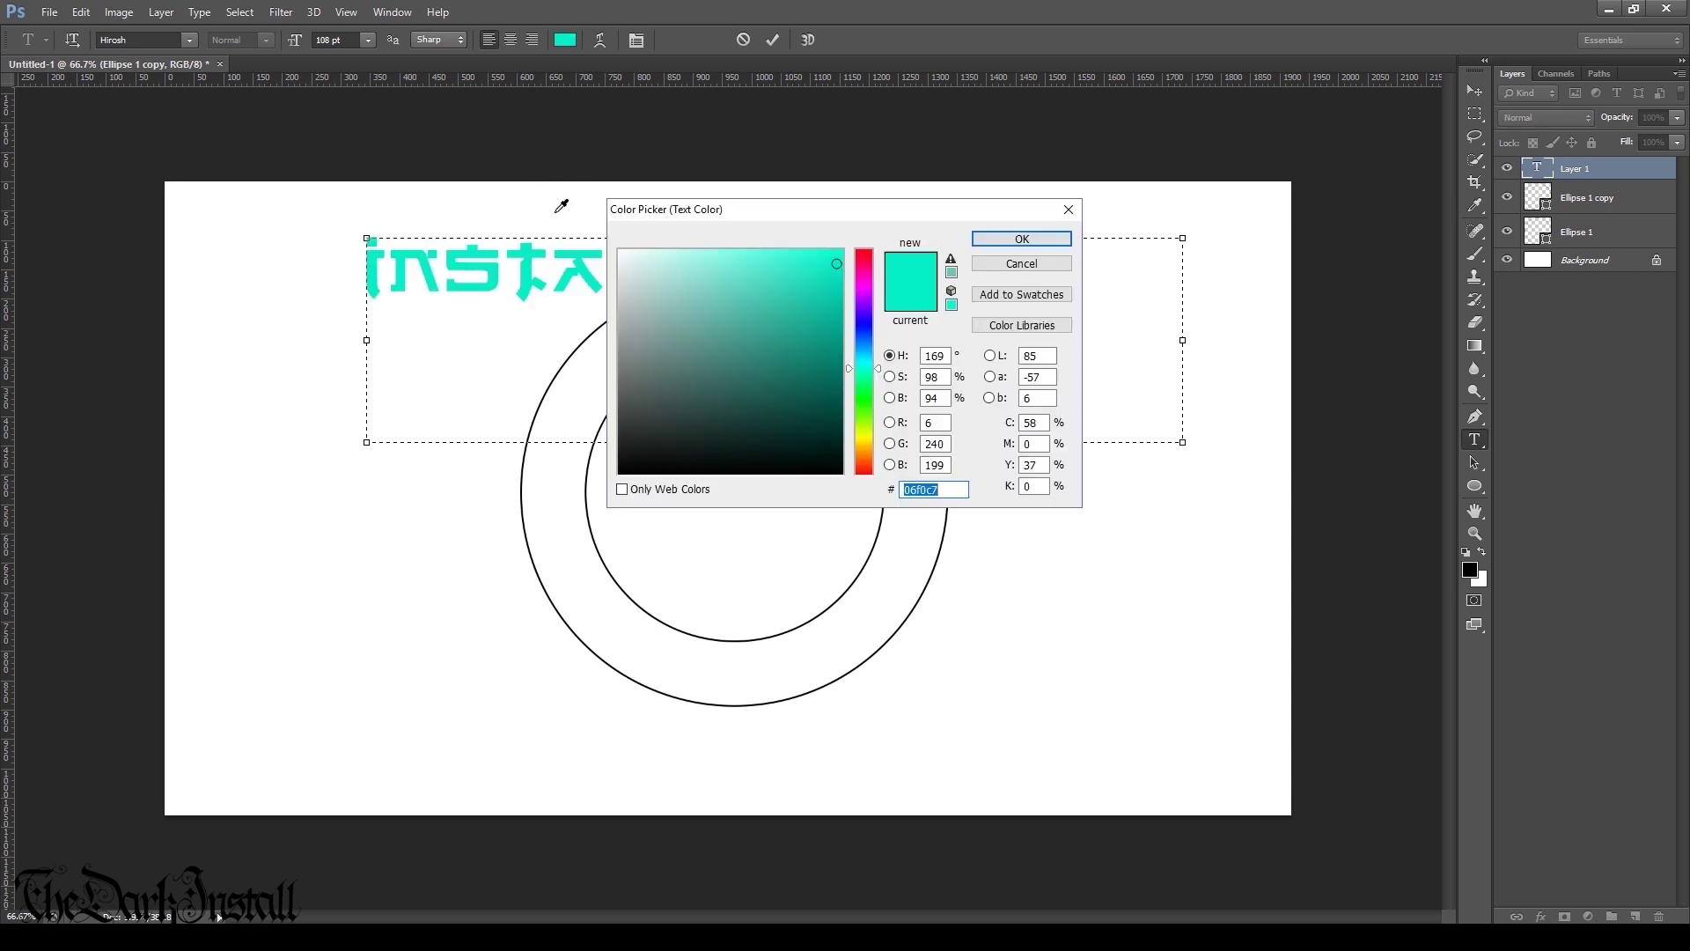
pyautogui.write('000000')
pyautogui.click(1019, 249)
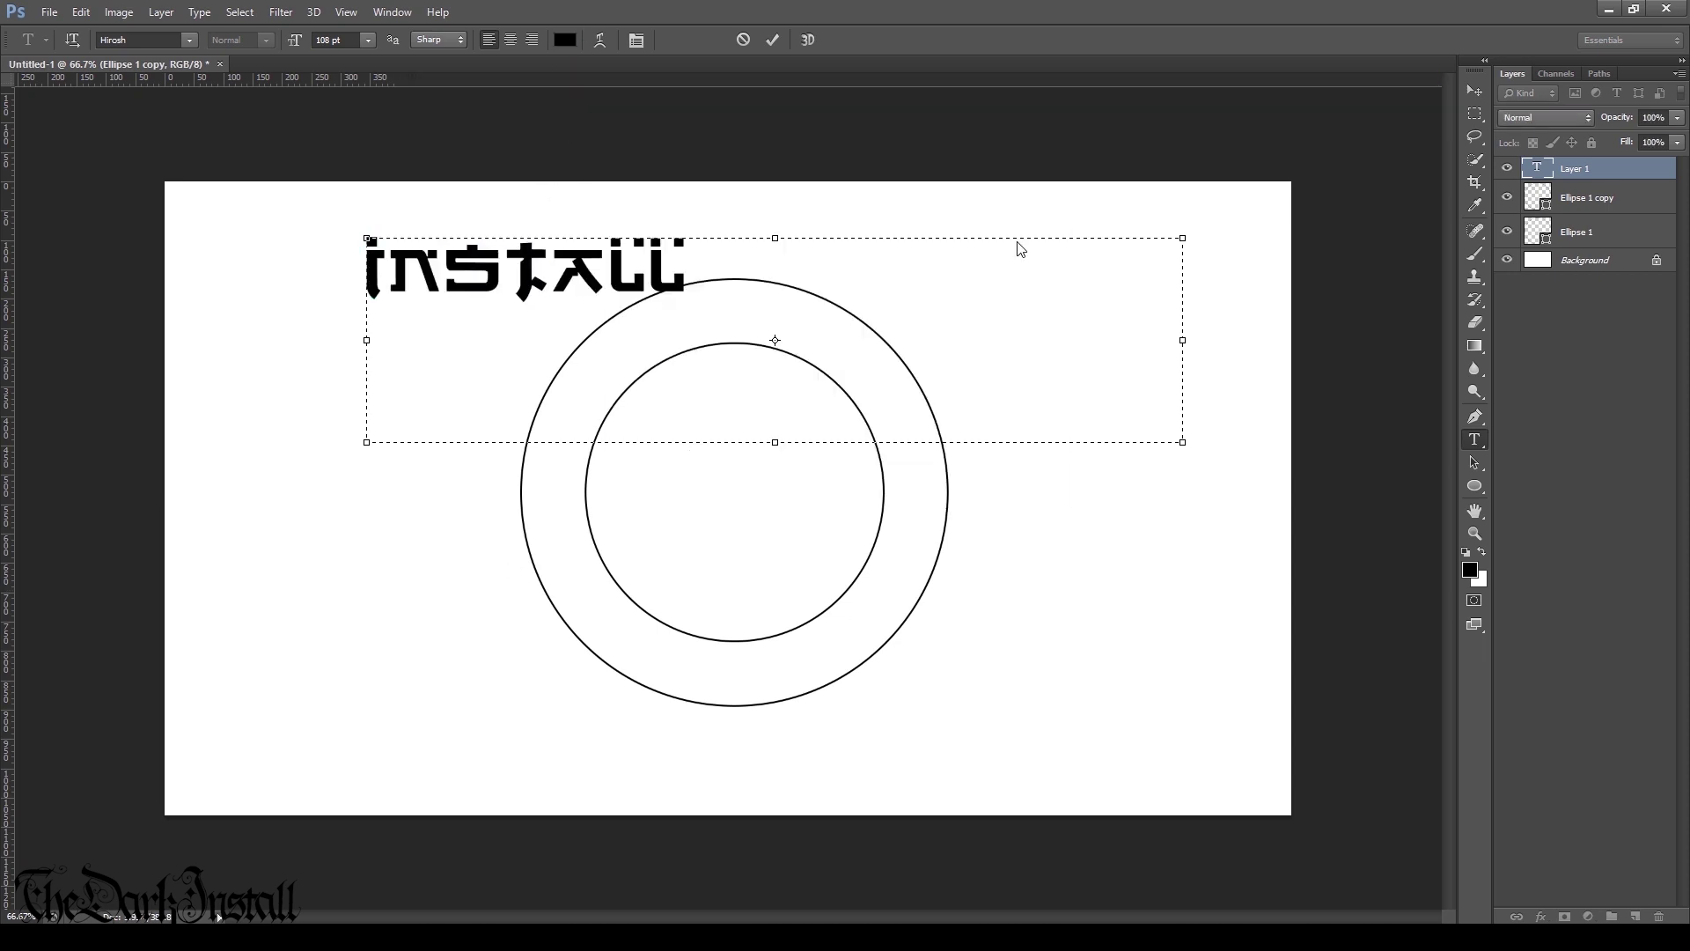
pyautogui.click(772, 40)
# - Move INSTALL onto the top of the outer circle
pyautogui.press('v')
pyautogui.moveTo(613, 268); pyautogui.dragTo(812, 326)
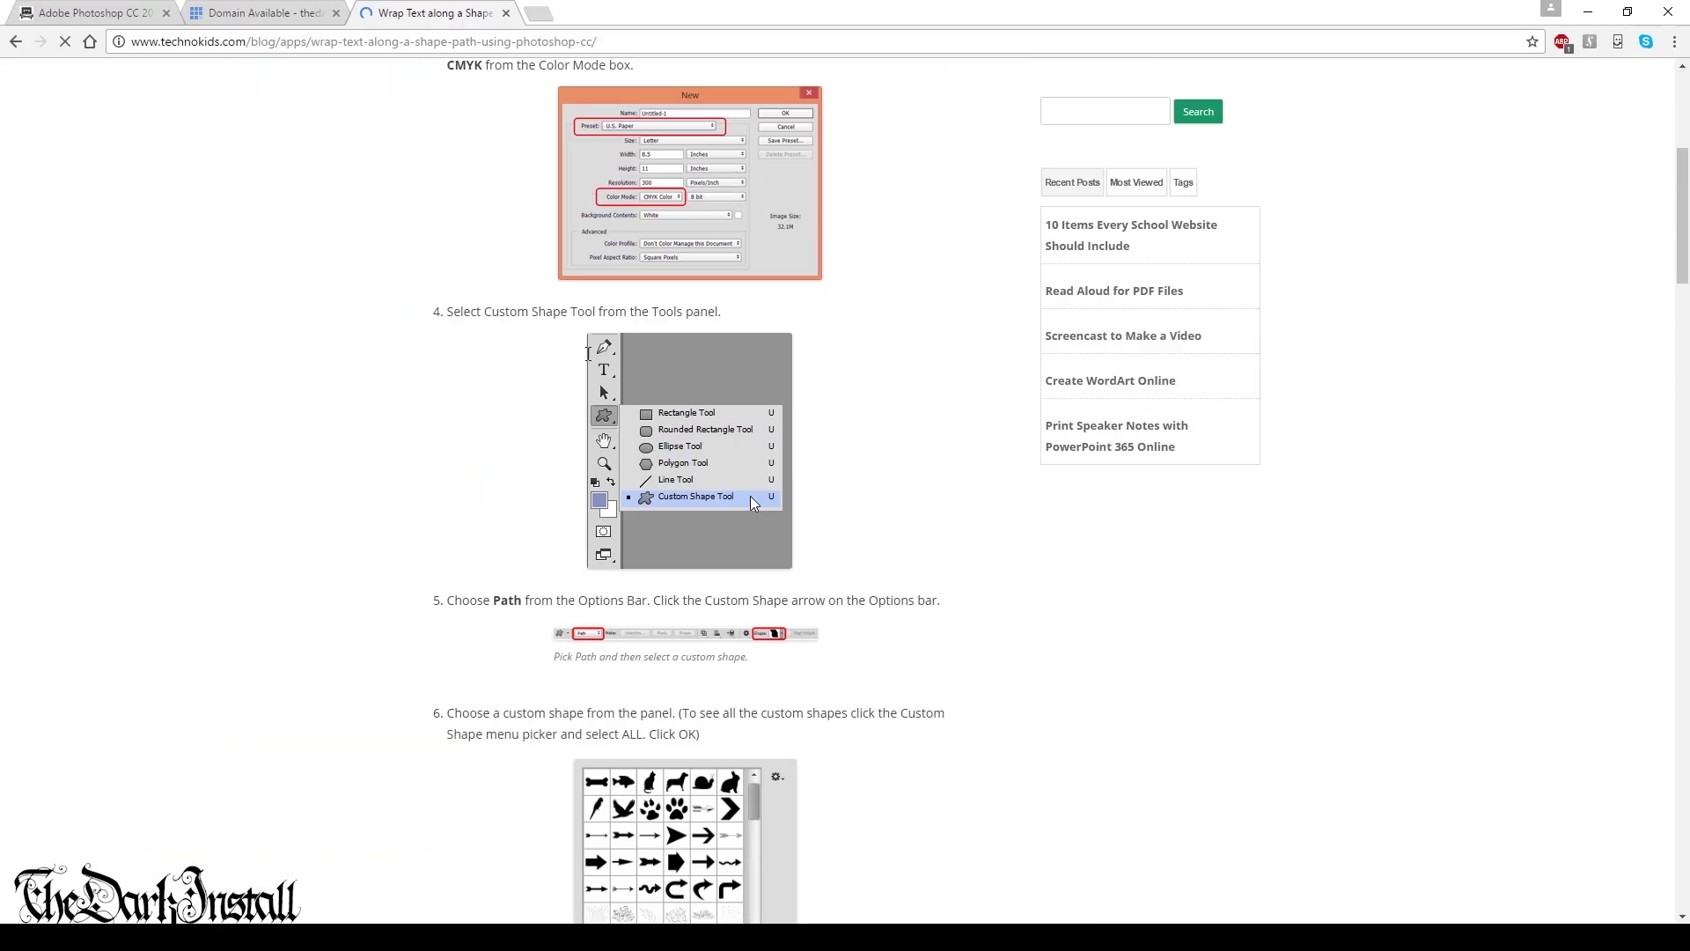
pyautogui.scroll(-3, 514, 356)
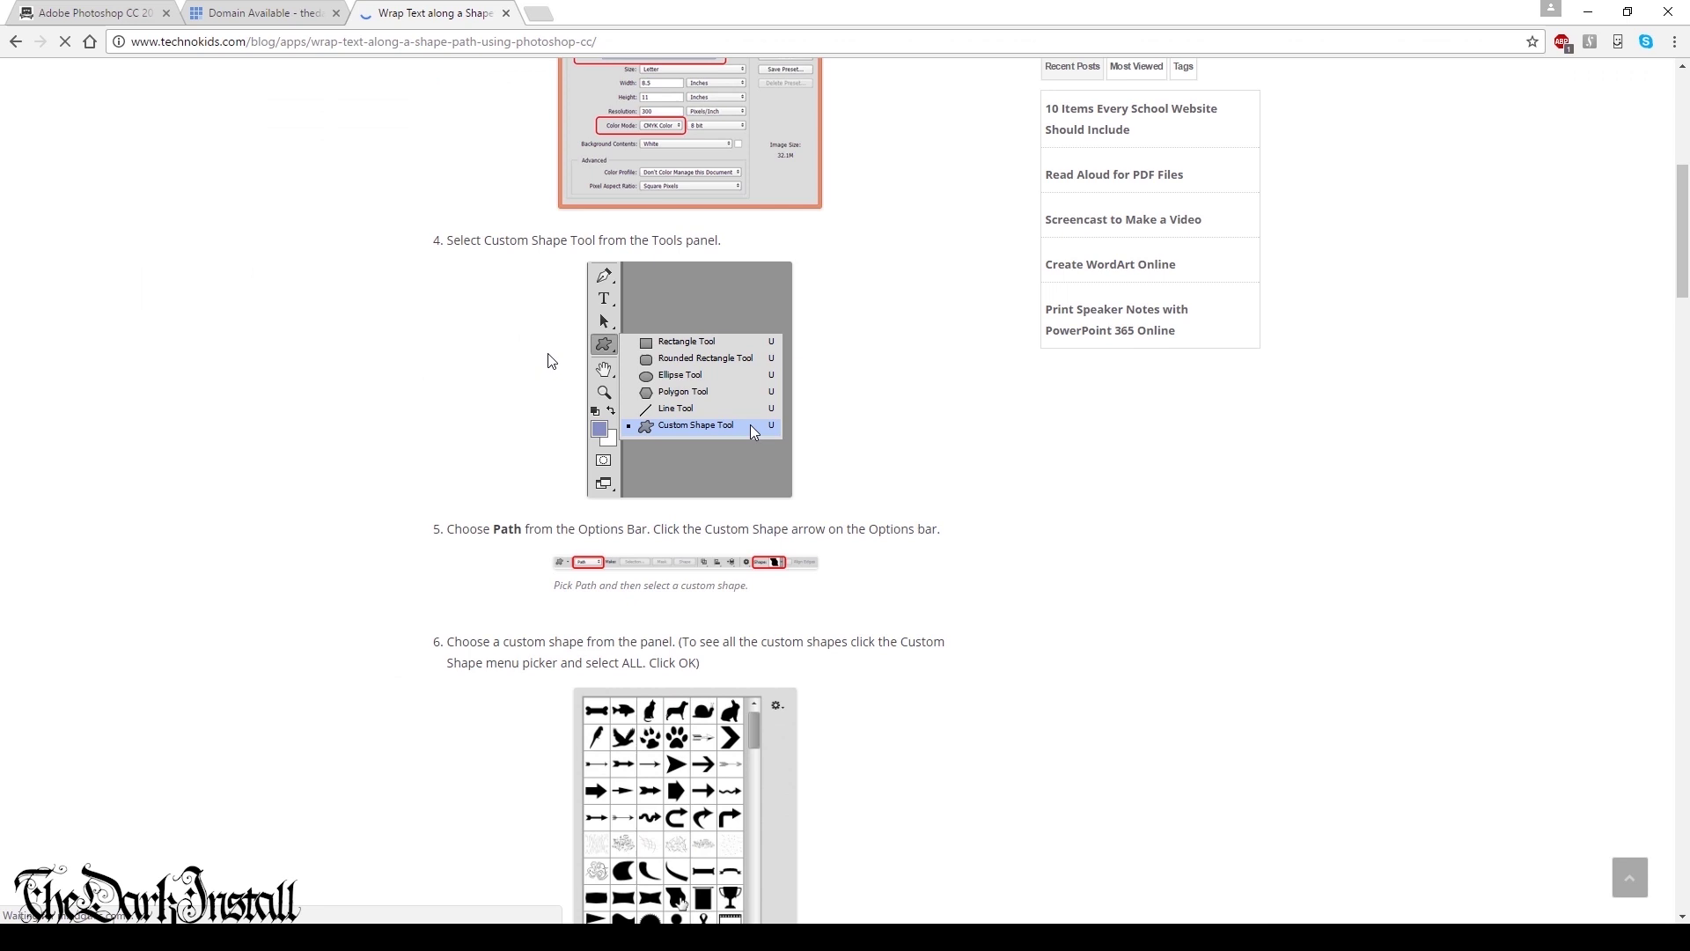
pyautogui.scroll(-3, 574, 343)
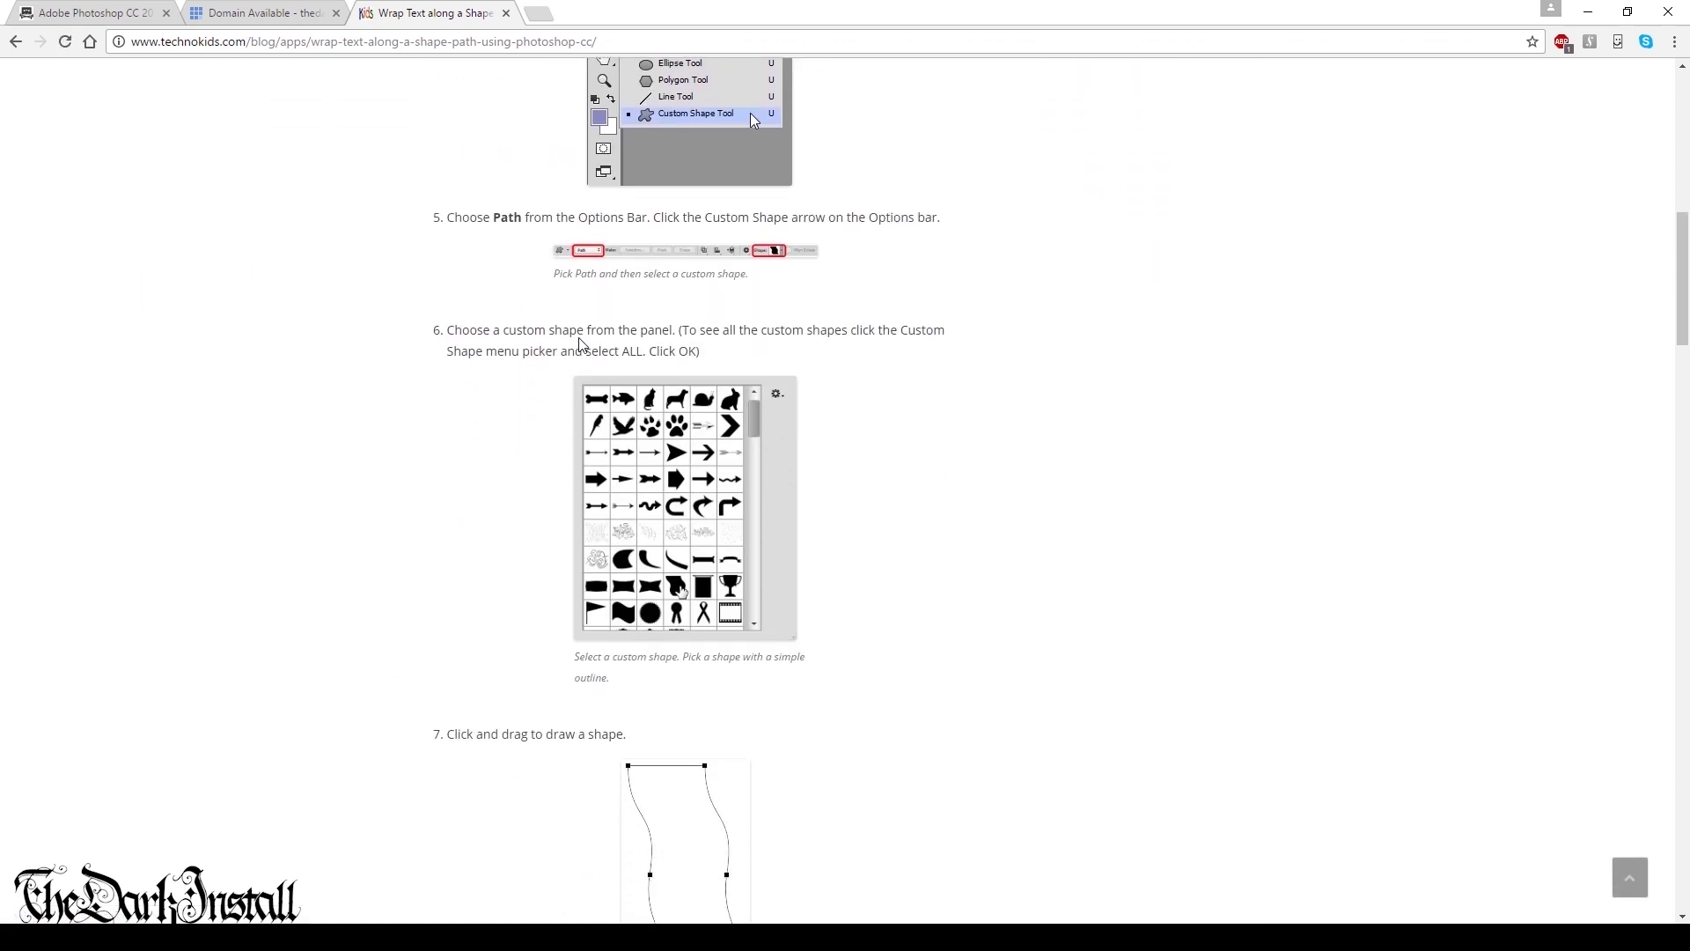
pyautogui.scroll(-4, 555, 342)
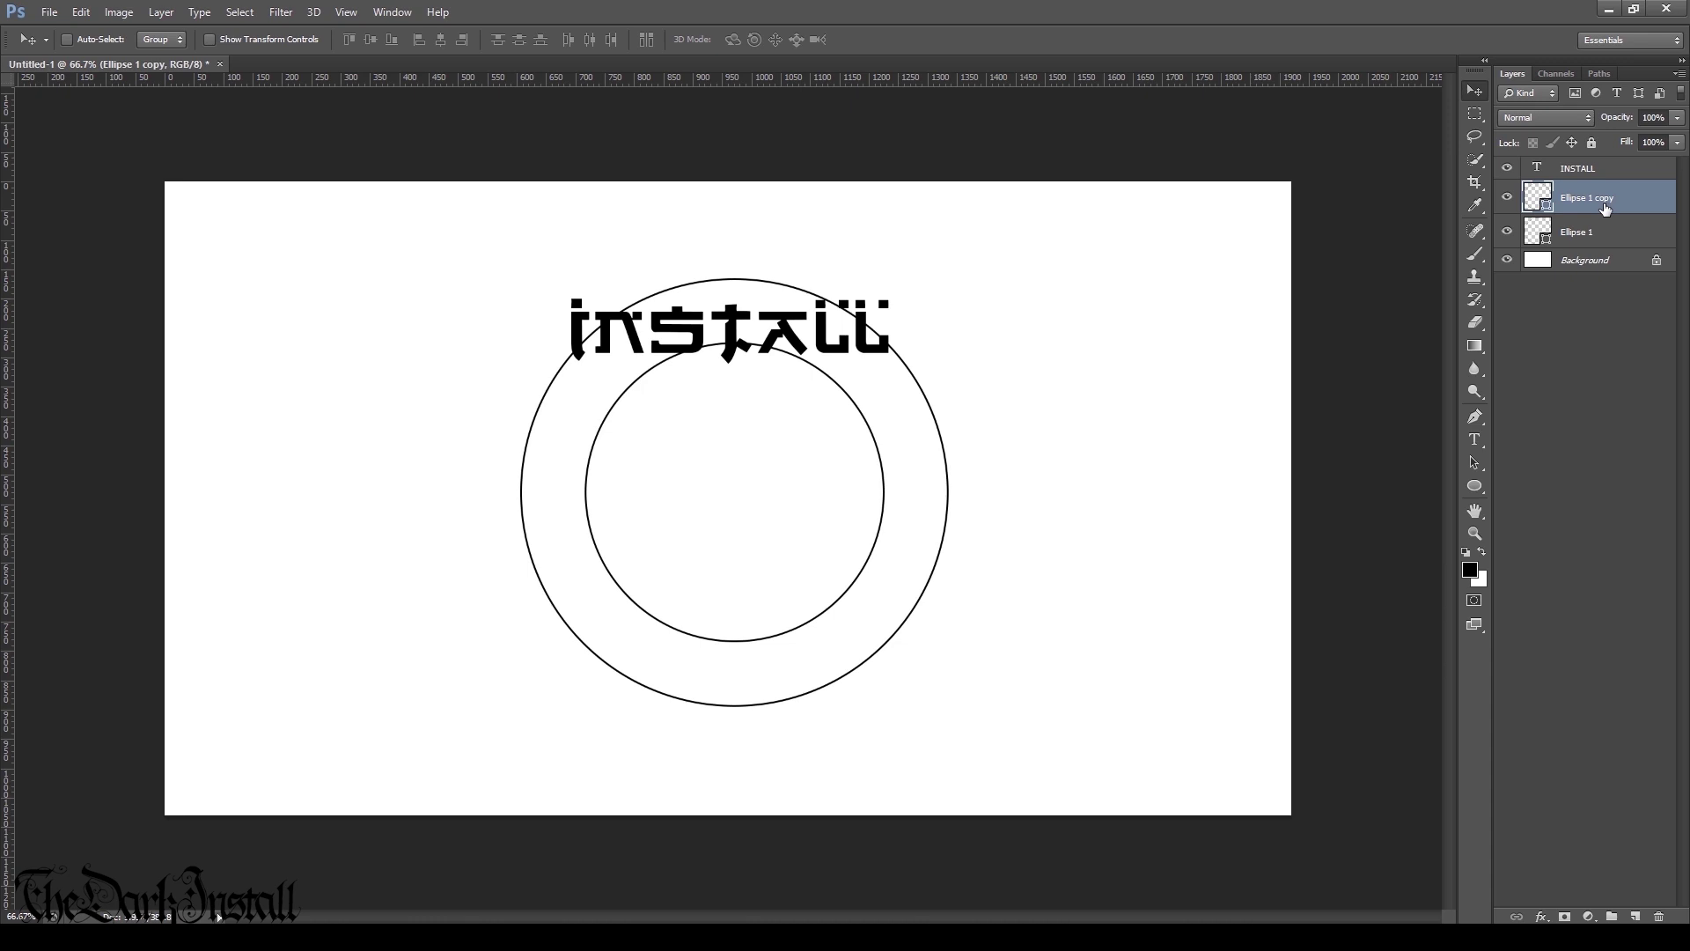
# - Duplicate the inner circle layer and set the ellipse tool to draw paths instead of shapes
pyautogui.hotkey('ctrl', 'j')
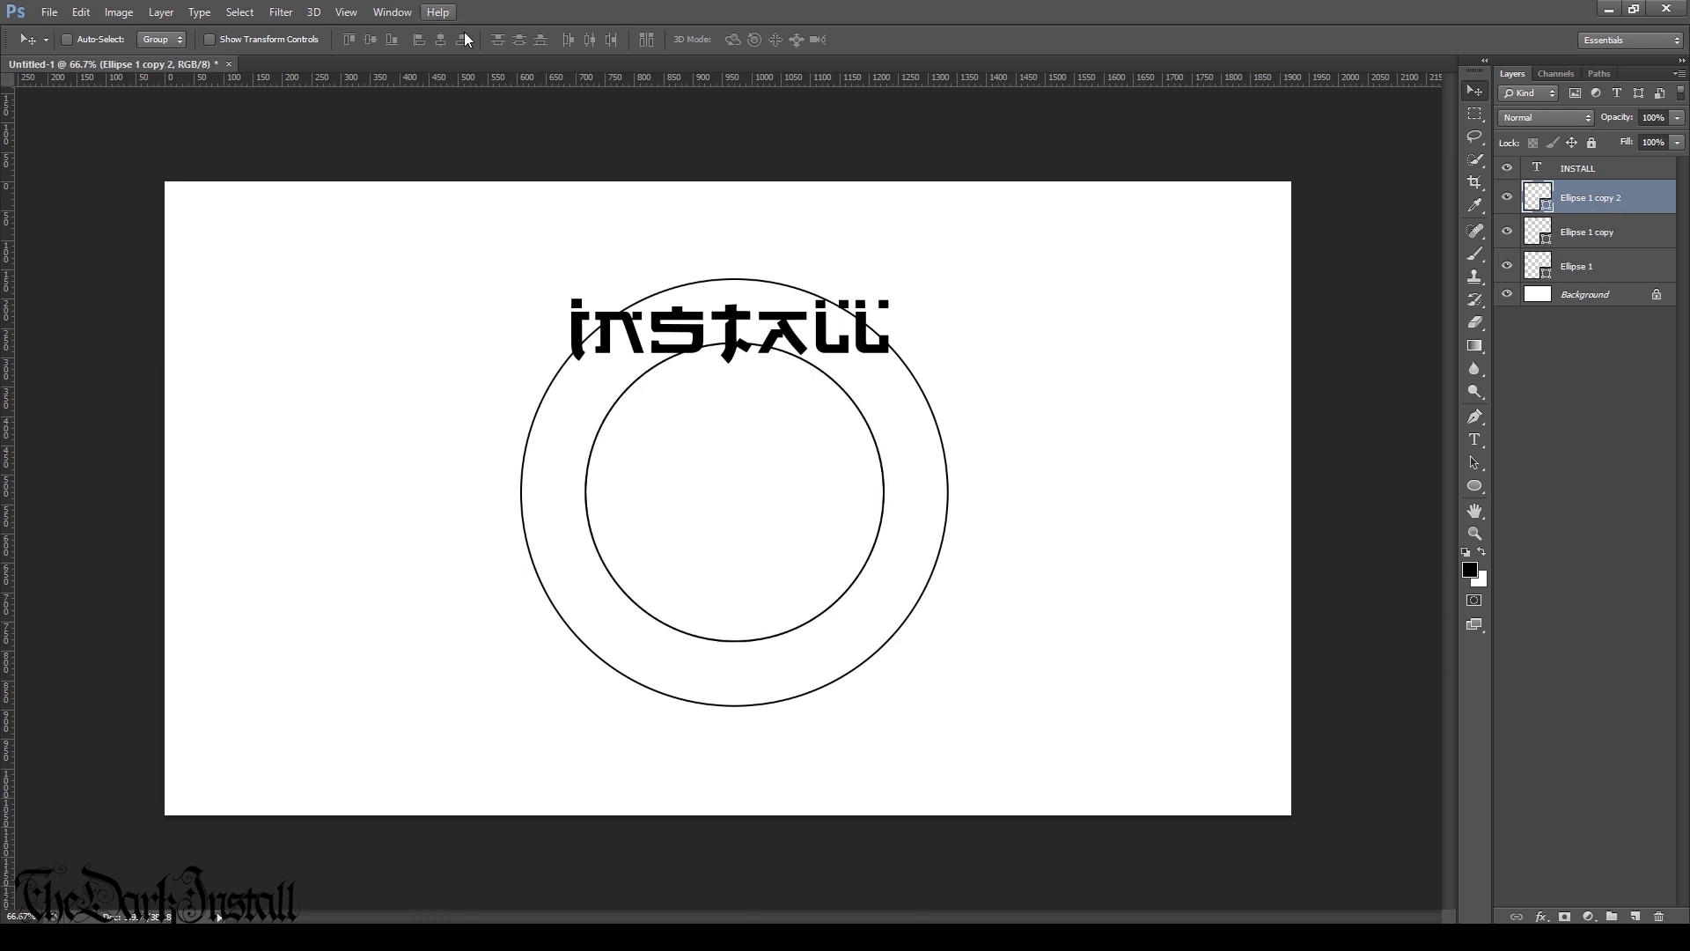
pyautogui.click(1479, 496)
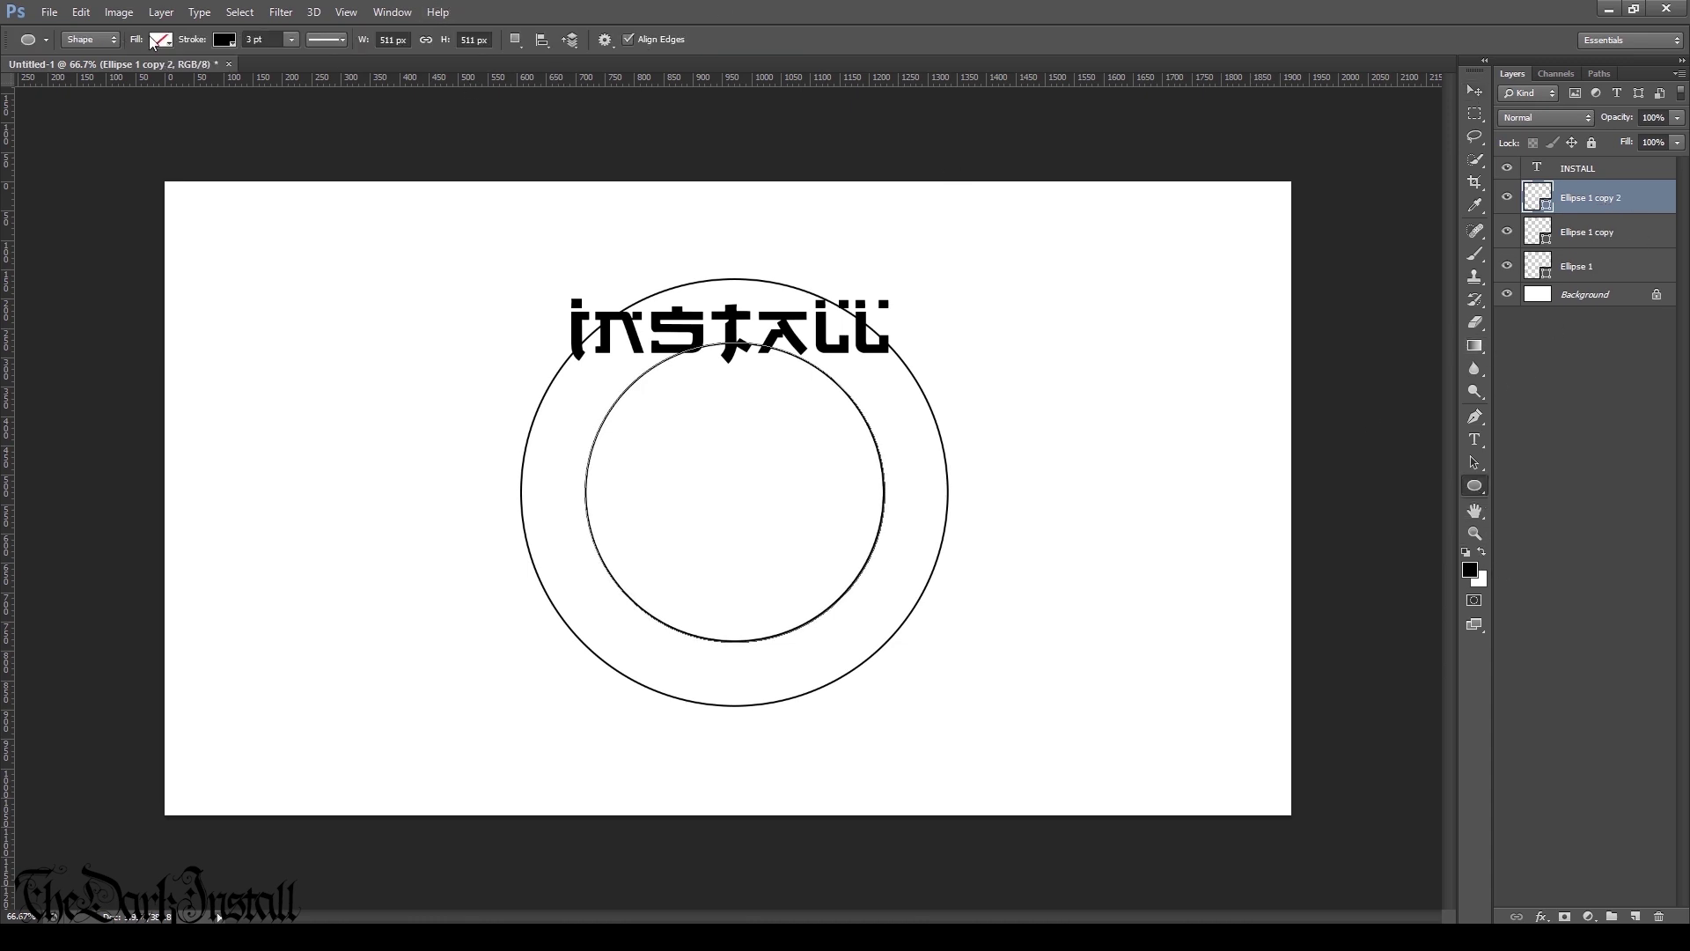
pyautogui.click(88, 40)
pyautogui.click(88, 68)
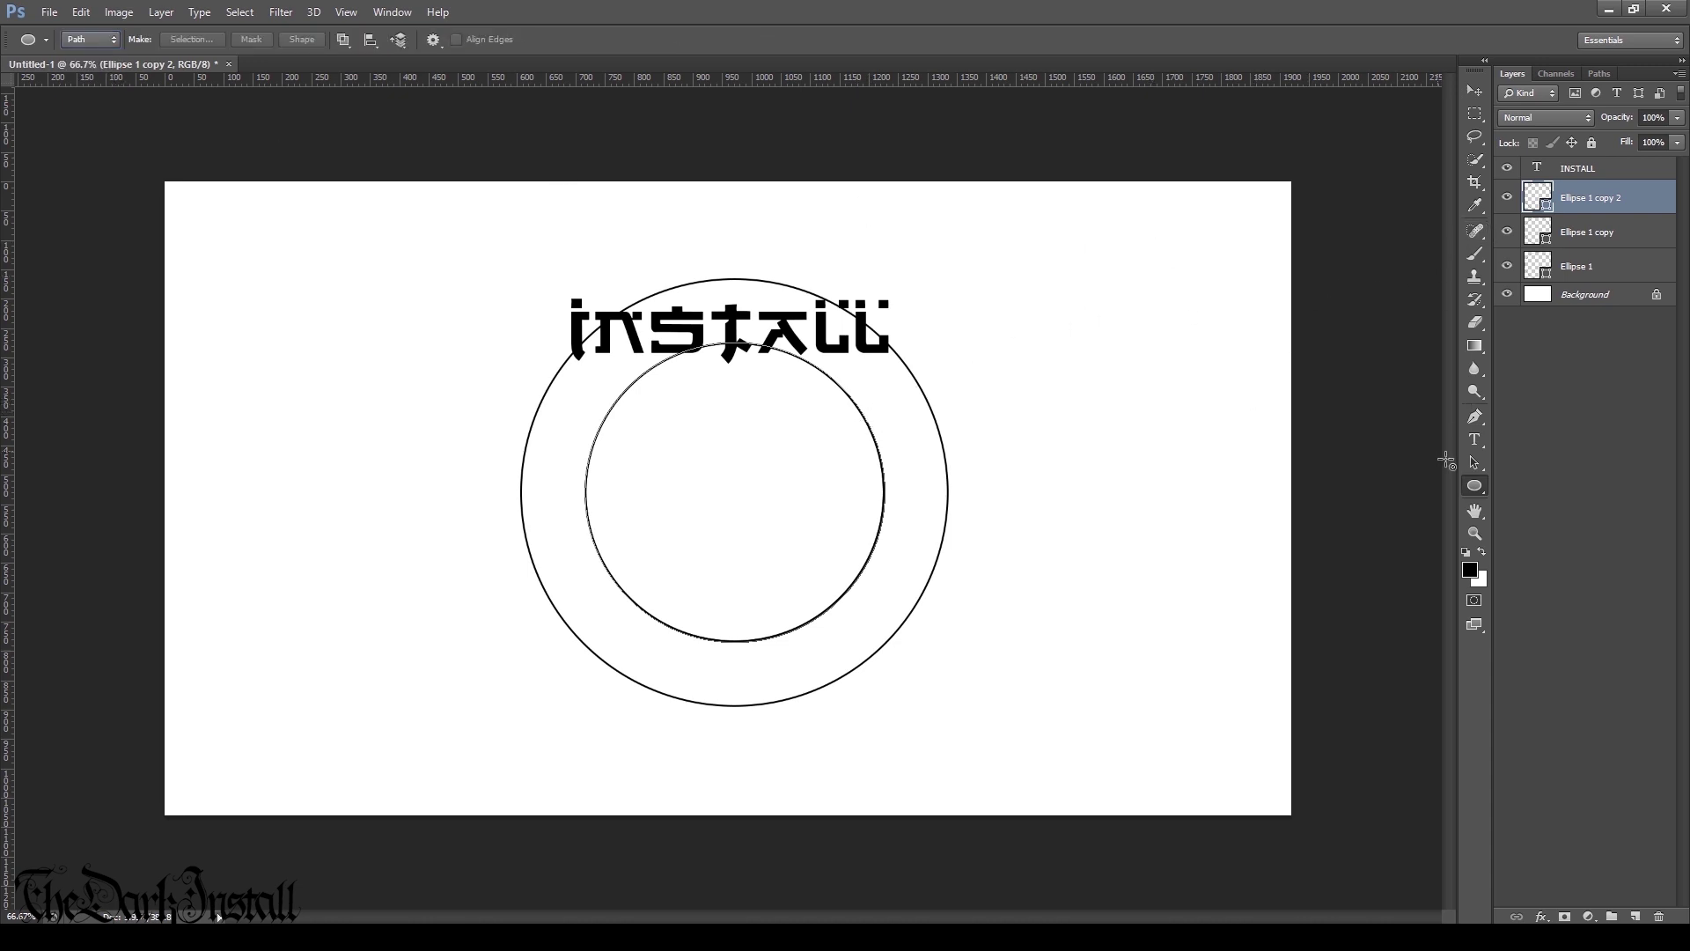
# - Run INSTALL repeatedly around the inner circle, delete the straight INSTALL layer, and edit the ring text
pyautogui.click(1474, 439)
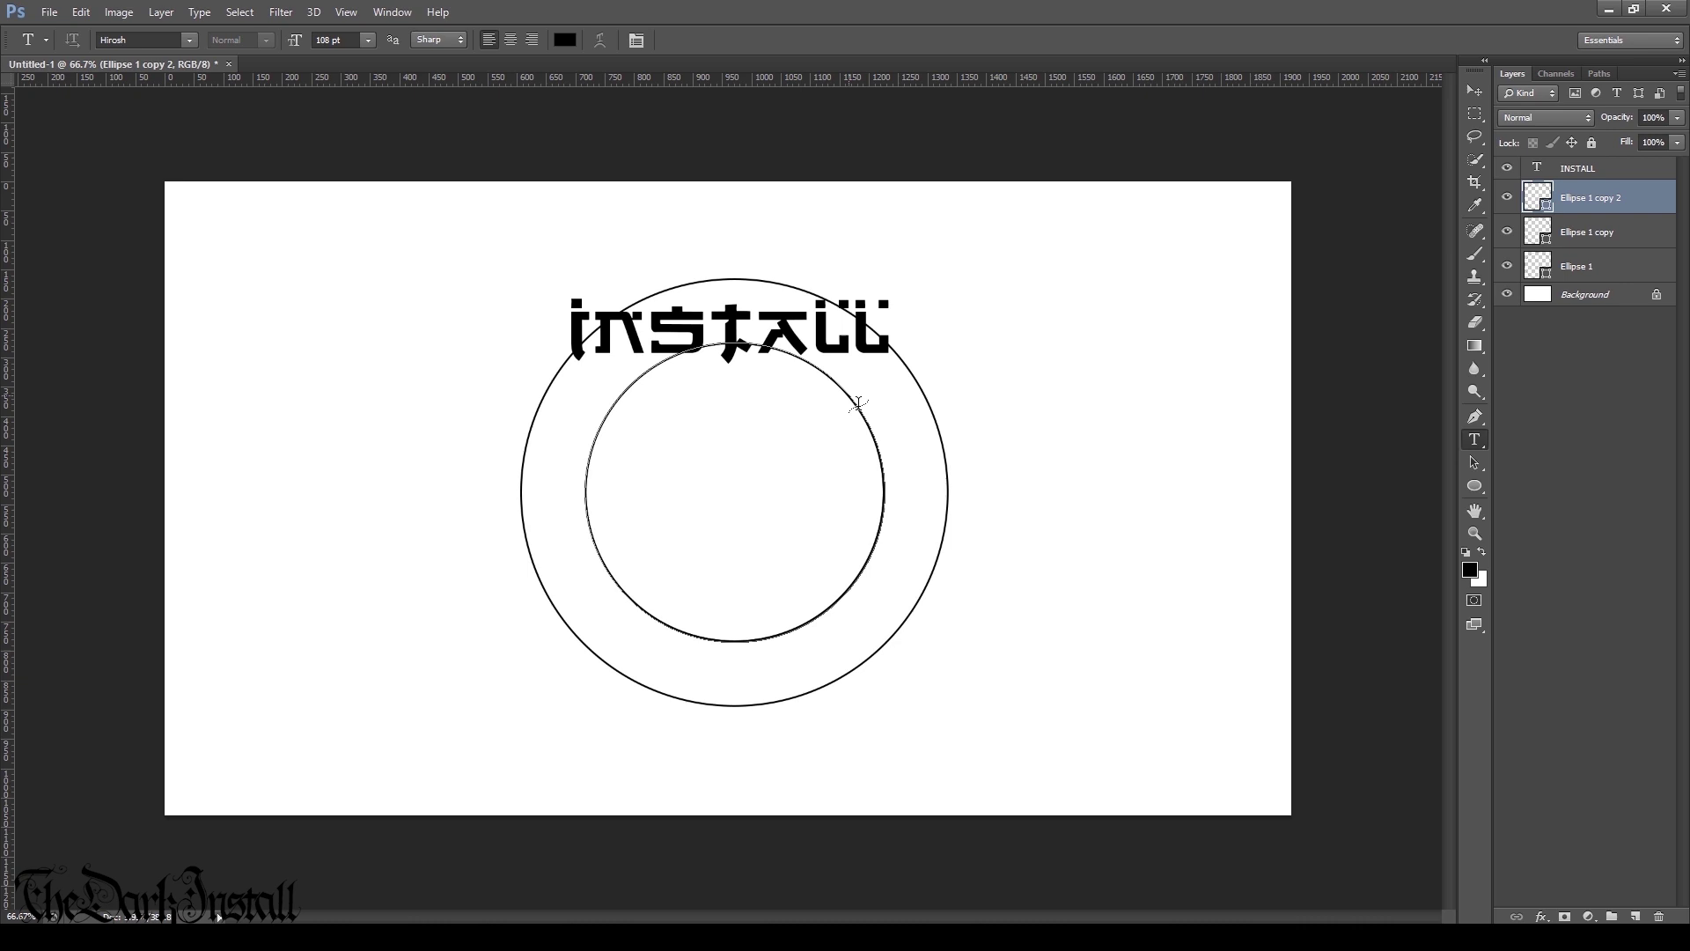
pyautogui.click(852, 400)
pyautogui.write('INSTALL')
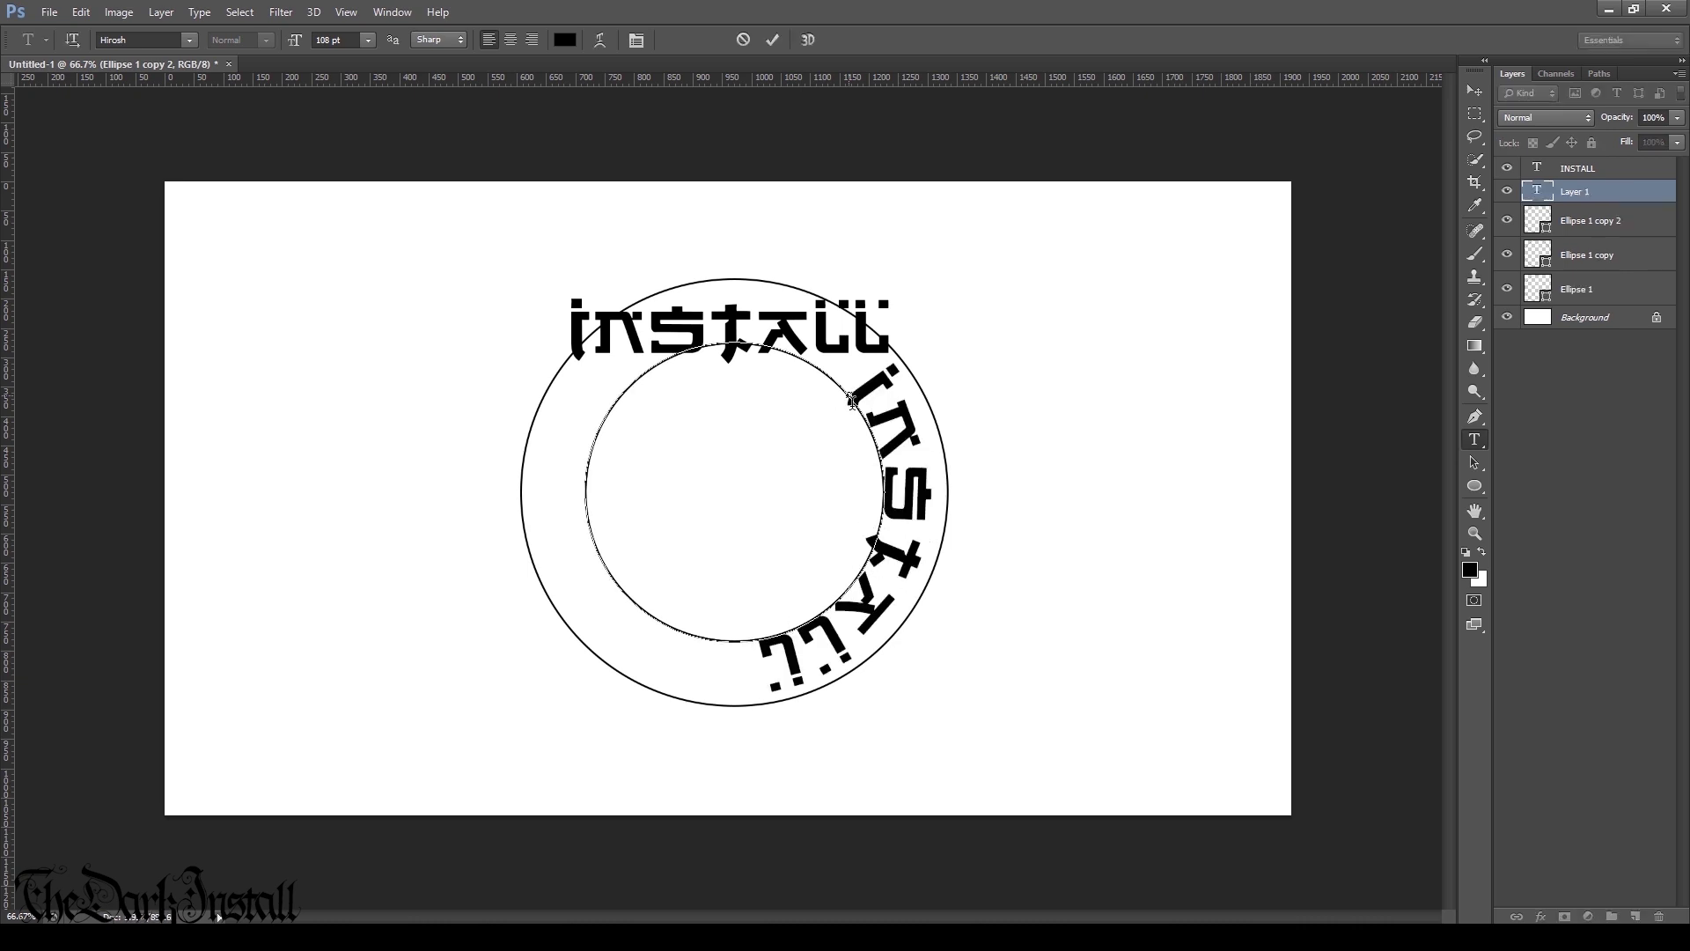
pyautogui.write('INSTALL')
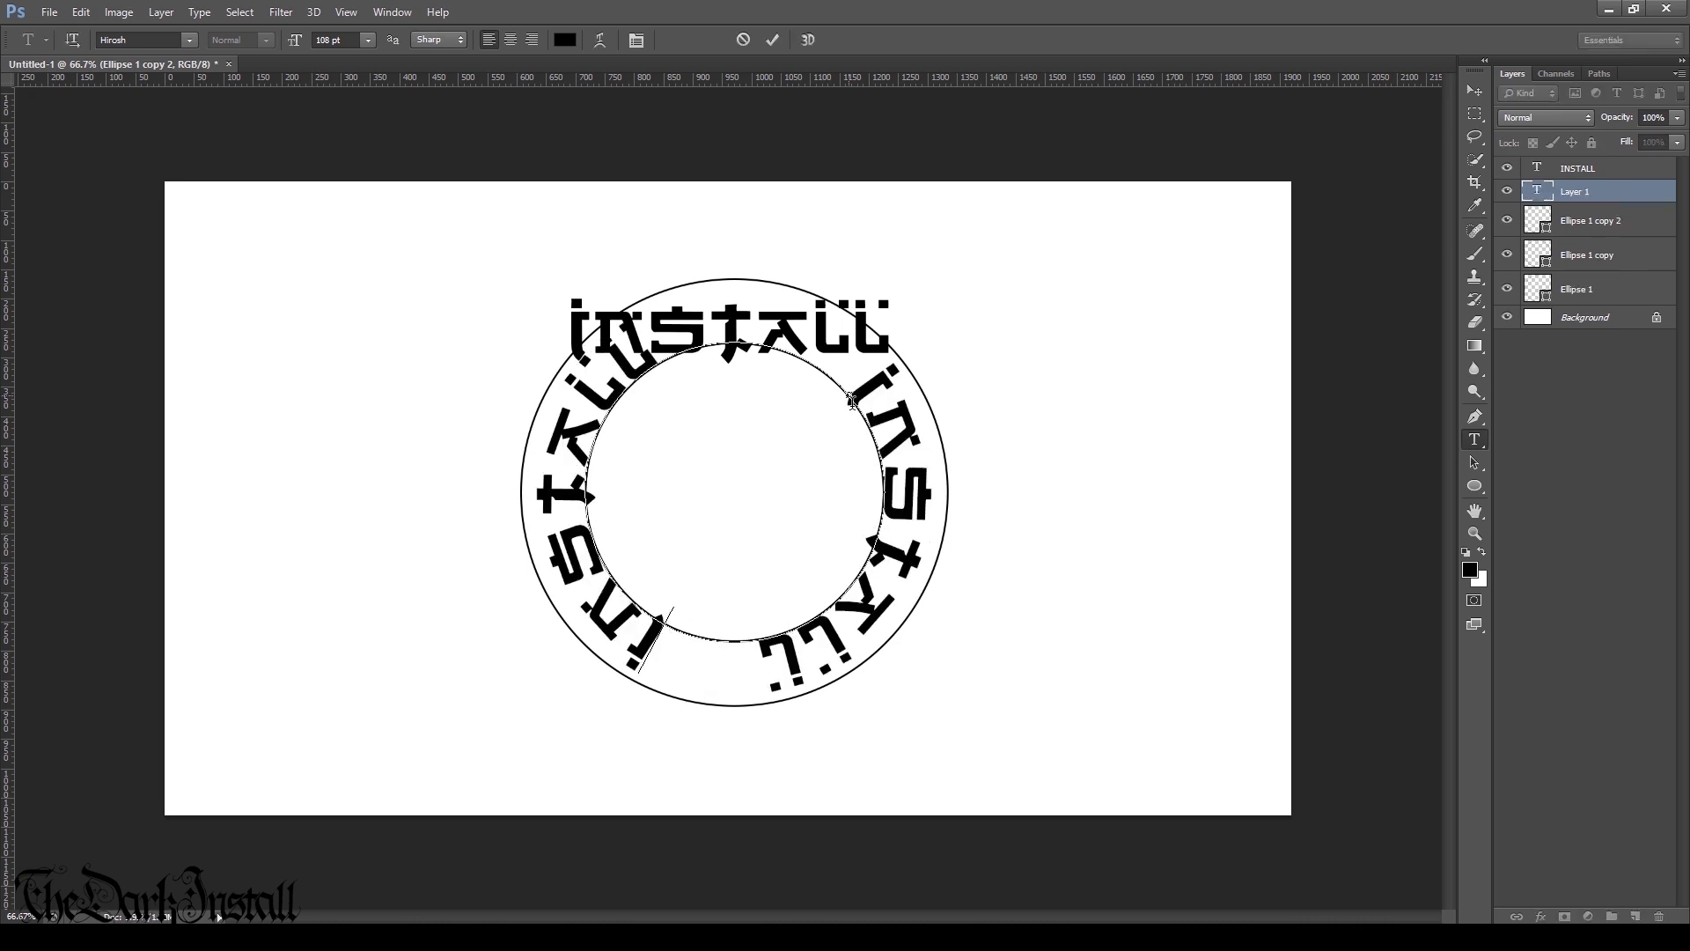
pyautogui.click(1593, 168)
pyautogui.press('v')
pyautogui.press('Delete')
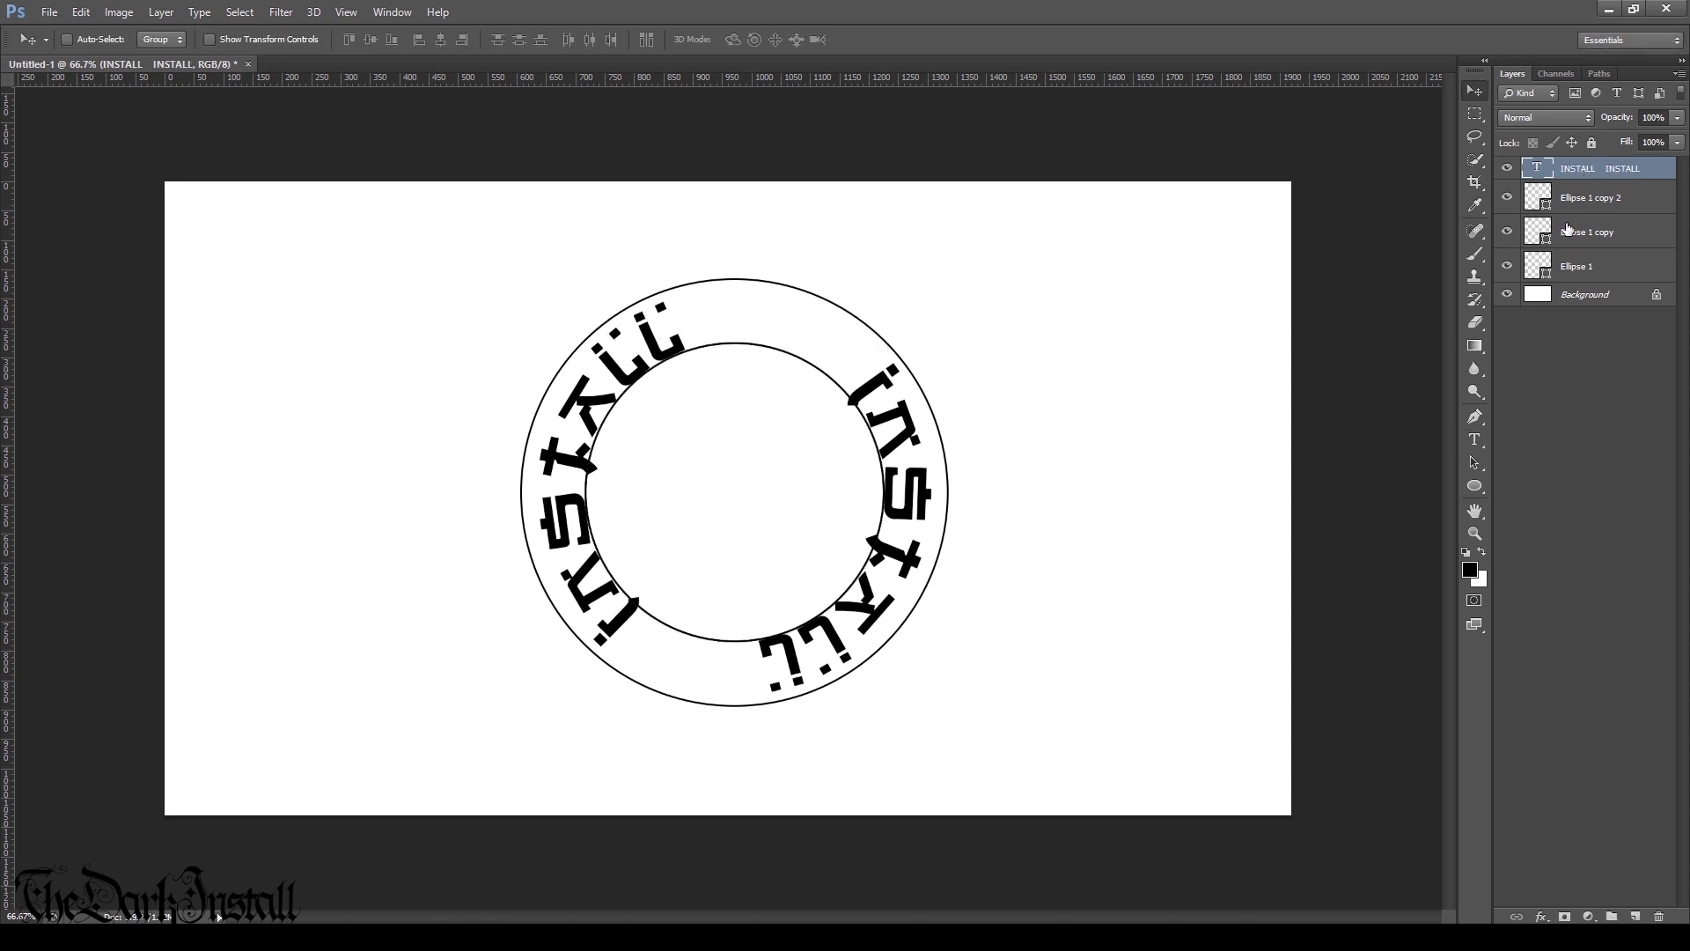
pyautogui.press('t')
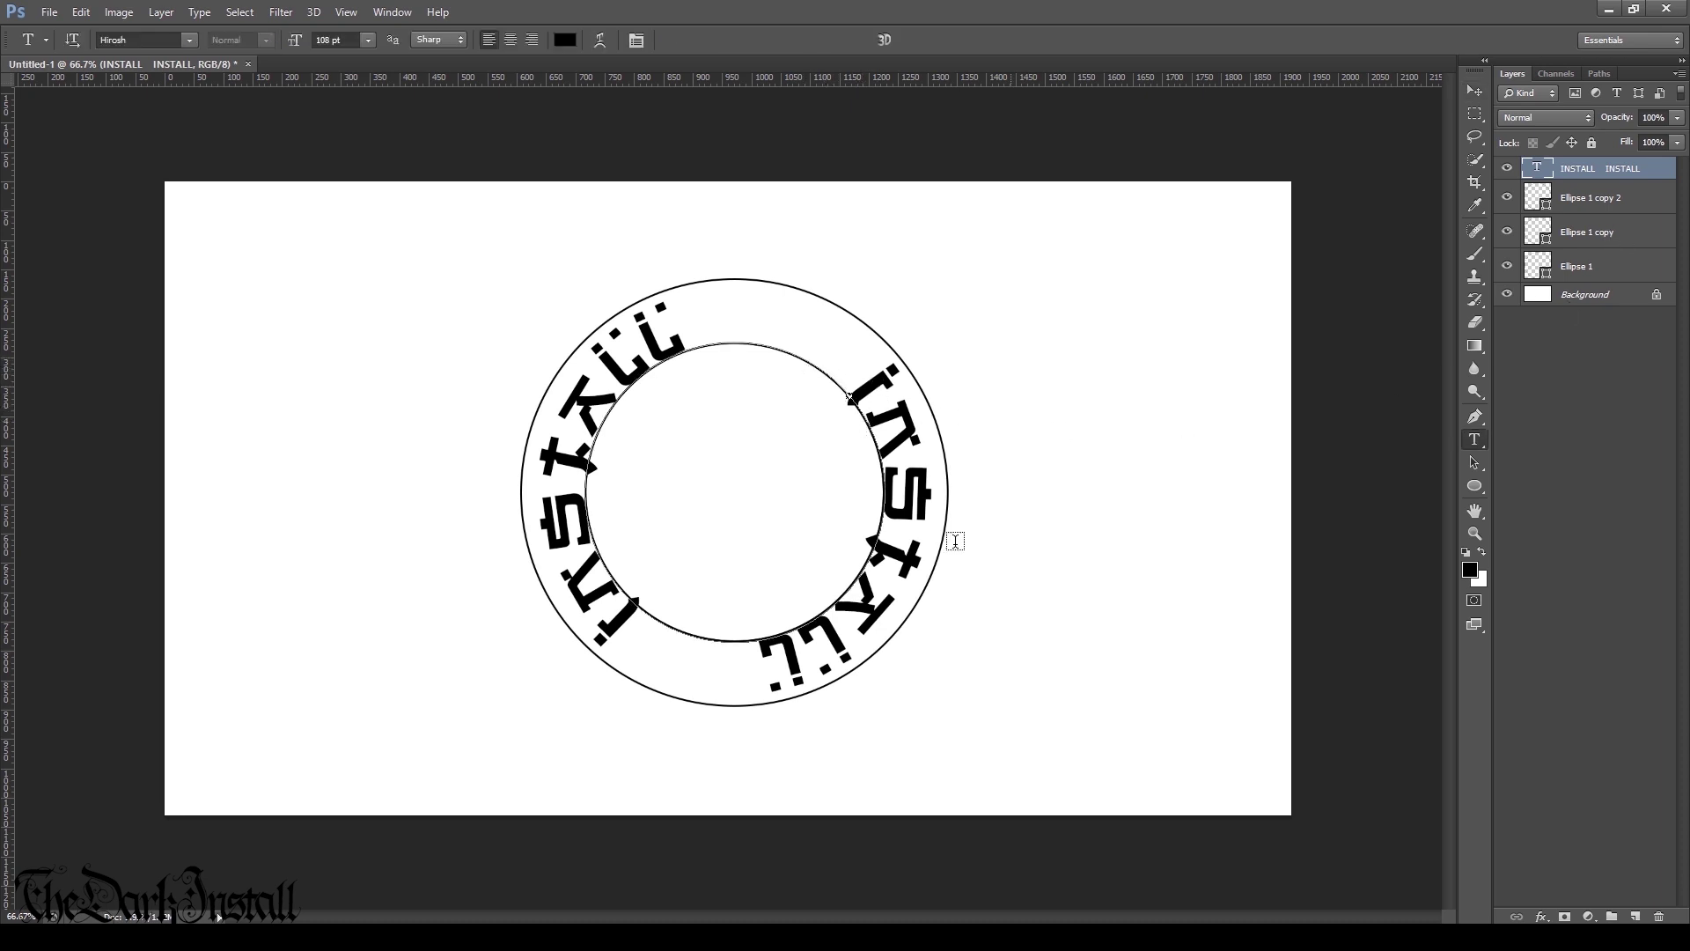
pyautogui.click(887, 529)
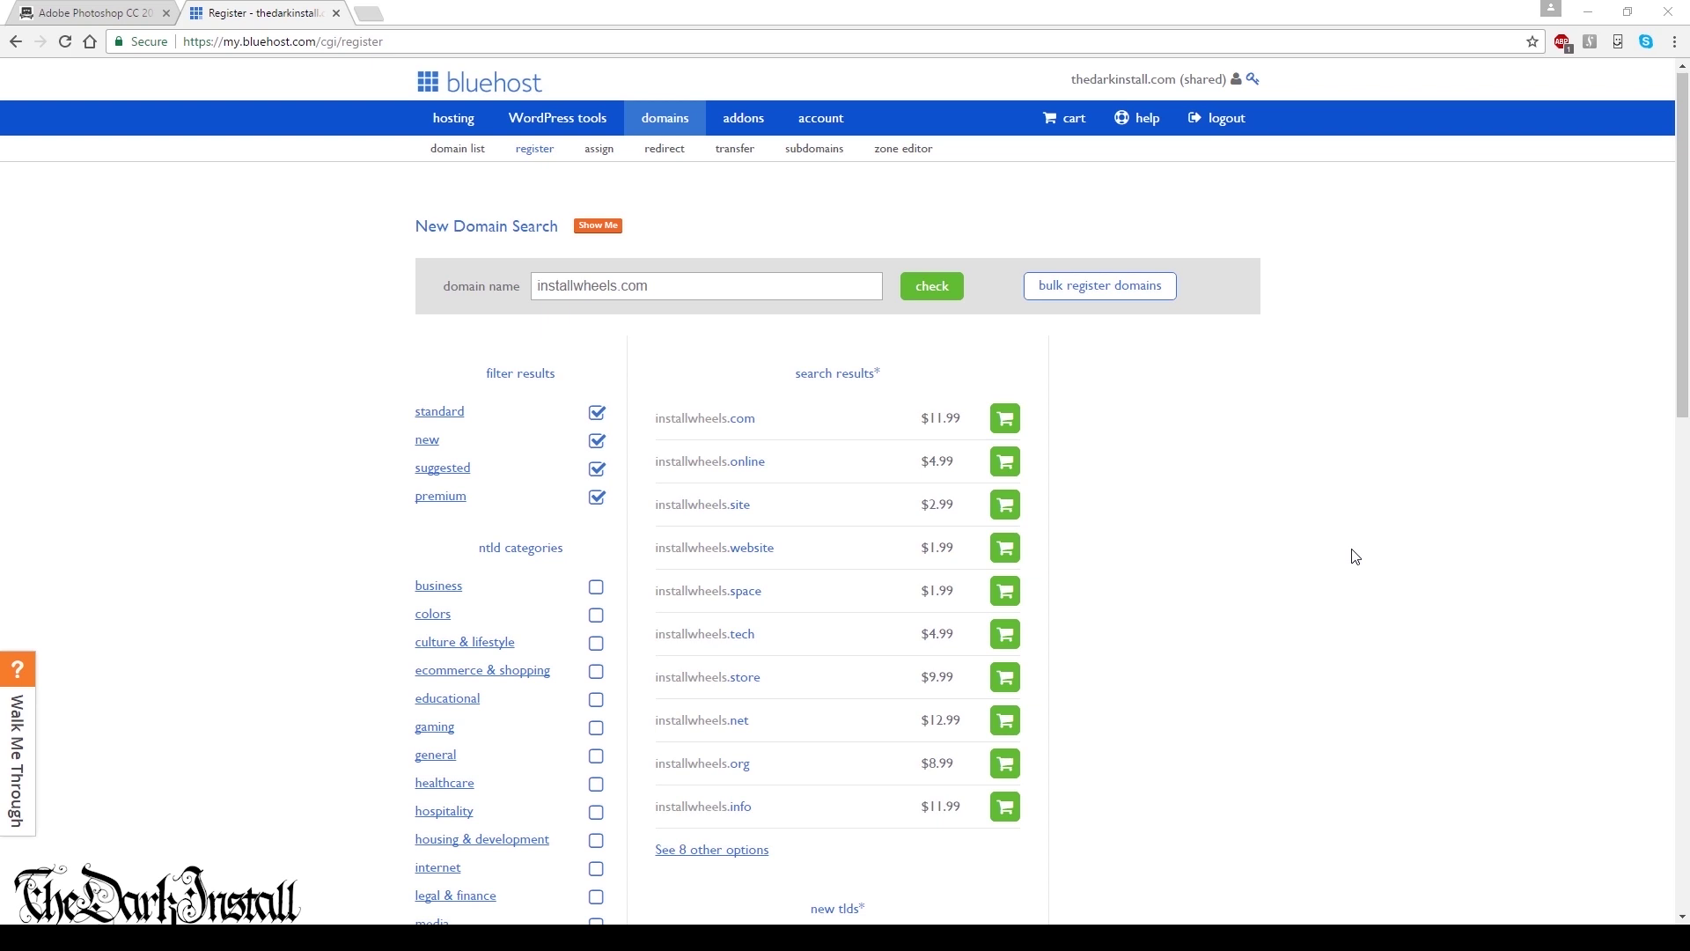
# - Add installwheels.com to the Bluehost cart at $11.99 and continue to checkout
pyautogui.click(804, 286)
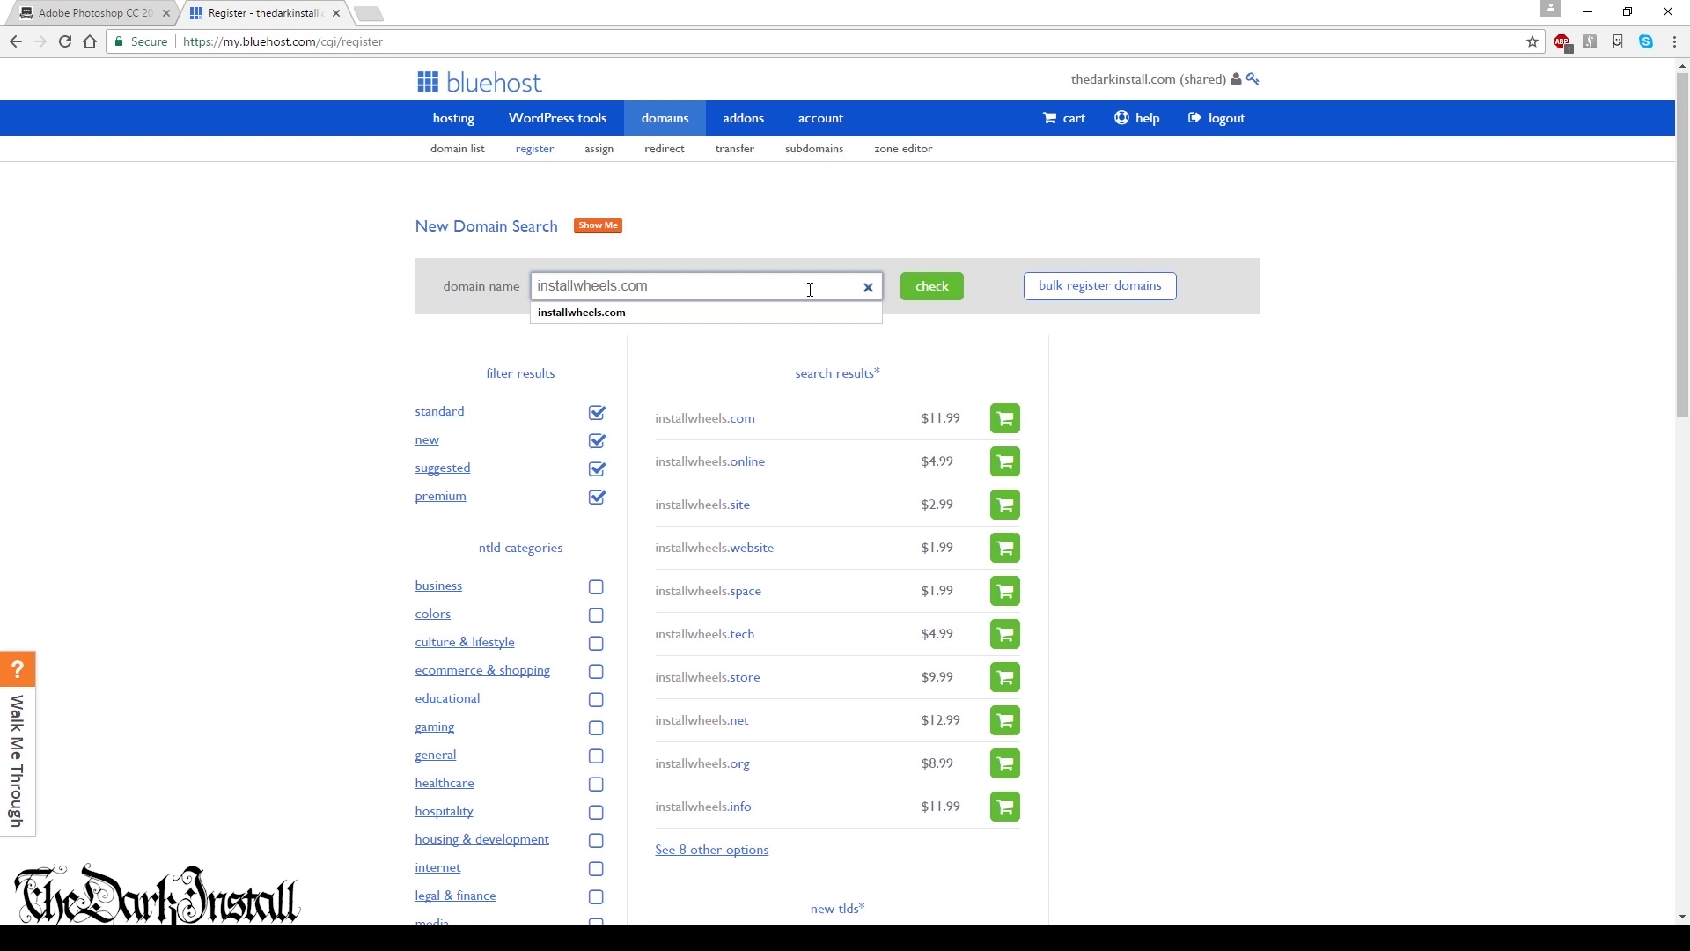
pyautogui.click(1245, 529)
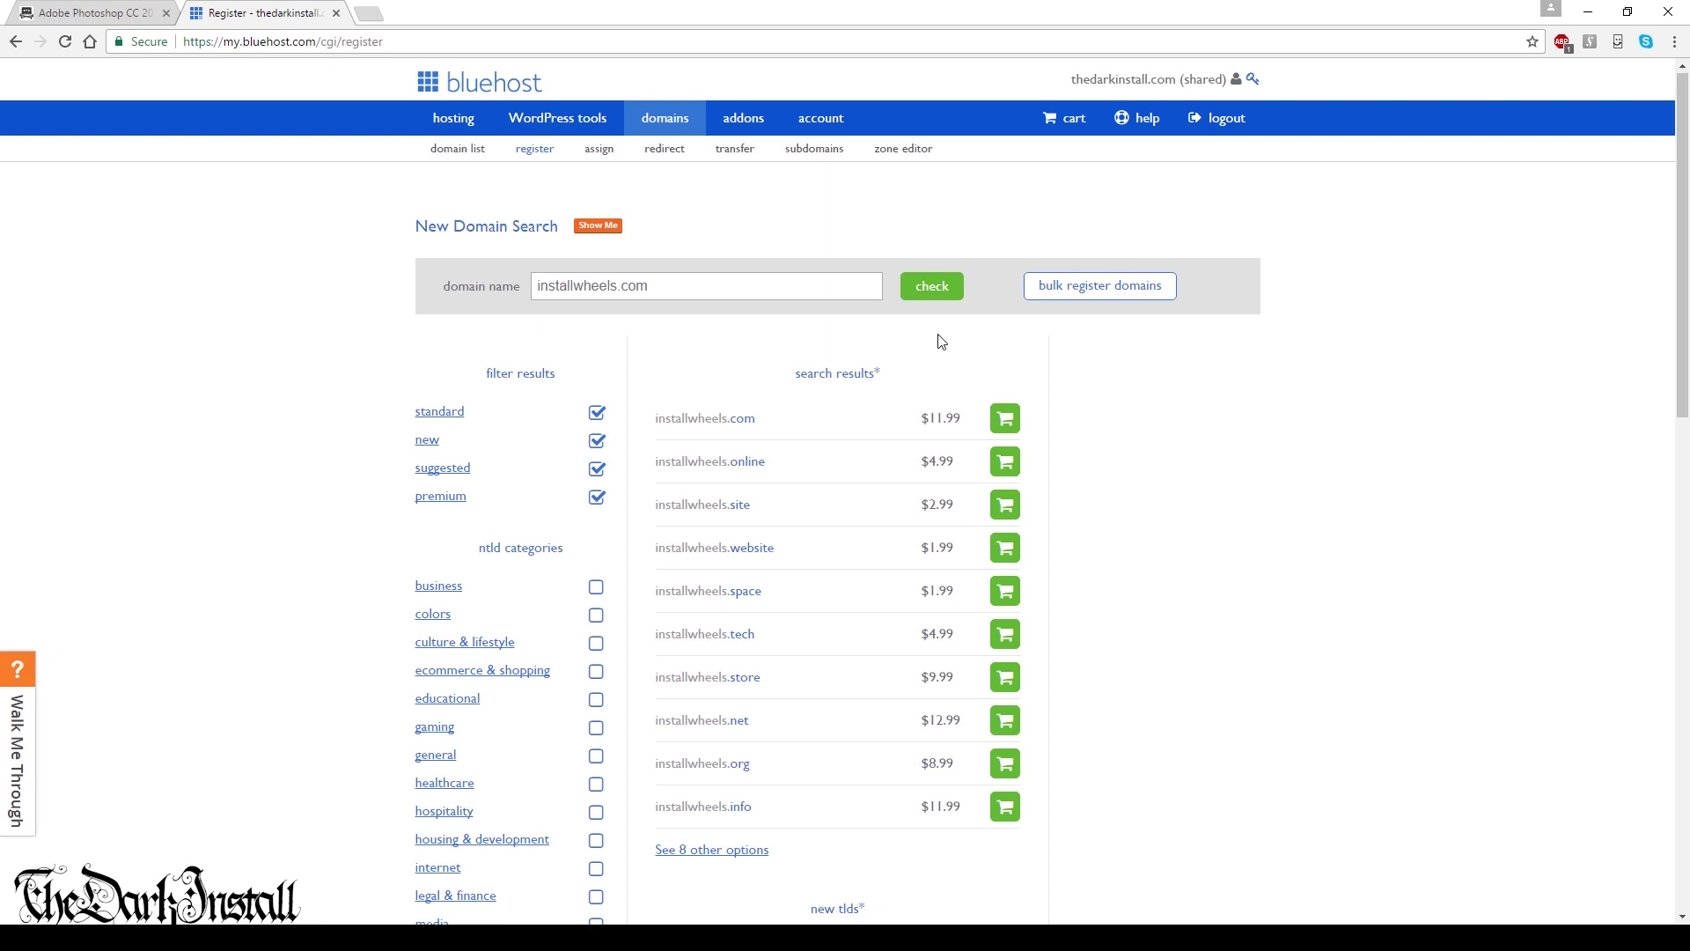
pyautogui.click(867, 287)
pyautogui.click(1009, 426)
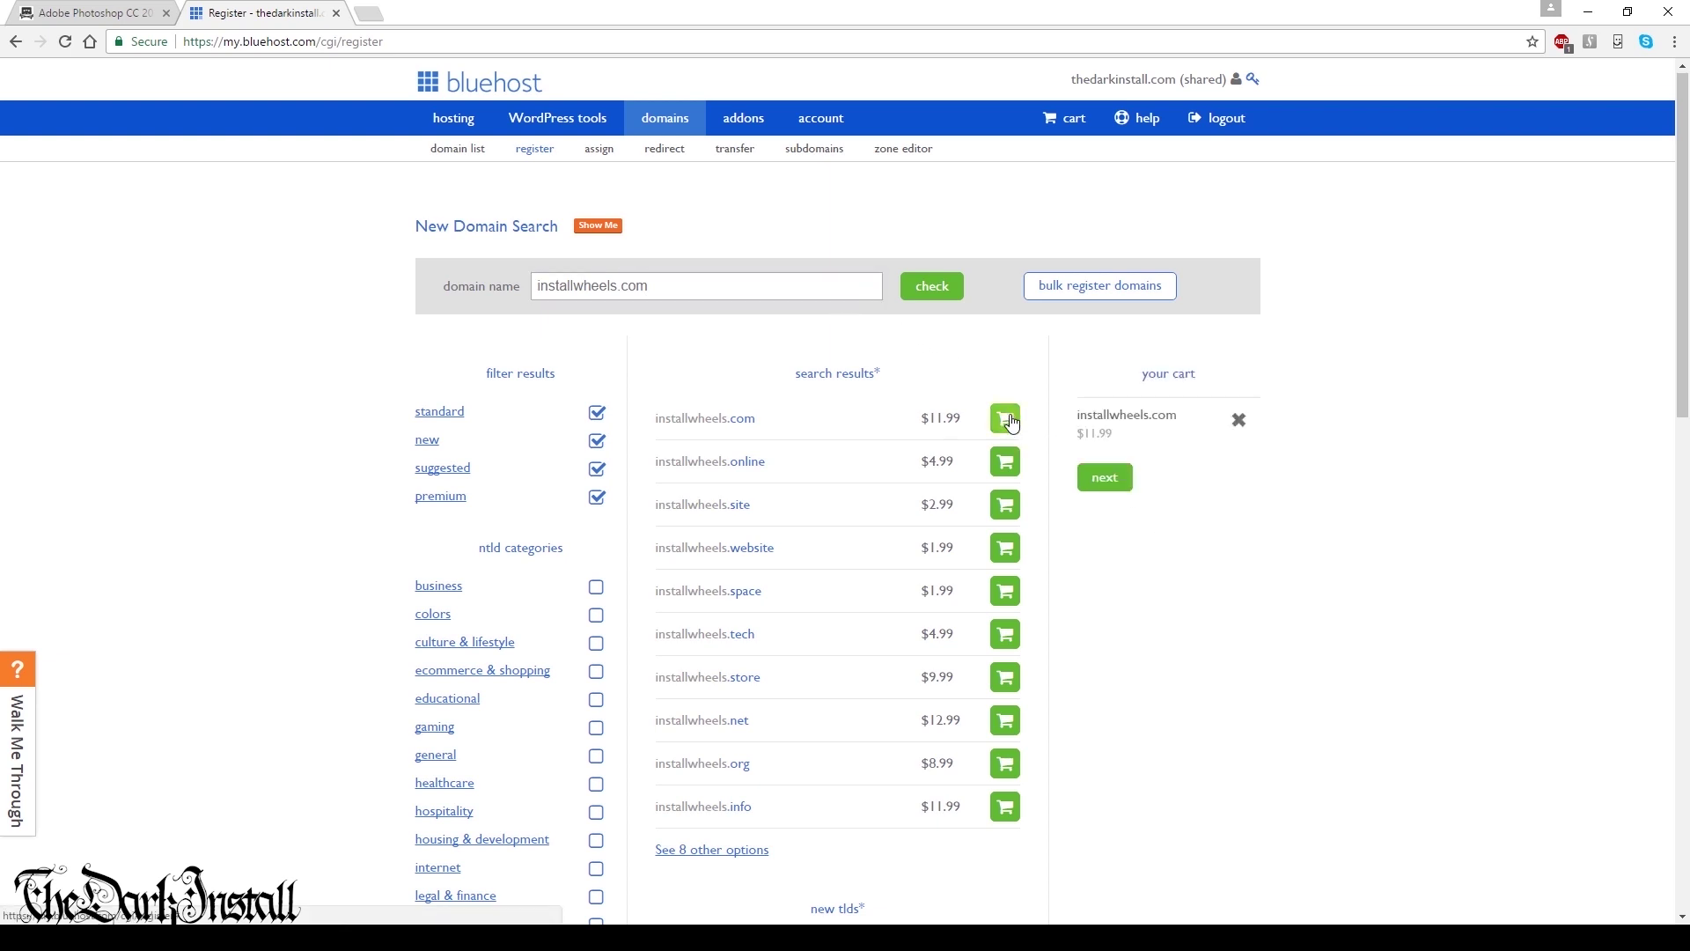
pyautogui.click(1101, 480)
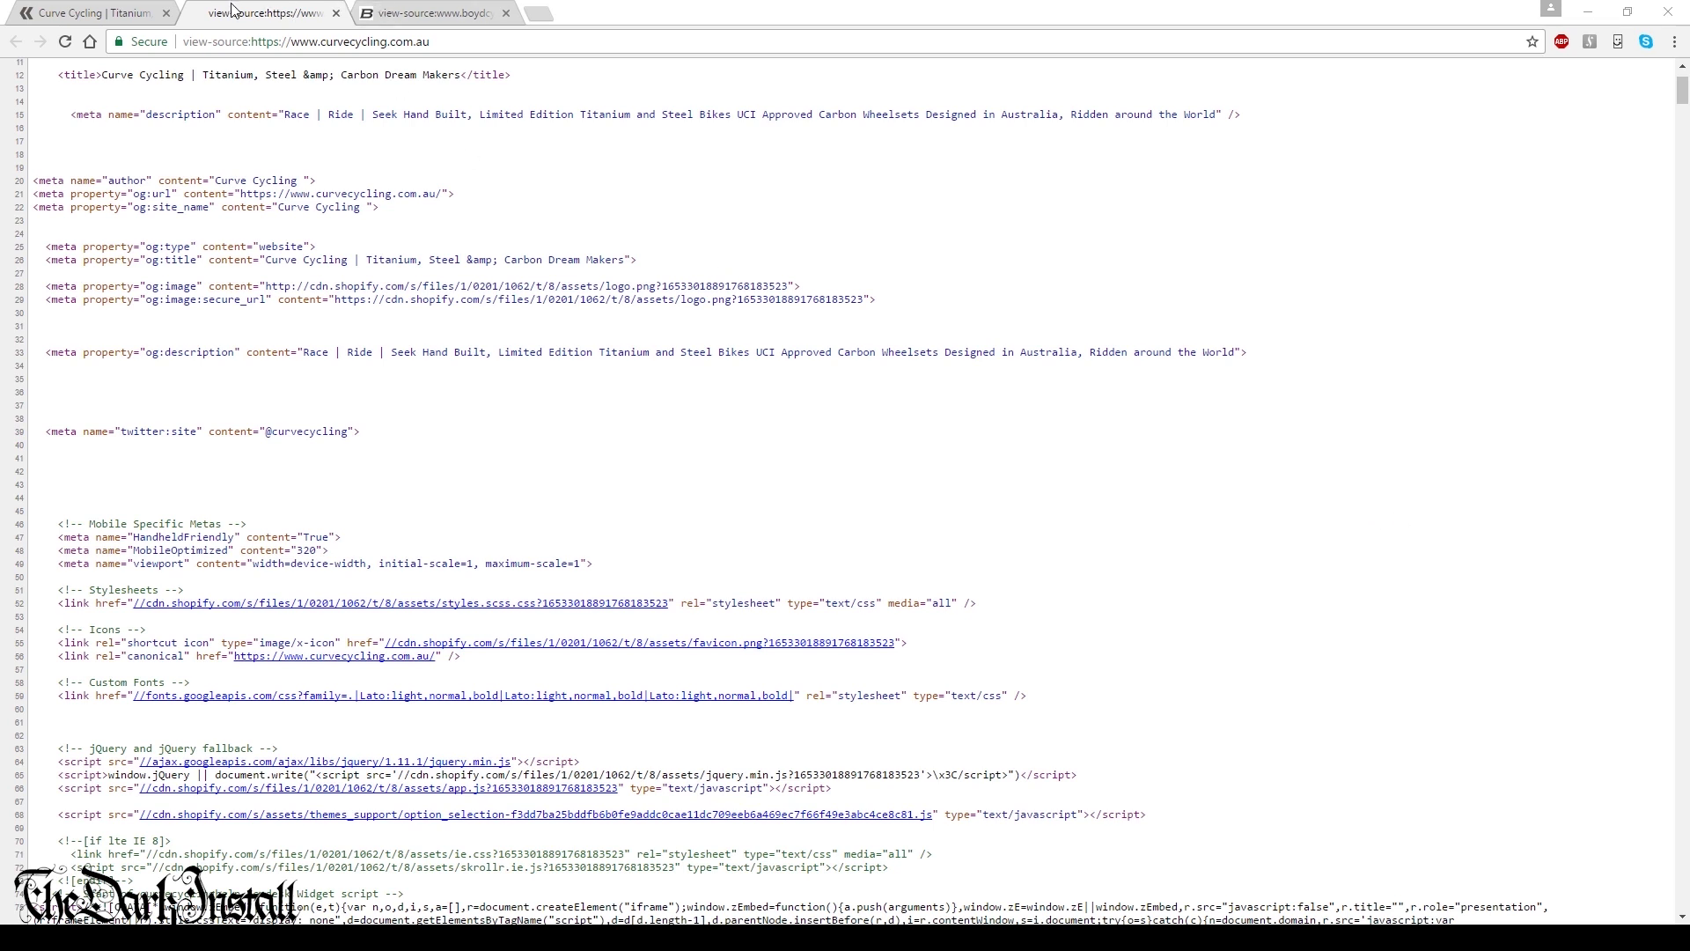
# - Switch between the Curve Cycling page, its source and the boydcycling.com/road-hubs source, ending on Boyd's
pyautogui.click(433, 12)
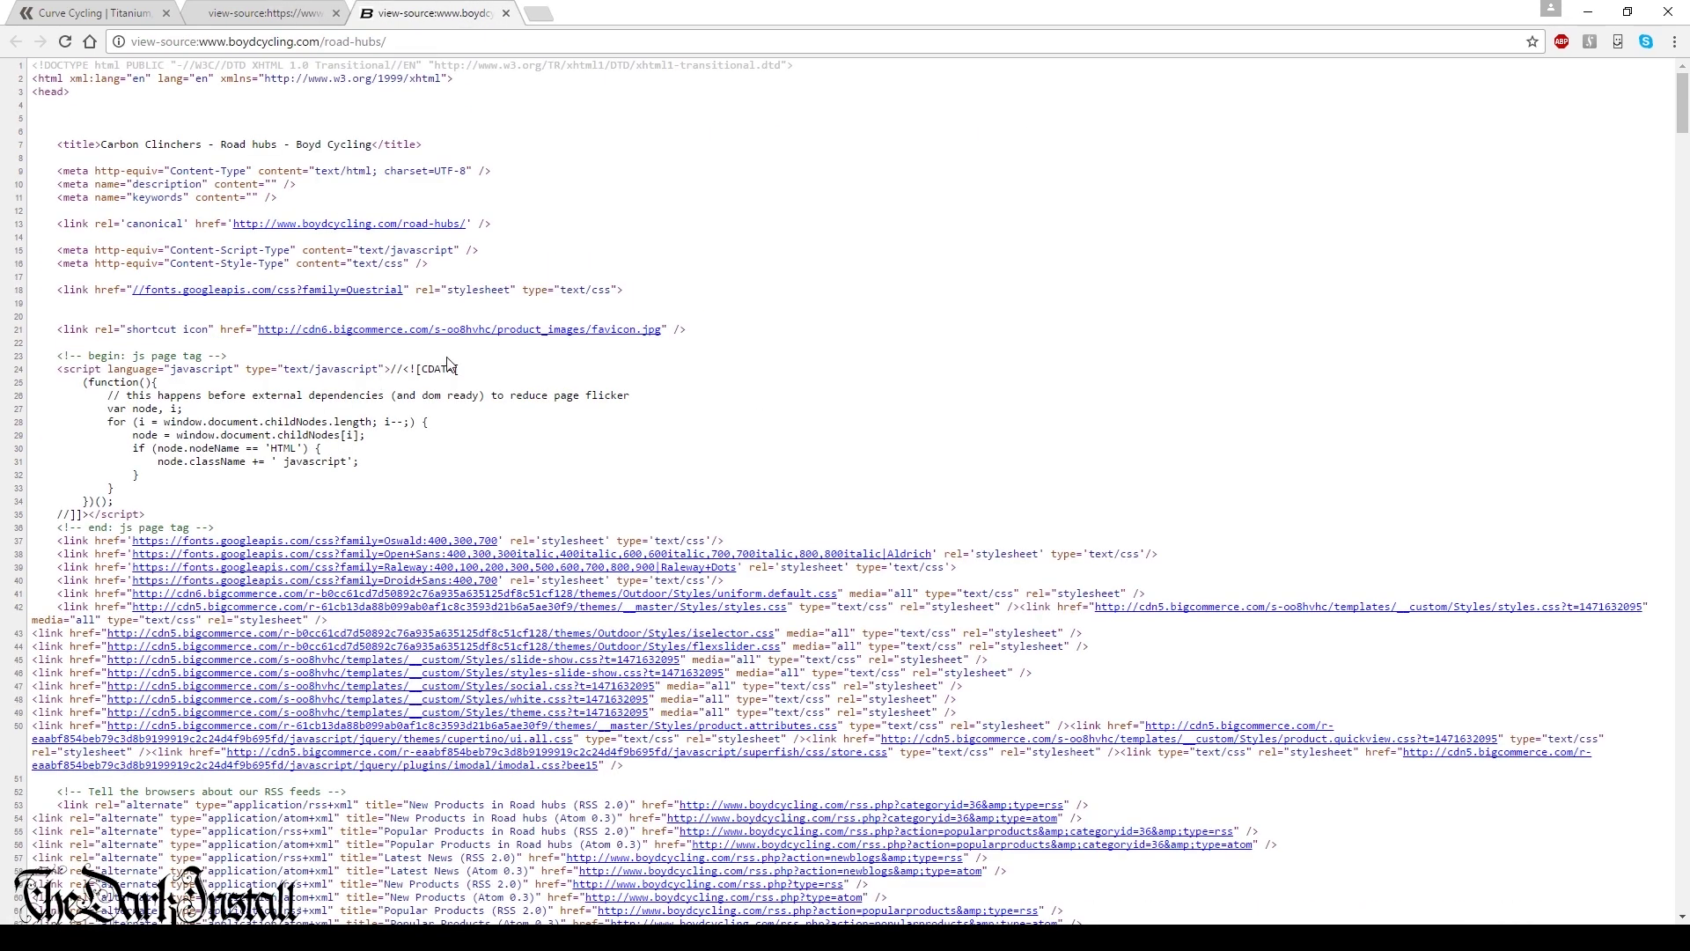
pyautogui.click(268, 14)
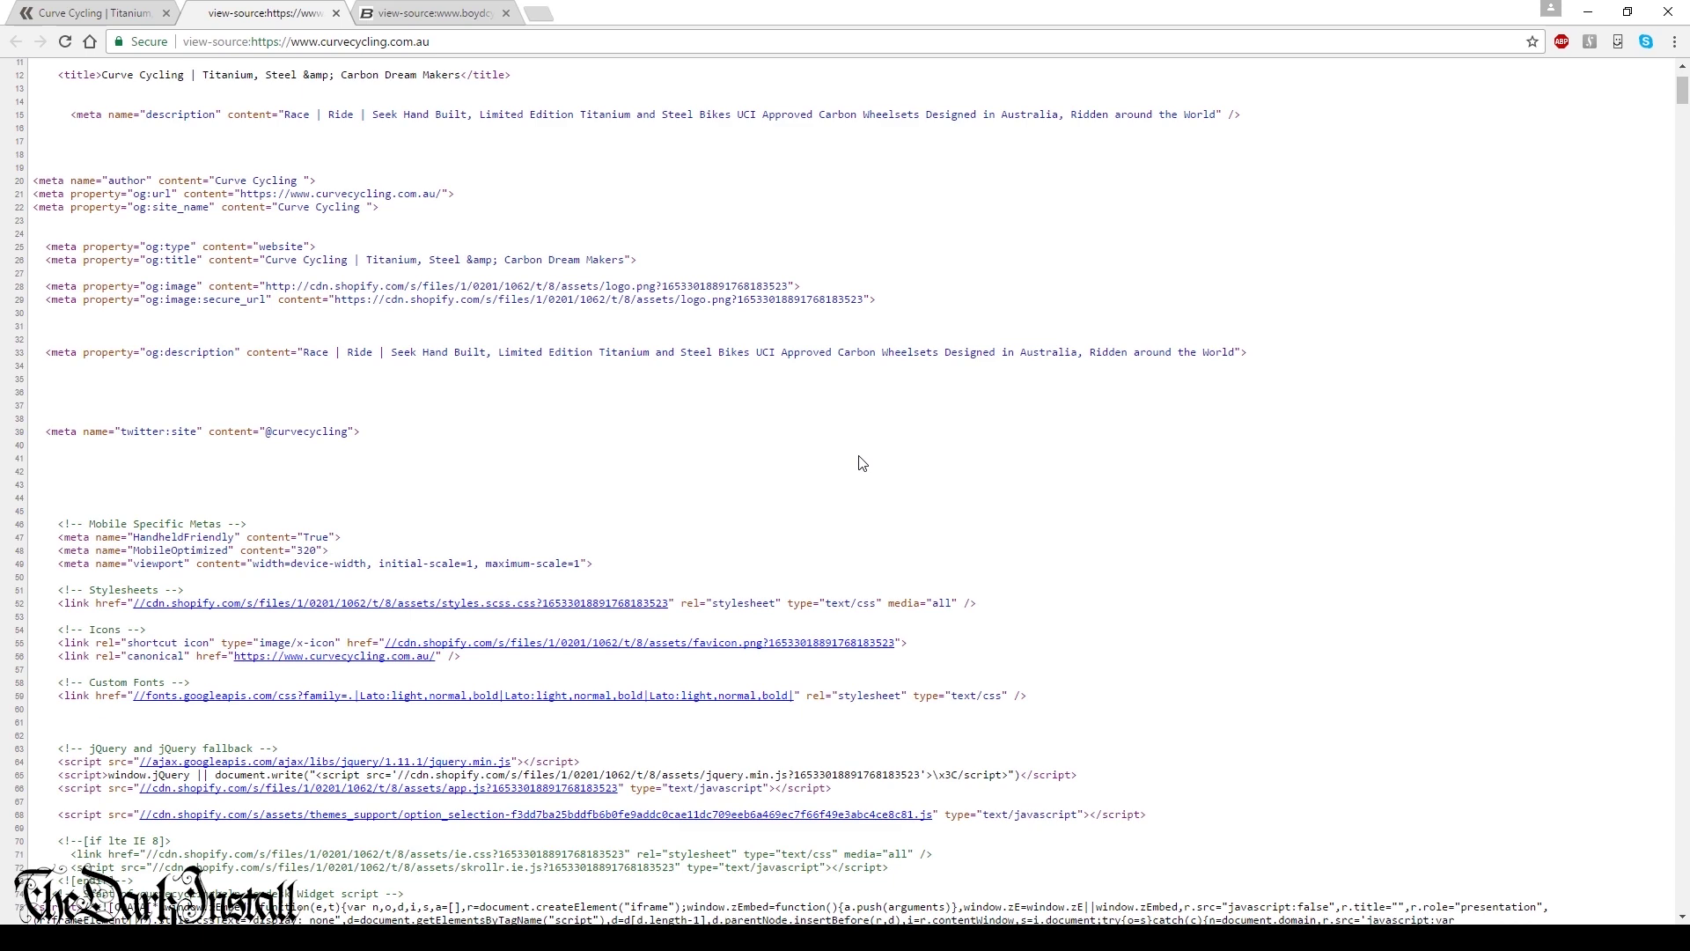
pyautogui.click(420, 9)
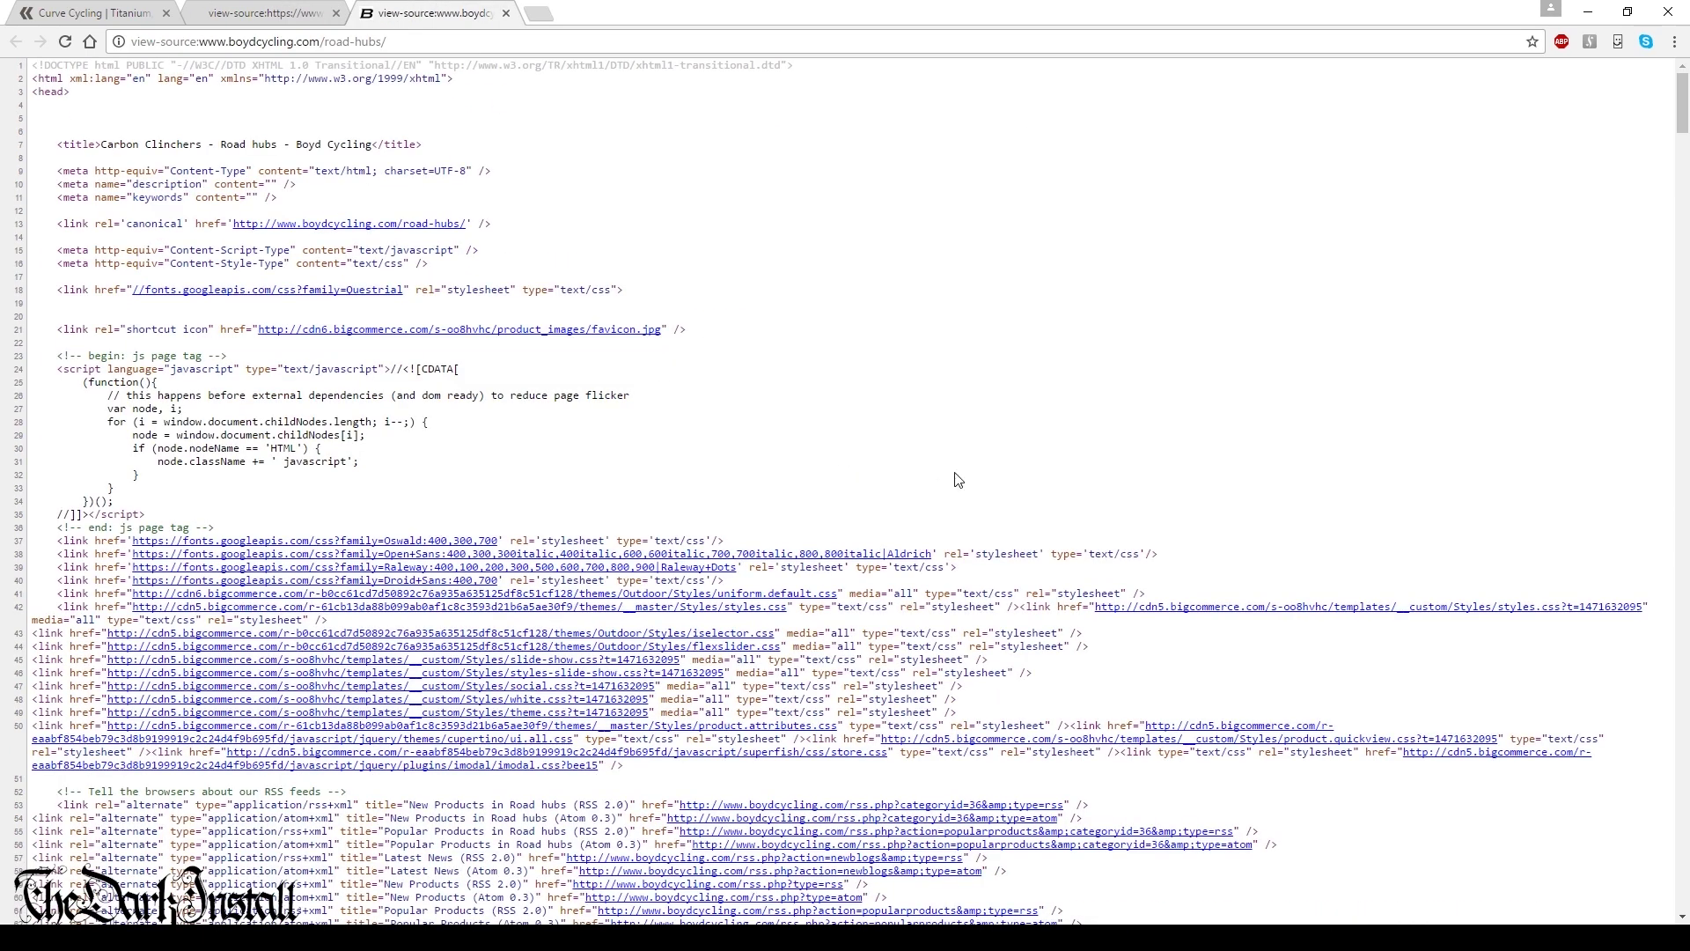
pyautogui.click(319, 9)
pyautogui.click(119, 13)
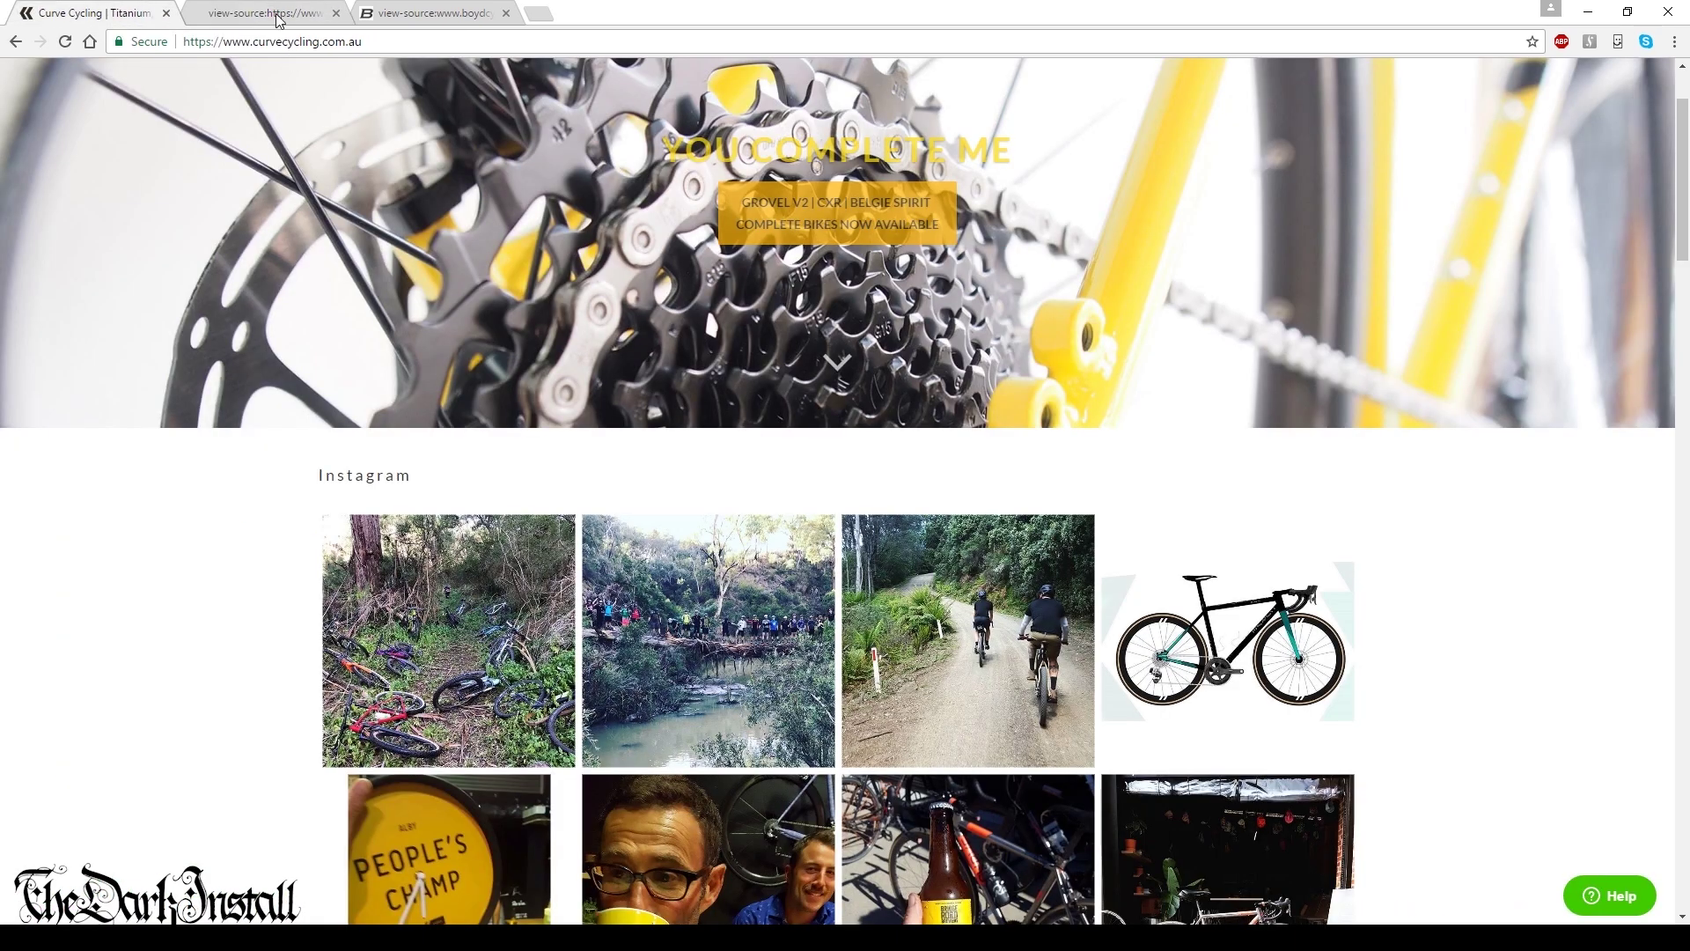
pyautogui.click(278, 16)
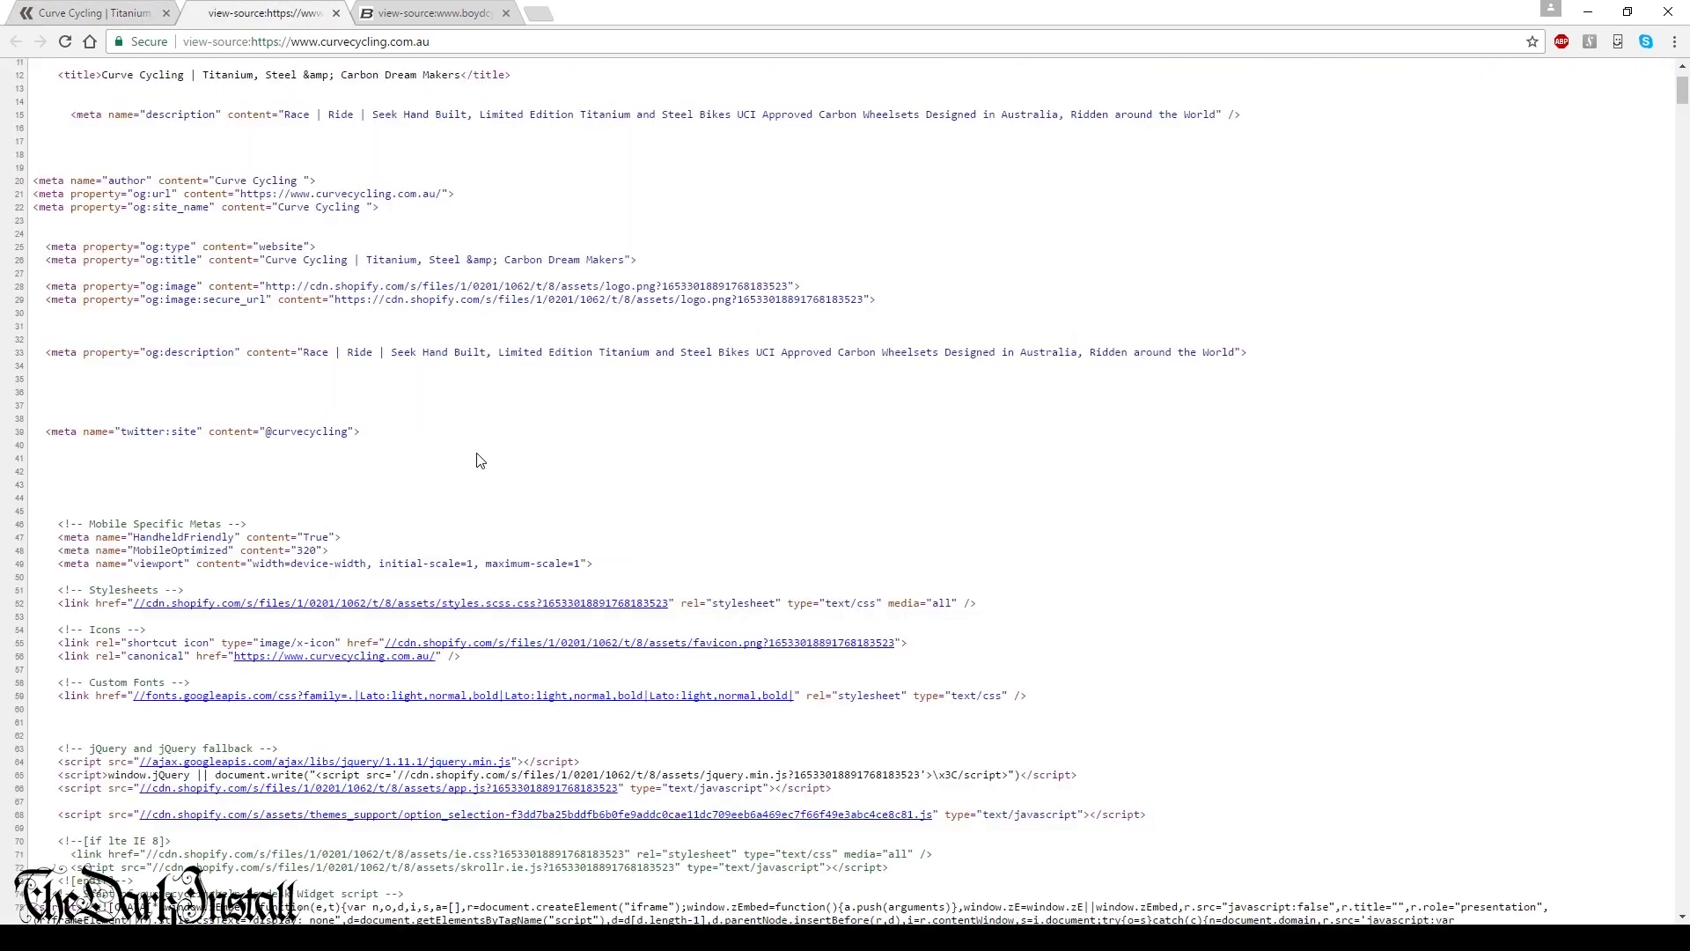
pyautogui.click(408, 8)
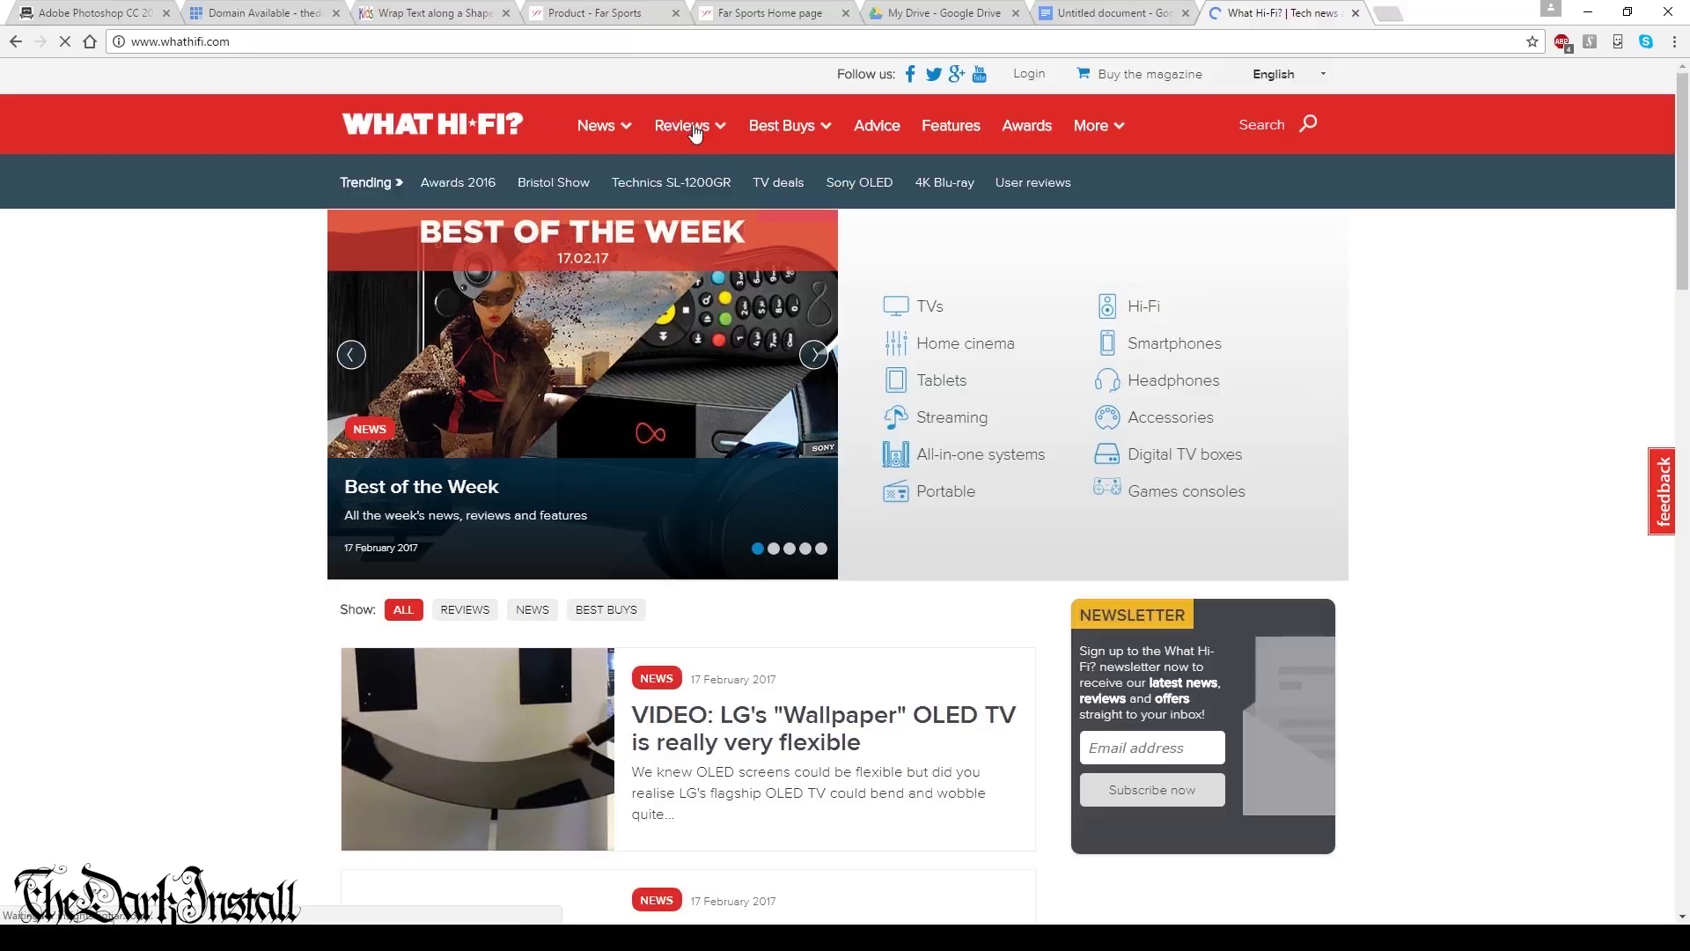
# - List What Hi-Fi's analogue audio interconnect reviews sorted by price, highest first
pyautogui.click(688, 124)
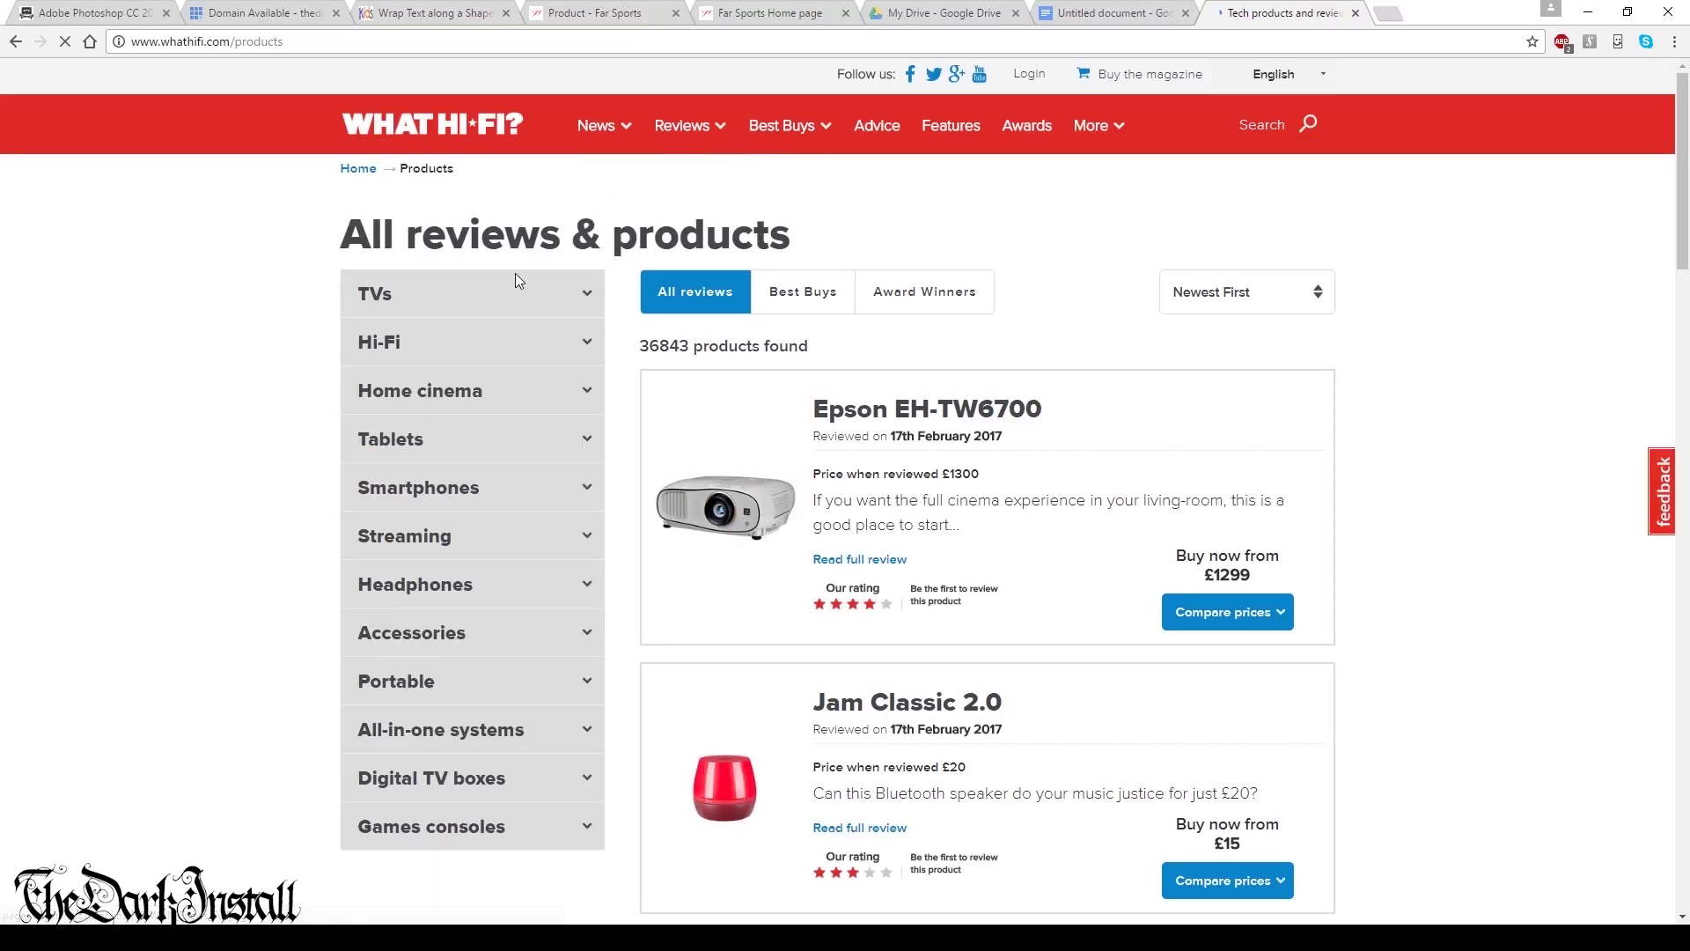
pyautogui.click(420, 352)
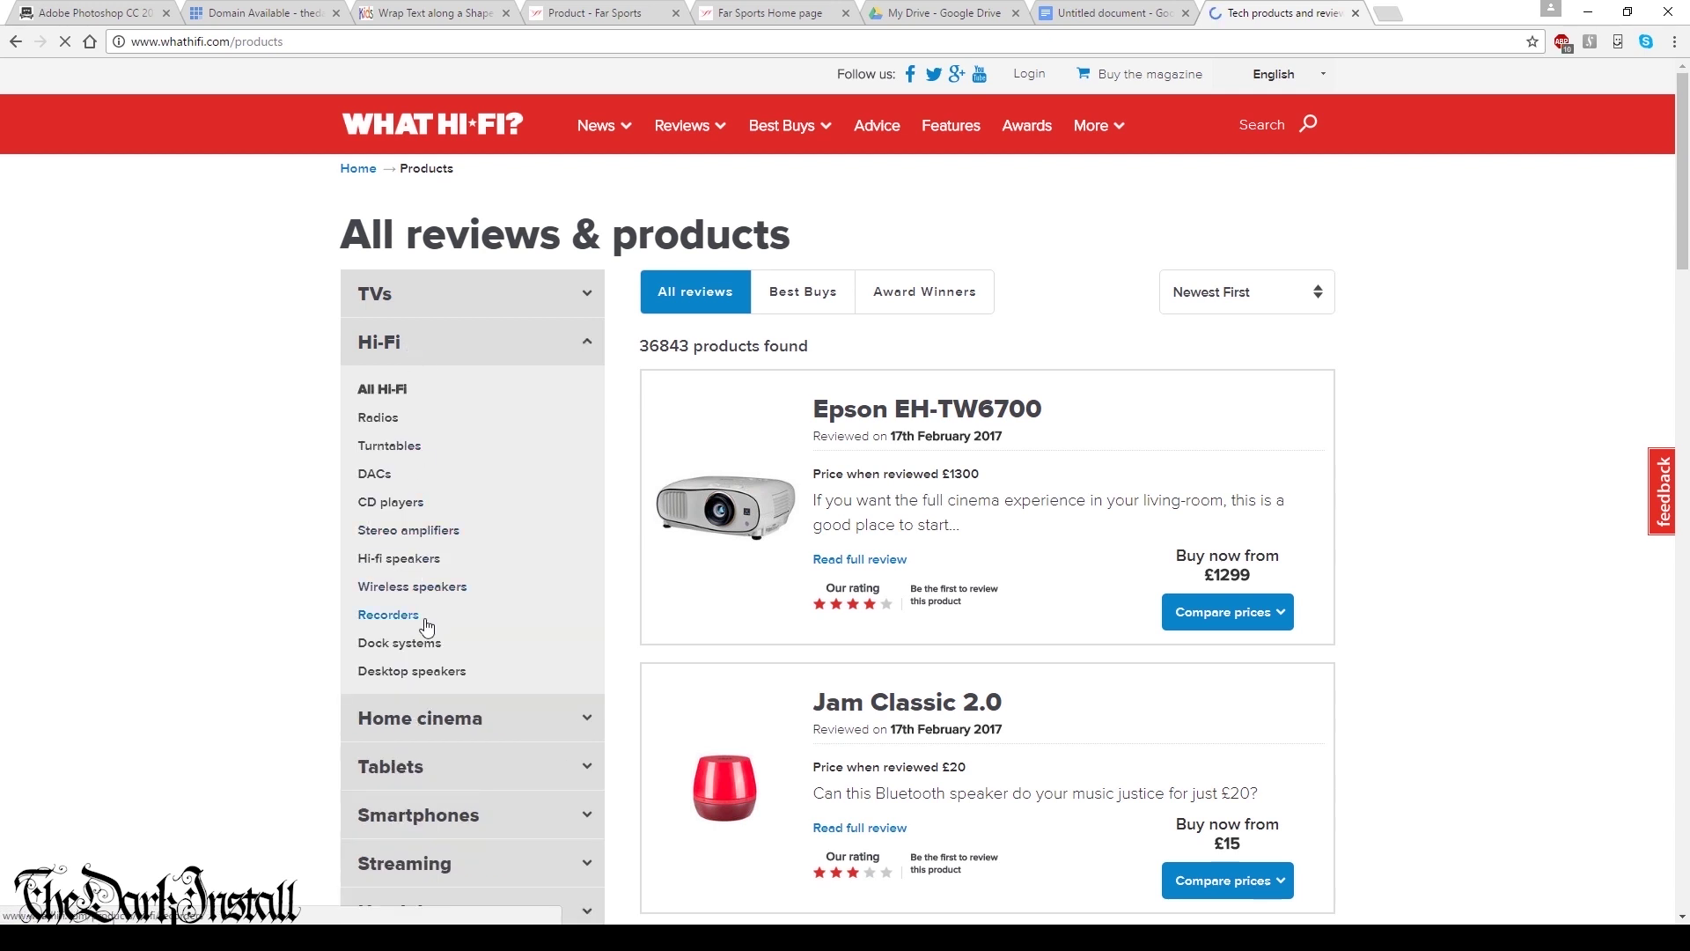
pyautogui.scroll(-5, 407, 639)
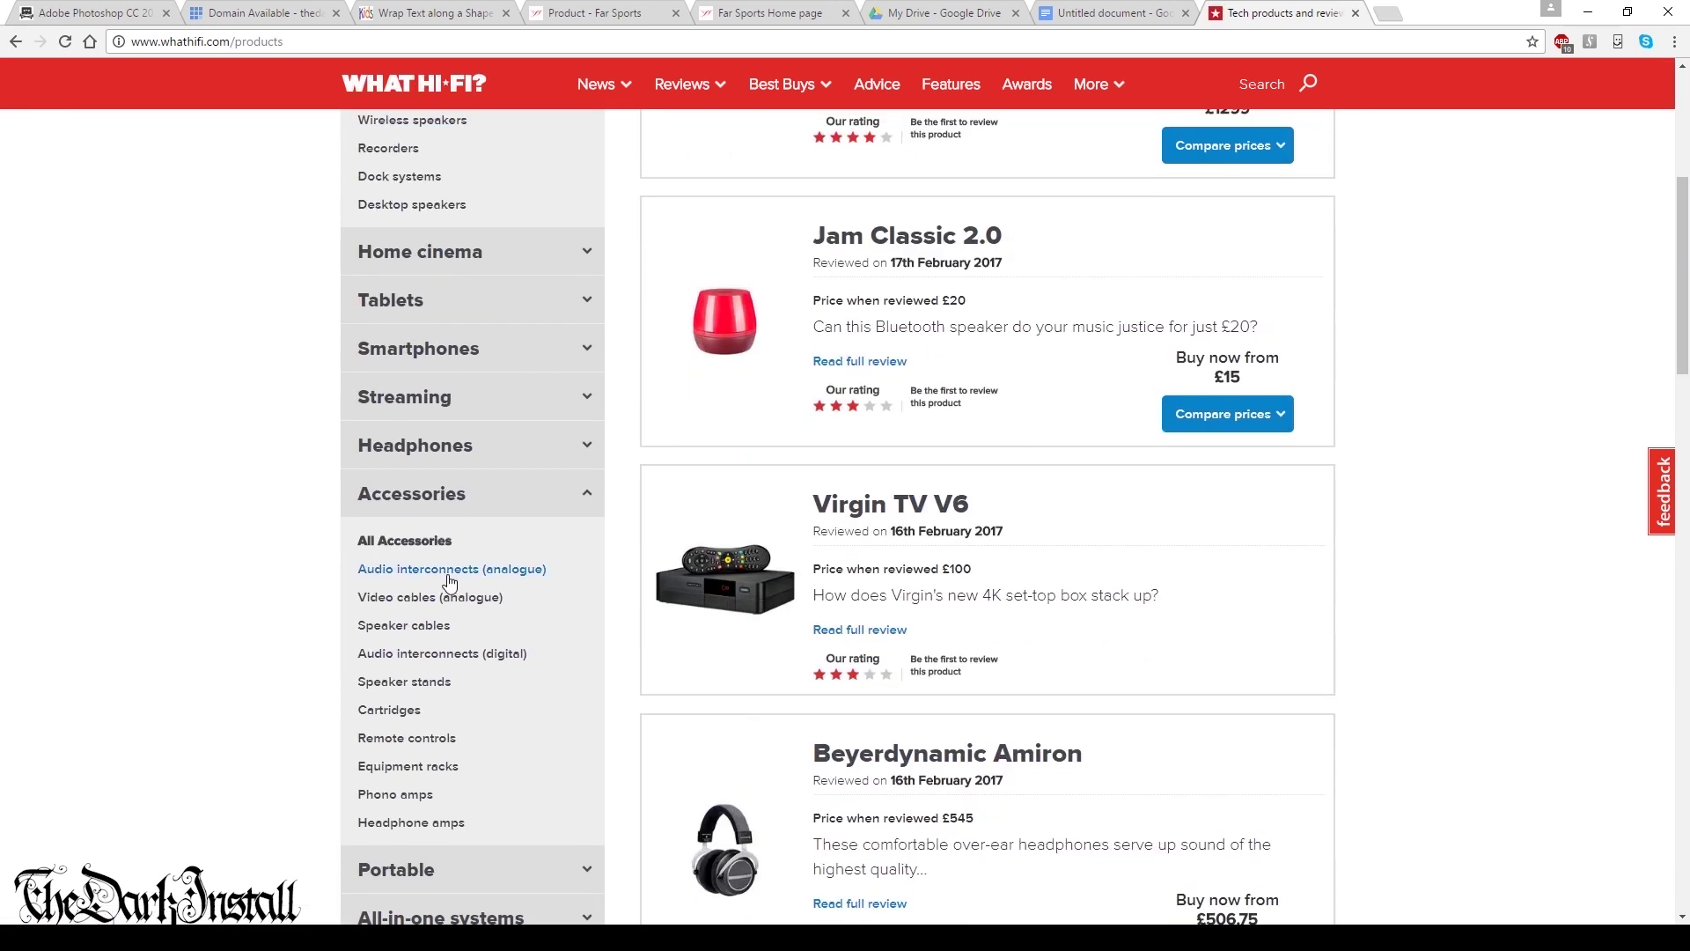
pyautogui.click(442, 574)
pyautogui.scroll(-1, 1056, 352)
pyautogui.click(1276, 261)
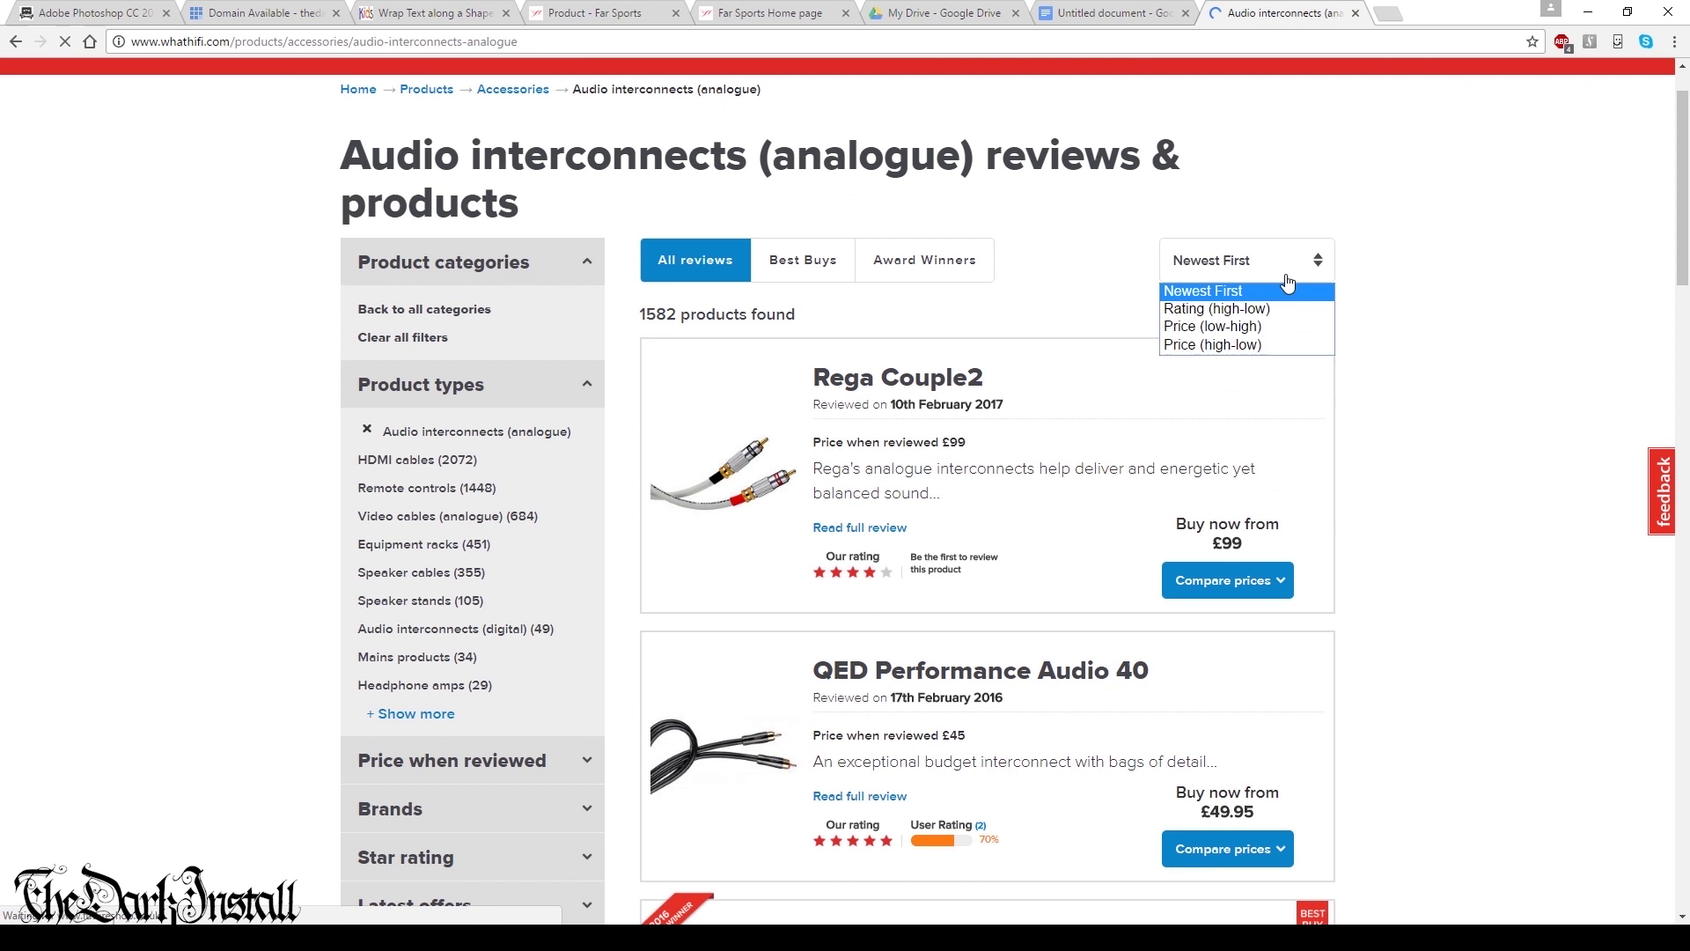
pyautogui.click(1256, 345)
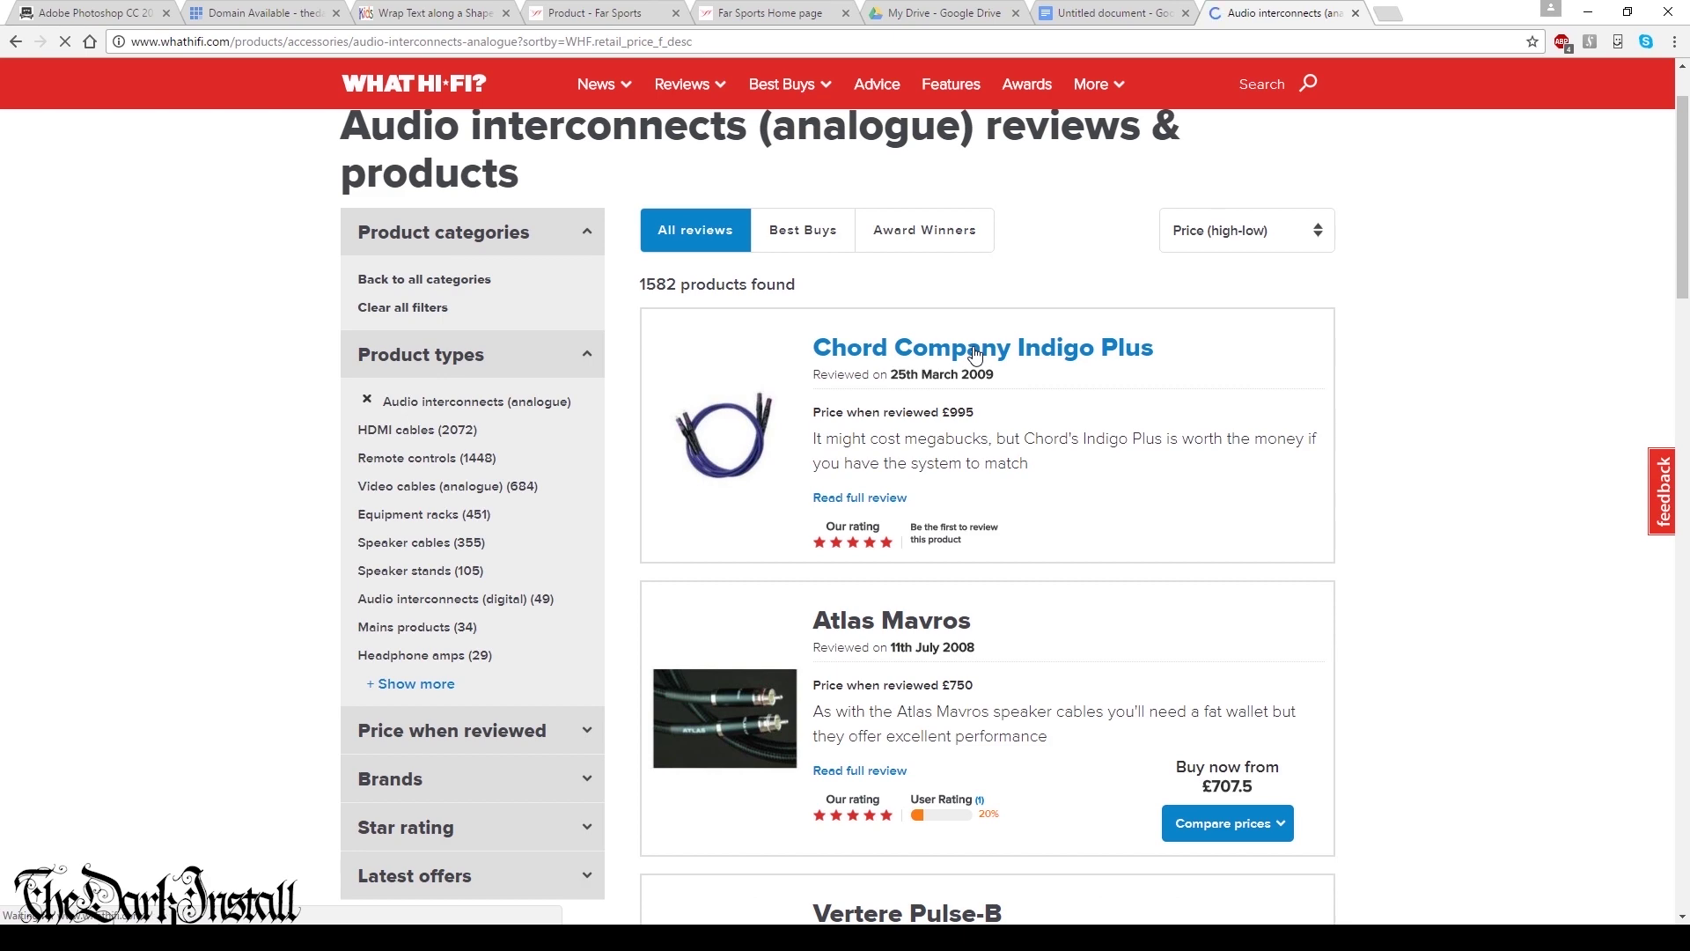
# - Open the Chord Company Indigo Plus review and select from its verdict to the review's end
pyautogui.click(975, 351)
pyautogui.scroll(-4, 742, 380)
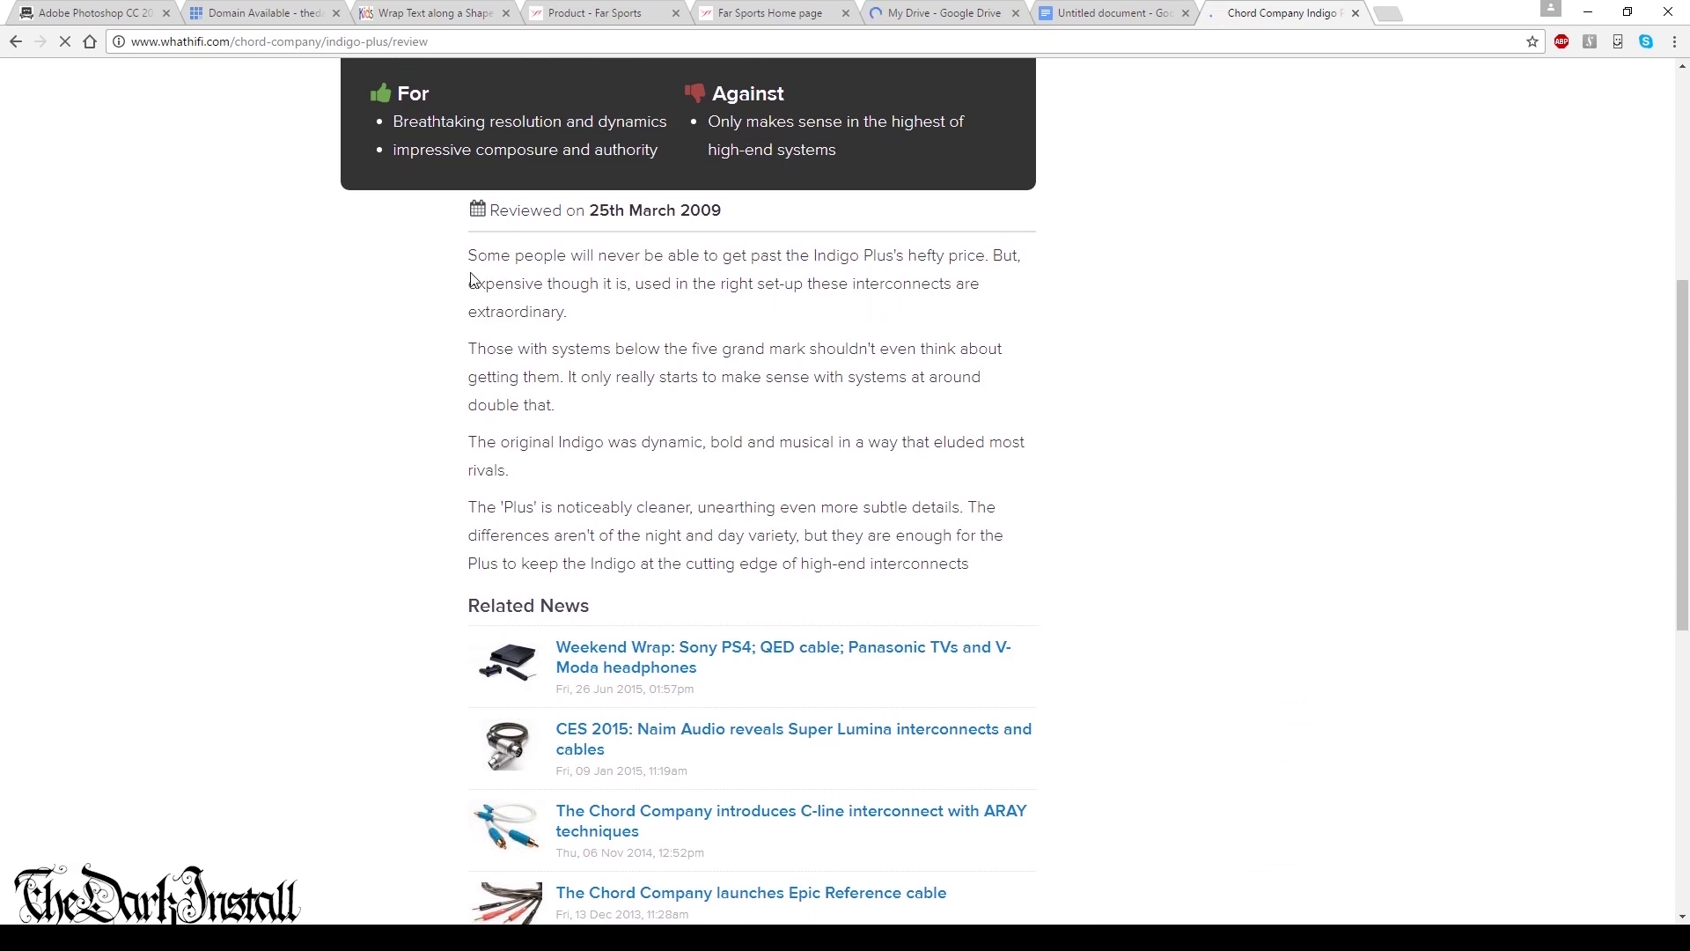
pyautogui.moveTo(464, 257); pyautogui.dragTo(951, 577)
pyautogui.scroll(-6, 939, 539)
pyautogui.scroll(8, 938, 528)
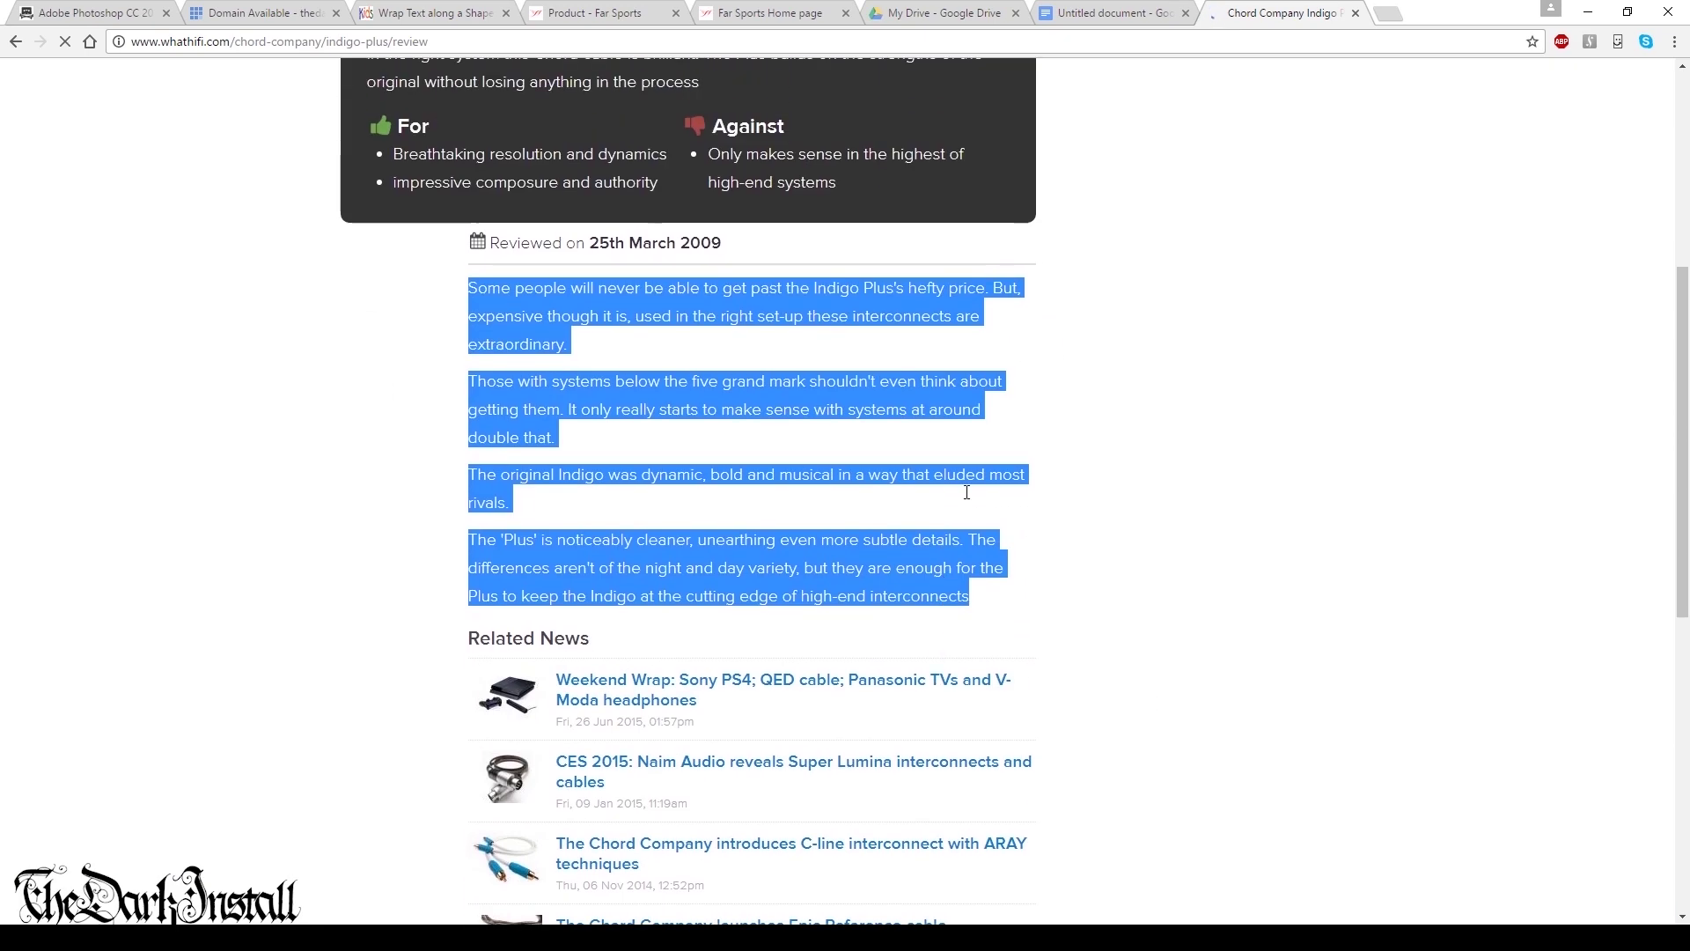
pyautogui.scroll(2, 966, 487)
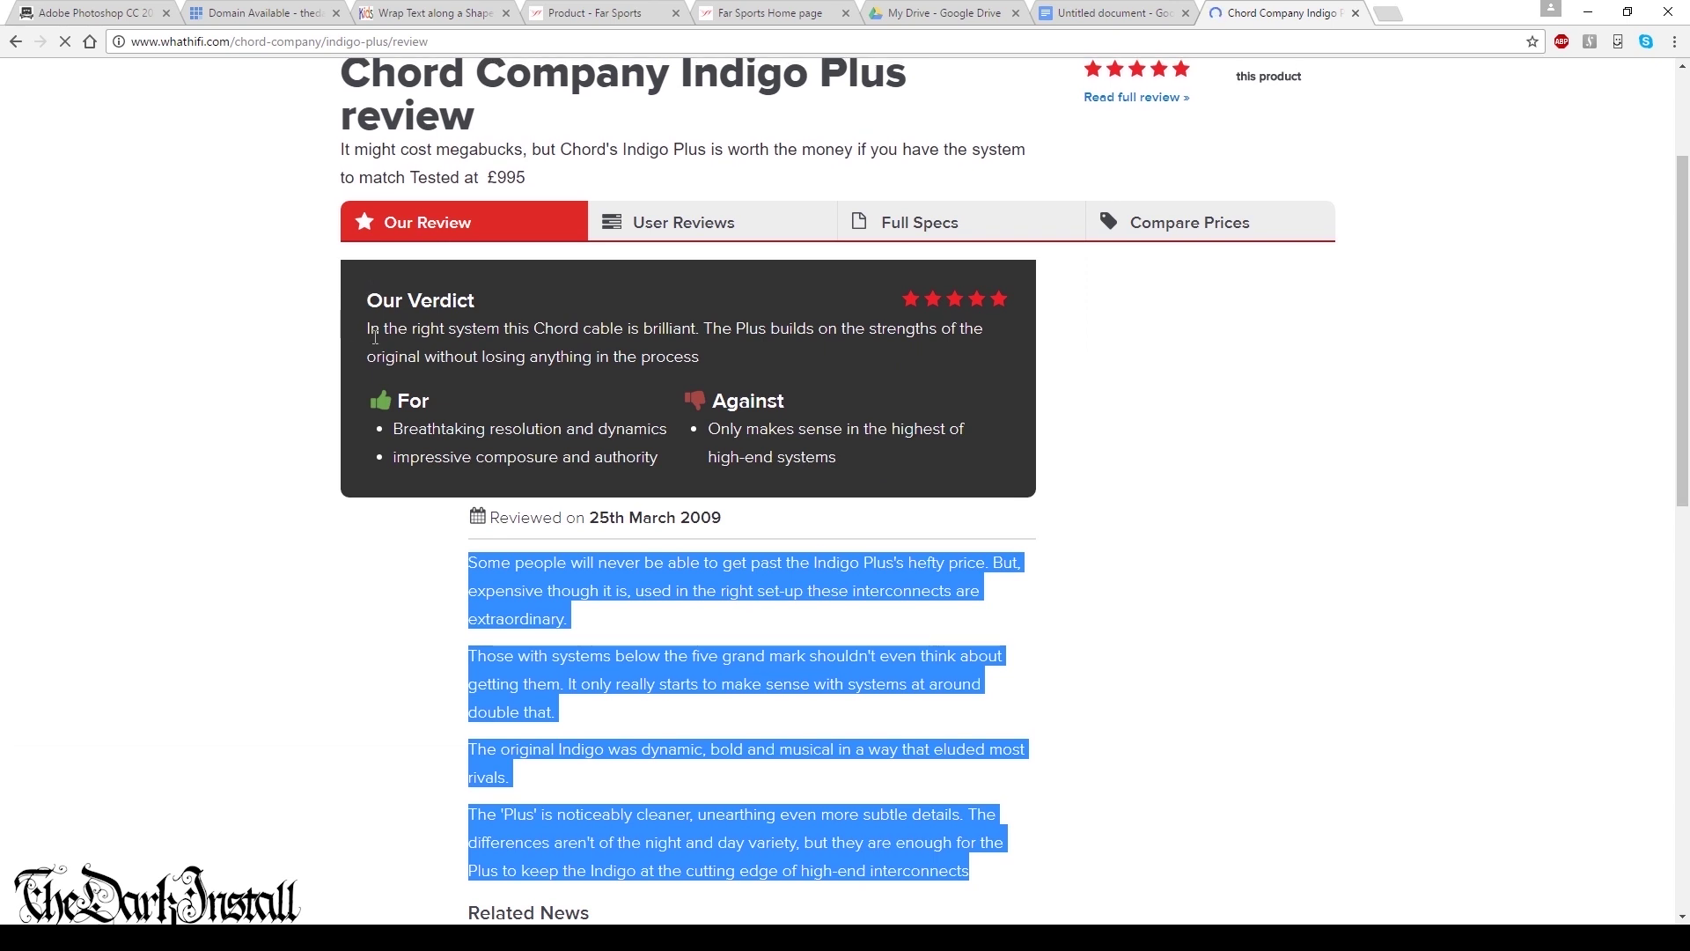
pyautogui.moveTo(369, 335); pyautogui.dragTo(998, 869)
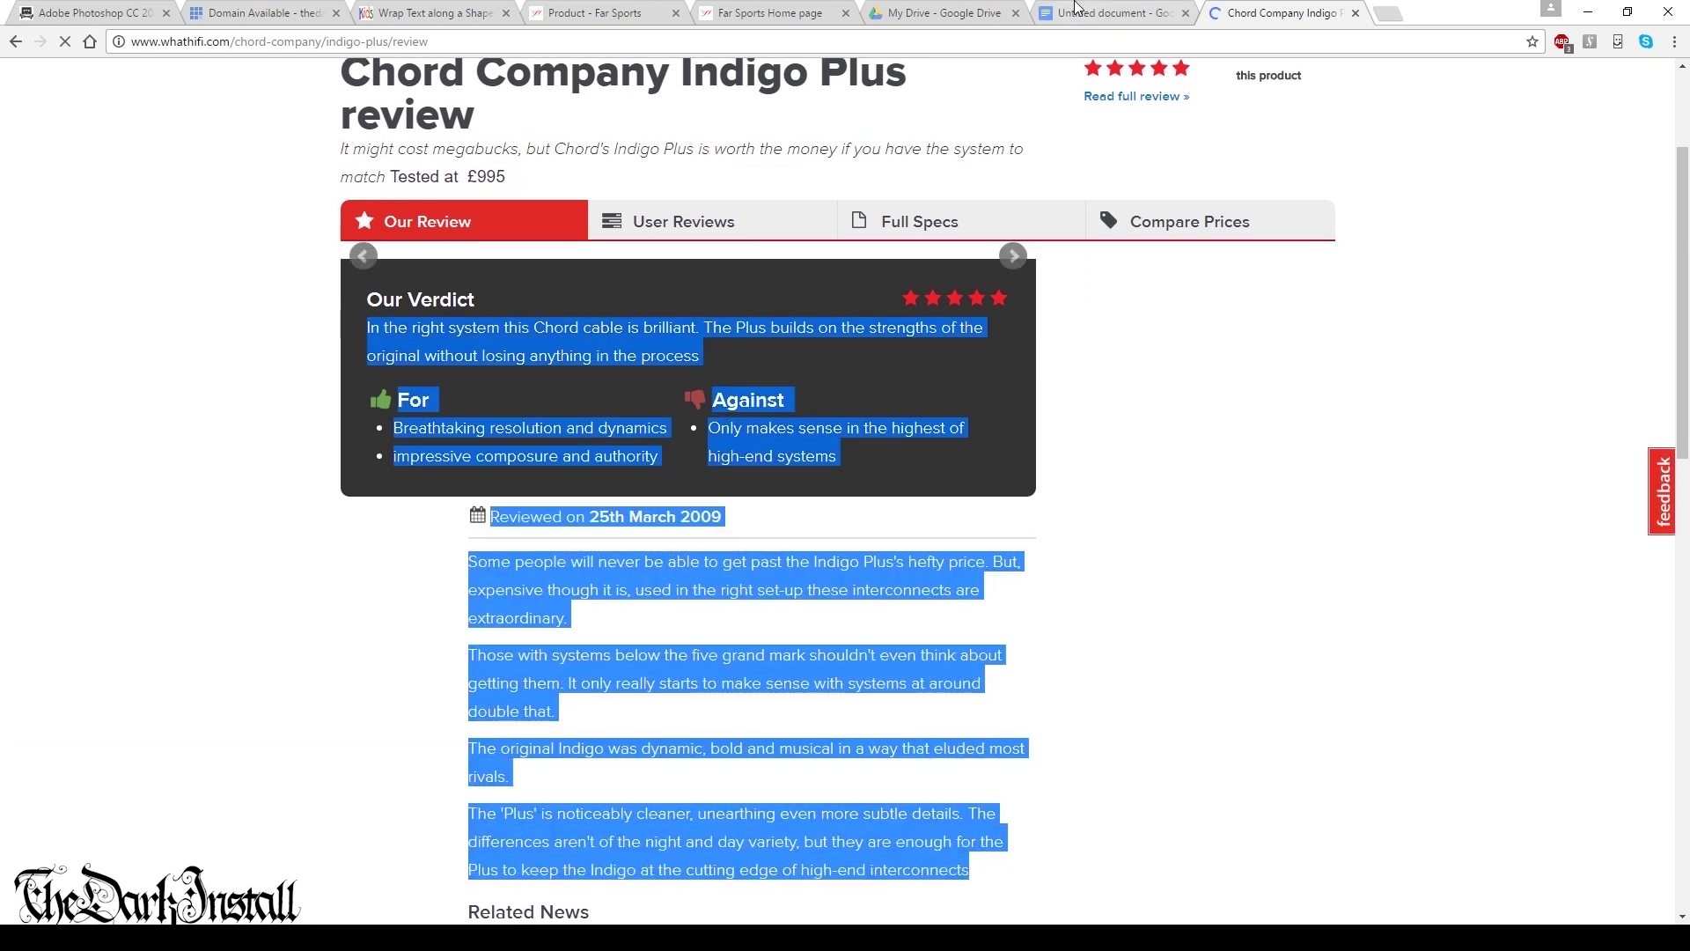
# - Paste the copied review into the untitled notes document and delete the verdict's opening words
pyautogui.click(1075, 8)
pyautogui.press('Down')
pyautogui.press('Return')
pyautogui.press('Up')
pyautogui.press('Up')
pyautogui.press('Up')
pyautogui.press('Up')
pyautogui.press('Up')
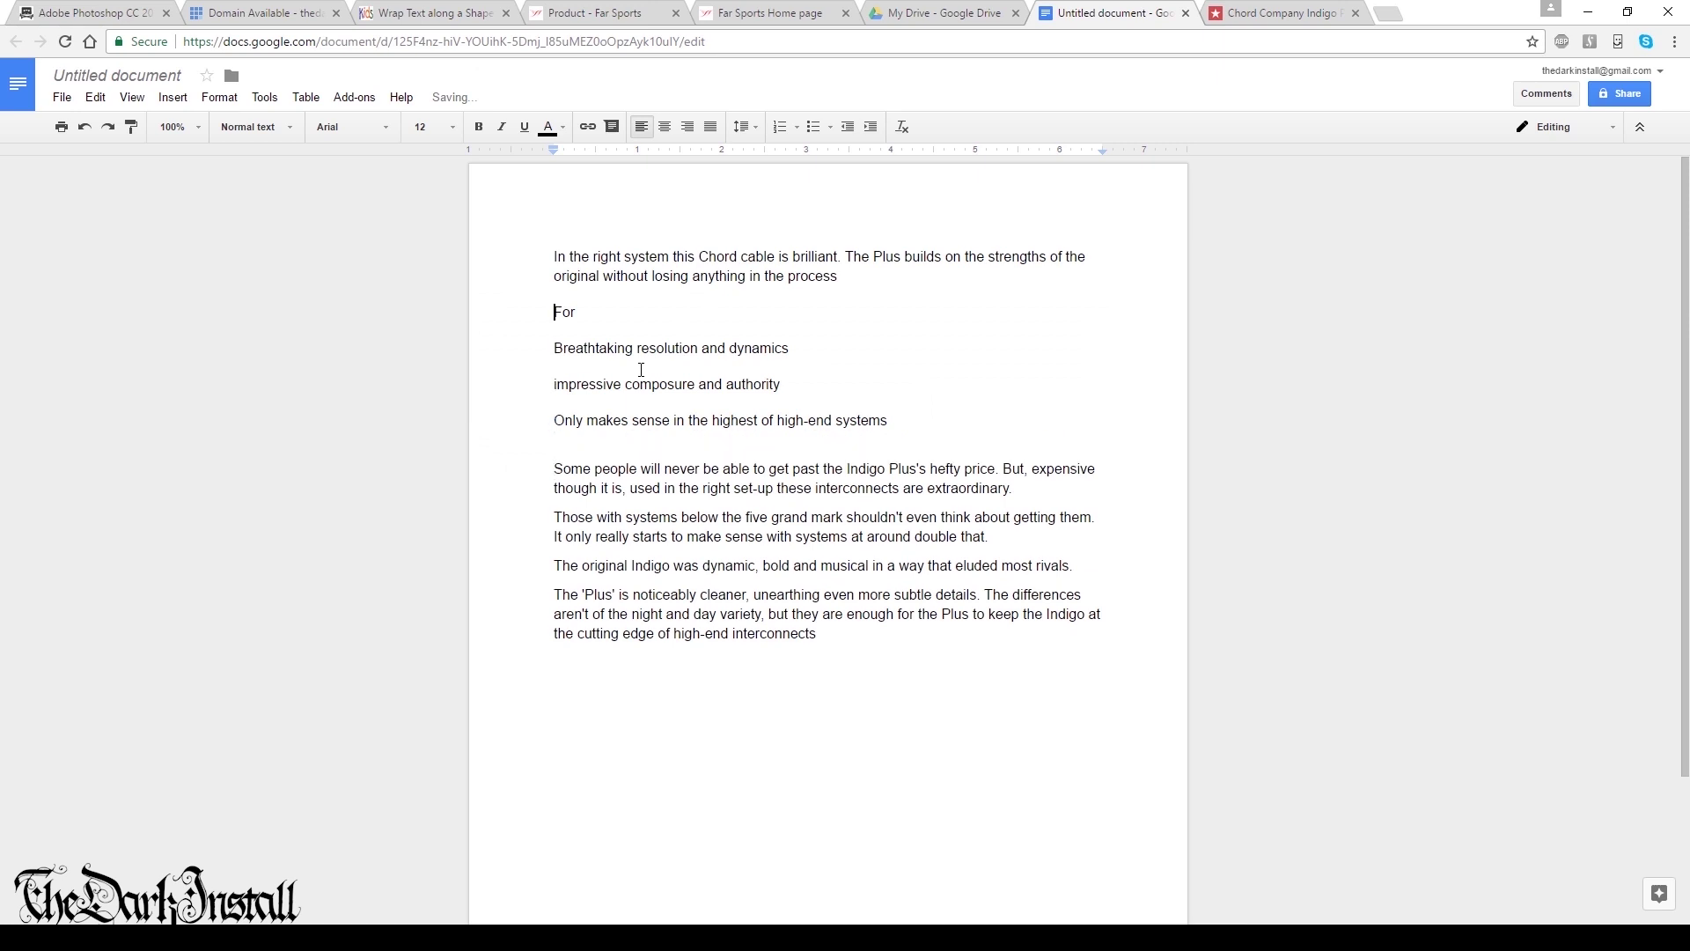
pyautogui.press('Up')
pyautogui.press('Up')
pyautogui.press('Right')
pyautogui.press('Right')
pyautogui.press('Home')
pyautogui.press('Right')
pyautogui.press('Right')
pyautogui.press('Right')
pyautogui.press('Right')
# - Reword the verdict as 'Under rider, these Install Wheels are…' with 'Building' replacing the Plus wording
pyautogui.press('Right')
pyautogui.press('Right')
pyautogui.press('Right')
pyautogui.press('Right')
pyautogui.press('Right')
pyautogui.press('Right')
pyautogui.press('Right')
pyautogui.press('Right')
pyautogui.press('Right')
pyautogui.press('Right')
pyautogui.press('Right')
pyautogui.press('Right')
pyautogui.press('Right')
pyautogui.press('Left')
pyautogui.press('Left')
pyautogui.press('Left')
pyautogui.press('Left')
pyautogui.press('Left')
pyautogui.press('Left')
pyautogui.press('Left')
pyautogui.press('Left')
pyautogui.press('Left')
pyautogui.press('Left')
pyautogui.press('Left')
pyautogui.press('Left')
pyautogui.press('Left')
pyautogui.press('Left')
pyautogui.press('Left')
pyautogui.press('Left')
pyautogui.press('Left')
pyautogui.press('Home')
pyautogui.press('Delete')
pyautogui.press('Delete')
pyautogui.write('Under')
pyautogui.press('Right')
pyautogui.press('Right')
pyautogui.press('Right')
pyautogui.press('Right')
pyautogui.press('Right')
pyautogui.press('Right')
pyautogui.press('Right')
pyautogui.press('Right')
pyautogui.press('Right')
pyautogui.press('Right')
pyautogui.press('Right')
pyautogui.press('Delete')
pyautogui.write('rider, these')
pyautogui.press('Delete')
pyautogui.press('Delete')
pyautogui.press('Delete')
pyautogui.press('Delete')
pyautogui.press('Delete')
pyautogui.press('Delete')
pyautogui.press('Delete')
pyautogui.press('Delete')
pyautogui.press('Delete')
pyautogui.press('Delete')
pyautogui.write('Install')
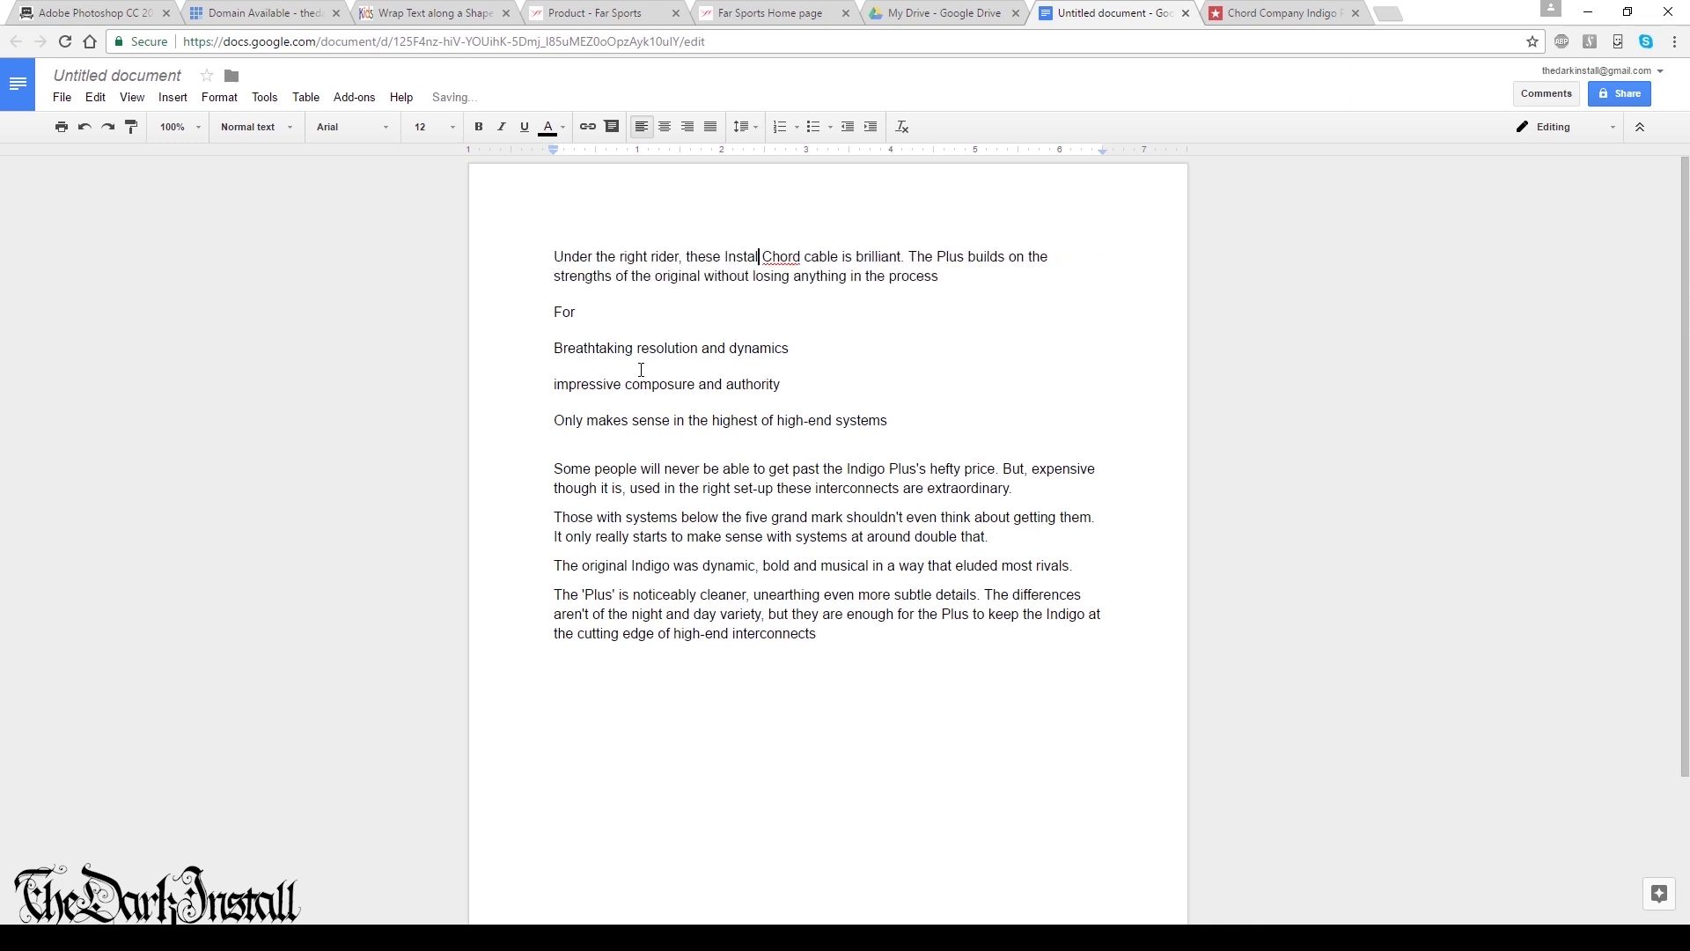
pyautogui.press('Delete')
pyautogui.press('Delete')
pyautogui.press('Delete')
pyautogui.press('Delete')
pyautogui.press('Delete')
pyautogui.press('Delete')
pyautogui.press('Delete')
pyautogui.press('Delete')
pyautogui.press('Delete')
pyautogui.press('Delete')
pyautogui.press('Delete')
pyautogui.press('Delete')
pyautogui.press('Delete')
pyautogui.press('Delete')
pyautogui.press('Delete')
pyautogui.write('Wheels are')
pyautogui.press('Right')
pyautogui.press('Right')
pyautogui.press('Right')
pyautogui.press('Right')
pyautogui.press('Right')
pyautogui.press('Right')
pyautogui.press('Right')
pyautogui.press('Right')
pyautogui.press('Right')
pyautogui.press('Right')
pyautogui.press('Right')
pyautogui.press('Right')
pyautogui.write('Building')
pyautogui.press('Delete')
pyautogui.press('Delete')
pyautogui.press('Delete')
pyautogui.press('Delete')
pyautogui.press('Delete')
pyautogui.press('Delete')
pyautogui.press('Delete')
pyautogui.press('Delete')
pyautogui.press('Delete')
pyautogui.press('Delete')
pyautogui.press('Delete')
pyautogui.press('Delete')
pyautogui.press('Delete')
pyautogui.press('Delete')
pyautogui.press('Delete')
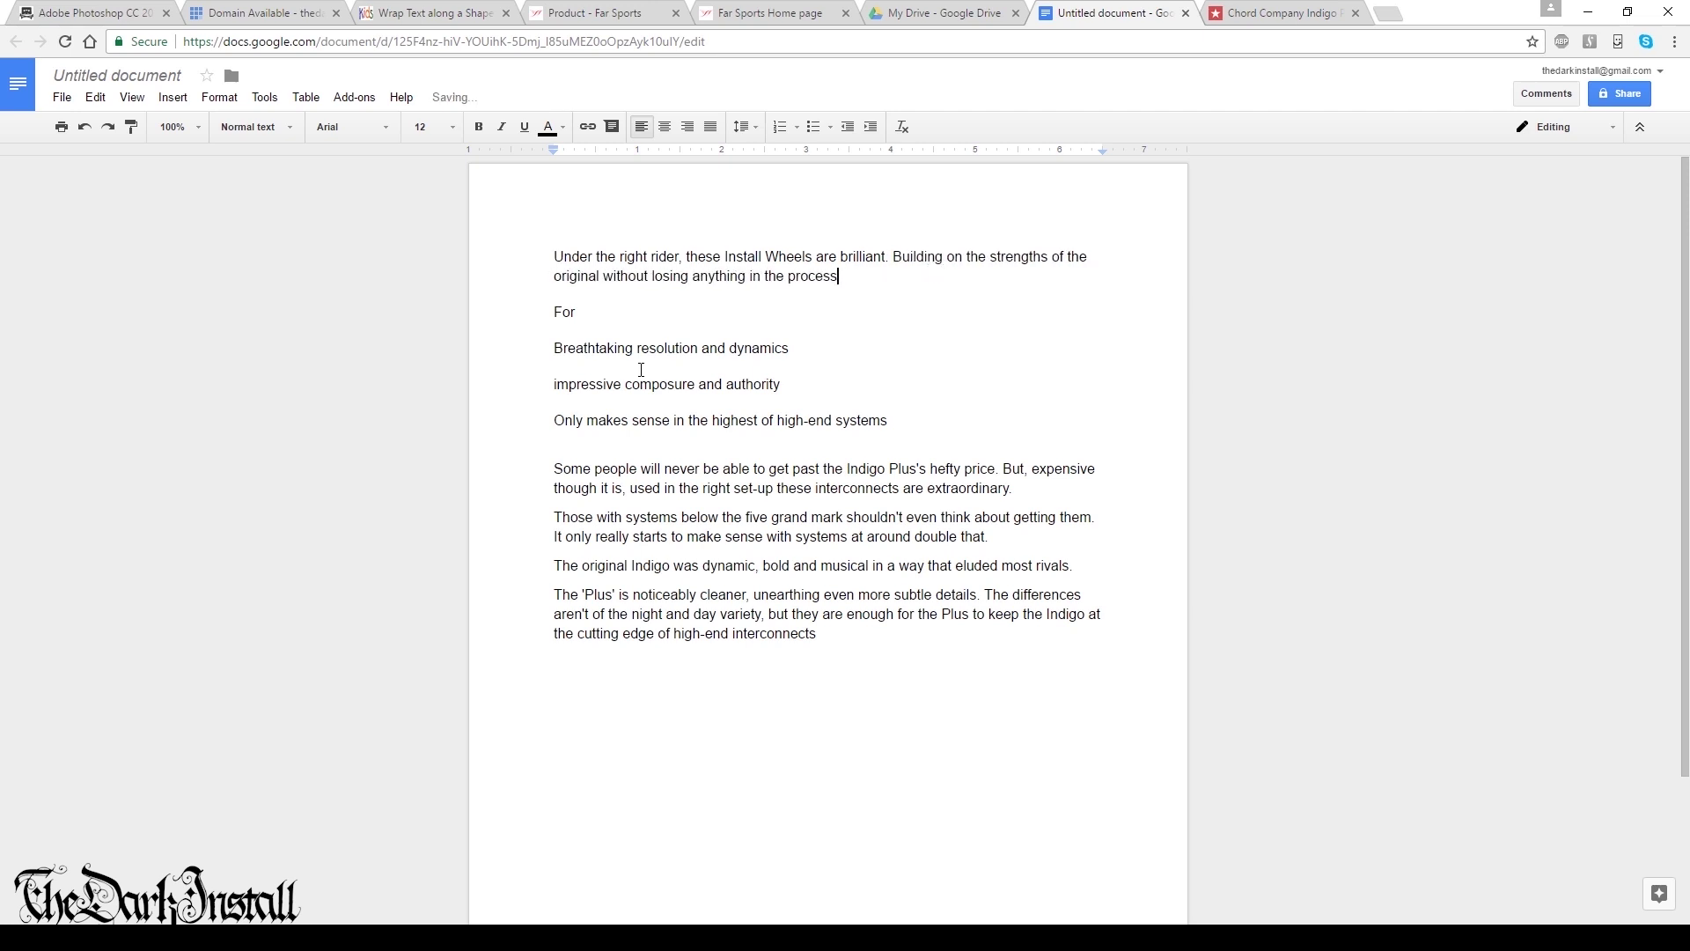
pyautogui.press('End')
# - Rewrite the Breathtaking line as 'The uncanny carbon layup elicits breathtaking…' ending with sprinting and the post-Coffee 6%er
pyautogui.press('Down')
pyautogui.press('Down')
pyautogui.press('Down')
pyautogui.press('Down')
pyautogui.press('Down')
pyautogui.press('Home')
pyautogui.write('The uncanny carbon layup ellicits')
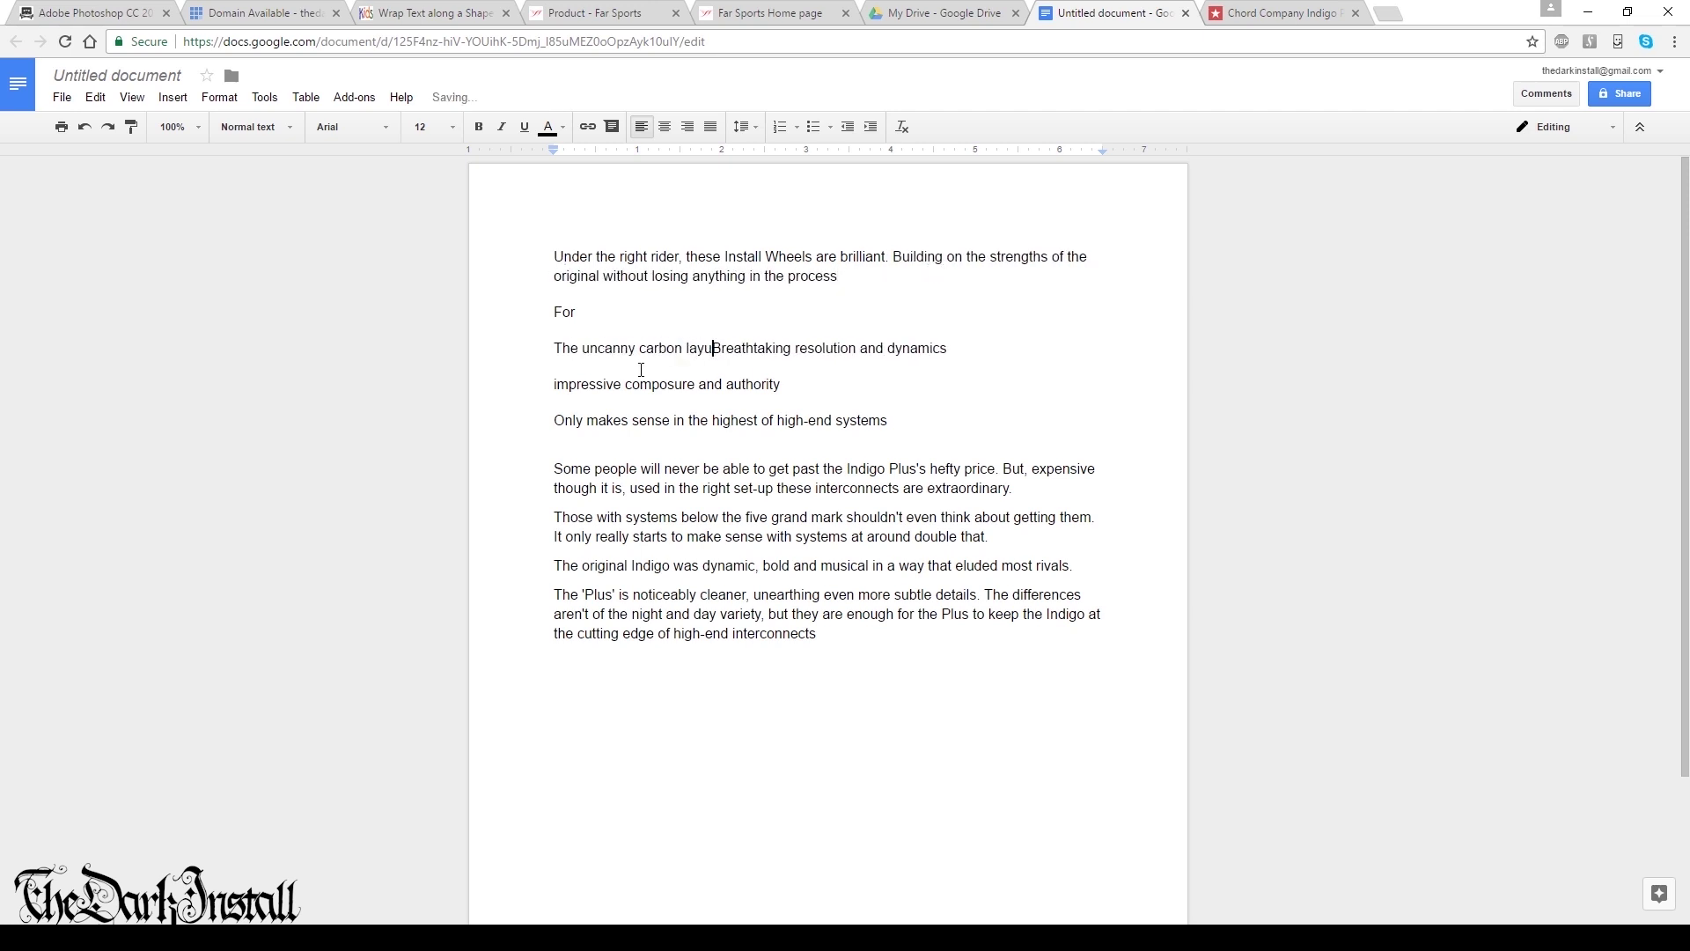
pyautogui.press('Delete')
pyautogui.write('b')
pyautogui.rightClick(749, 349)
pyautogui.click(792, 392)
pyautogui.click(1018, 358)
pyautogui.write('when both laying down the powe r')
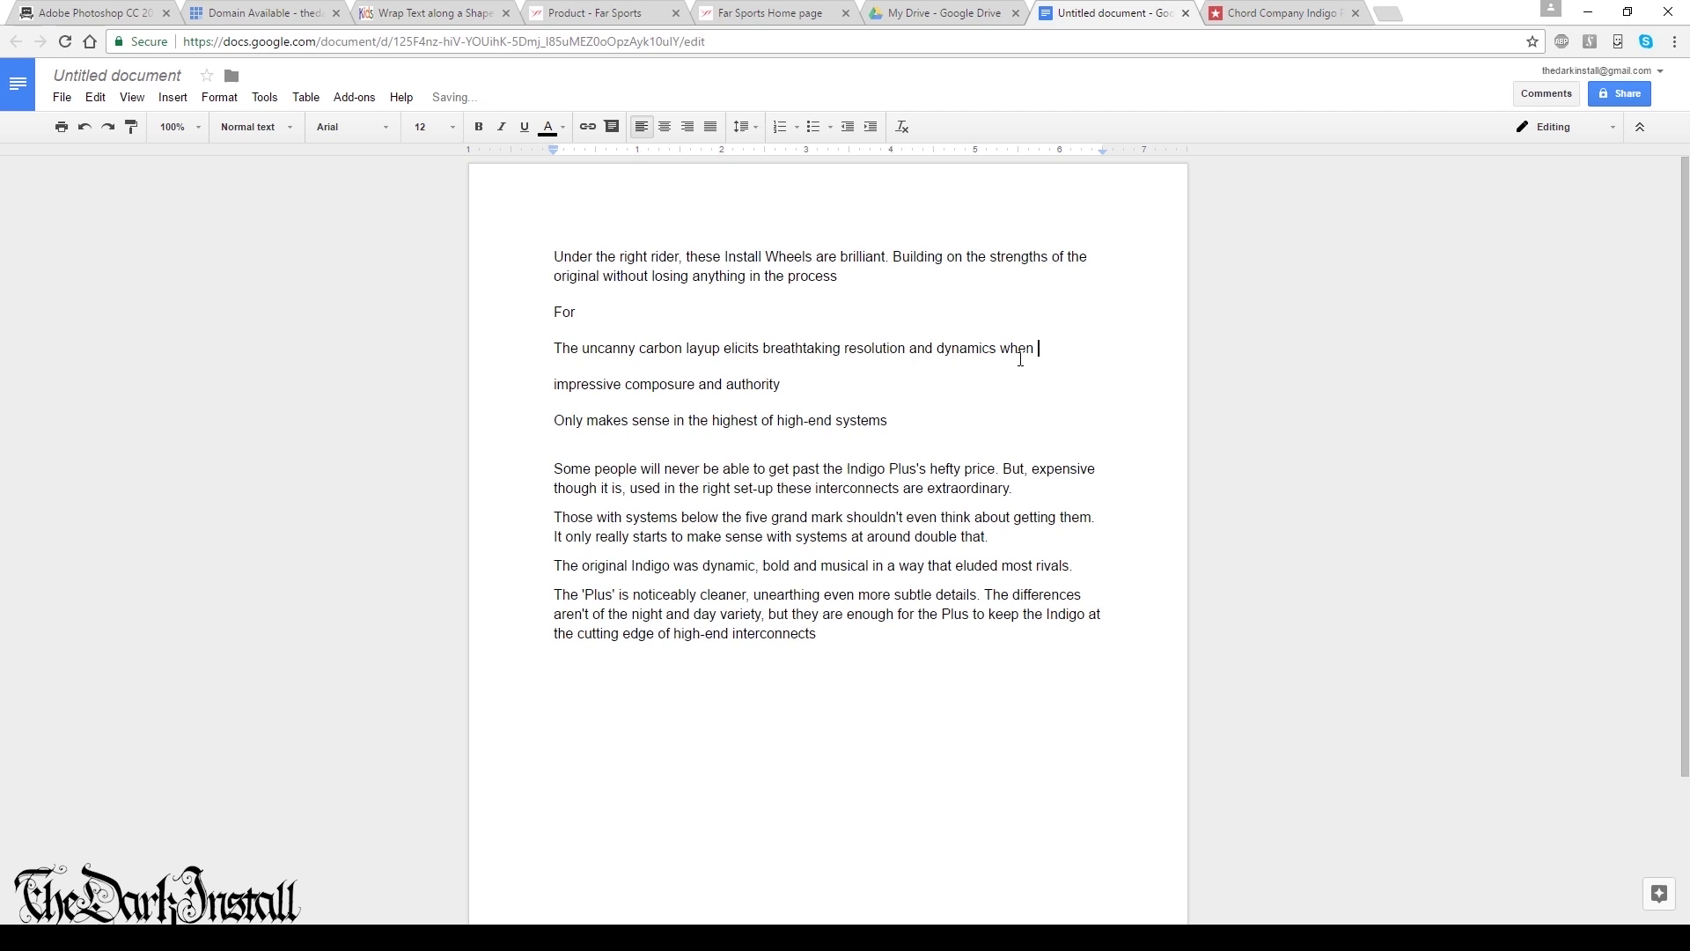
pyautogui.press('BackSpace')
pyautogui.press('BackSpace')
pyautogui.write('r in a sprint and ')
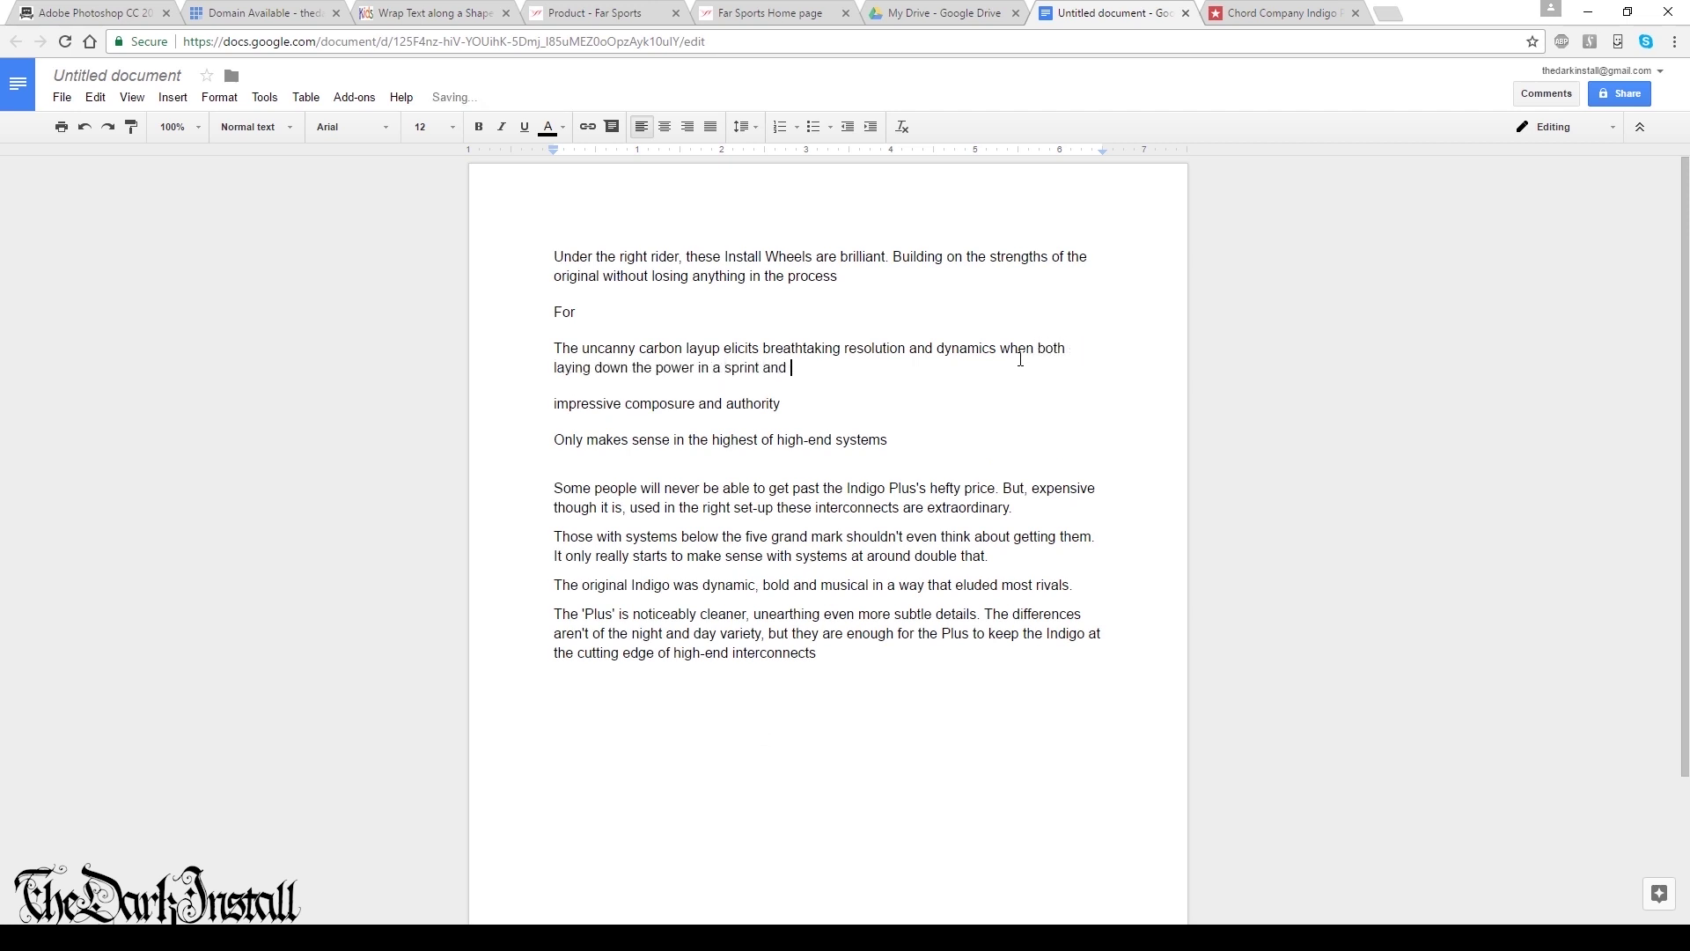
pyautogui.write('cadence sessioning your favourite post-Coffee stop 6%er.')
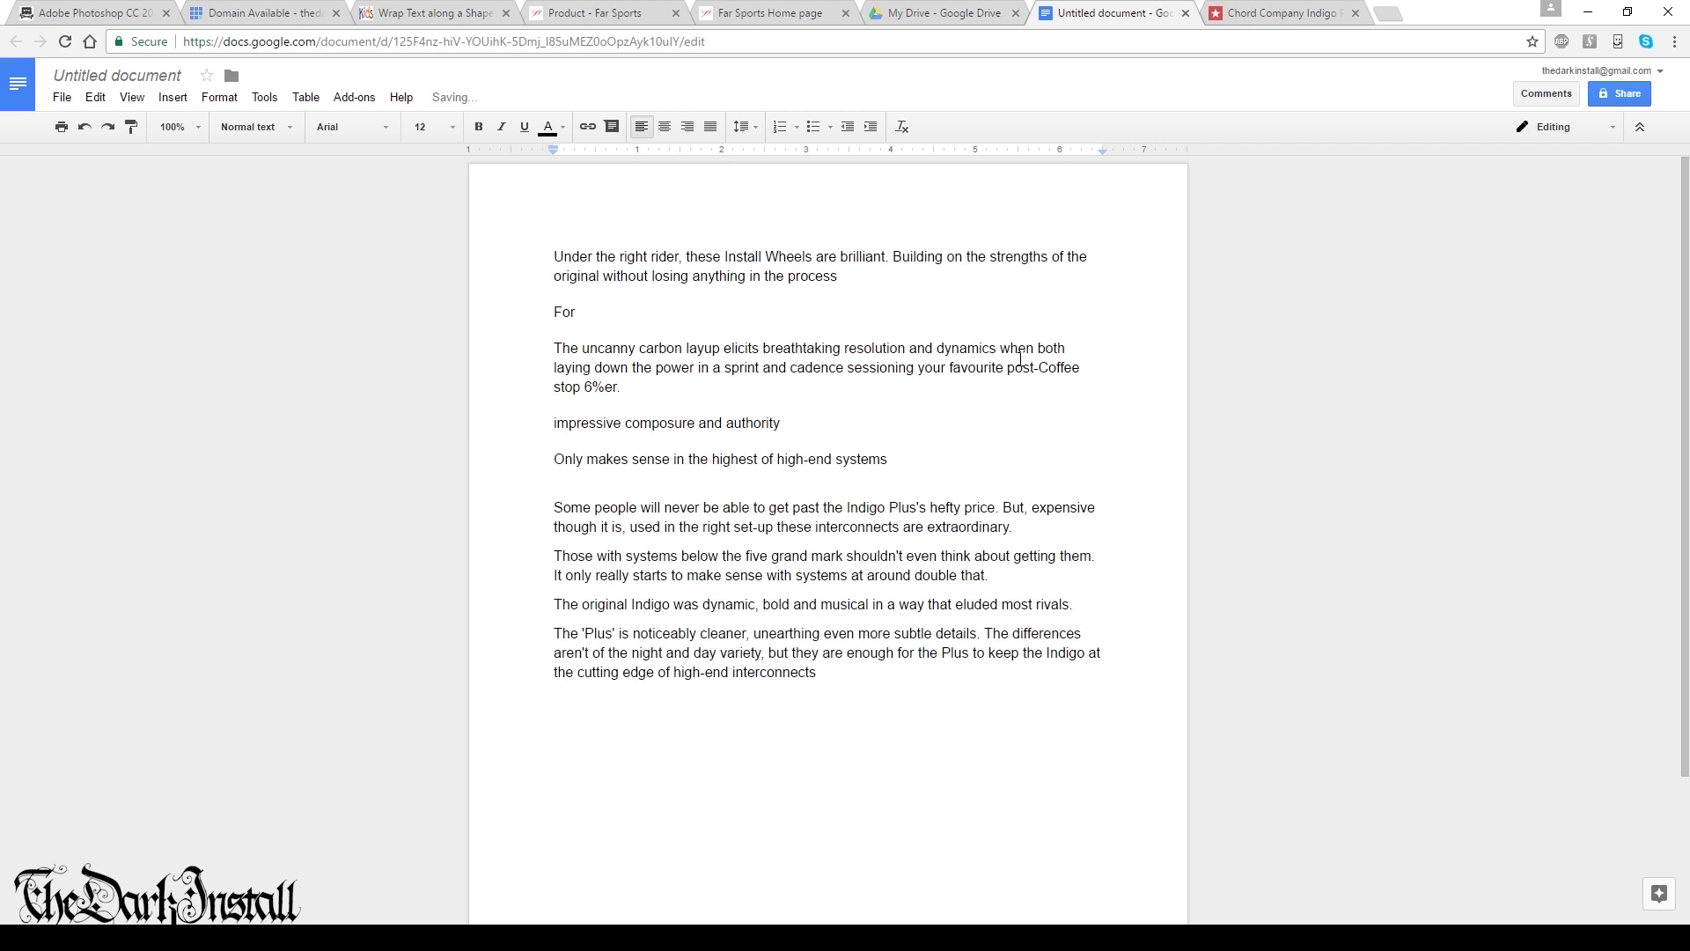
# - Rewrite the composure line: 'While being extremely light, they also bely…' ending 'on display with no shame.'
pyautogui.press('Right')
pyautogui.write('While being extremely light, they also bely')
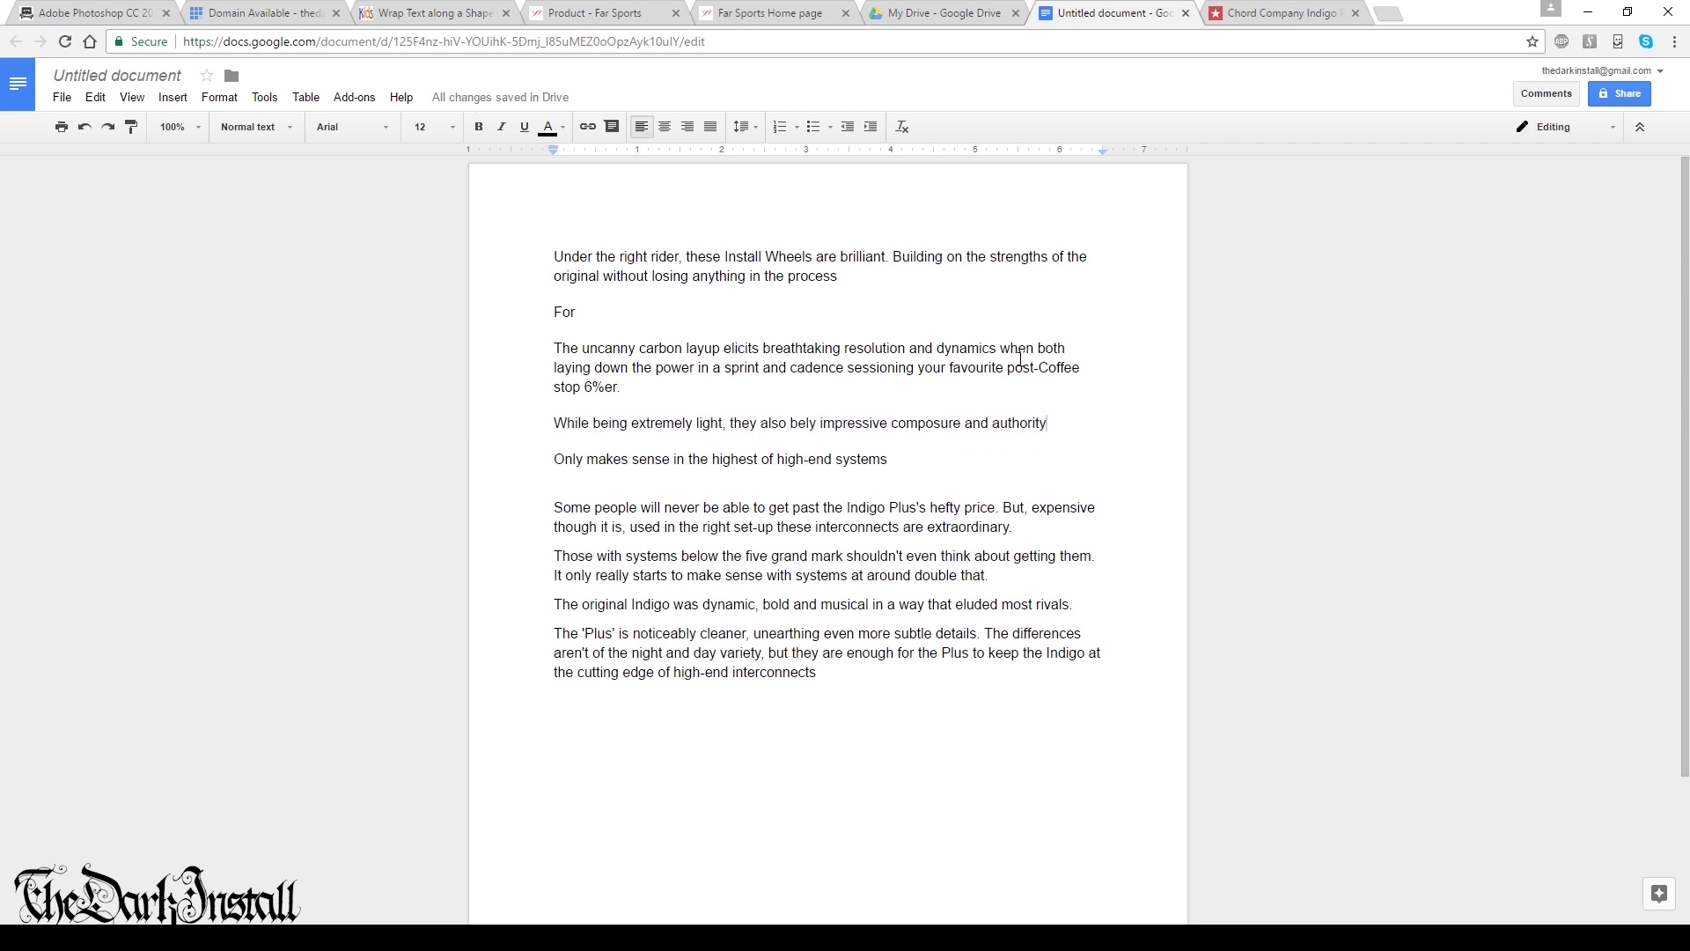
pyautogui.write(', which is a sensation usual')
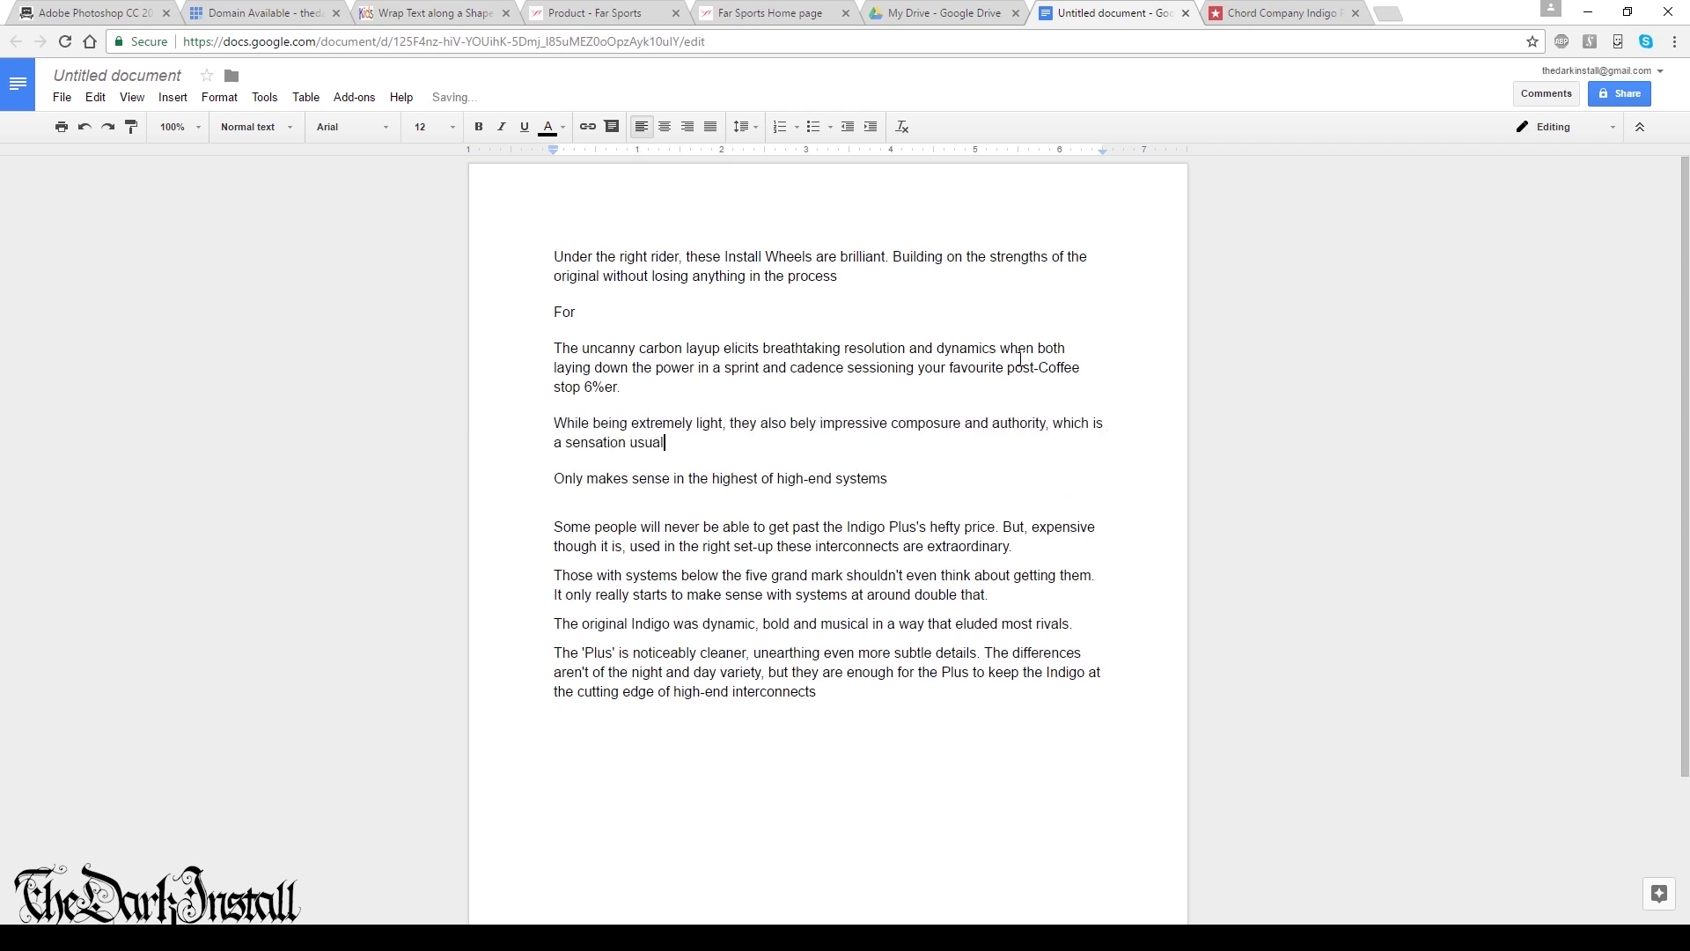
pyautogui.press('Delete')
pyautogui.press('Delete')
pyautogui.press('Delete')
pyautogui.write('ly o')
pyautogui.hotkey('ctrl', 'Left')
pyautogui.hotkey('ctrl', 'Left')
pyautogui.write('which')
pyautogui.press('End')
pyautogui.press('BackSpace')
pyautogui.press('BackSpace')
pyautogui.press('BackSpace')
pyautogui.press('BackSpace')
pyautogui.press('BackSpace')
pyautogui.press('BackSpace')
pyautogui.press('BackSpace')
pyautogui.write('whe')
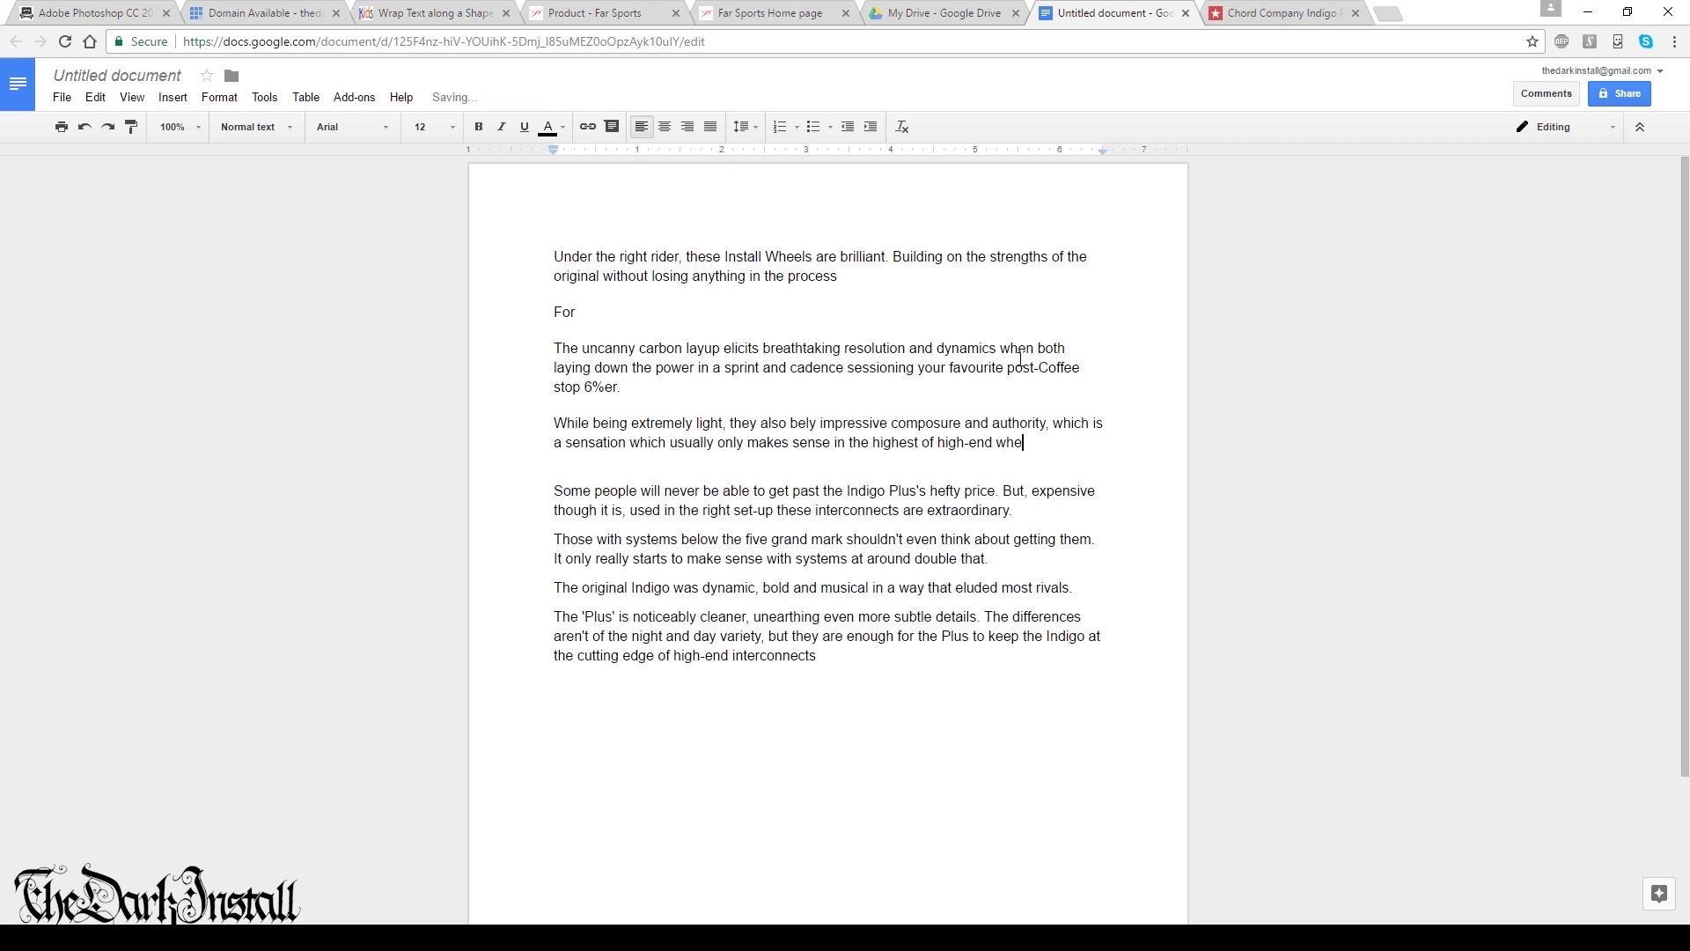
pyautogui.write('el systems, but here it is on display with no shame.')
# - In the next paragraph, replace the Indigo Plus's name with 'Install Wheels' and 'price' with 'aerodynamics'
pyautogui.press('Down')
pyautogui.press('Down')
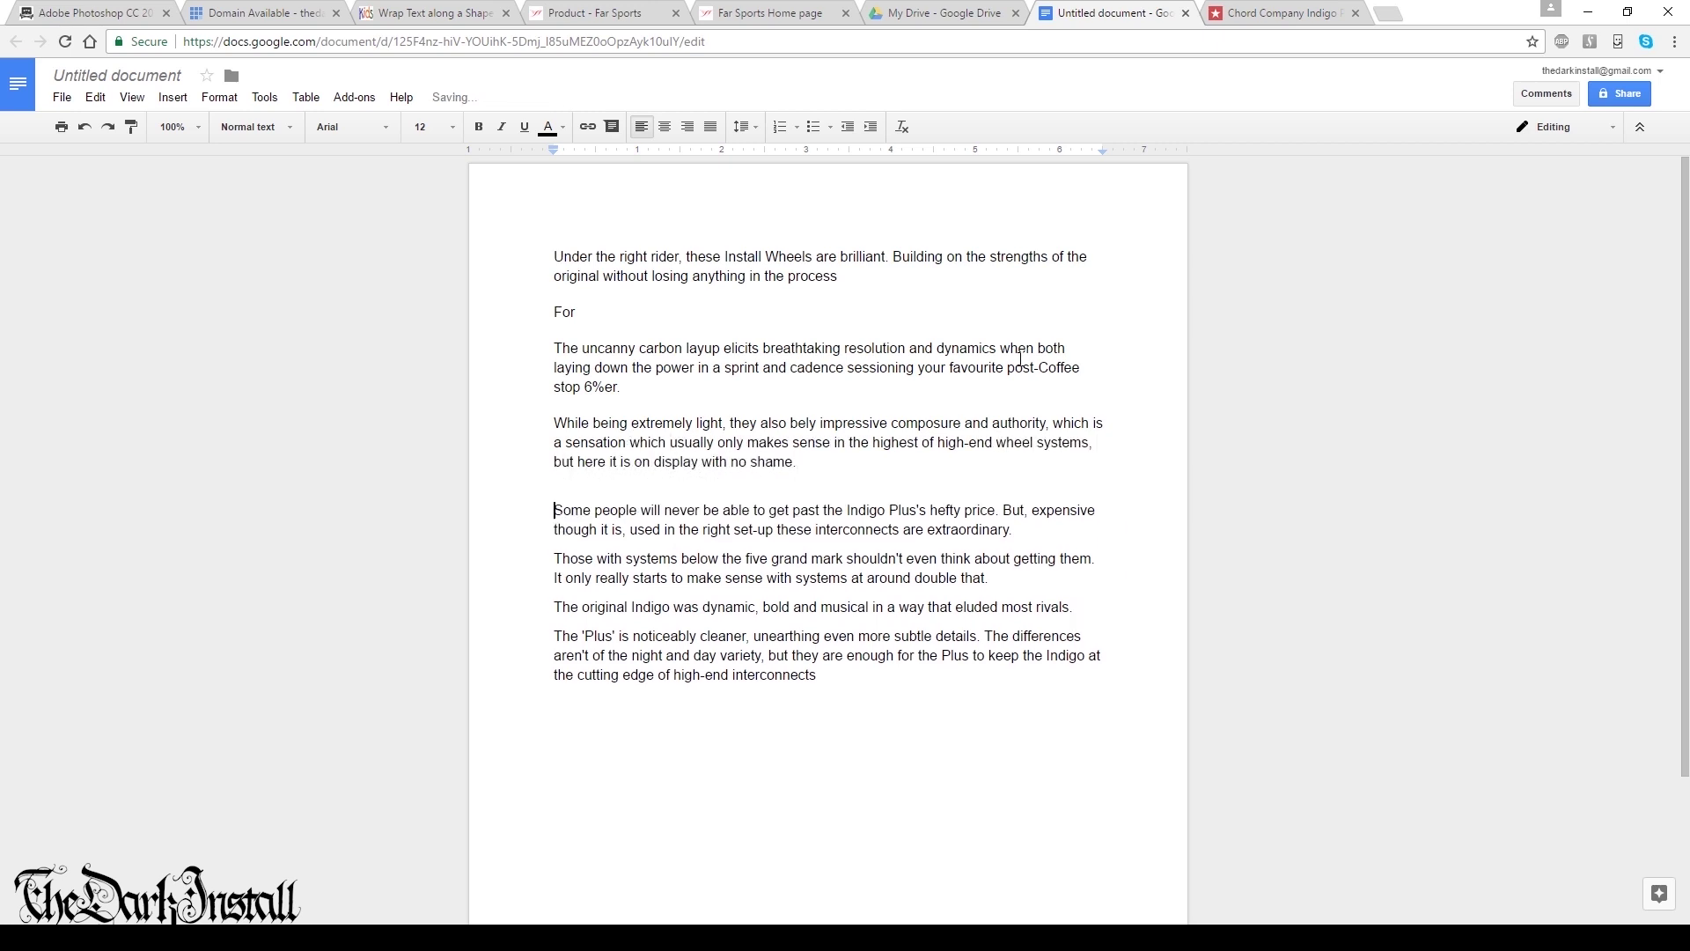
pyautogui.hotkey('ctrl', 'Right')
pyautogui.hotkey('ctrl', 'Right')
pyautogui.hotkey('ctrl', 'Right')
pyautogui.hotkey('ctrl', 'Right')
pyautogui.hotkey('ctrl', 'Right')
pyautogui.hotkey('ctrl', 'Right')
pyautogui.hotkey('ctrl', 'Right')
pyautogui.hotkey('ctrl', 'Right')
pyautogui.hotkey('ctrl', 'Right')
pyautogui.hotkey('ctrl', 'Right')
pyautogui.hotkey('ctrl', 'BackSpace')
pyautogui.write('Install Wheels')
pyautogui.hotkey('ctrl', 'Delete')
pyautogui.hotkey('ctrl', 'Delete')
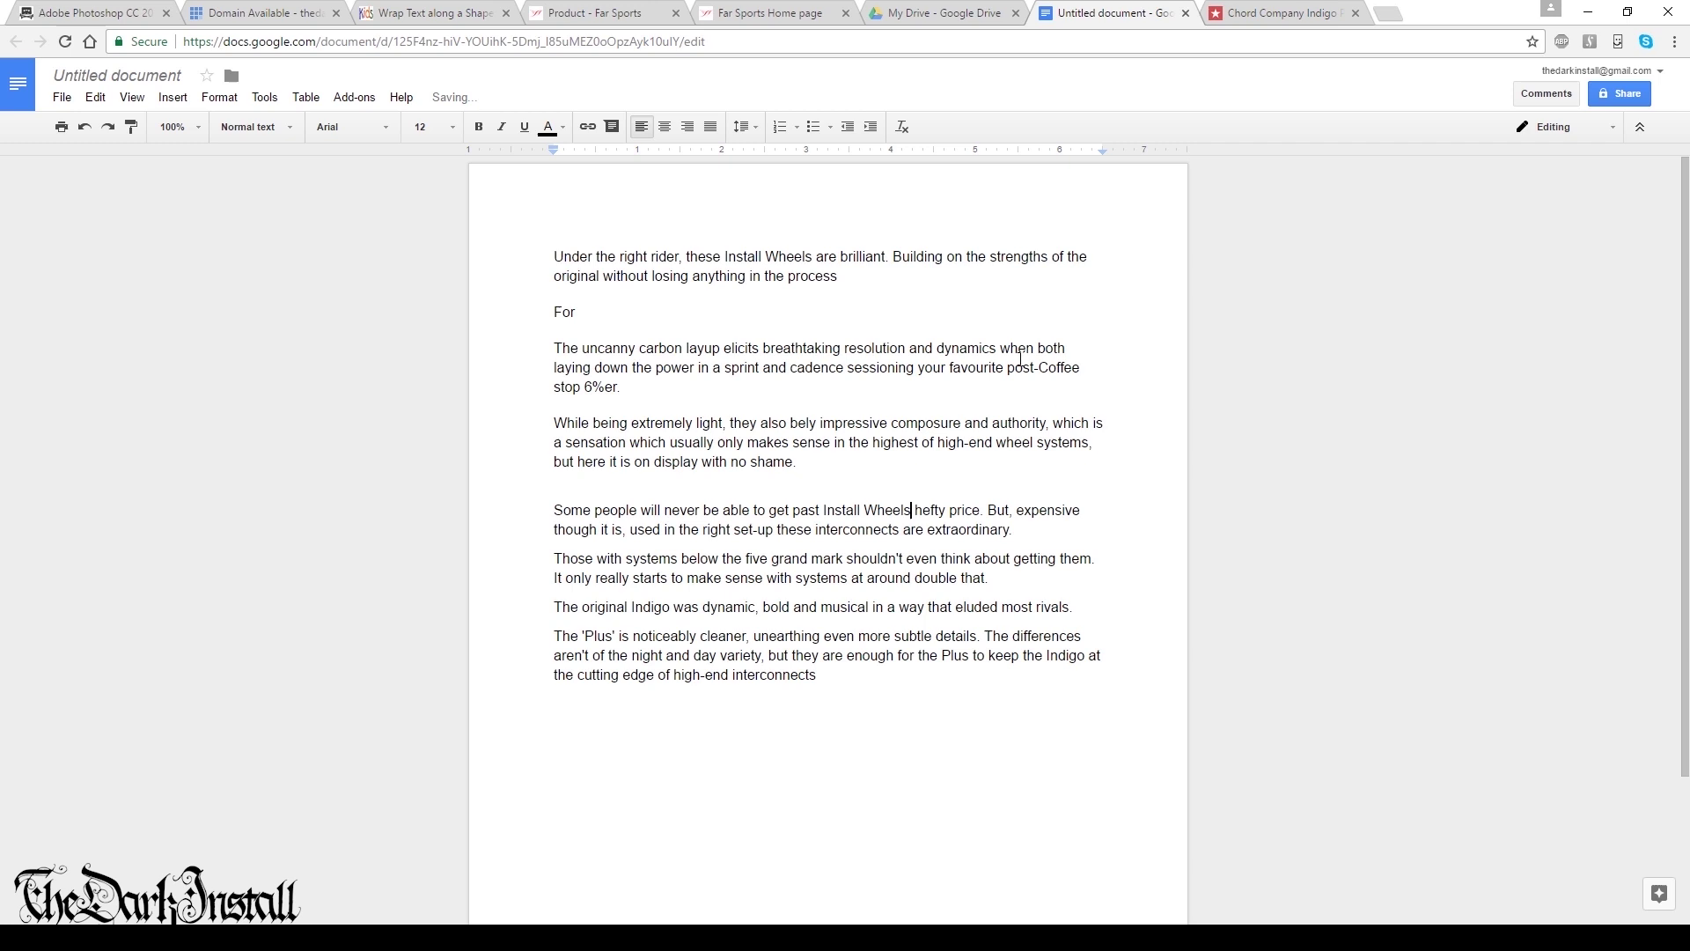
pyautogui.hotkey('ctrl', 'Right')
pyautogui.hotkey('ctrl', 'Right')
pyautogui.hotkey('ctrl', 'Delete')
pyautogui.write('aerodynamics')
pyautogui.press('Delete')
pyautogui.press('Delete')
pyautogui.press('Delete')
pyautogui.write(', b')
# - Continue the sentence with 'wind slicing', 'they are', 'hoops' and 'climbers too'
pyautogui.hotkey('ctrl', 'Right')
pyautogui.hotkey('ctrl', 'Right')
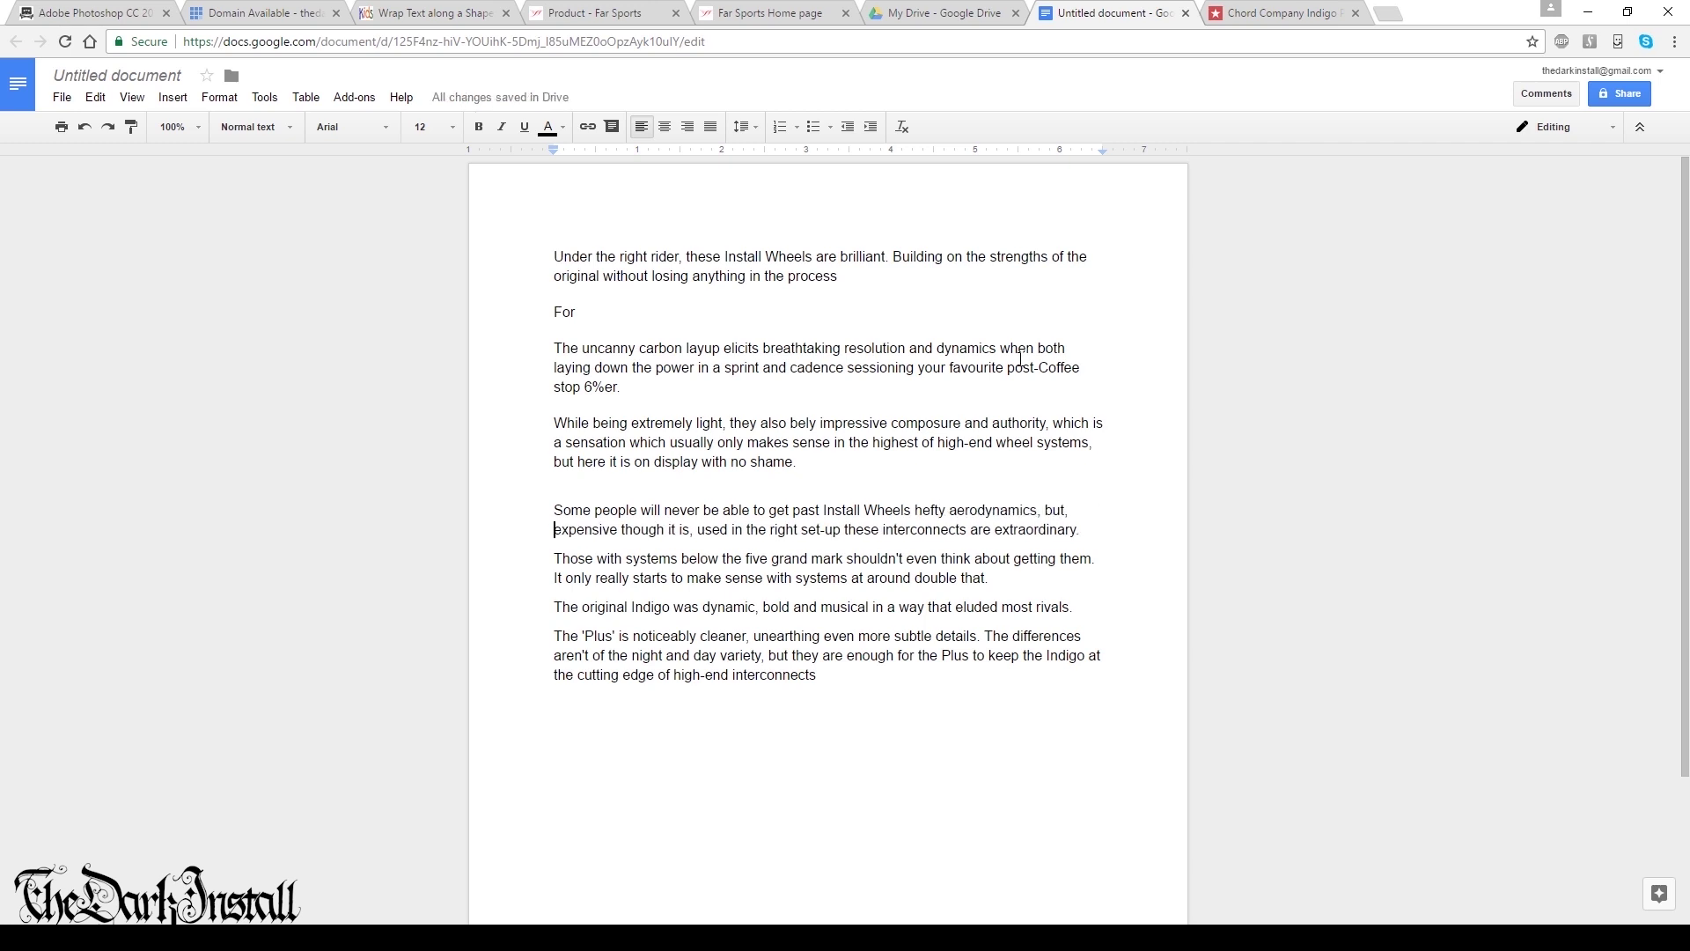
pyautogui.write('wind slicing')
pyautogui.hotkey('ctrl', 'Delete')
pyautogui.hotkey('ctrl', 'Right')
pyautogui.hotkey('ctrl', 'Delete')
pyautogui.press('Delete')
pyautogui.write('they are')
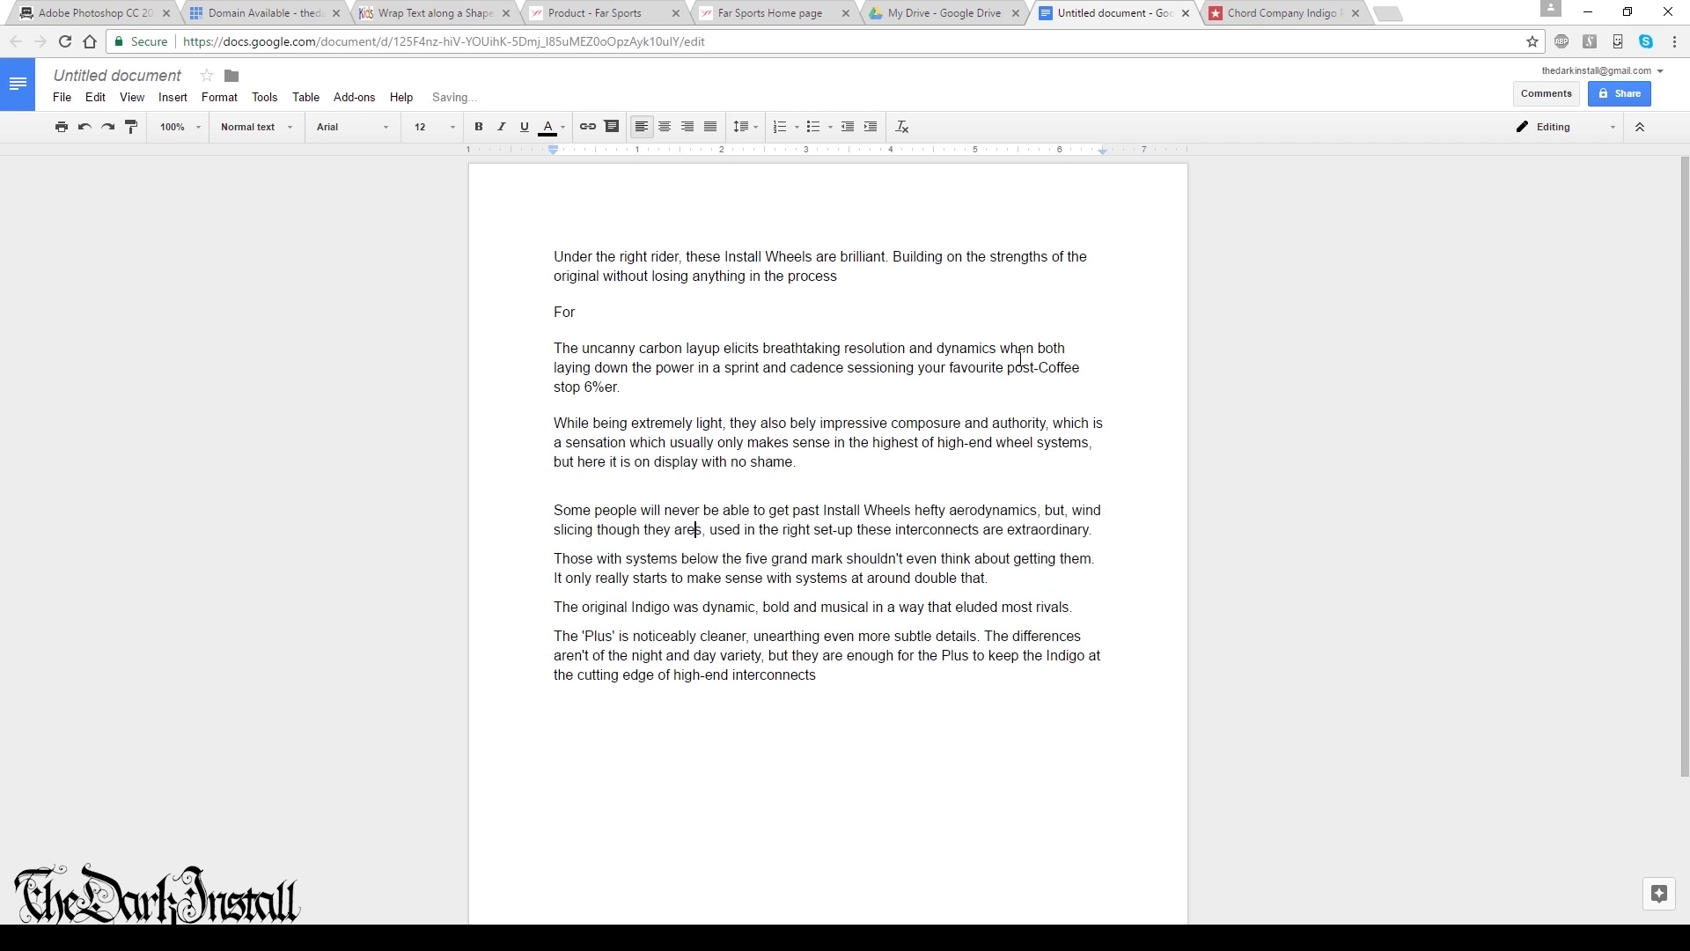
pyautogui.press('Delete')
pyautogui.hotkey('ctrl', 'Right')
pyautogui.hotkey('ctrl', 'Right')
pyautogui.hotkey('ctrl', 'Right')
pyautogui.hotkey('ctrl', 'Right')
pyautogui.hotkey('ctrl', 'Right')
pyautogui.hotkey('ctrl', 'Right')
pyautogui.hotkey('ctrl', 'Right')
pyautogui.hotkey('ctrl', 'Right')
pyautogui.write('hoops')
# - Change 'systems' to 'bikes' and rewrite the price claim, ending 'this figure. But they would be wrong.'
pyautogui.hotkey('ctrl', 'Delete')
pyautogui.hotkey('ctrl', 'Right')
pyautogui.hotkey('ctrl', 'Right')
pyautogui.write('climbers too')
pyautogui.press('Down')
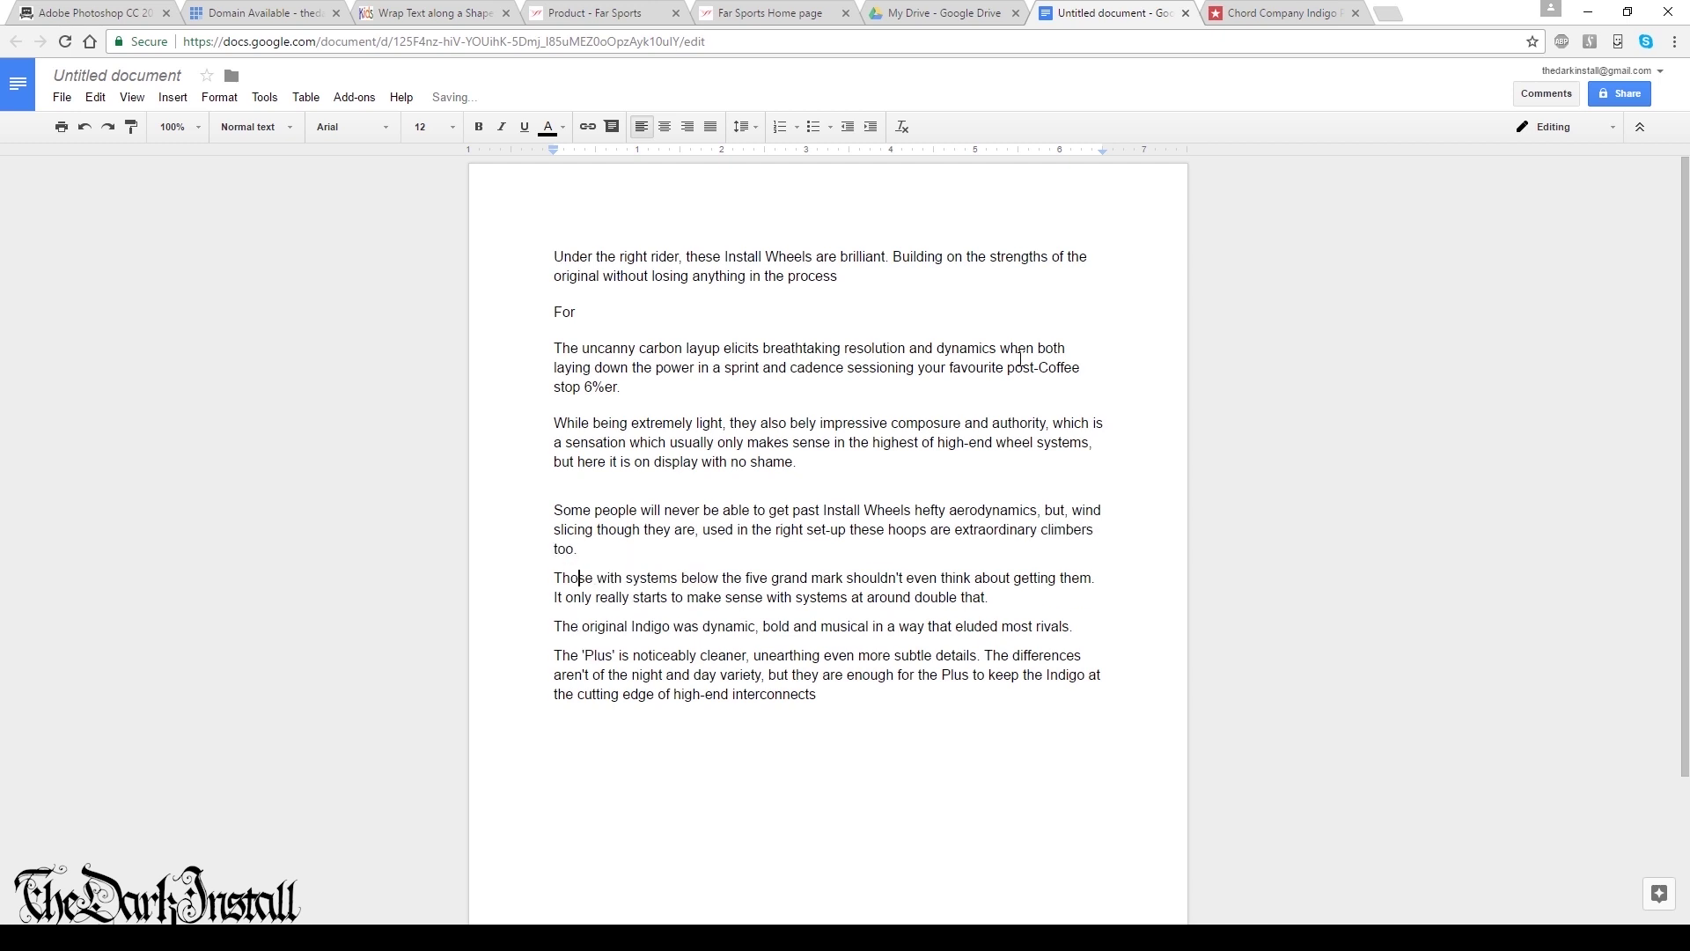
pyautogui.hotkey('ctrl', 'Right')
pyautogui.hotkey('ctrl', 'Right')
pyautogui.write('bikes')
pyautogui.hotkey('ctrl', 'Delete')
pyautogui.hotkey('ctrl', 'Right')
pyautogui.hotkey('ctrl', 'Right')
pyautogui.hotkey('ctrl', 'Right')
pyautogui.hotkey('ctrl', 'Right')
pyautogui.hotkey('ctrl', 'Right')
pyautogui.write('may be ')
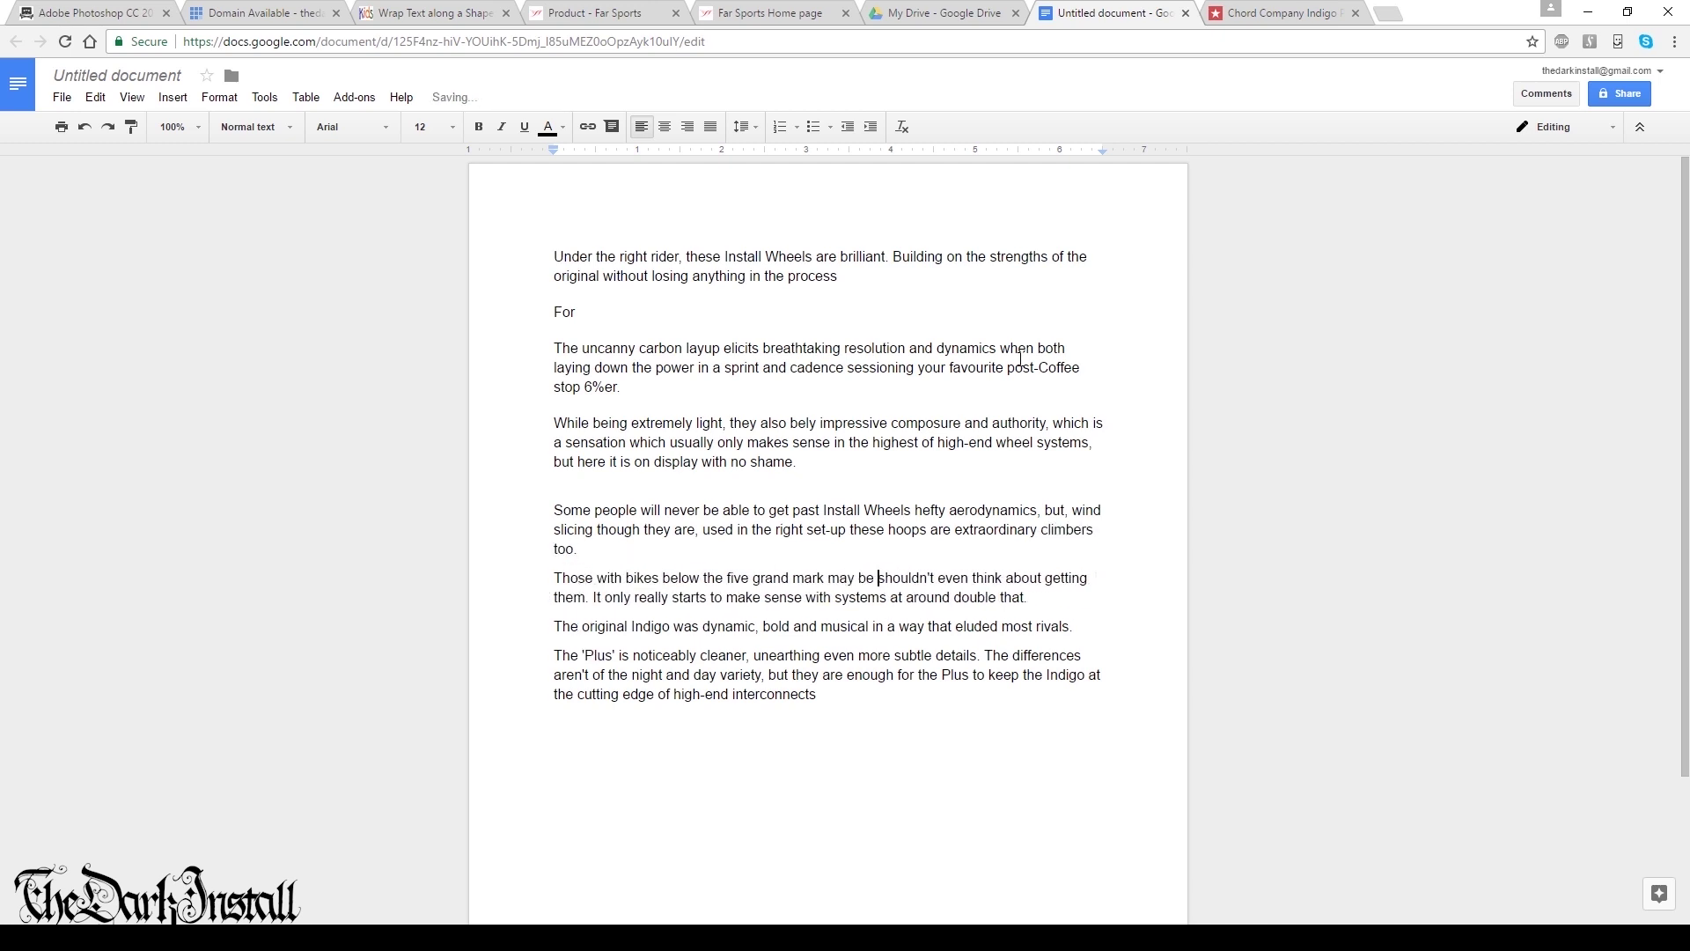
pyautogui.write('mistaken in think they')
pyautogui.hotkey('ctrl', 'Right')
pyautogui.hotkey('ctrl', 'Right')
pyautogui.hotkey('ctrl', 'Right')
pyautogui.hotkey('ctrl', 'Right')
pyautogui.hotkey('ctrl', 'Right')
pyautogui.hotkey('ctrl', 'Right')
pyautogui.hotkey('ctrl', 'Delete')
pyautogui.hotkey('ctrl', 'Delete')
pyautogui.write('; that these kind of whe')
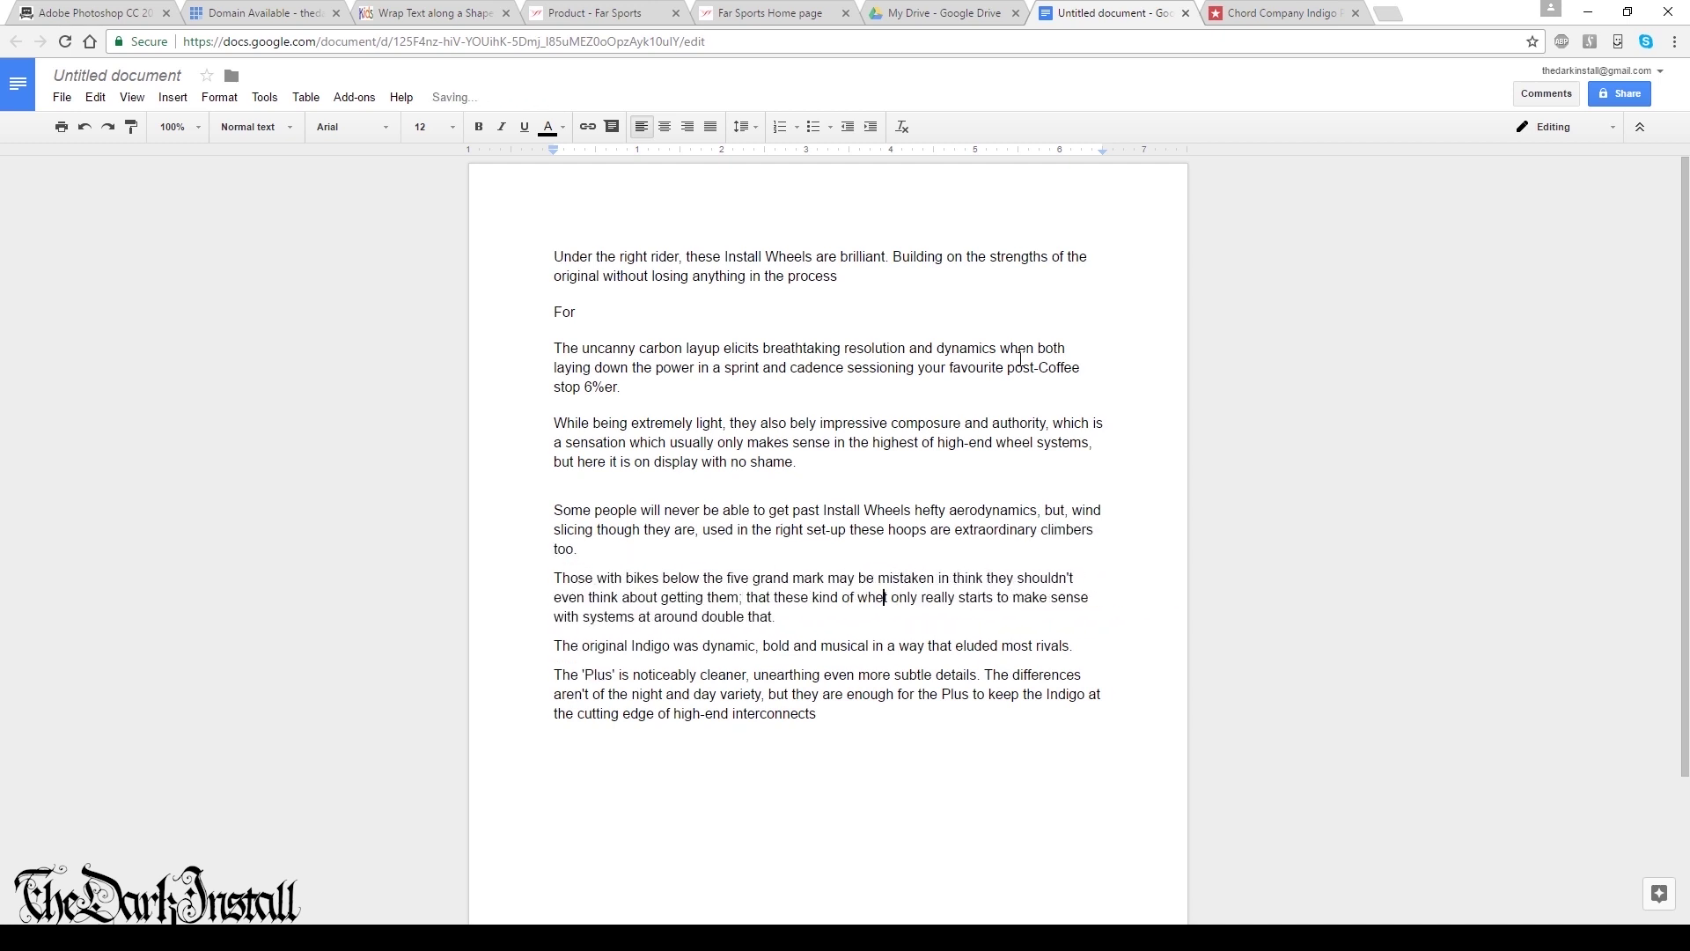
pyautogui.write('els')
pyautogui.hotkey('ctrl', 'Right')
pyautogui.hotkey('ctrl', 'Right')
pyautogui.hotkey('ctrl', 'Right')
pyautogui.hotkey('ctrl', 'Right')
pyautogui.hotkey('ctrl', 'Right')
pyautogui.hotkey('ctrl', 'Right')
pyautogui.hotkey('ctrl', 'Right')
pyautogui.hotkey('ctrl', 'Right')
pyautogui.hotkey('ctrl', 'Delete')
pyautogui.hotkey('ctrl', 'Right')
# - Replace 'The original Indigo was' with 'They are as', add ', heck, even' and change 'eluded' to 'eludes'
pyautogui.hotkey('ctrl', 'Delete')
pyautogui.hotkey('ctrl', 'Delete')
pyautogui.hotkey('ctrl', 'Delete')
pyautogui.write('this figure.  B')
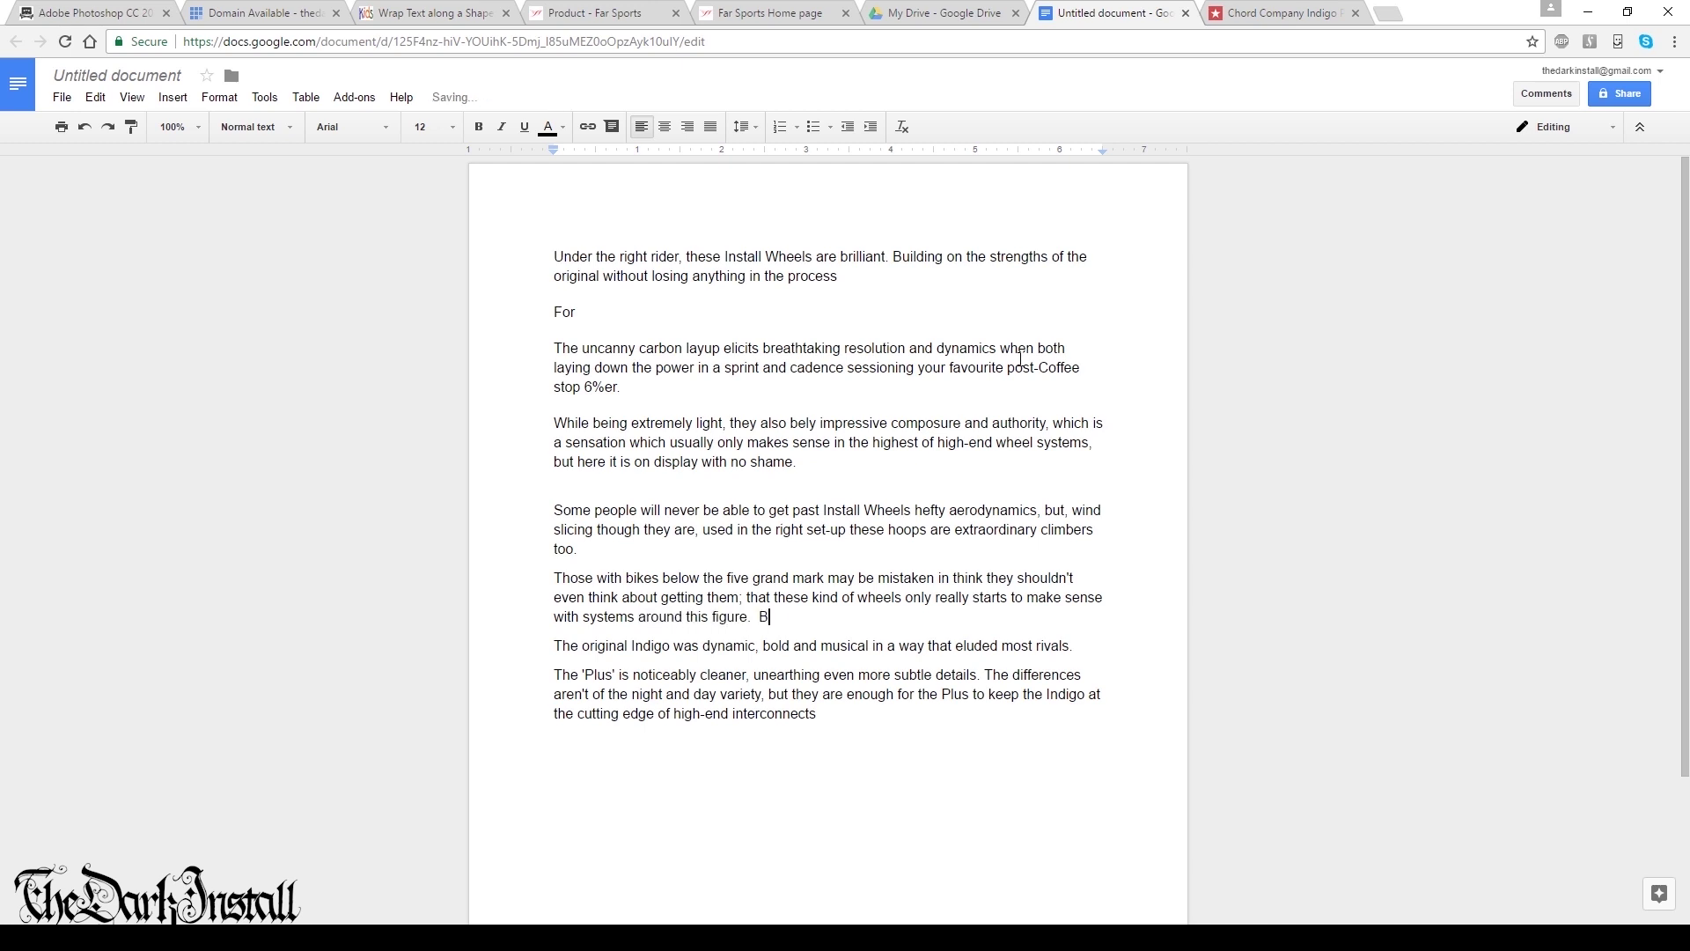
pyautogui.write('ut they would be wrong.')
pyautogui.hotkey('ctrl', 'Right')
pyautogui.hotkey('ctrl', 'Delete')
pyautogui.hotkey('ctrl', 'Delete')
pyautogui.hotkey('ctrl', 'Delete')
pyautogui.hotkey('ctrl', 'Delete')
pyautogui.write('They are as')
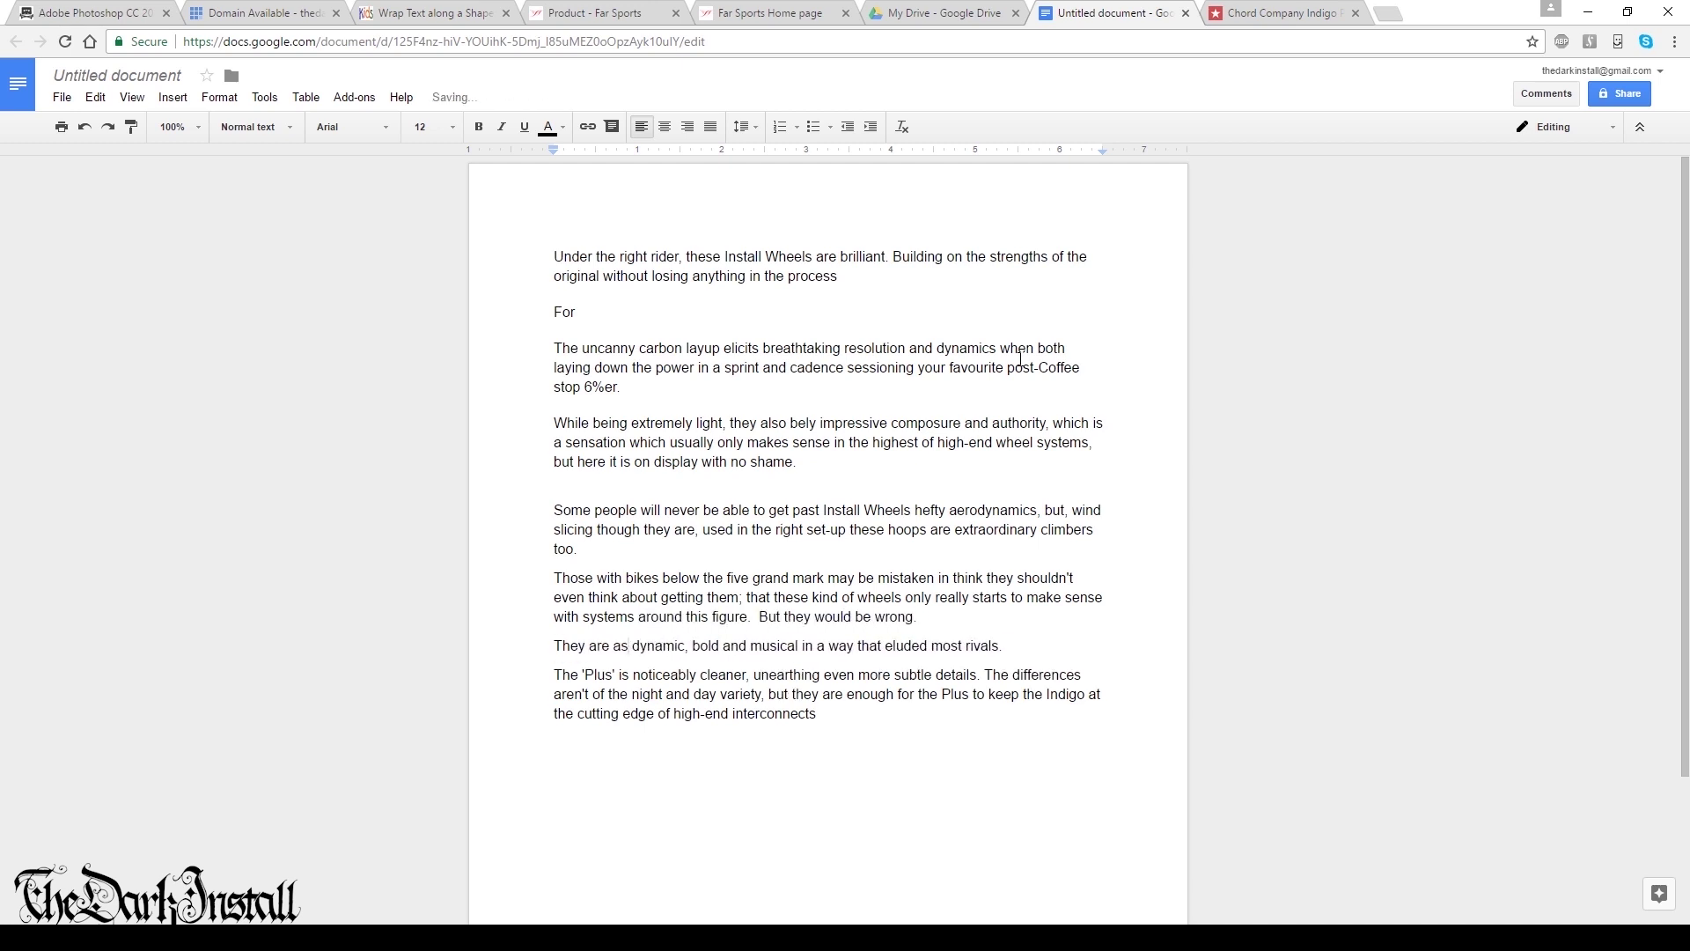
pyautogui.hotkey('ctrl', 'Right')
pyautogui.hotkey('ctrl', 'Right')
pyautogui.hotkey('ctrl', 'Right')
pyautogui.write(', heck, even')
pyautogui.hotkey('ctrl', 'Right')
pyautogui.hotkey('ctrl', 'Right')
pyautogui.hotkey('ctrl', 'Right')
pyautogui.hotkey('ctrl', 'Right')
pyautogui.hotkey('ctrl', 'Right')
pyautogui.press('BackSpace')
pyautogui.write('s')
# - Start the last paragraph with 'Install Wheels will make you ride', adding route-surface and wheel-comparison phrases
pyautogui.hotkey('ctrl', 'Down')
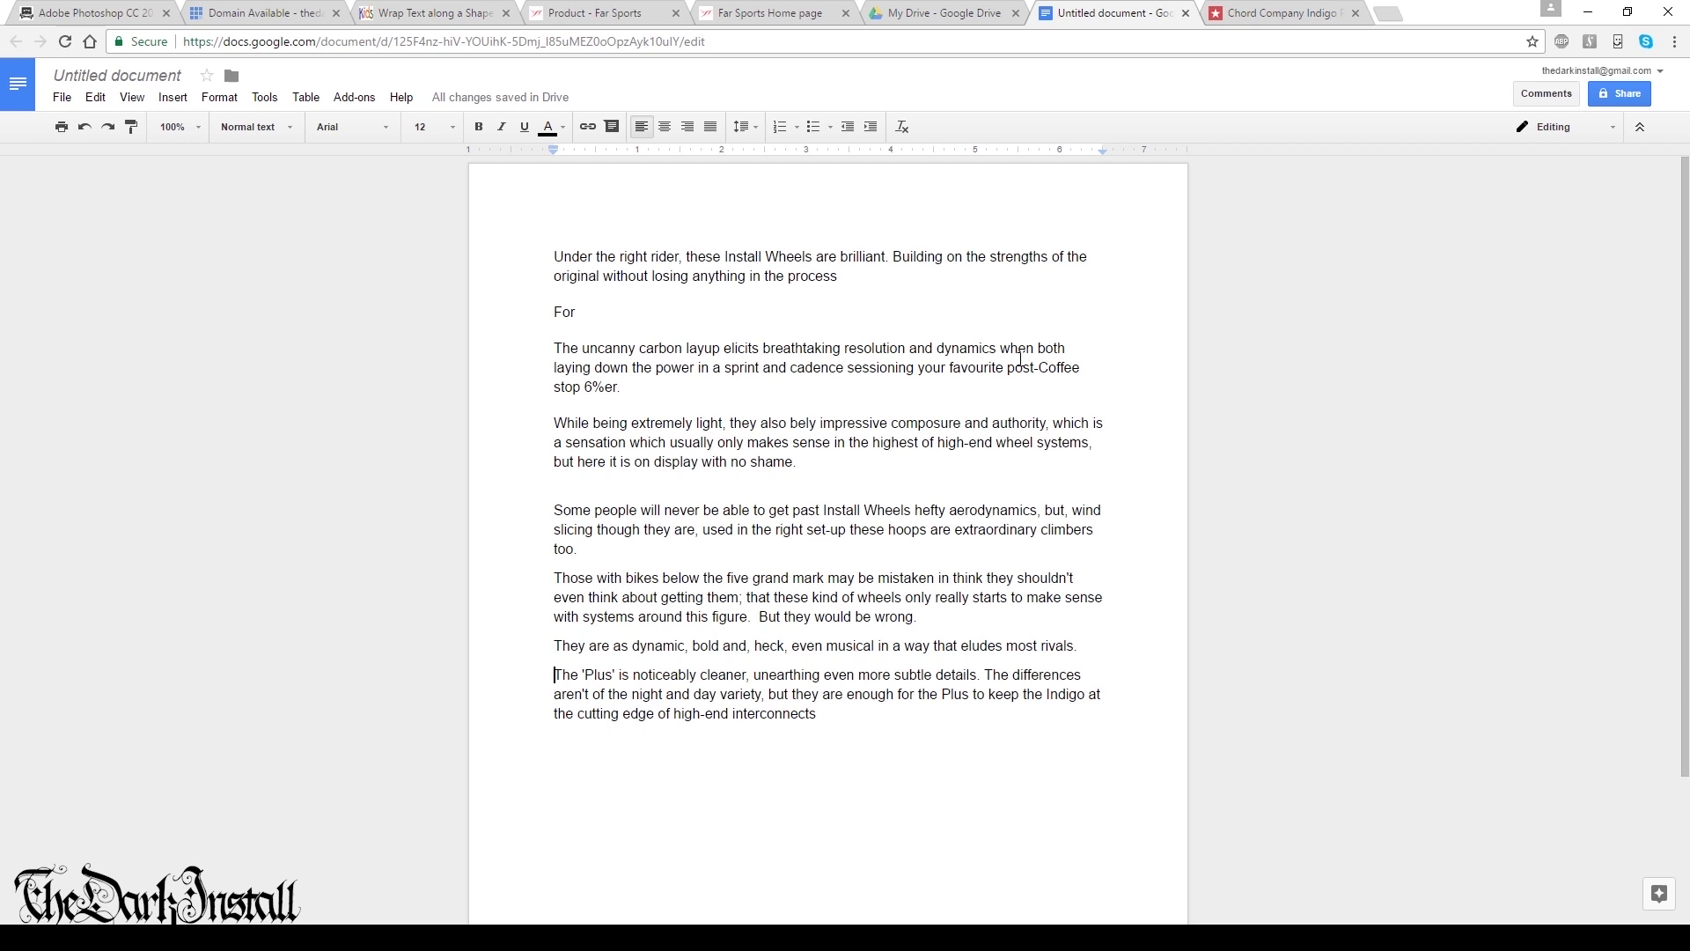
pyautogui.write('Install Wheels')
pyautogui.press('Delete')
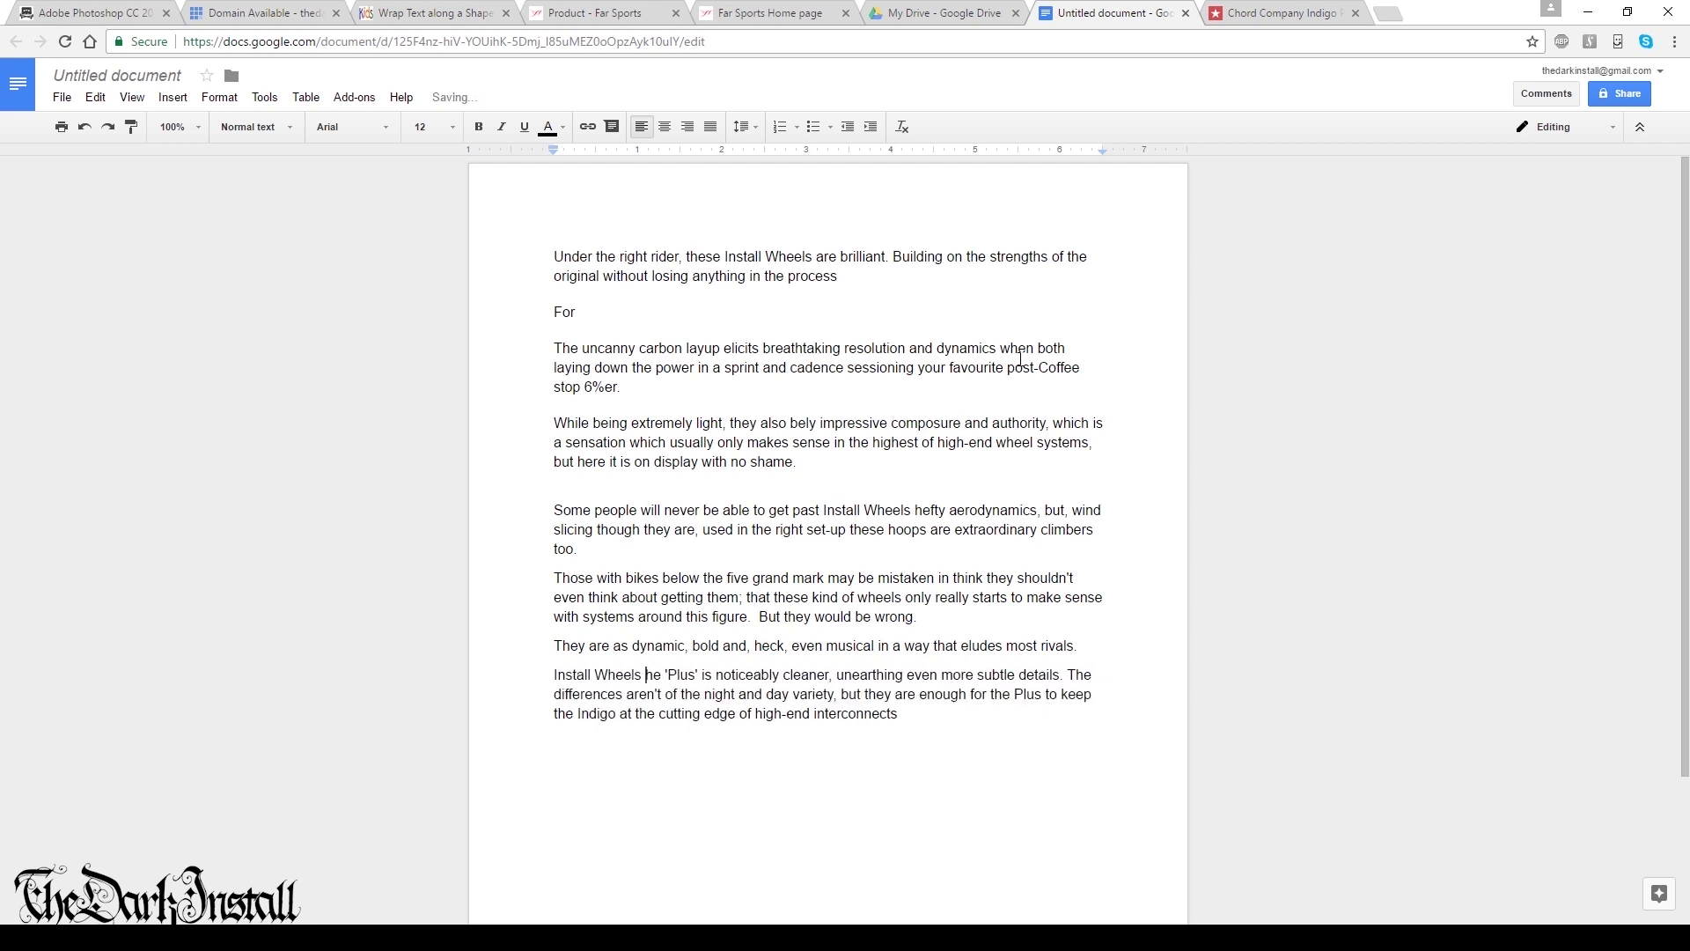
pyautogui.hotkey('ctrl', 'Delete')
pyautogui.write('will make you ride')
pyautogui.hotkey('ctrl', 'Delete')
pyautogui.hotkey('ctrl', 'Delete')
pyautogui.hotkey('ctrl', 'Right')
pyautogui.hotkey('ctrl', 'Right')
pyautogui.hotkey('ctrl', 'Right')
pyautogui.hotkey('ctrl', 'Right')
pyautogui.hotkey('ctrl', 'Right')
pyautogui.hotkey('ctrl', 'Right')
pyautogui.hotkey('ctrl', 'Right')
pyautogui.write('in the surfaces you ')
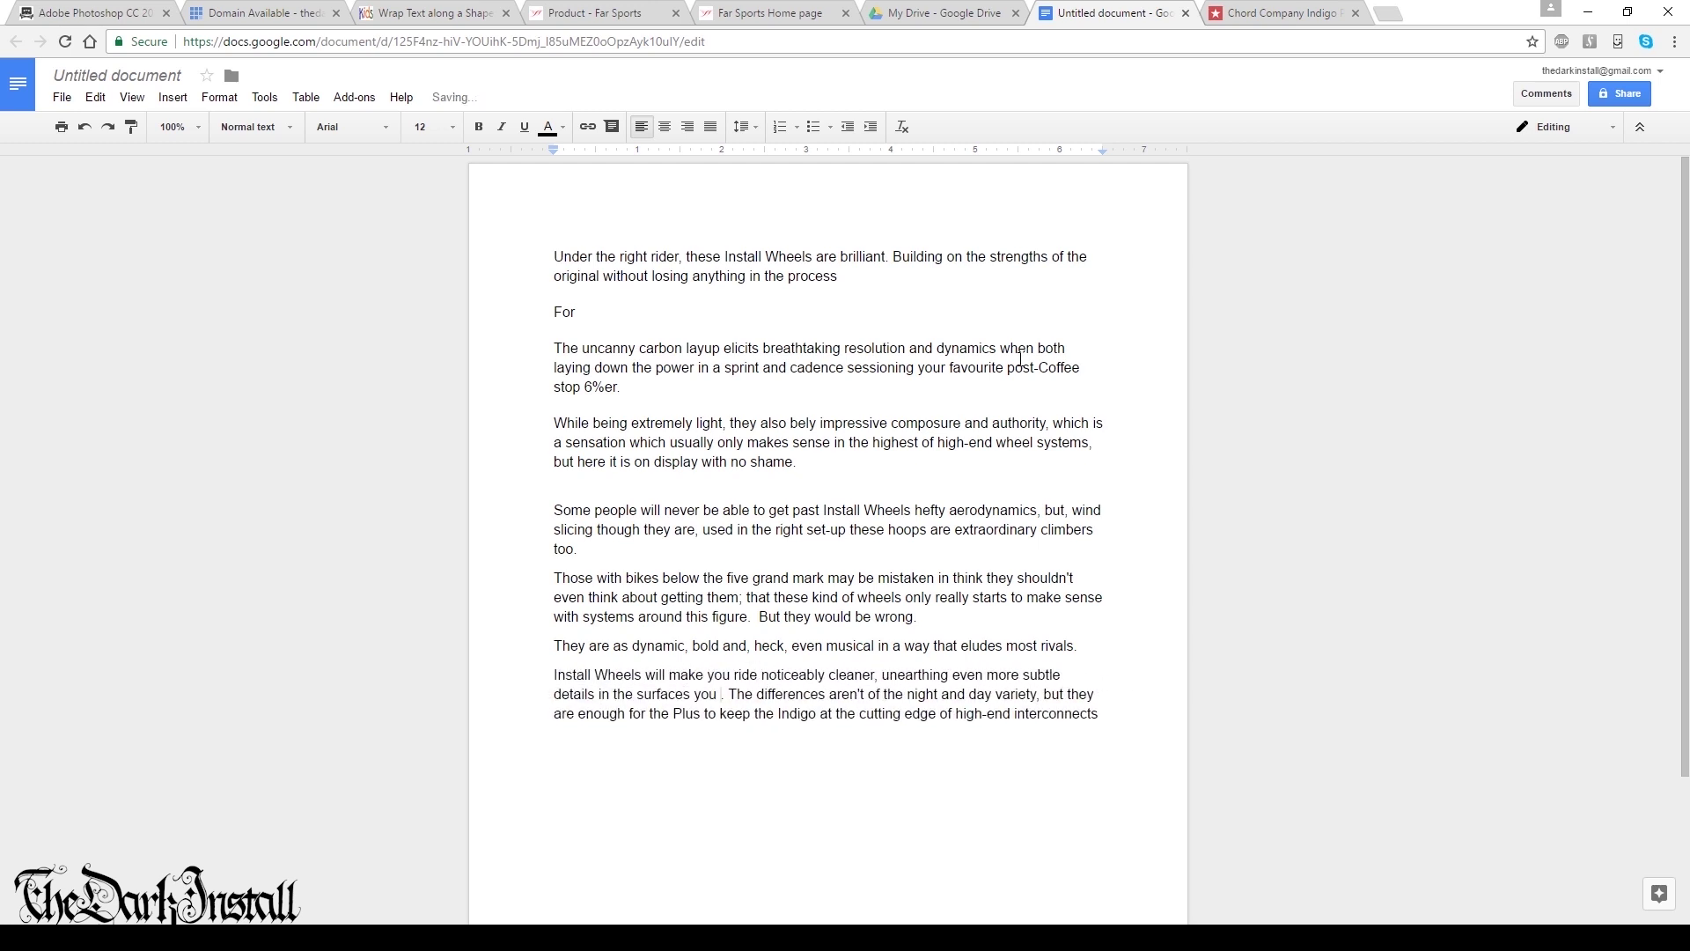
pyautogui.write('shimmer over along your route')
pyautogui.hotkey('ctrl', 'Right')
pyautogui.hotkey('ctrl', 'Right')
pyautogui.hotkey('ctrl', 'Right')
pyautogui.write('betwe')
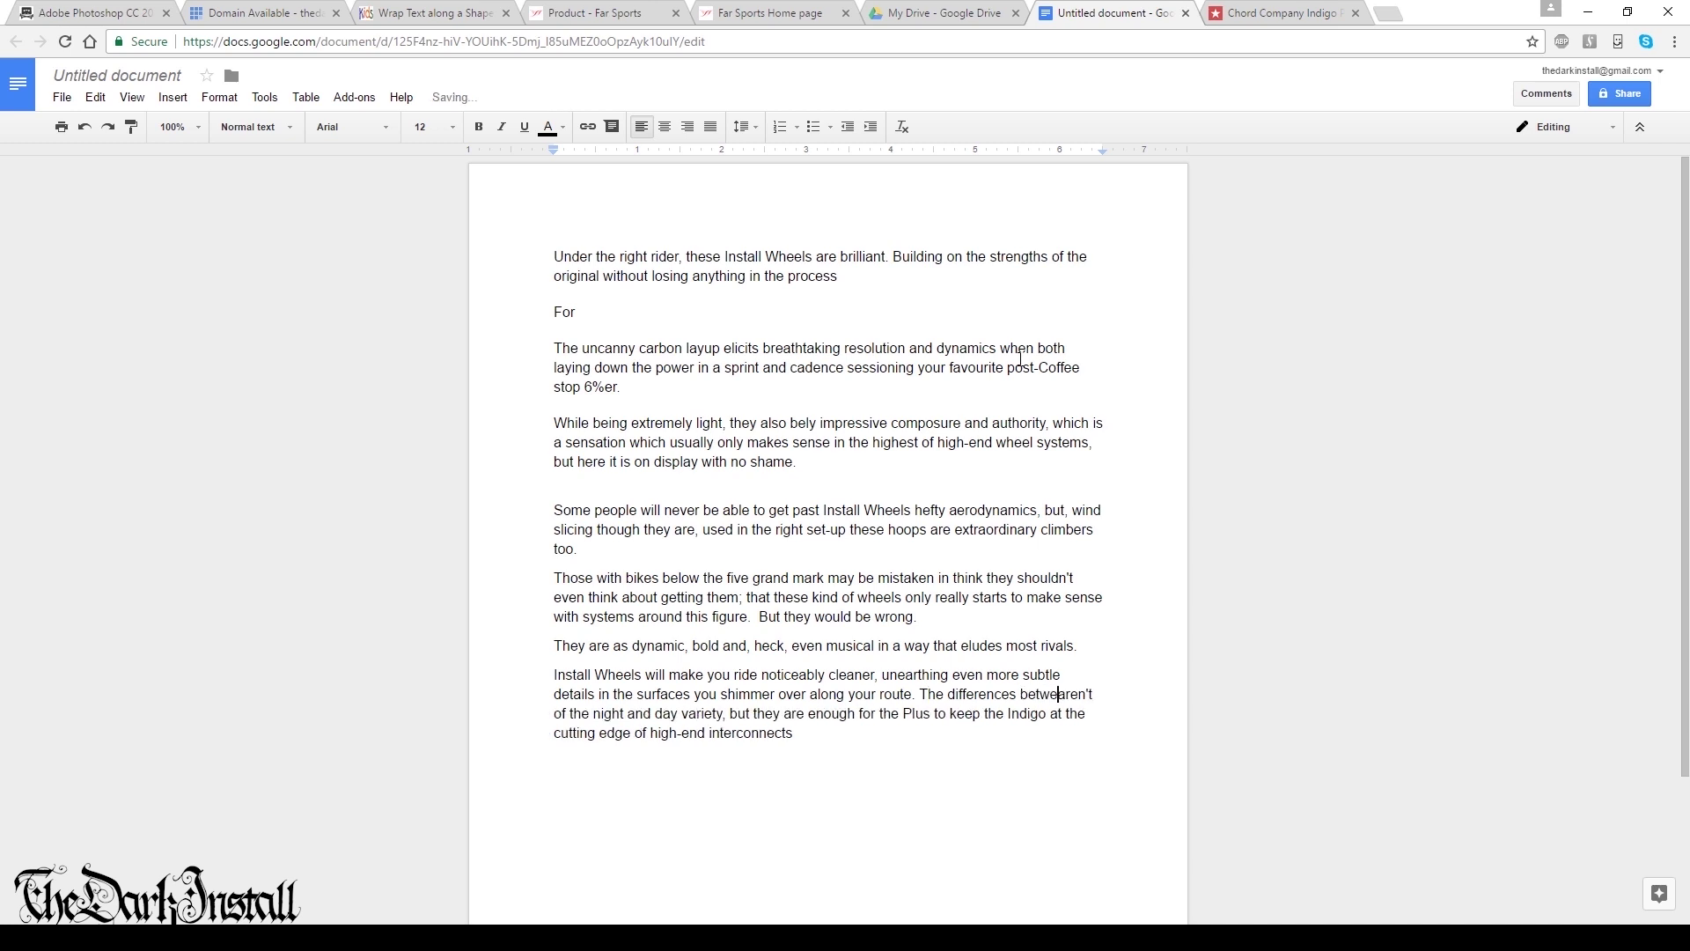
pyautogui.write('en your current wheels and these')
pyautogui.hotkey('ctrl', 'Delete')
pyautogui.write('are')
# - Swap 'but they are' for 'and', 'Plus' for 'Install Wheels black carbon', and 'the Indigo' for 'you'
pyautogui.hotkey('ctrl', 'Right')
pyautogui.hotkey('ctrl', 'Right')
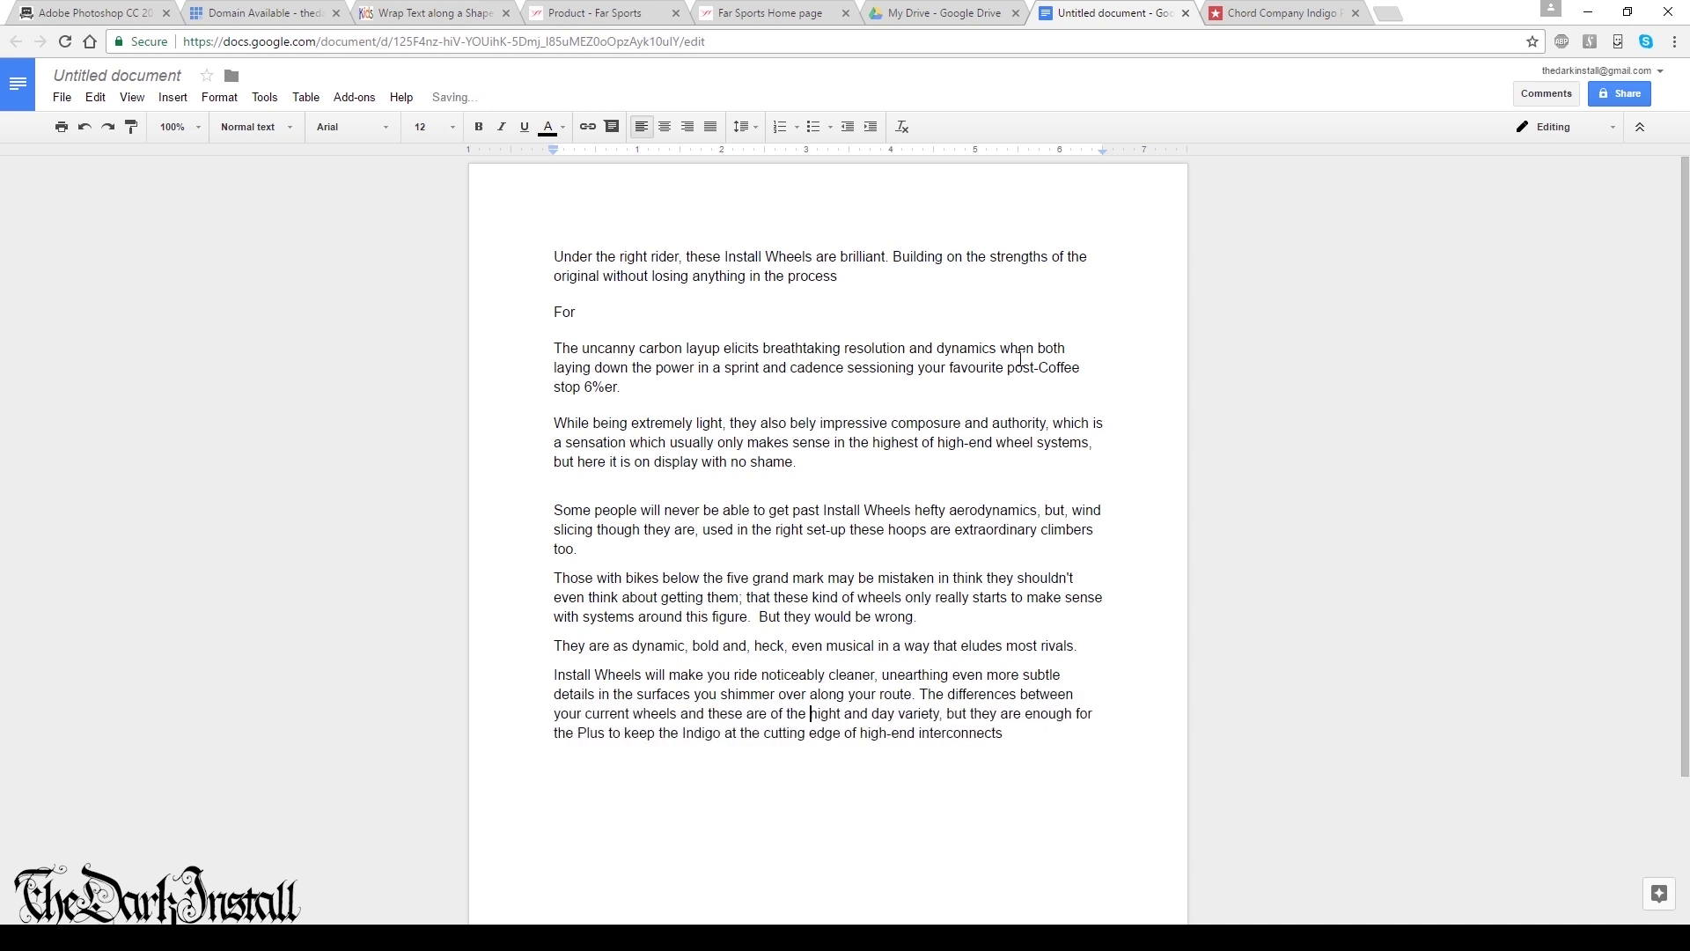
pyautogui.hotkey('ctrl', 'Right')
pyautogui.hotkey('ctrl', 'Right')
pyautogui.hotkey('ctrl', 'Right')
pyautogui.hotkey('ctrl', 'Right')
pyautogui.hotkey('ctrl', 'Delete')
pyautogui.hotkey('ctrl', 'Delete')
pyautogui.hotkey('ctrl', 'Delete')
pyautogui.write('and')
pyautogui.hotkey('ctrl', 'Right')
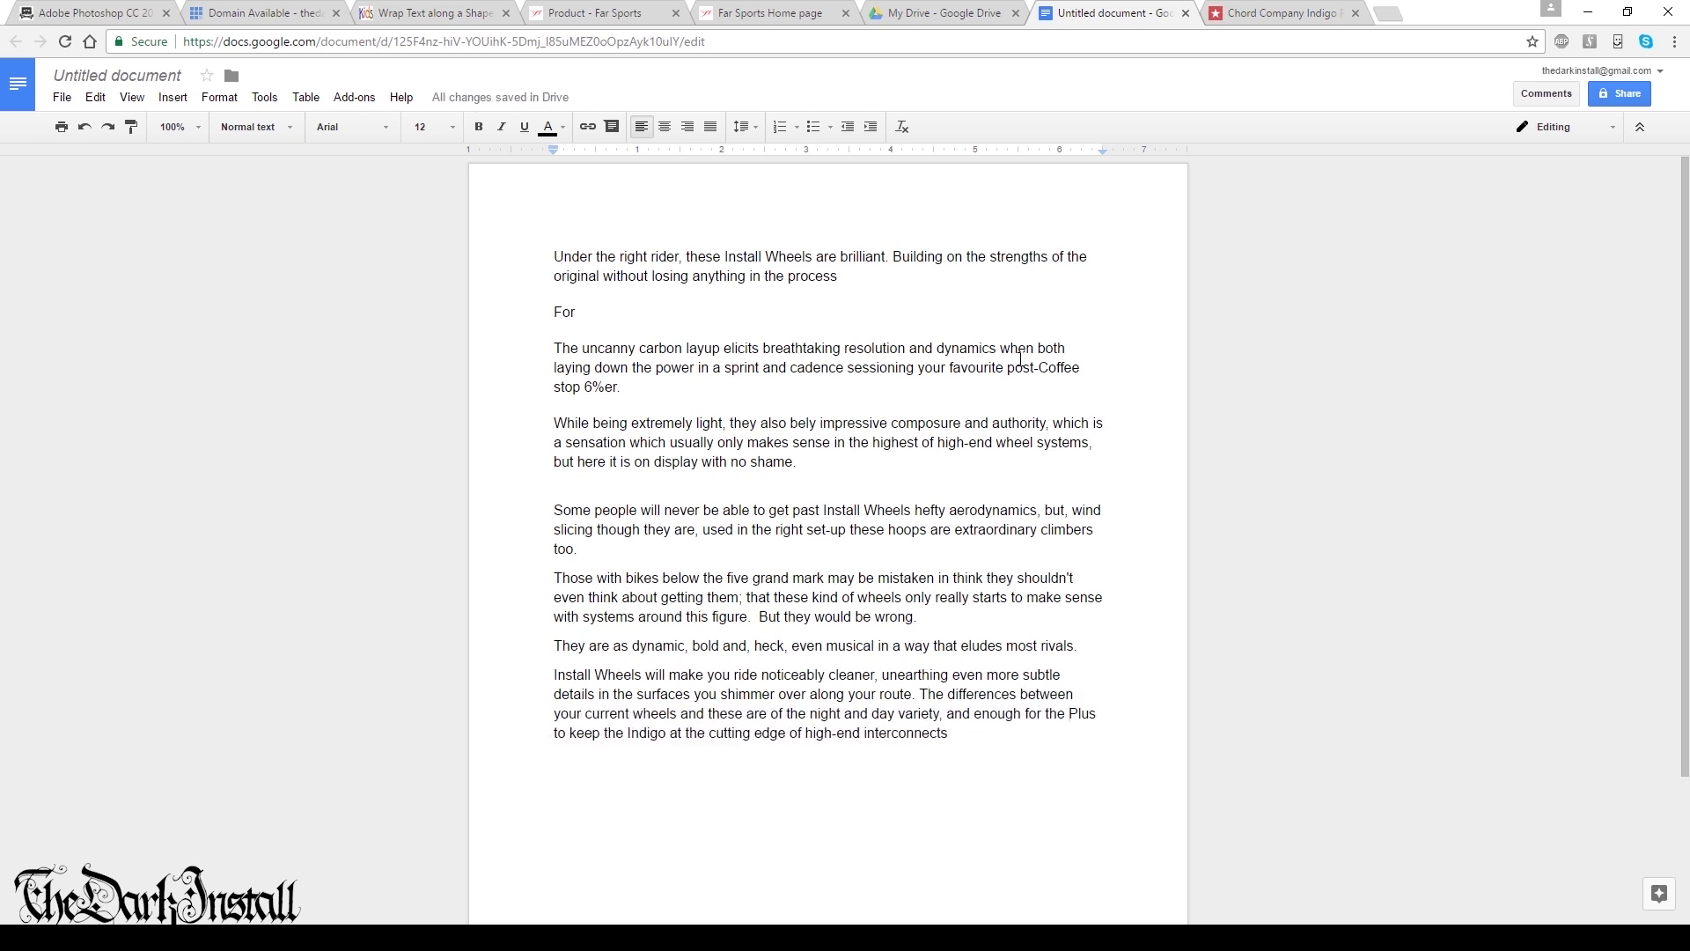
pyautogui.hotkey('ctrl', 'Right')
pyautogui.hotkey('ctrl', 'Right')
pyautogui.hotkey('ctrl', 'Delete')
pyautogui.write('Install Wheels black carbon')
pyautogui.hotkey('ctrl', 'Right')
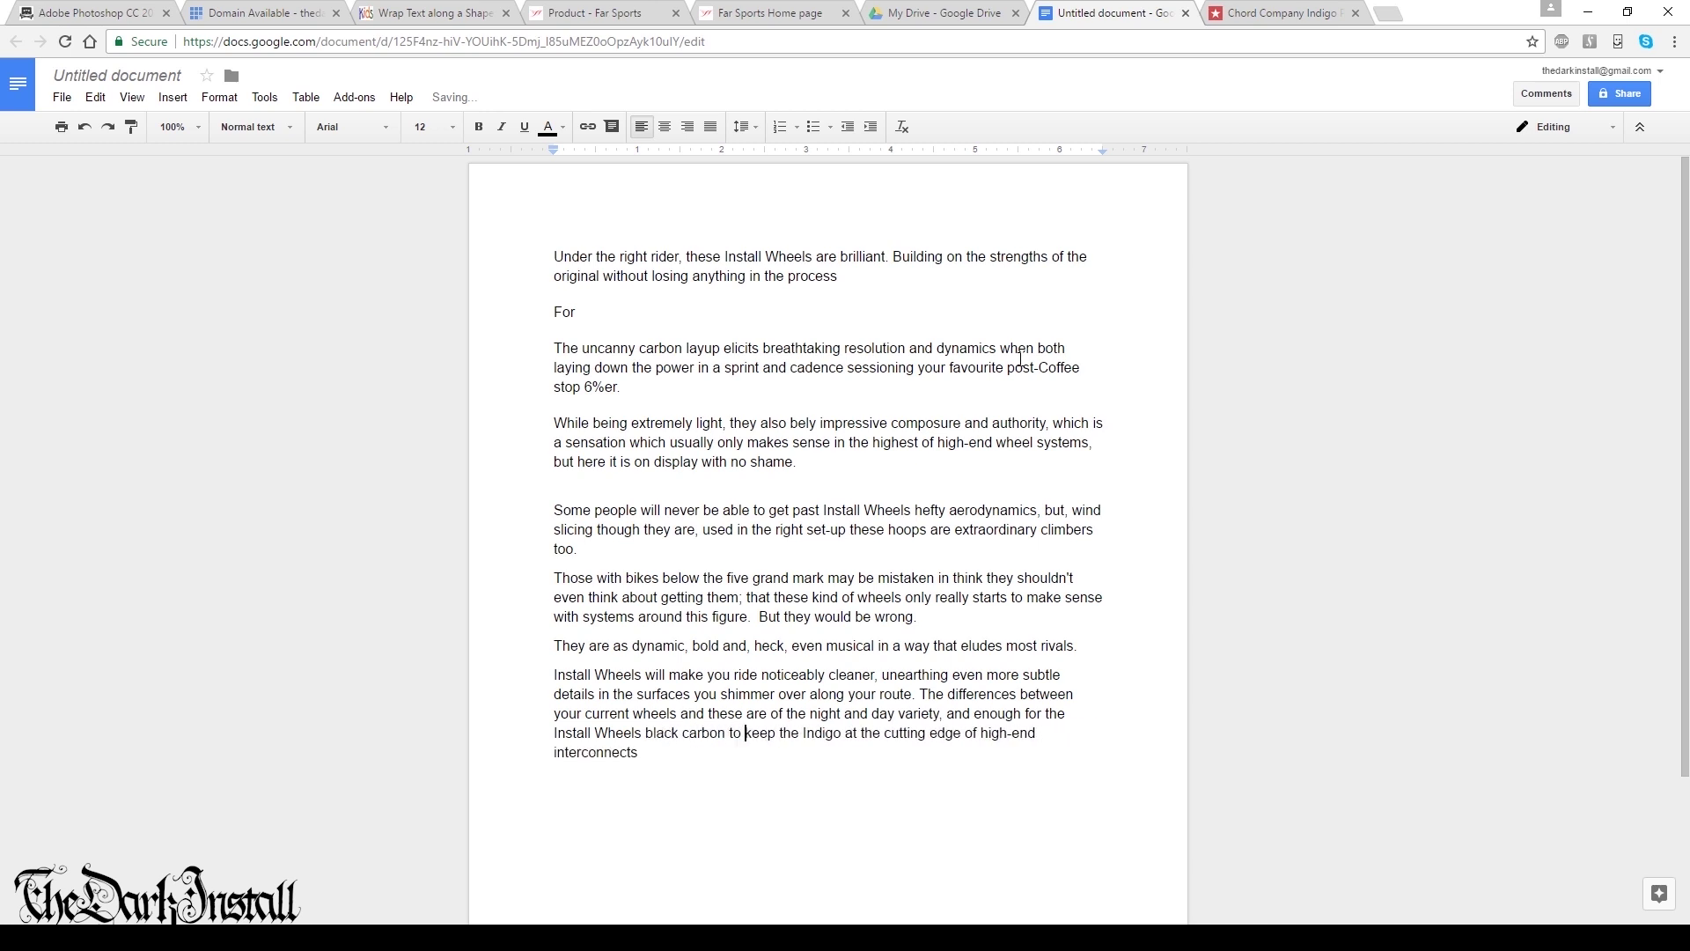
pyautogui.hotkey('ctrl', 'Right')
pyautogui.hotkey('ctrl', 'Delete')
pyautogui.write('you')
# - Replace 'interconnects' with 'velocity steeds' and 'at' with 'sitting on', then end the paragraph with a full stop
pyautogui.hotkey('ctrl', 'Delete')
pyautogui.press('End')
pyautogui.hotkey('ctrl', 'BackSpace')
pyautogui.write('velocity steeds')
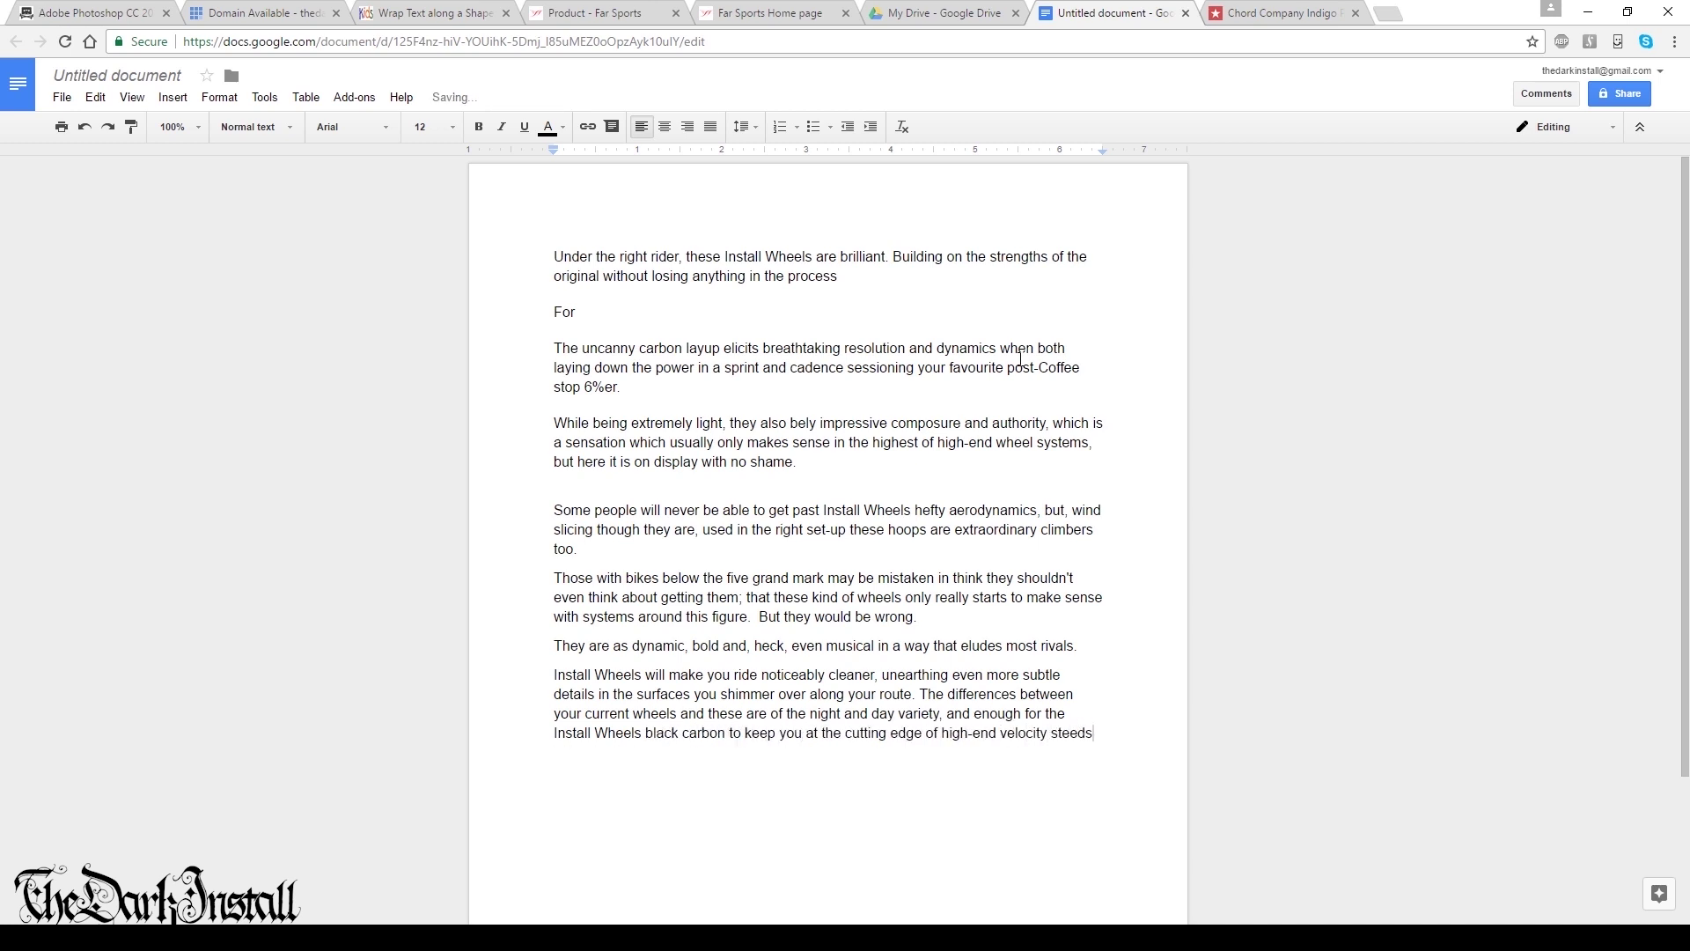
pyautogui.hotkey('ctrl', 'Left')
pyautogui.hotkey('ctrl', 'Left')
pyautogui.hotkey('ctrl', 'Left')
pyautogui.hotkey('ctrl', 'Left')
pyautogui.hotkey('ctrl', 'Left')
pyautogui.hotkey('ctrl', 'Left')
pyautogui.hotkey('ctrl', 'Left')
pyautogui.hotkey('ctrl', 'Left')
pyautogui.hotkey('ctrl', 'Left')
pyautogui.hotkey('ctrl', 'Delete')
pyautogui.write('sitting on')
pyautogui.press('End')
pyautogui.write('.')
pyautogui.press('Return')
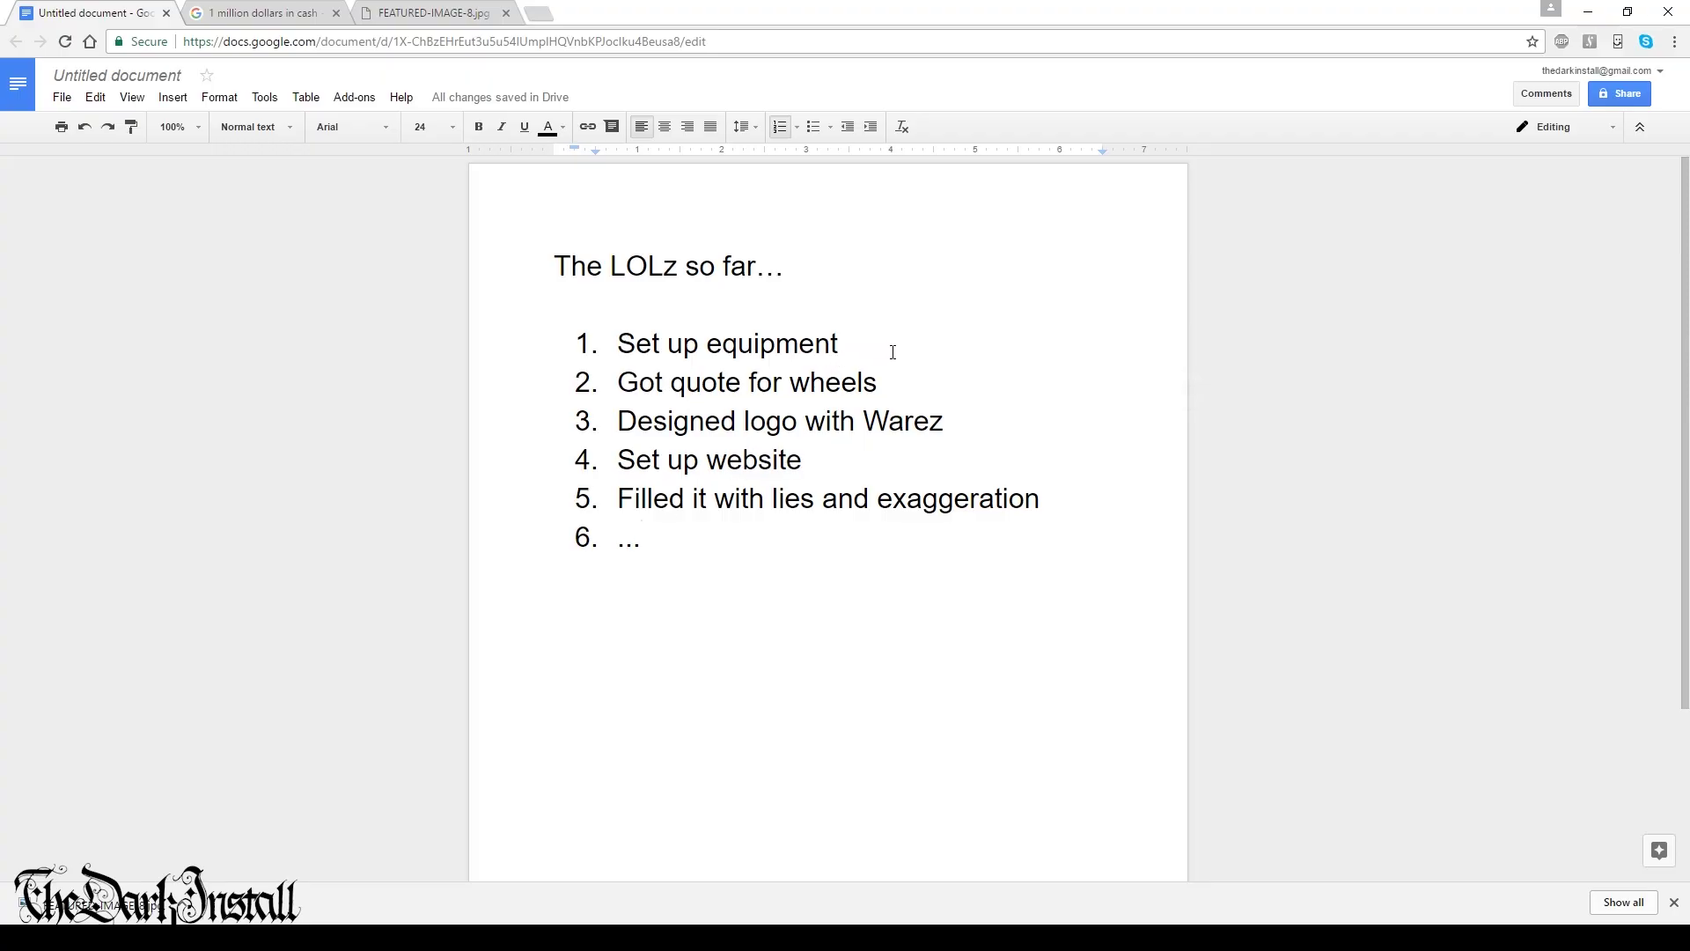
# - Highlight each completed item in turn: equipment, wheel quote, Warez logo, website, lies and exaggeration
pyautogui.moveTo(885, 349); pyautogui.dragTo(654, 322)
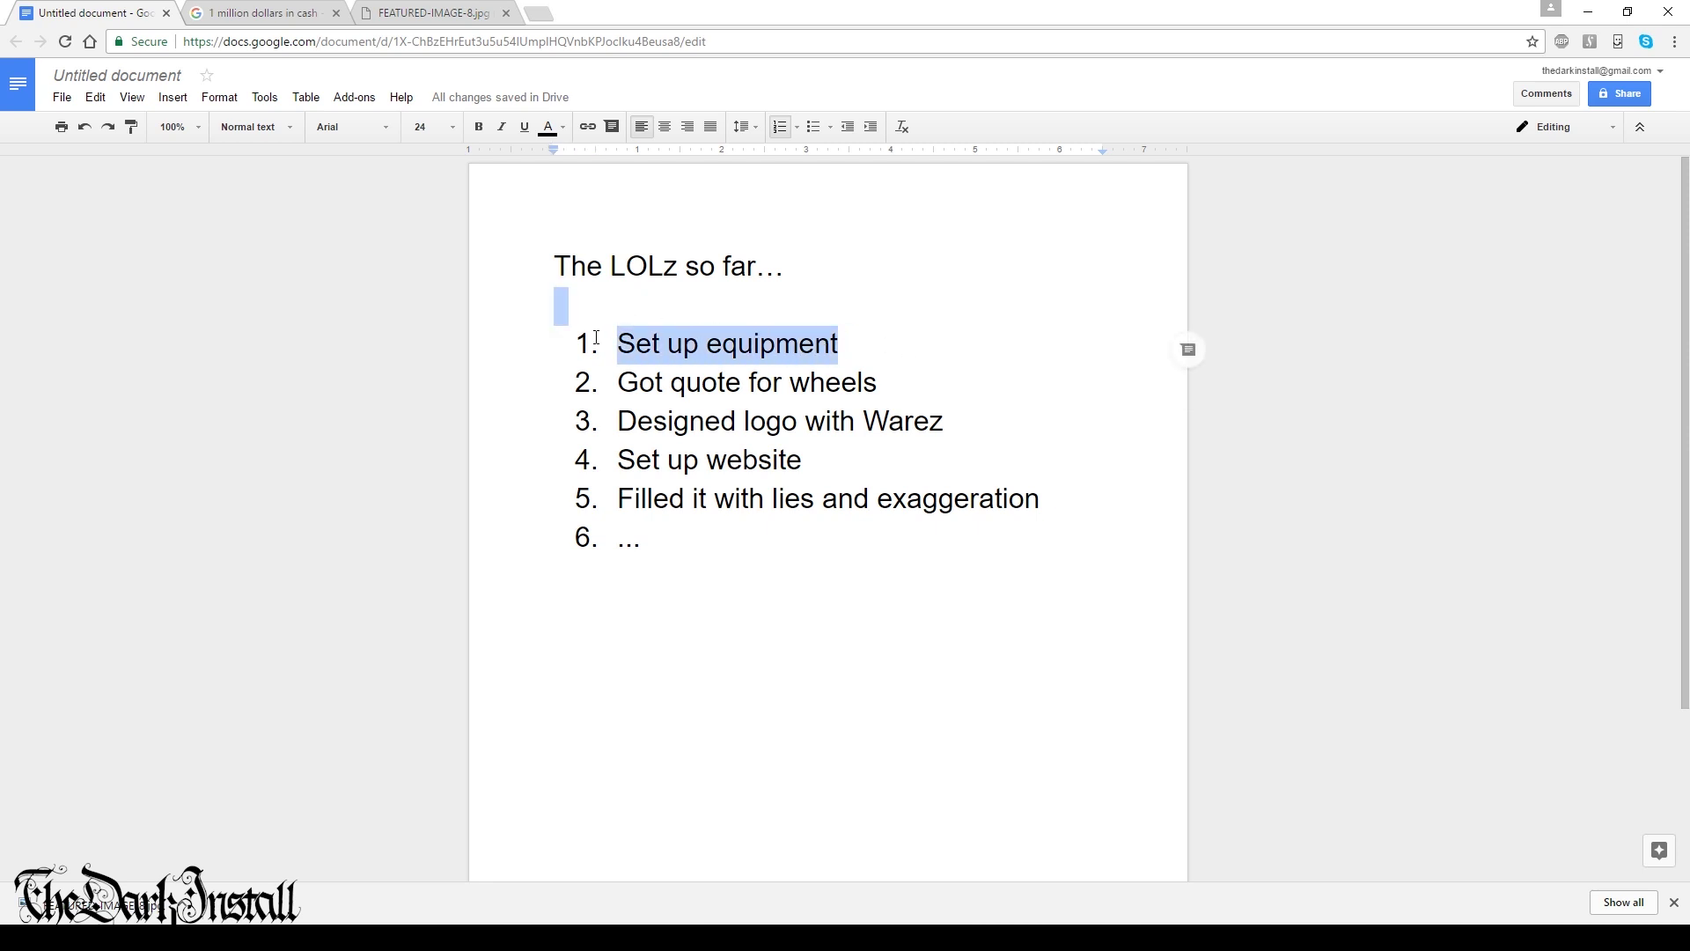
pyautogui.moveTo(896, 400); pyautogui.dragTo(607, 402)
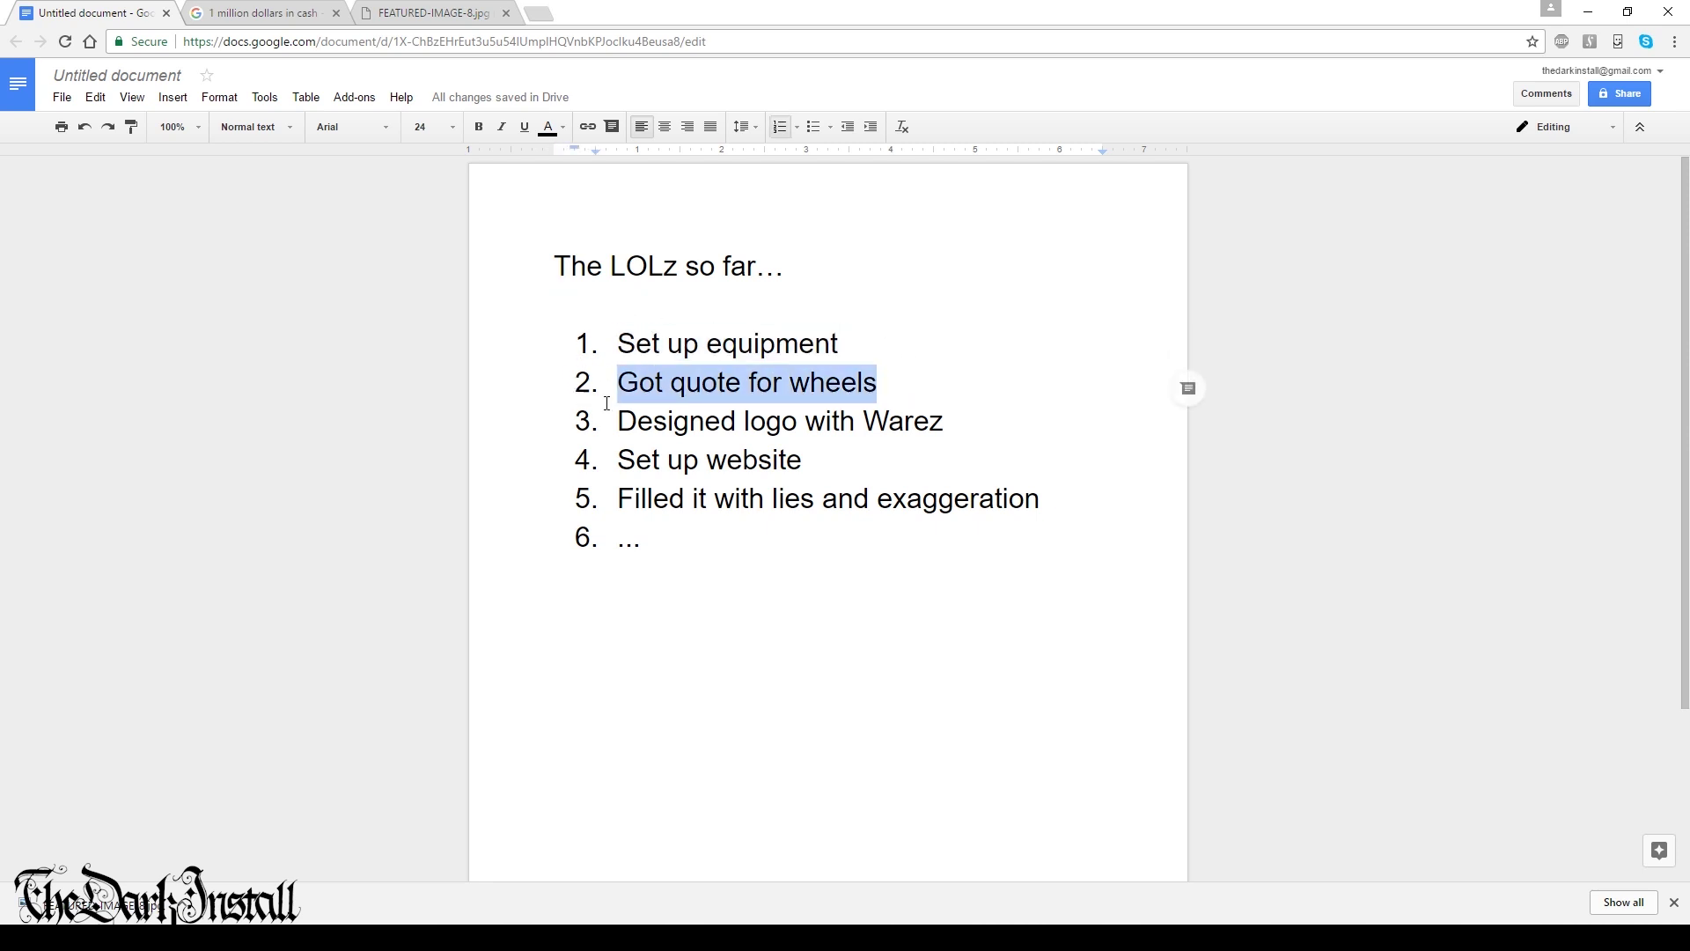
pyautogui.moveTo(963, 431); pyautogui.dragTo(615, 433)
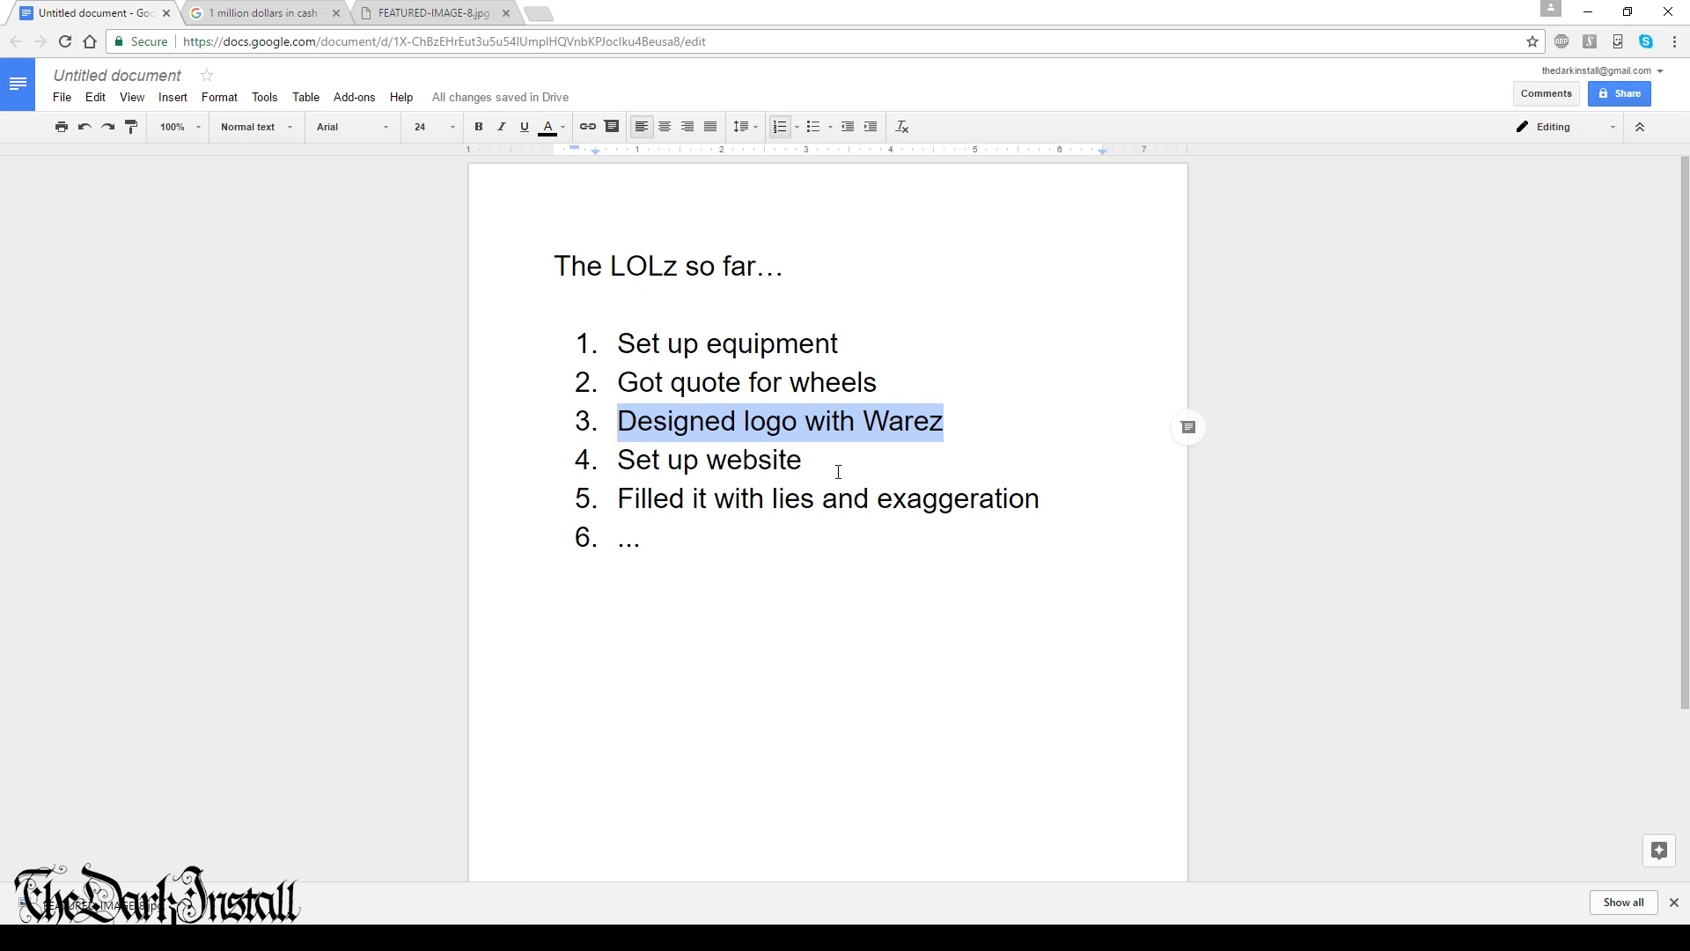
pyautogui.moveTo(806, 462); pyautogui.dragTo(621, 476)
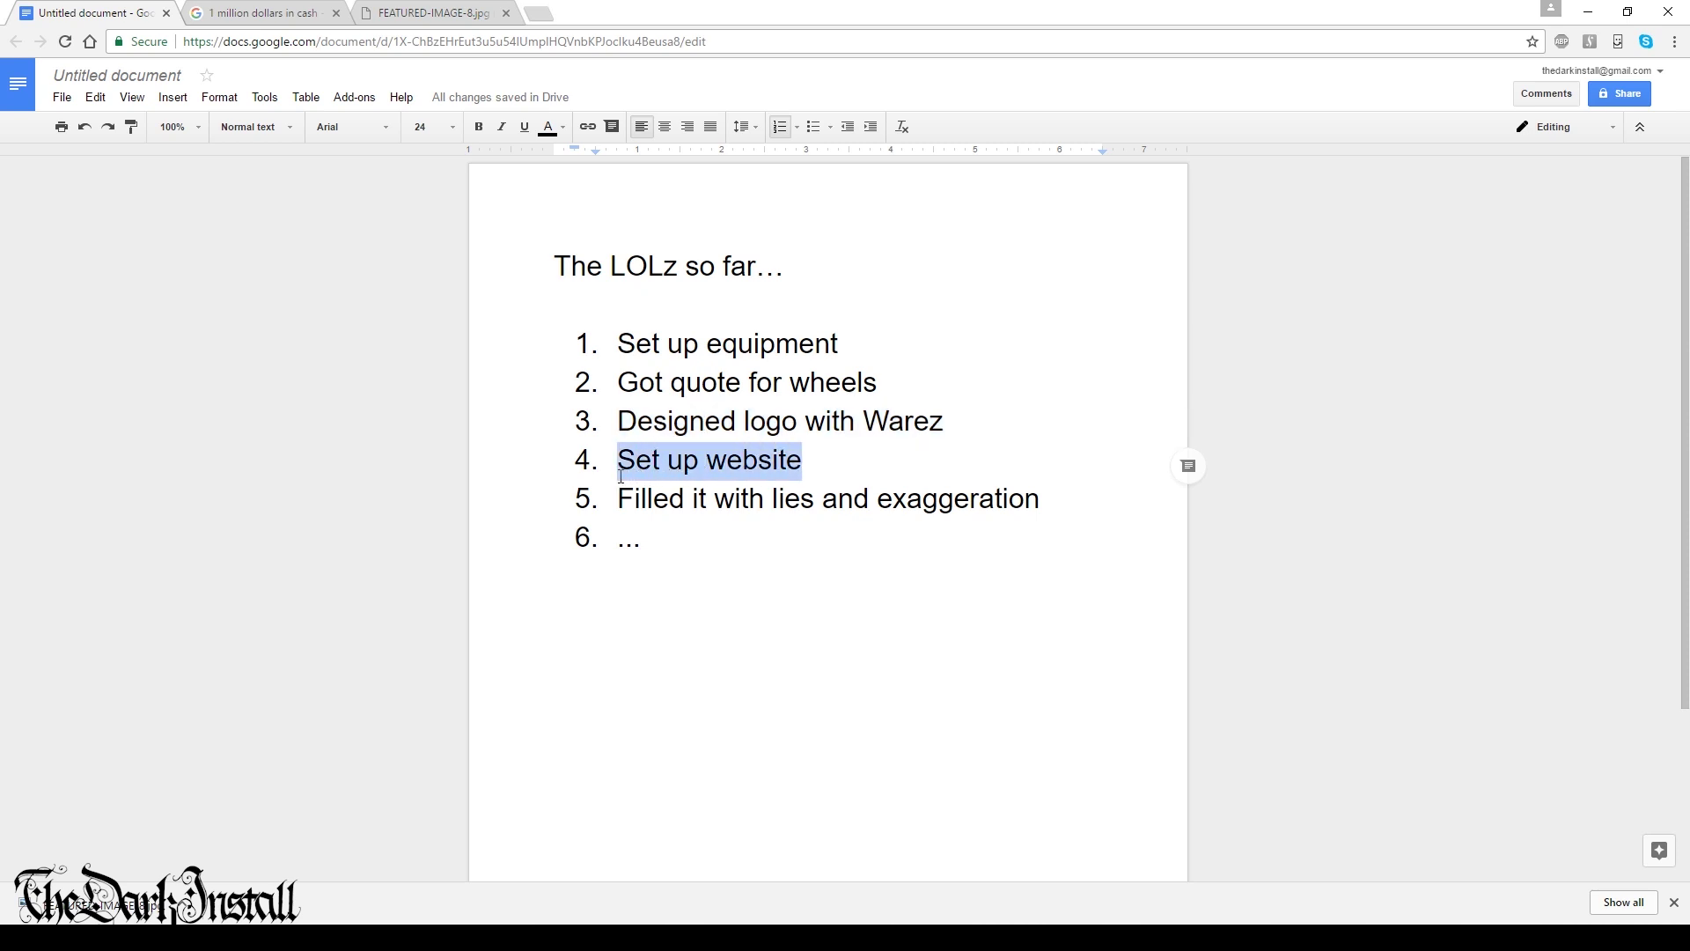
pyautogui.moveTo(1045, 507); pyautogui.dragTo(624, 508)
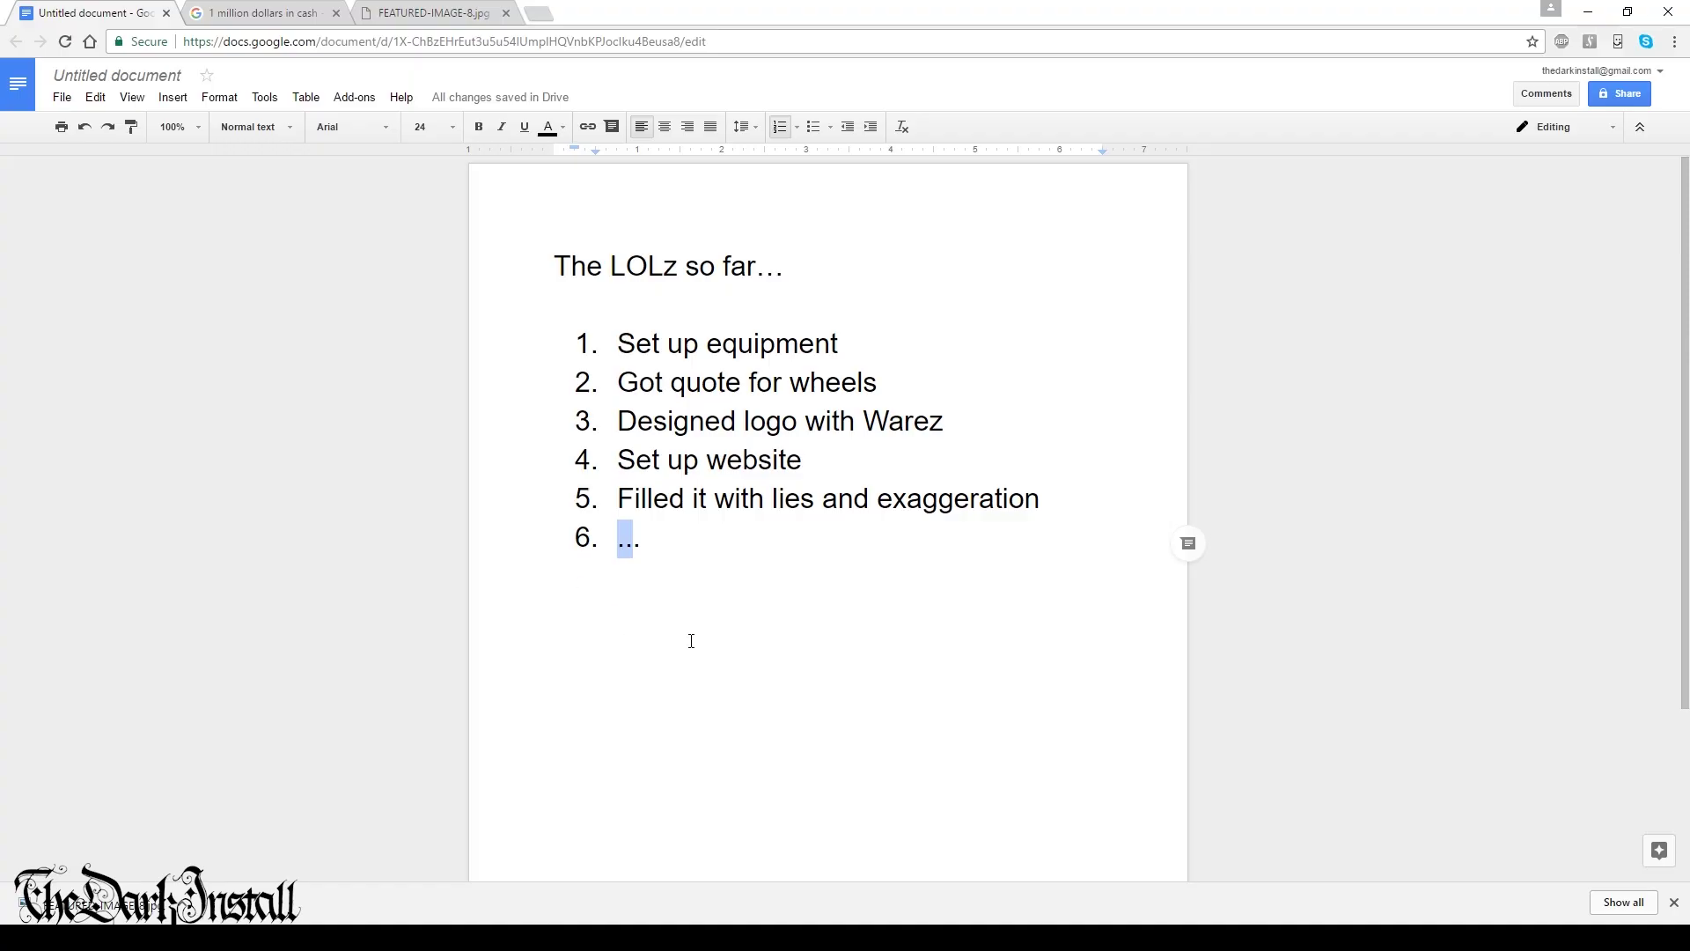
# - Deselect the list and skim the Weight Weenies, BikeRadar and Slowtwitch forum pages
pyautogui.click(882, 555)
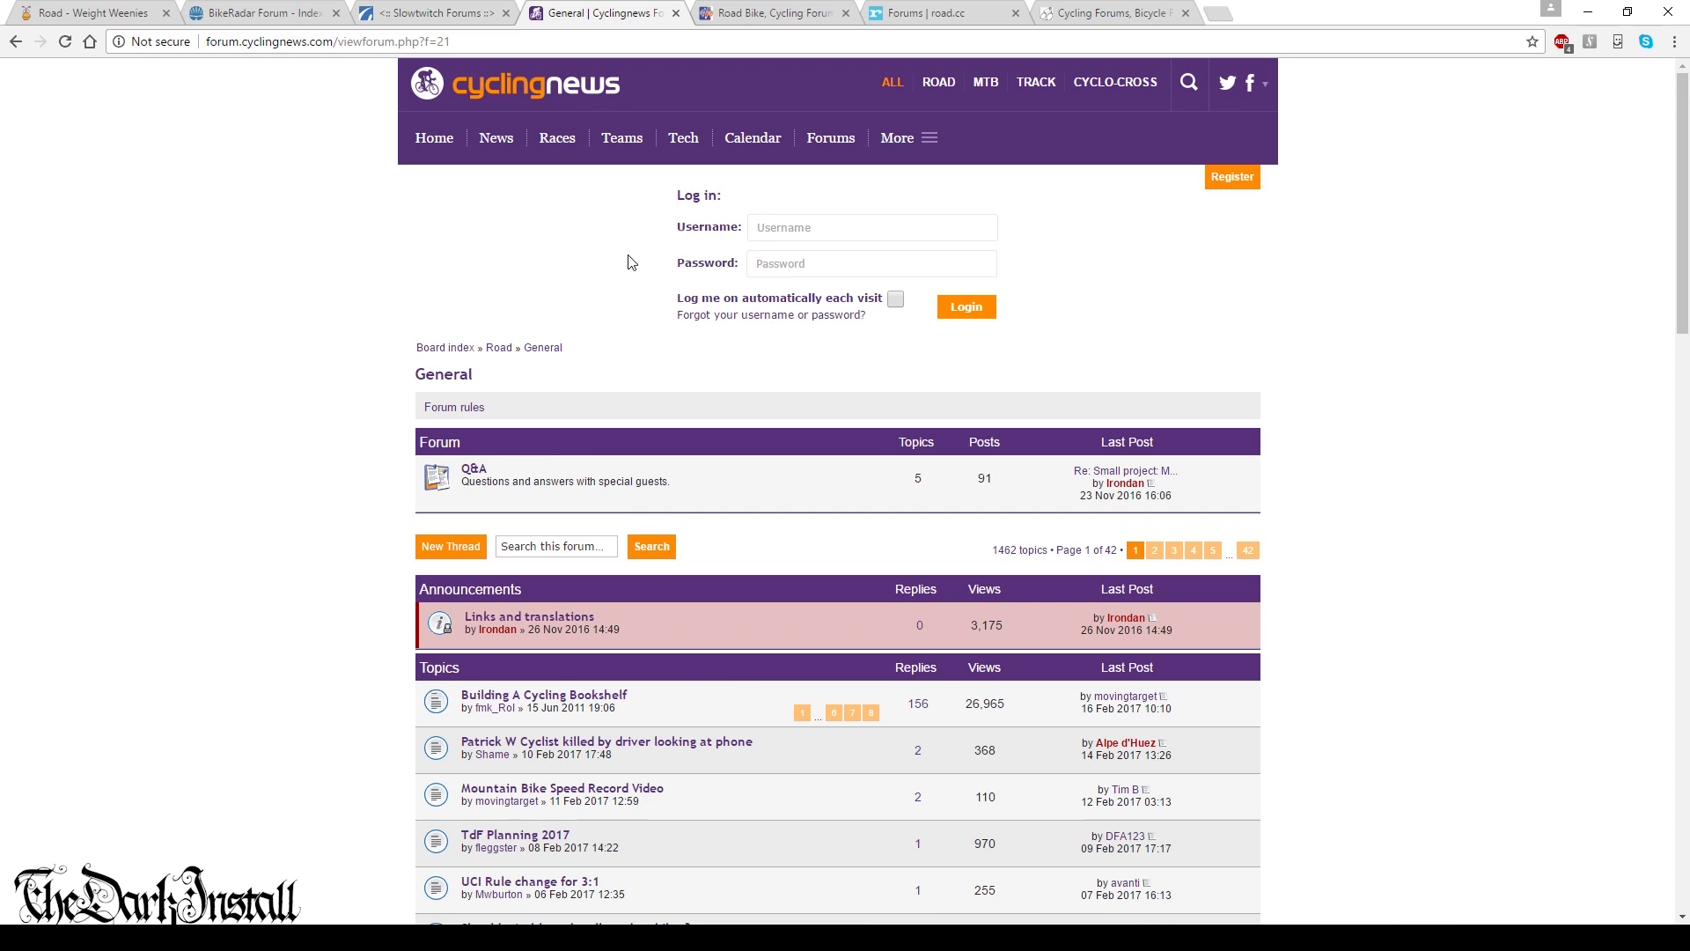
pyautogui.click(93, 12)
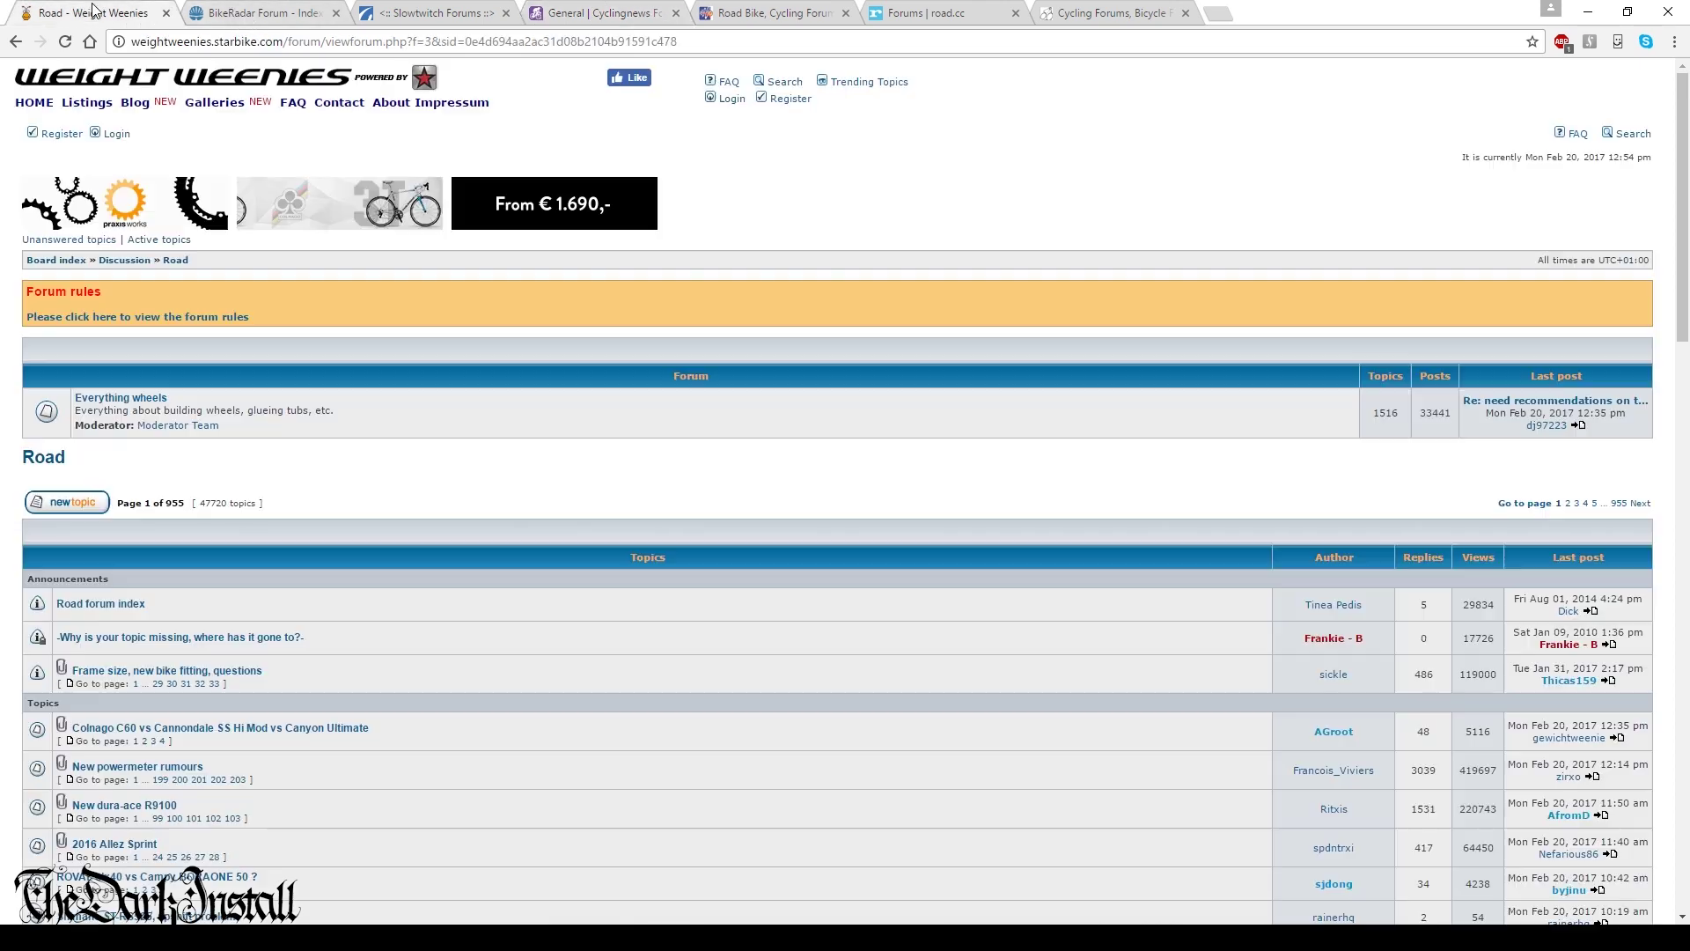
pyautogui.scroll(-3, 347, 331)
pyautogui.scroll(-6, 343, 388)
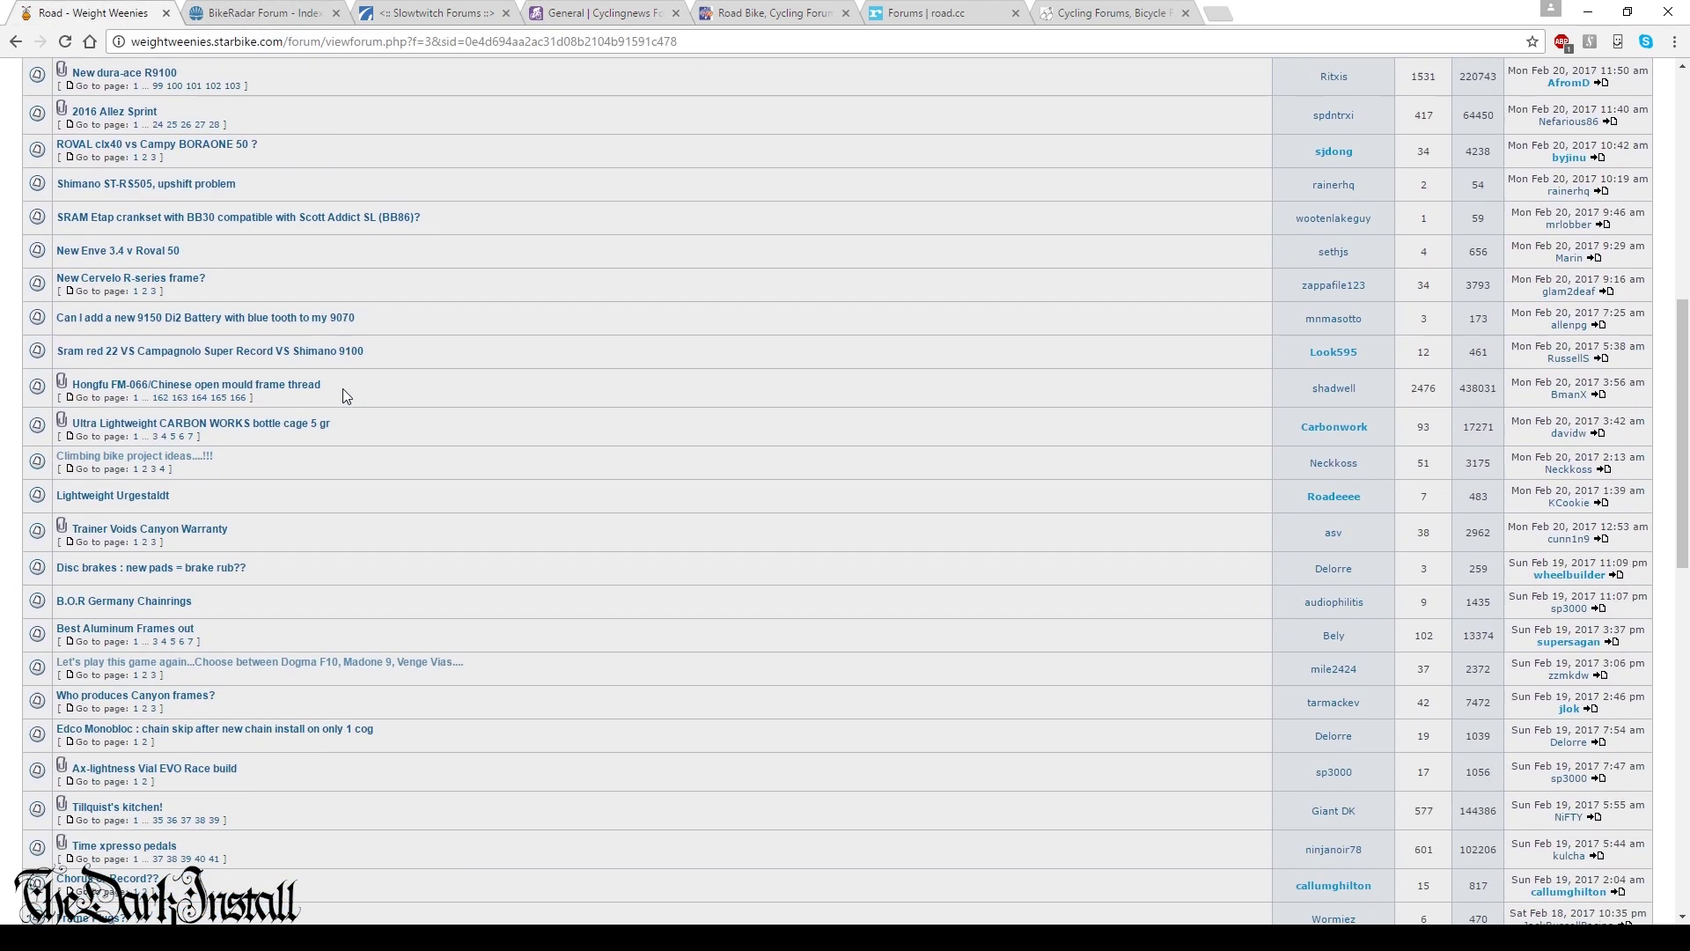
pyautogui.click(261, 13)
pyautogui.scroll(-3, 407, 264)
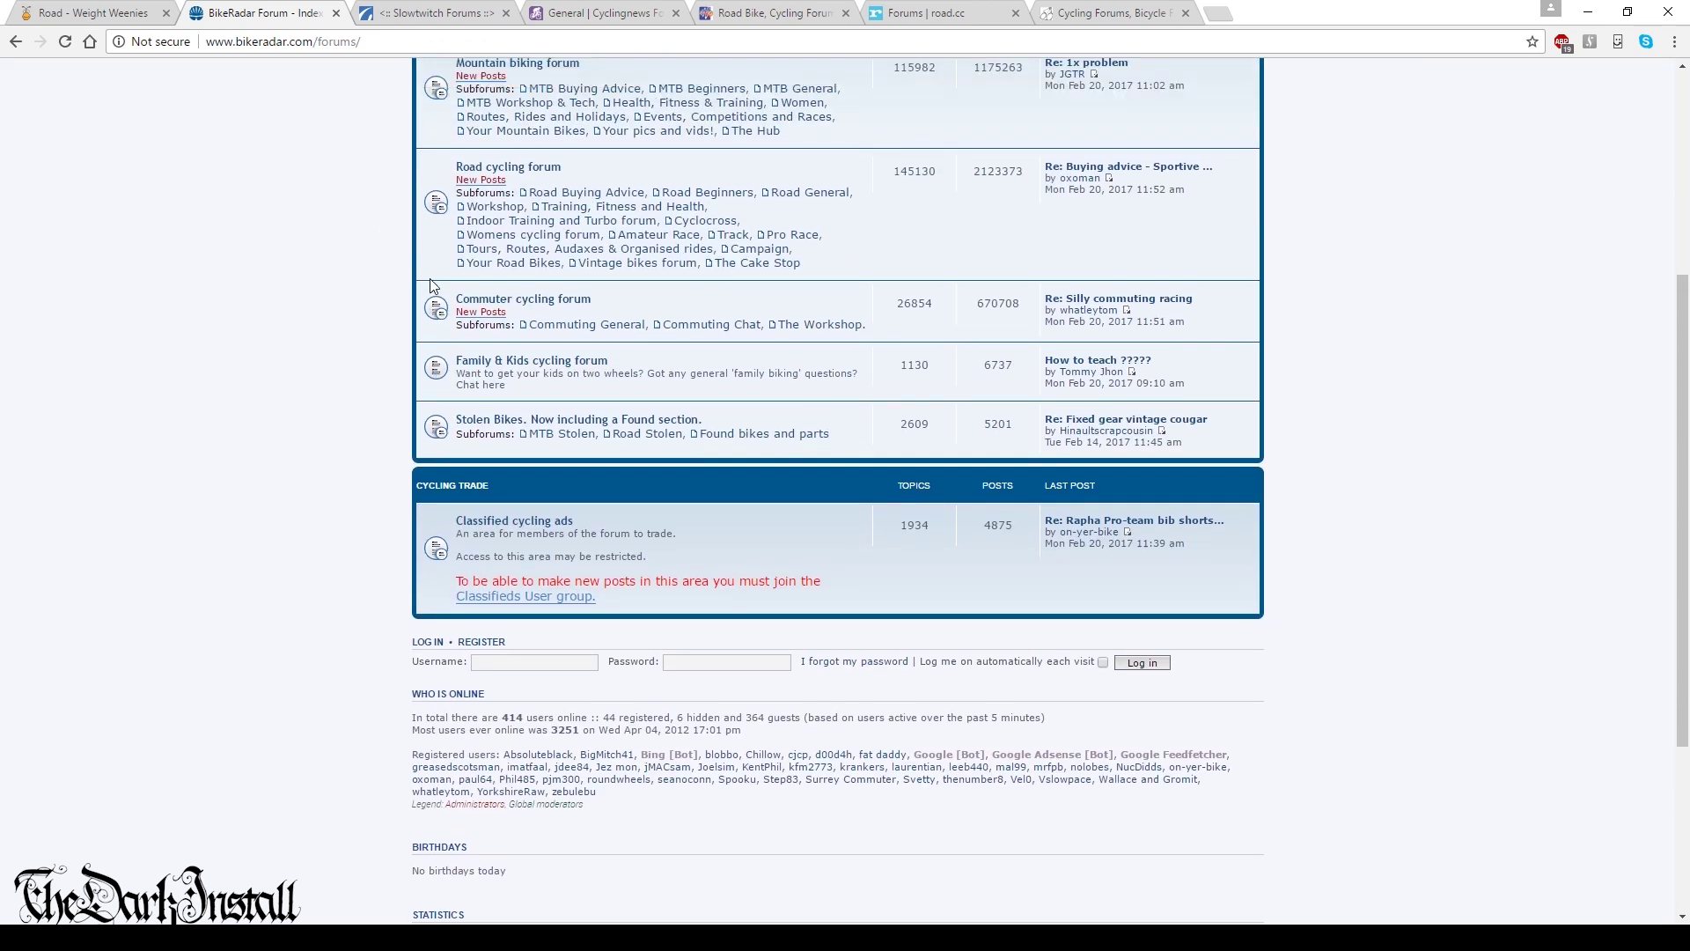
pyautogui.scroll(1, 408, 264)
pyautogui.click(433, 11)
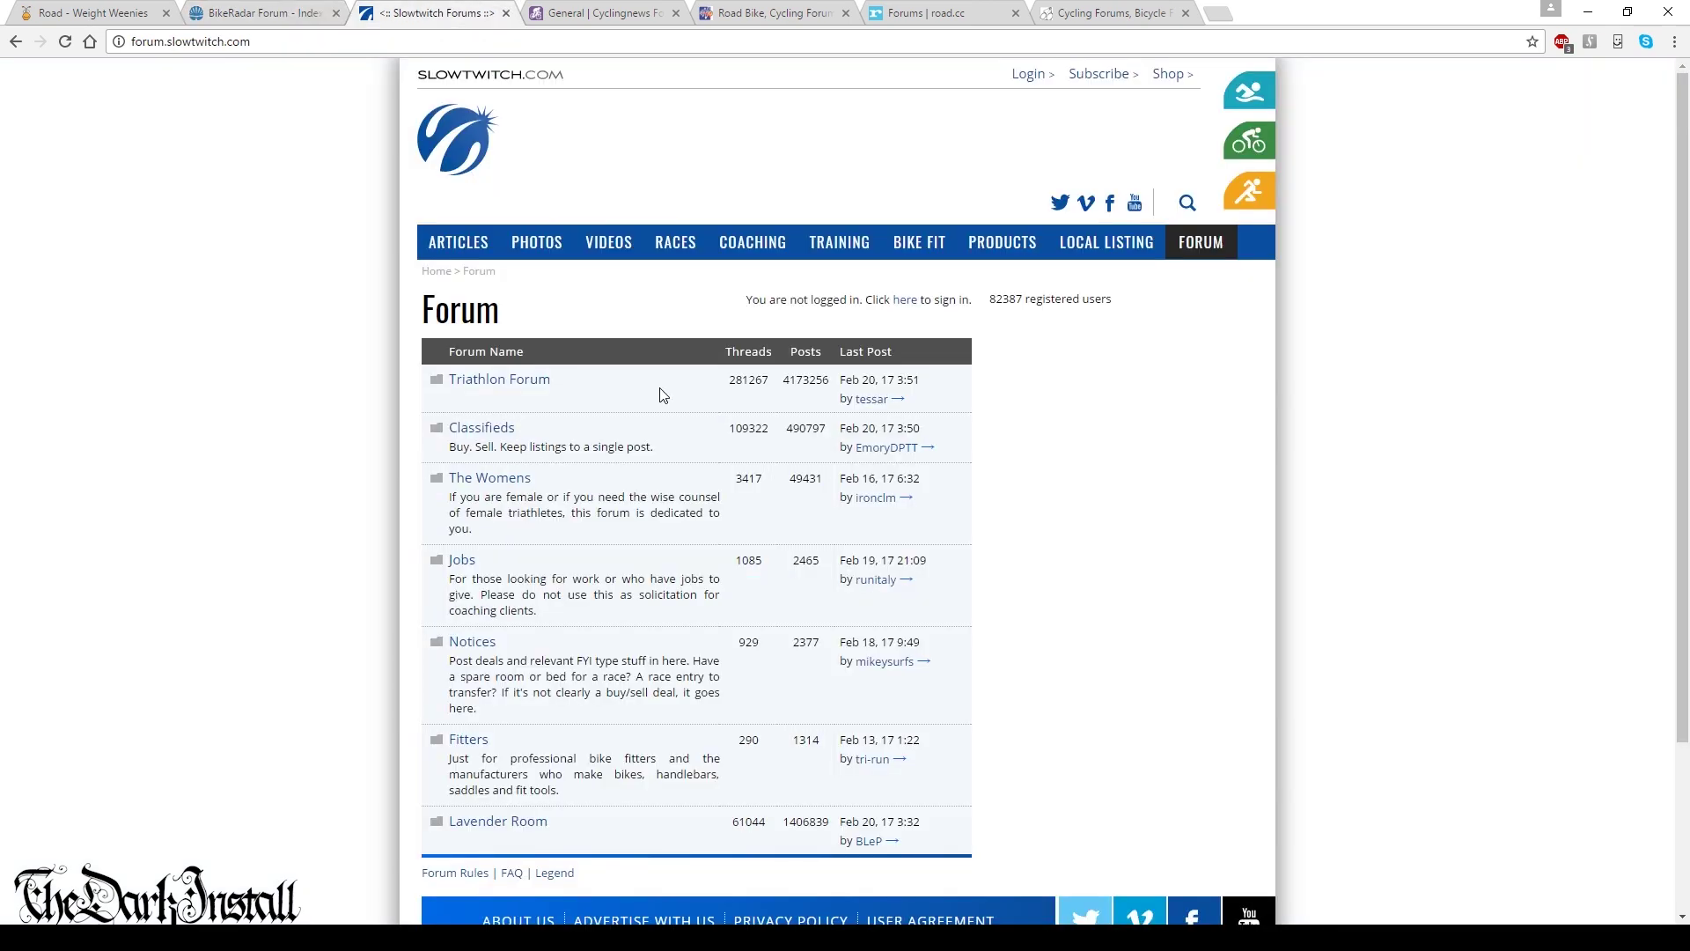
pyautogui.scroll(-2, 658, 394)
pyautogui.scroll(2, 658, 394)
# - Scroll through the Cyclingnews general forum, then the roadbikereview Components, Wrenching threads
pyautogui.click(603, 13)
pyautogui.scroll(-3, 704, 279)
pyautogui.scroll(-5, 705, 279)
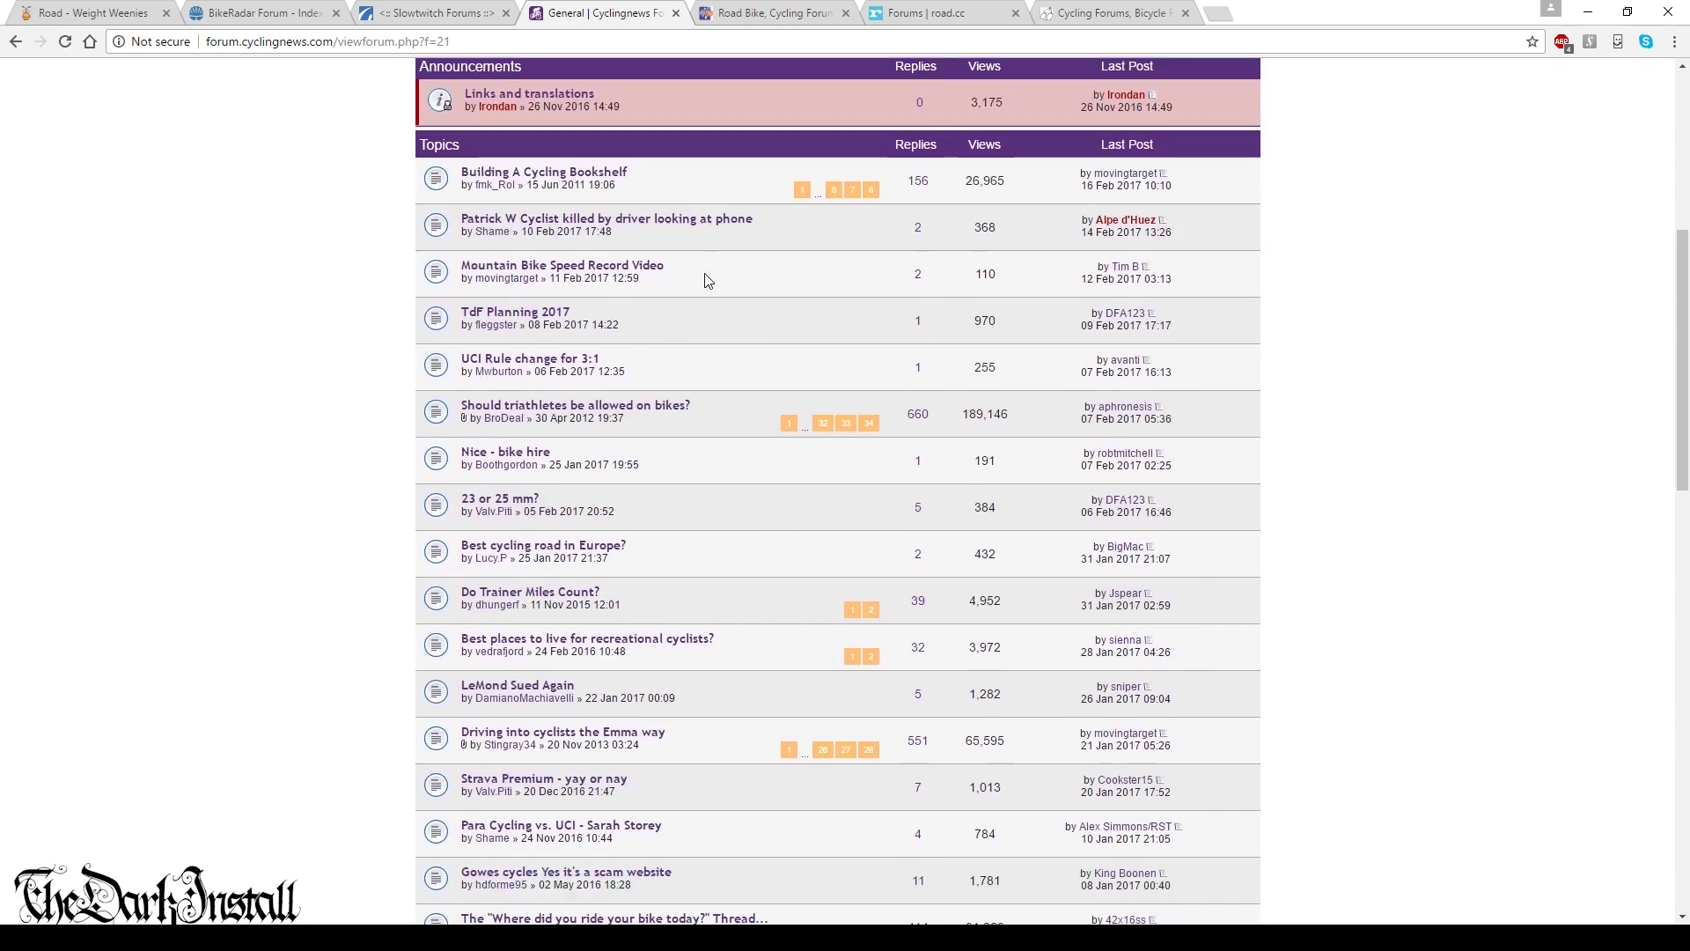
pyautogui.scroll(-1, 701, 275)
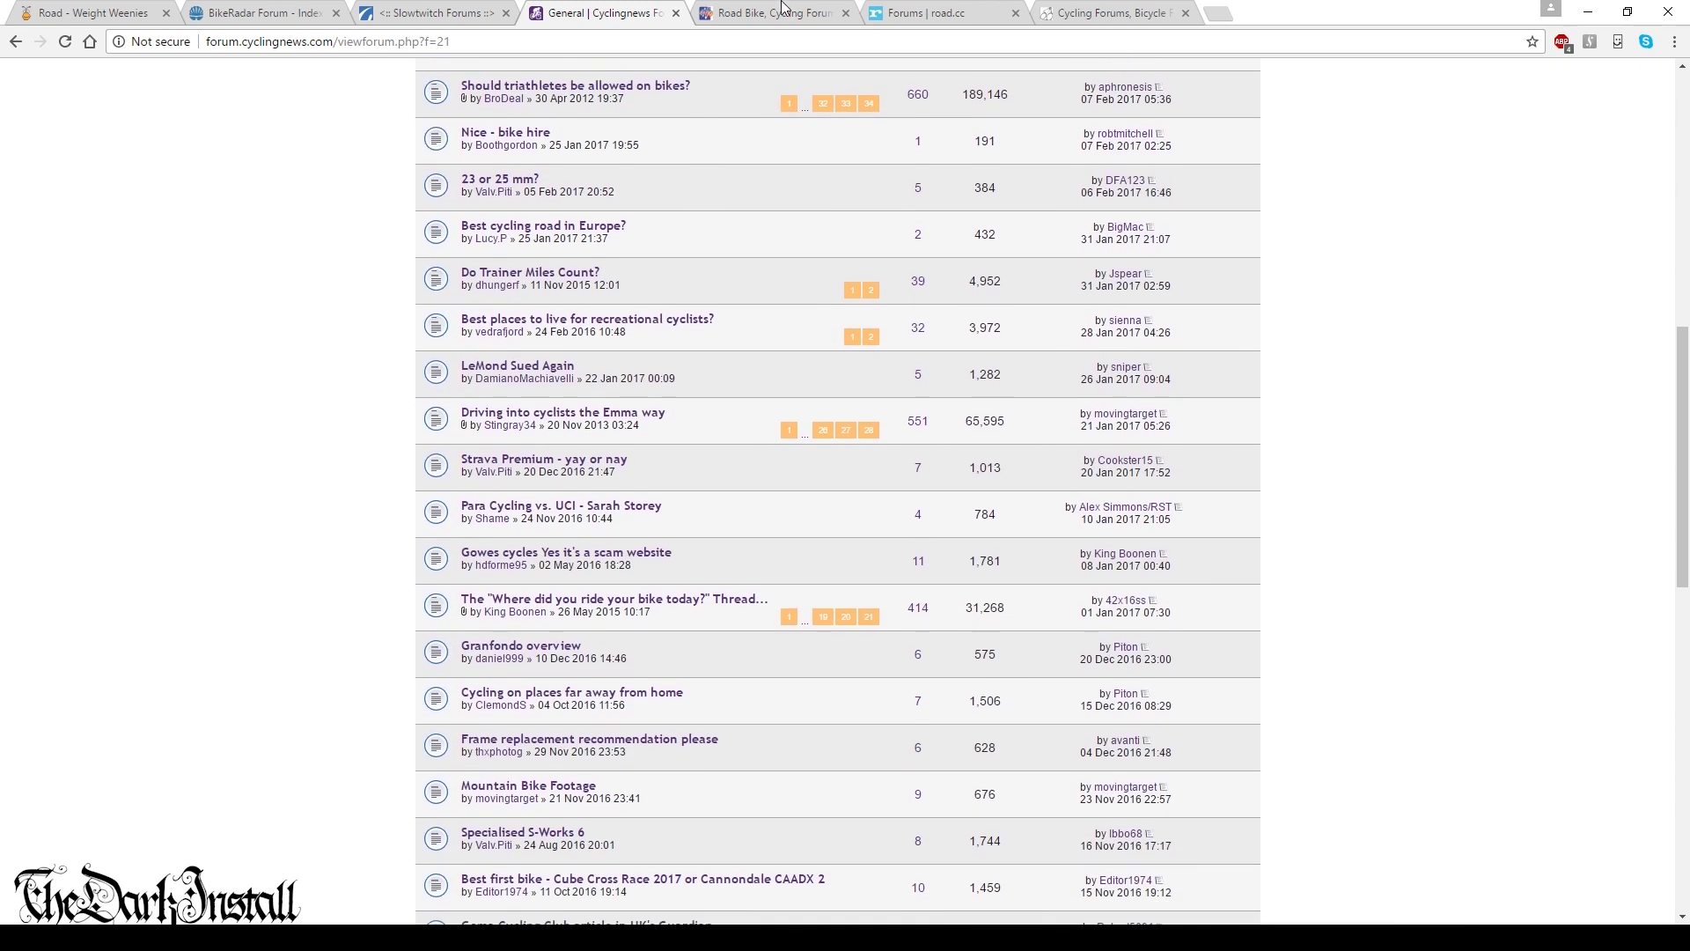
pyautogui.click(770, 13)
pyautogui.scroll(-1, 607, 466)
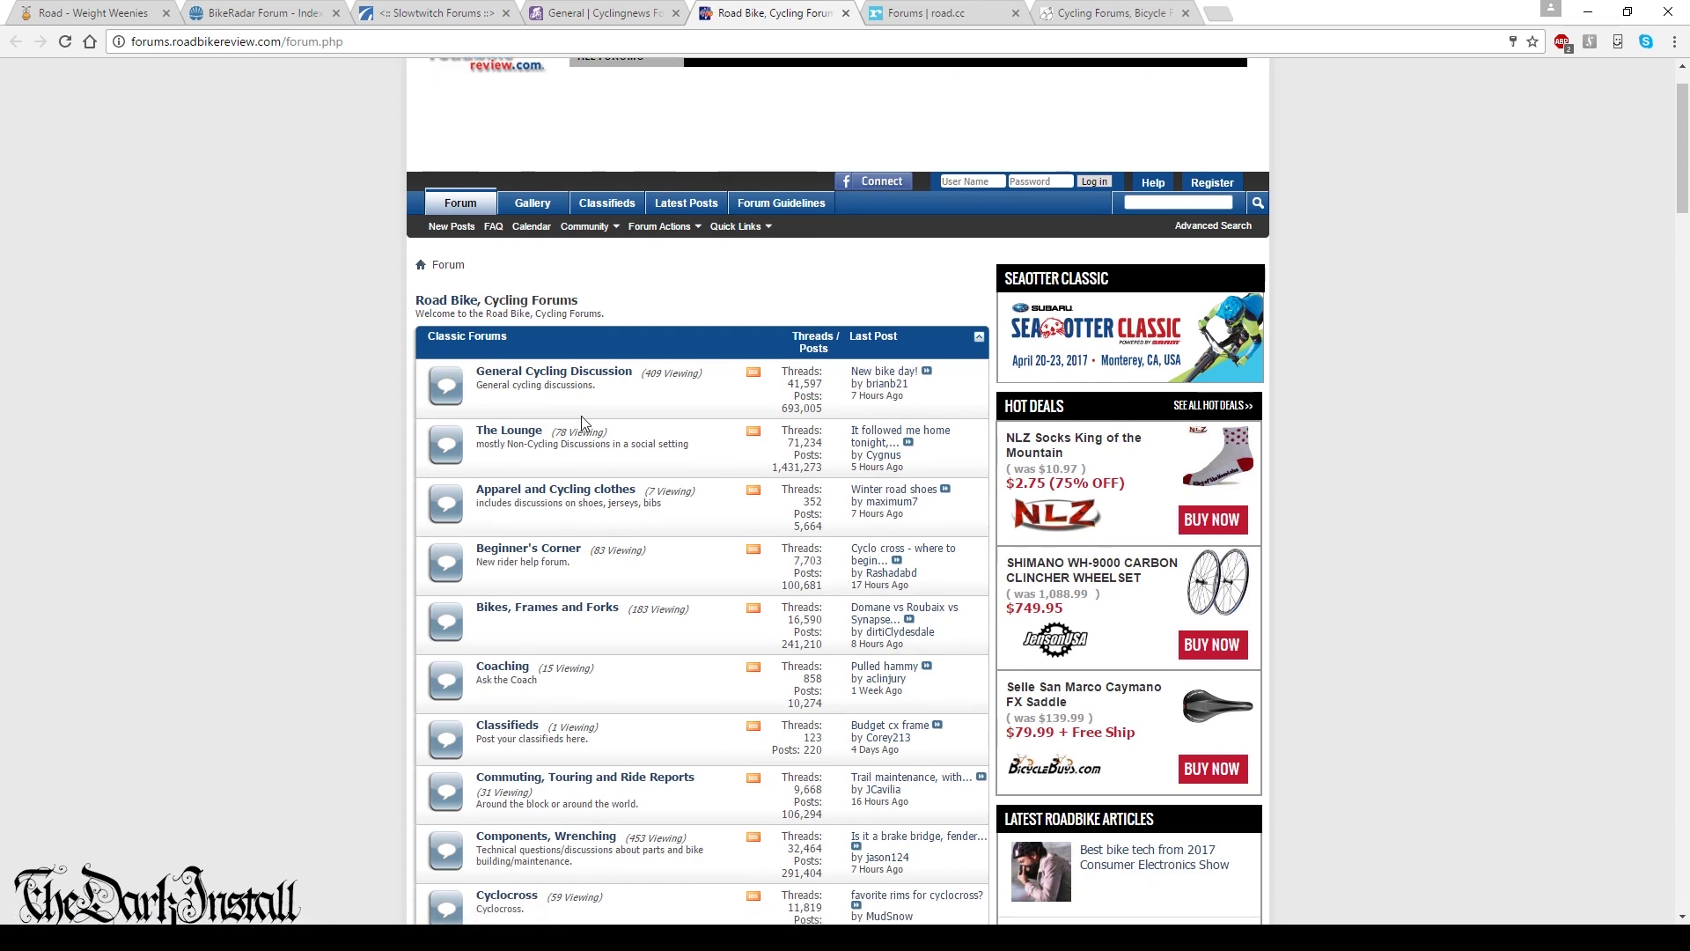
pyautogui.scroll(-1, 534, 452)
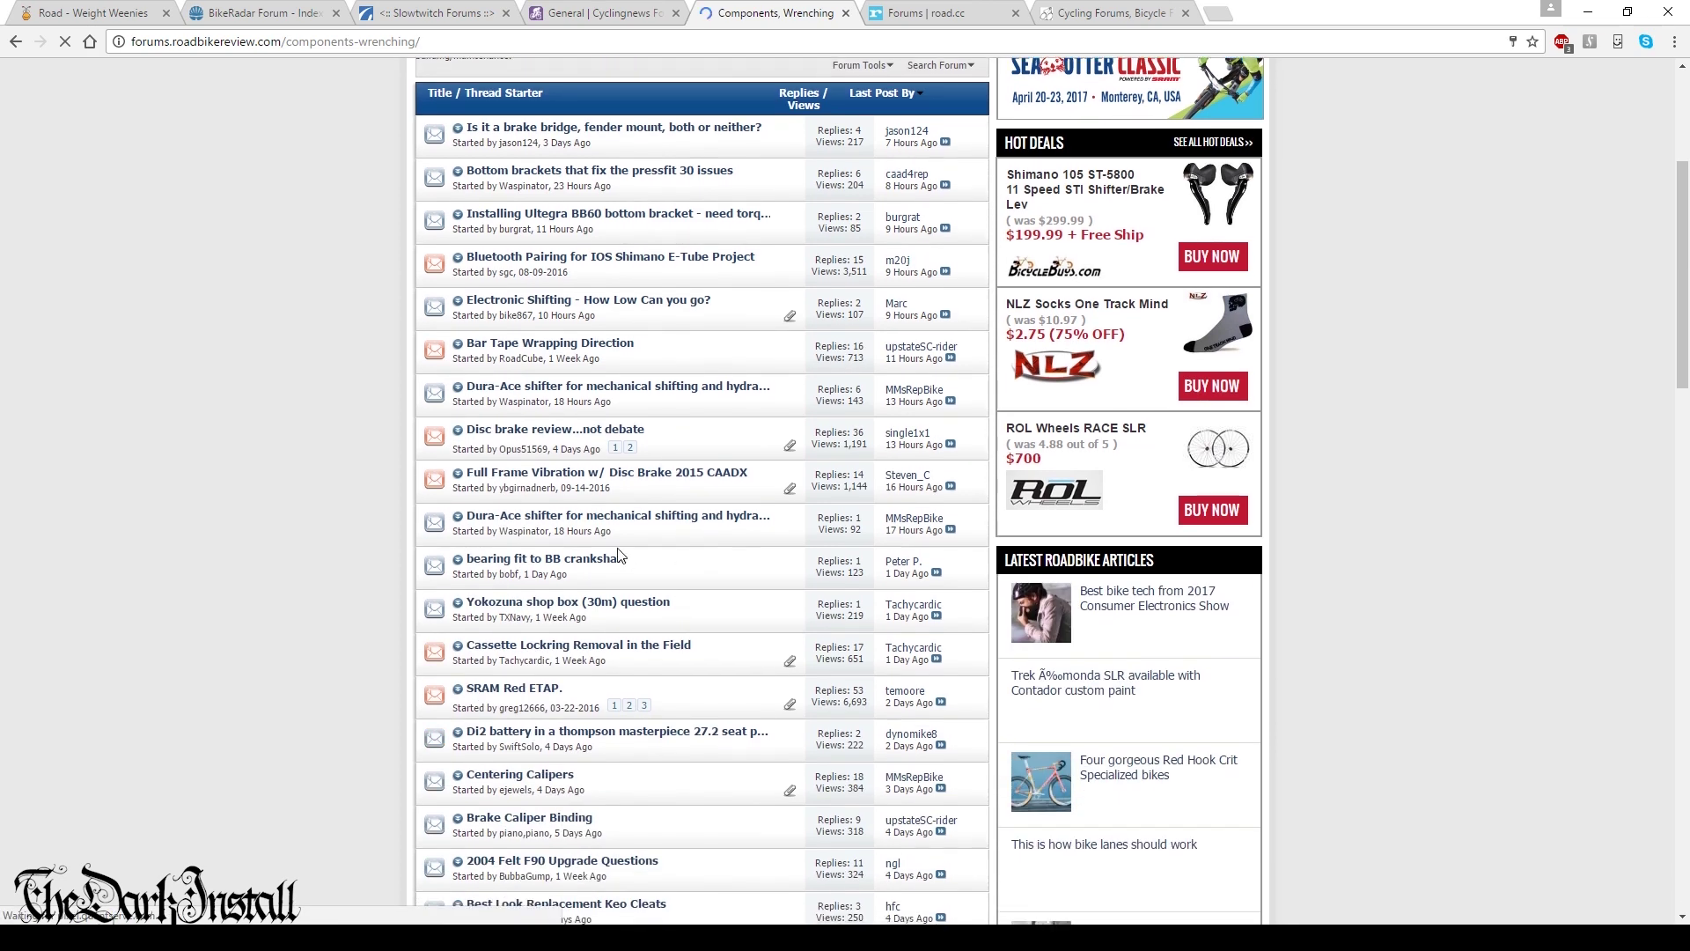
pyautogui.scroll(-2, 251, 461)
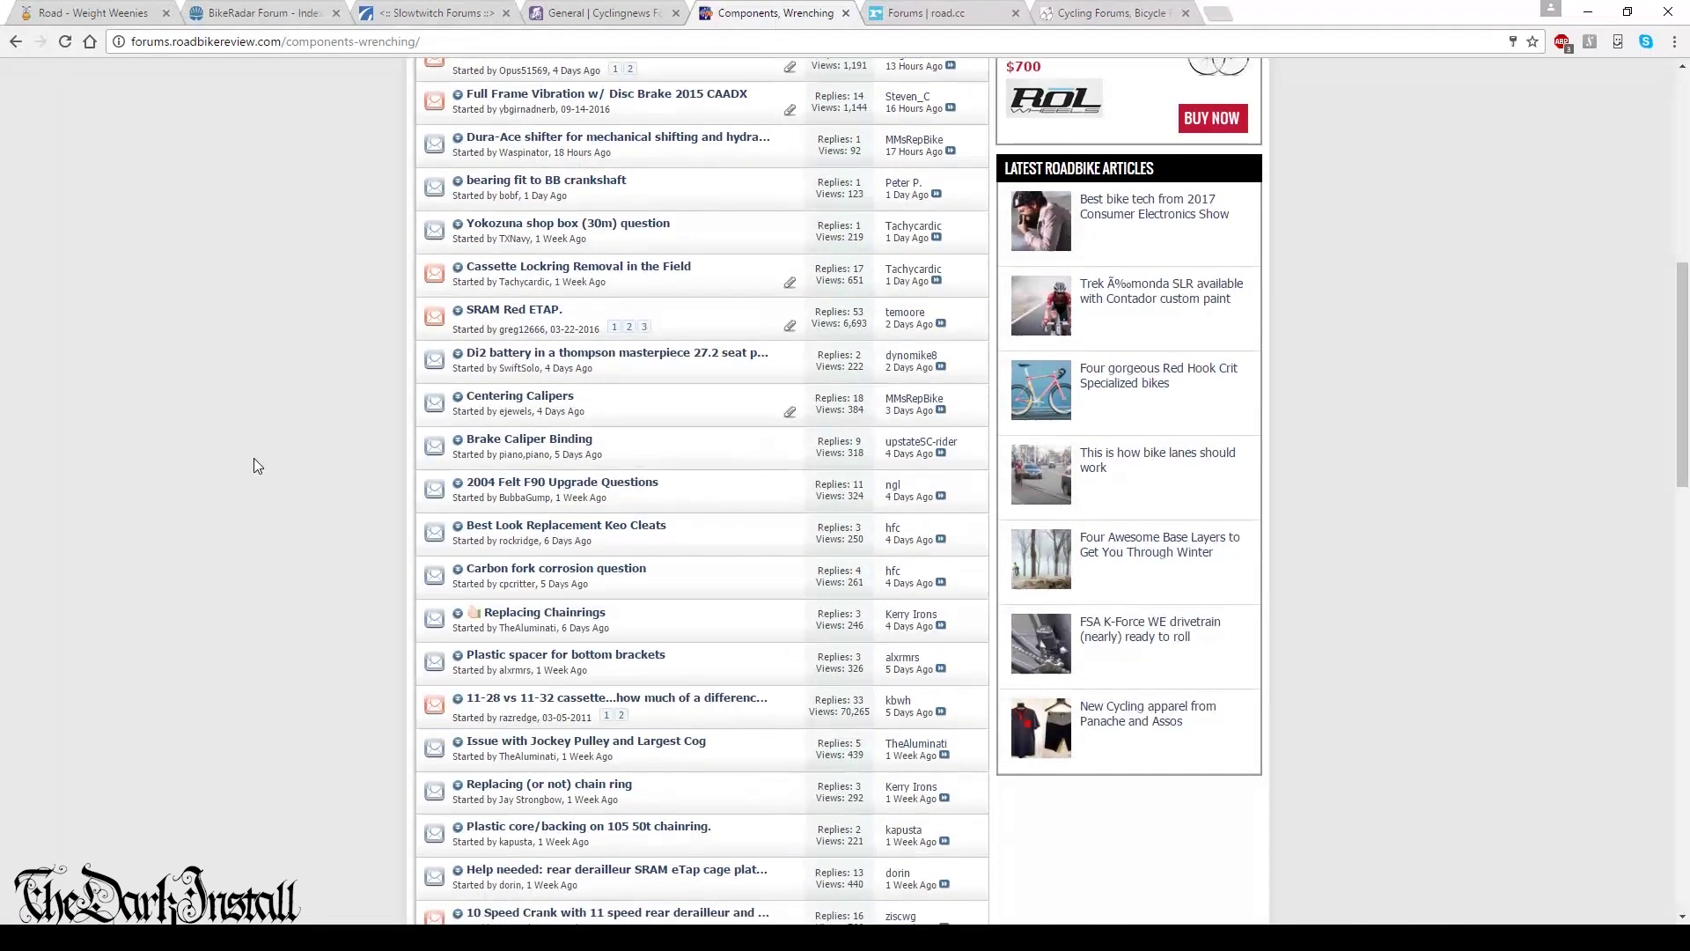
# - Scroll through the topics in the Weight Weenies Everything wheels subforum
pyautogui.click(132, 12)
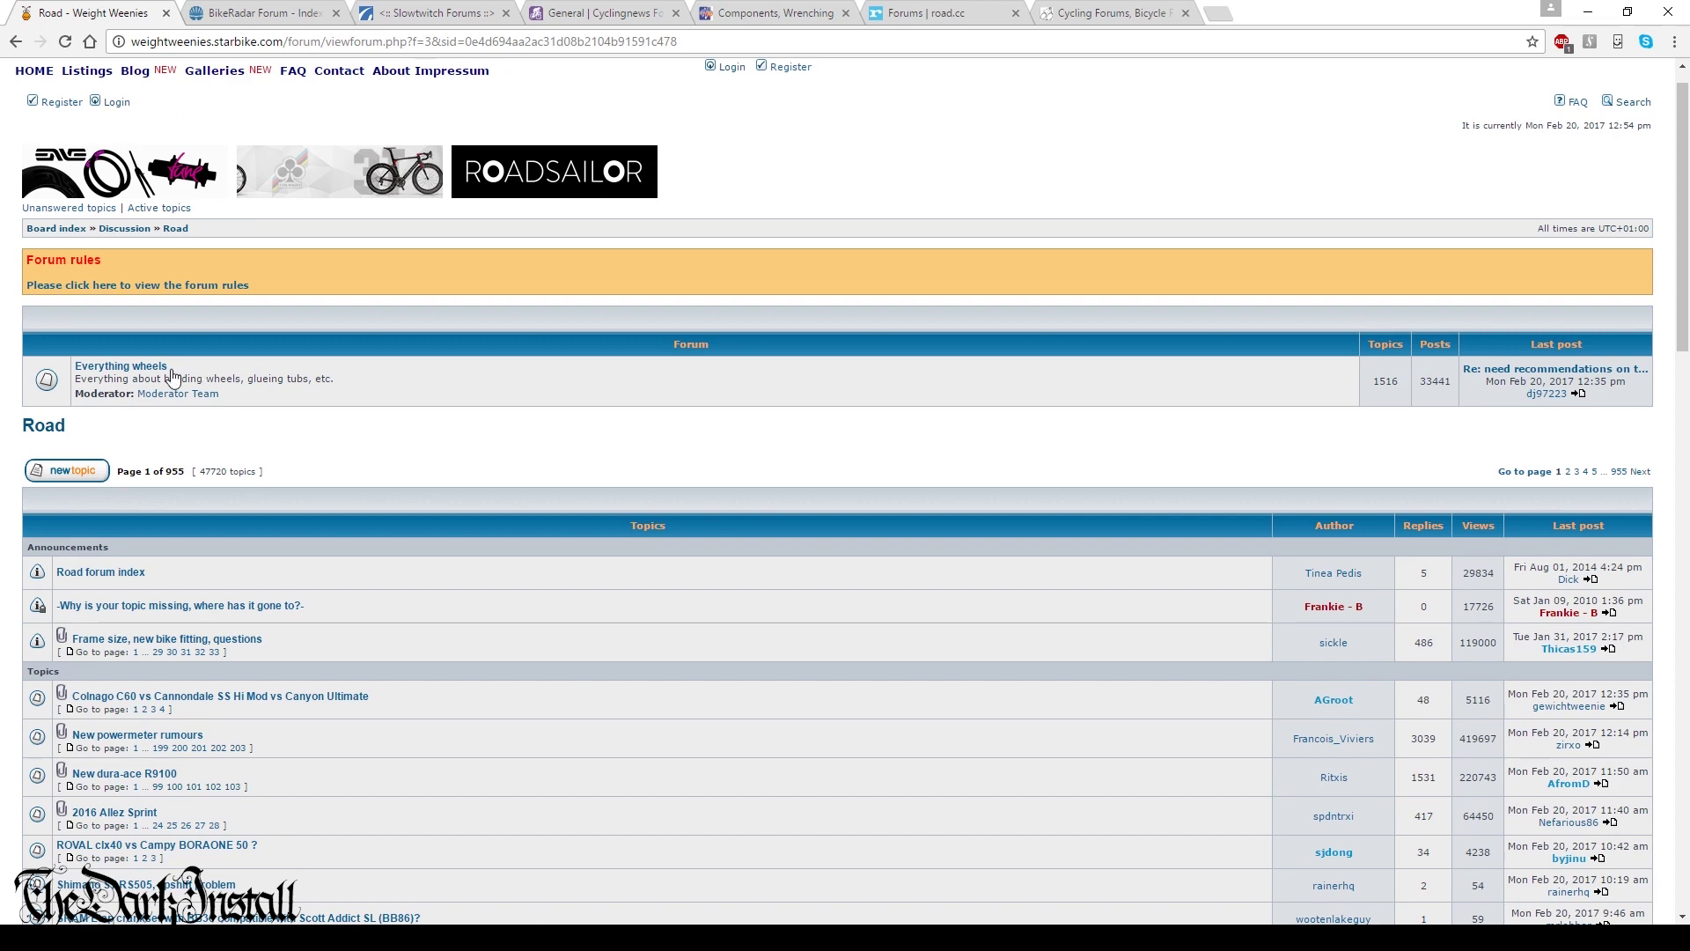
pyautogui.click(166, 367)
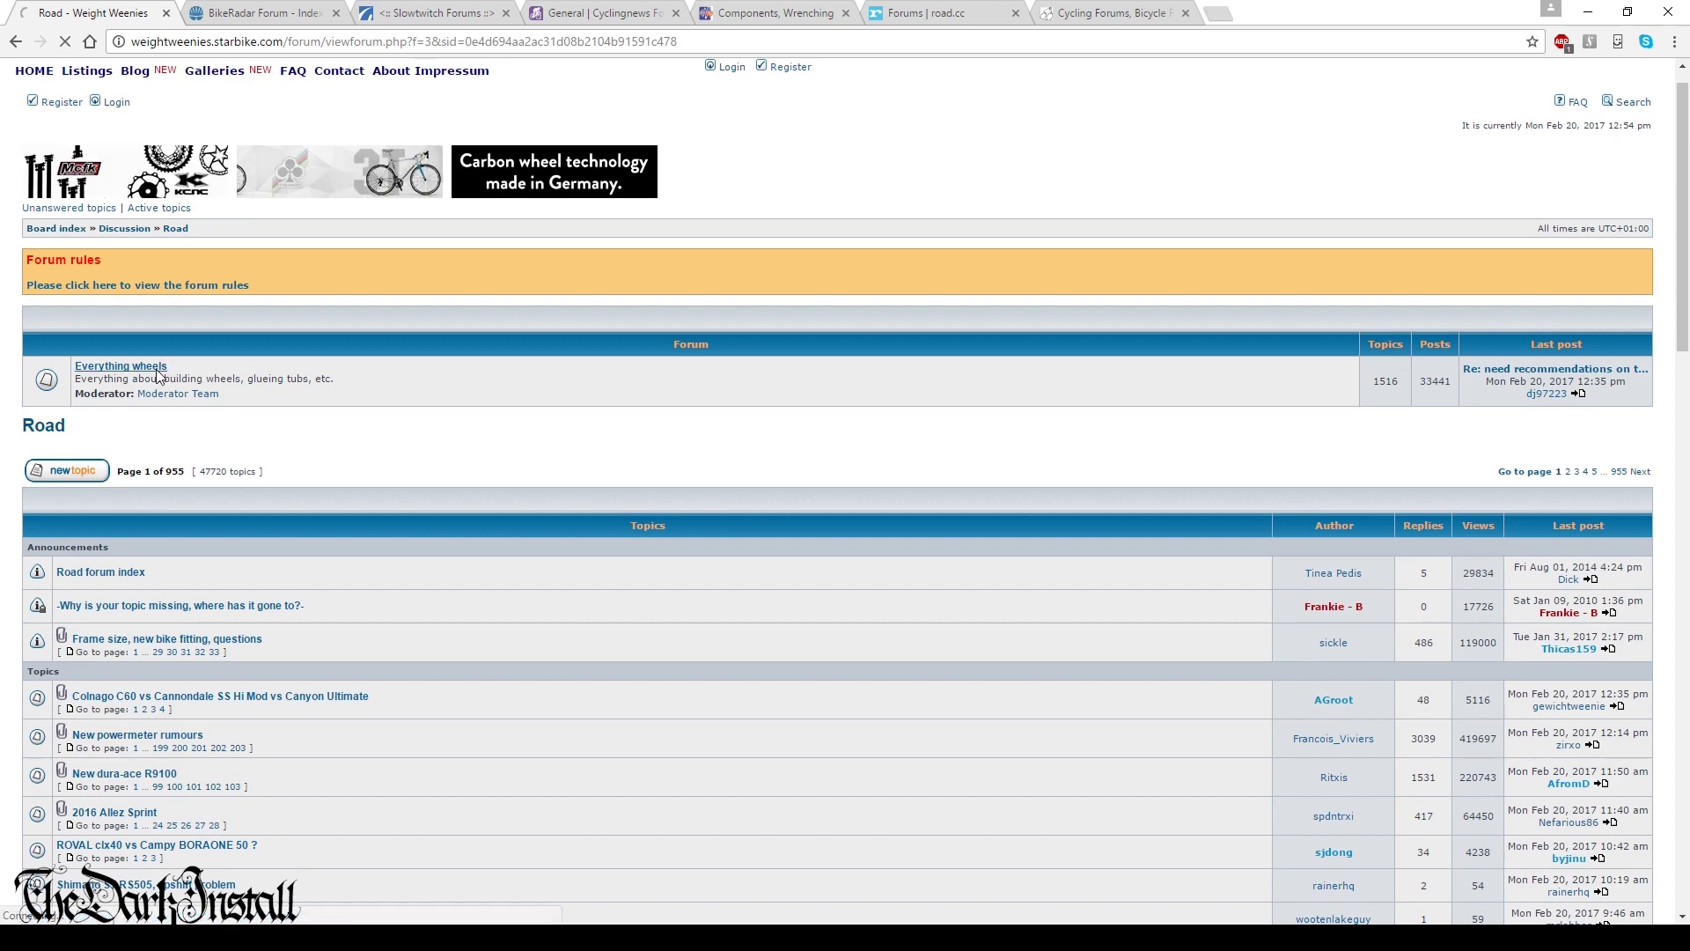
pyautogui.scroll(-4, 415, 412)
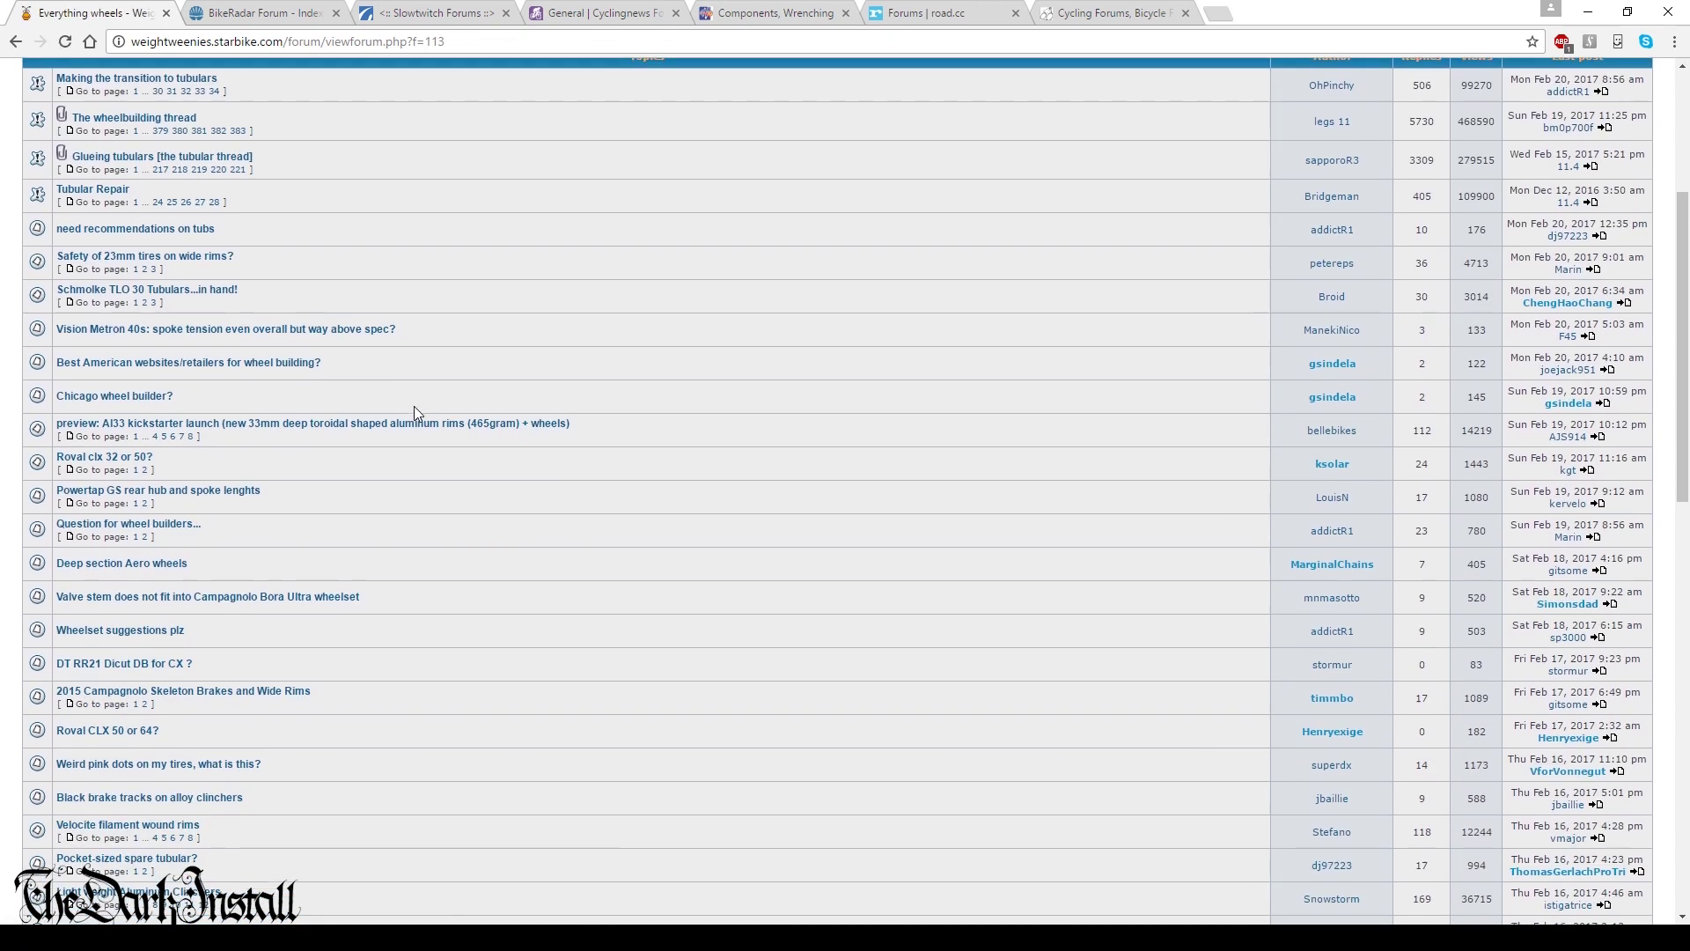
pyautogui.scroll(-2, 417, 413)
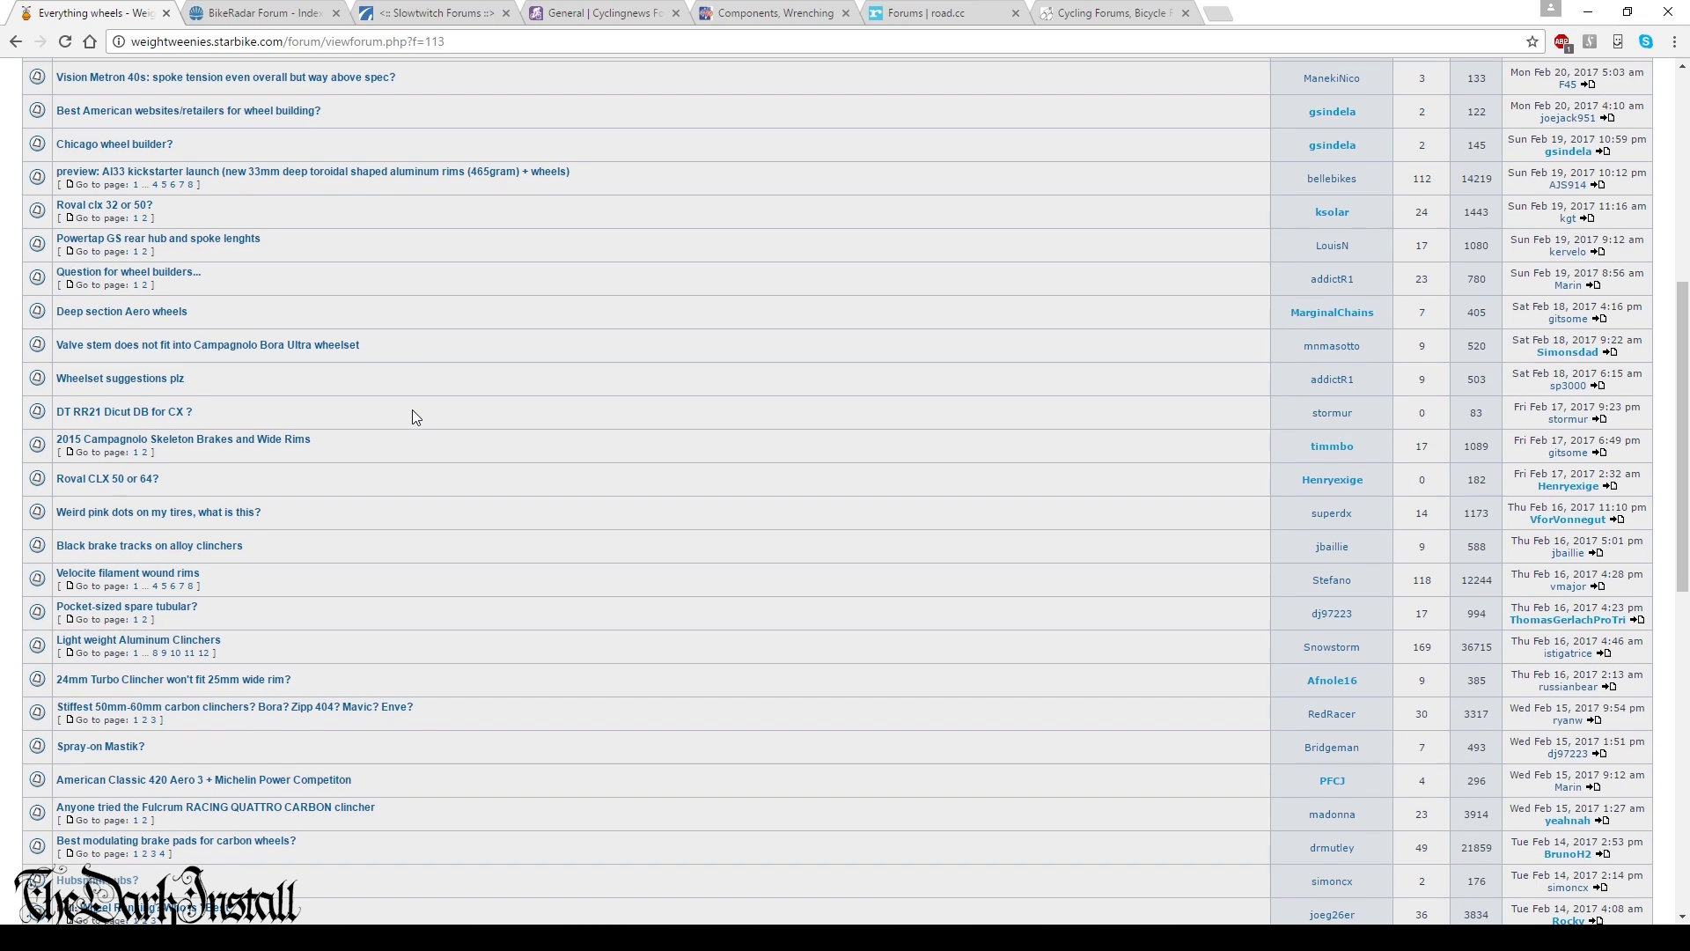
pyautogui.scroll(4, 413, 416)
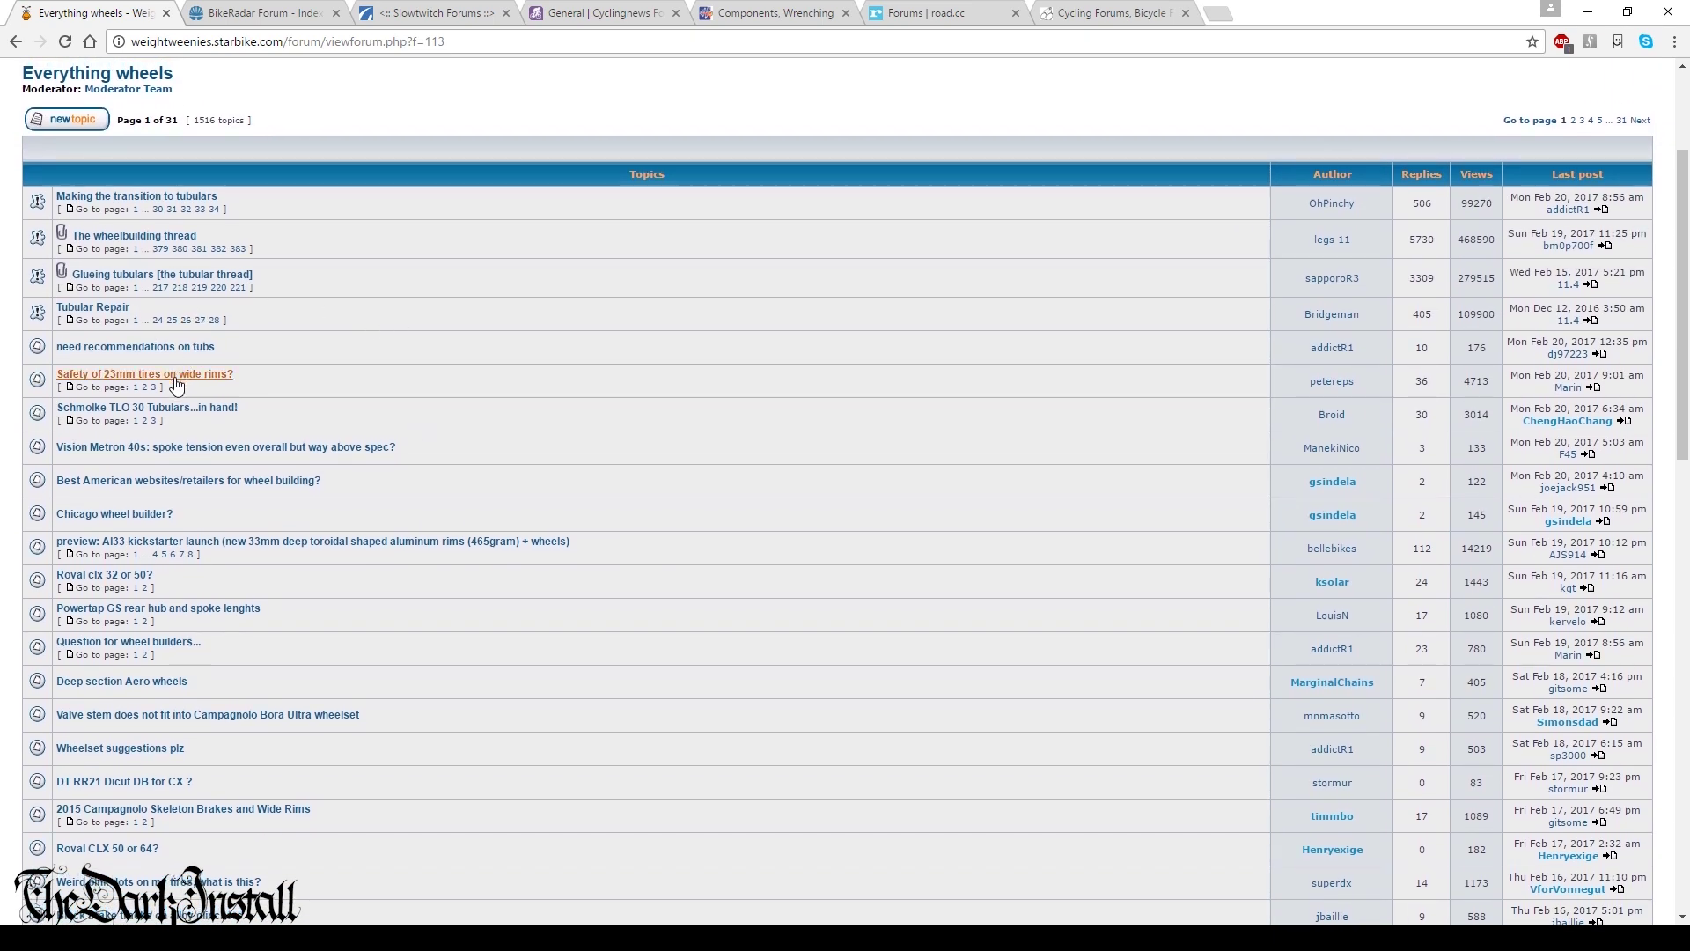
pyautogui.scroll(-2, 143, 565)
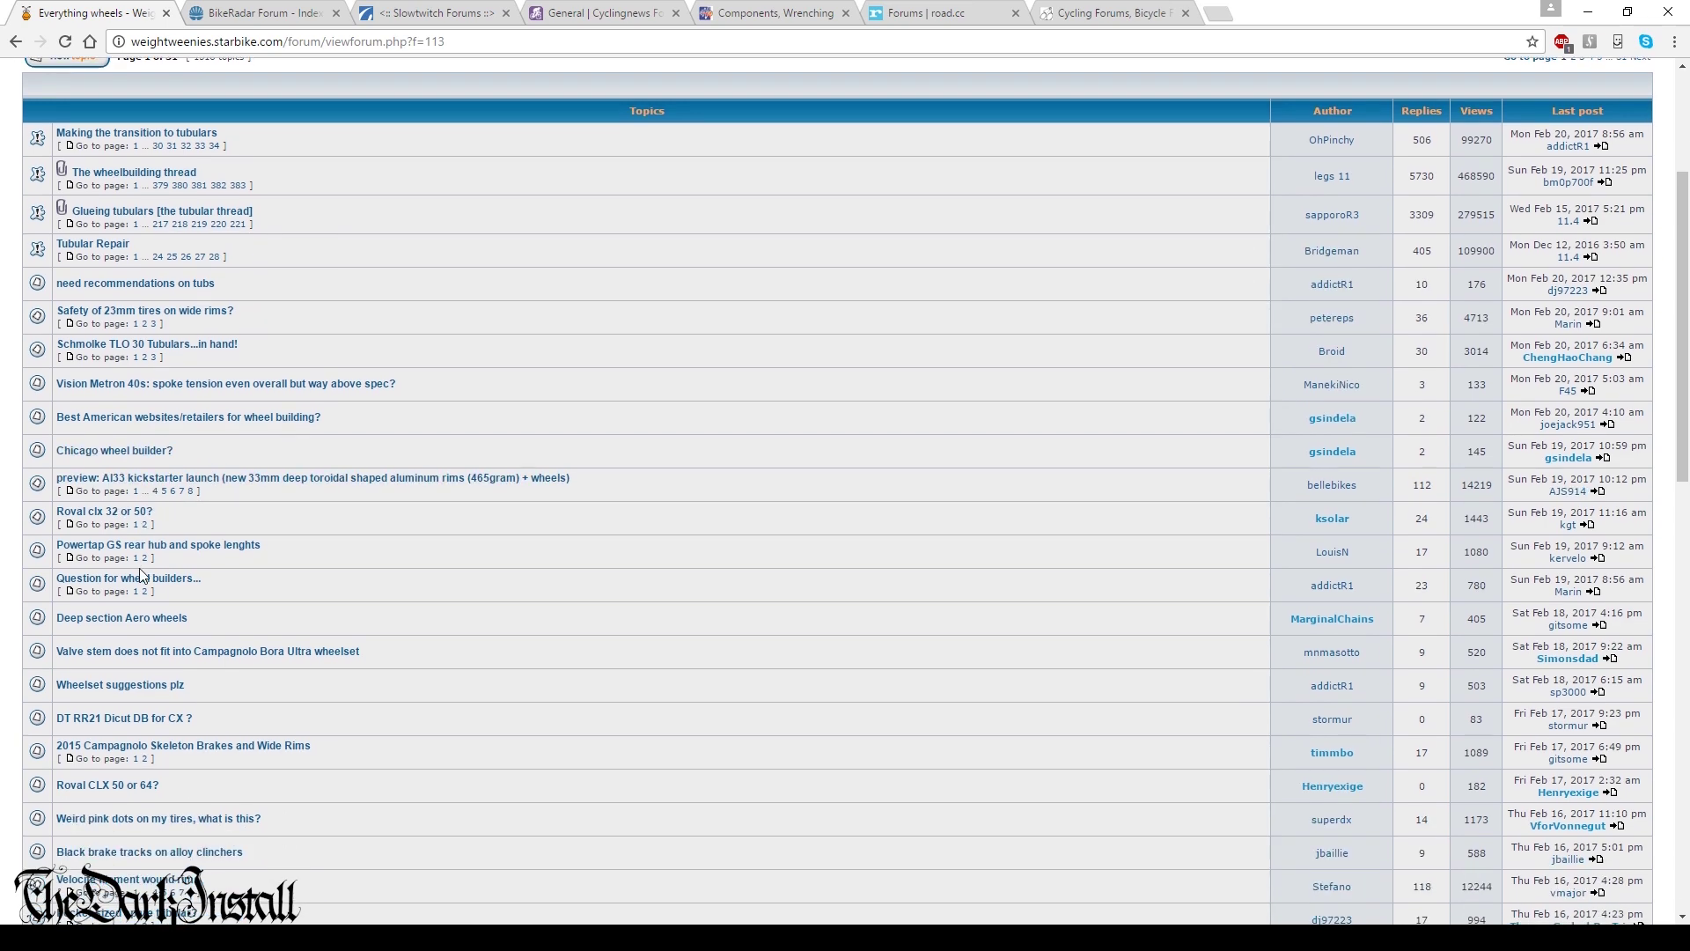
pyautogui.scroll(-1, 137, 563)
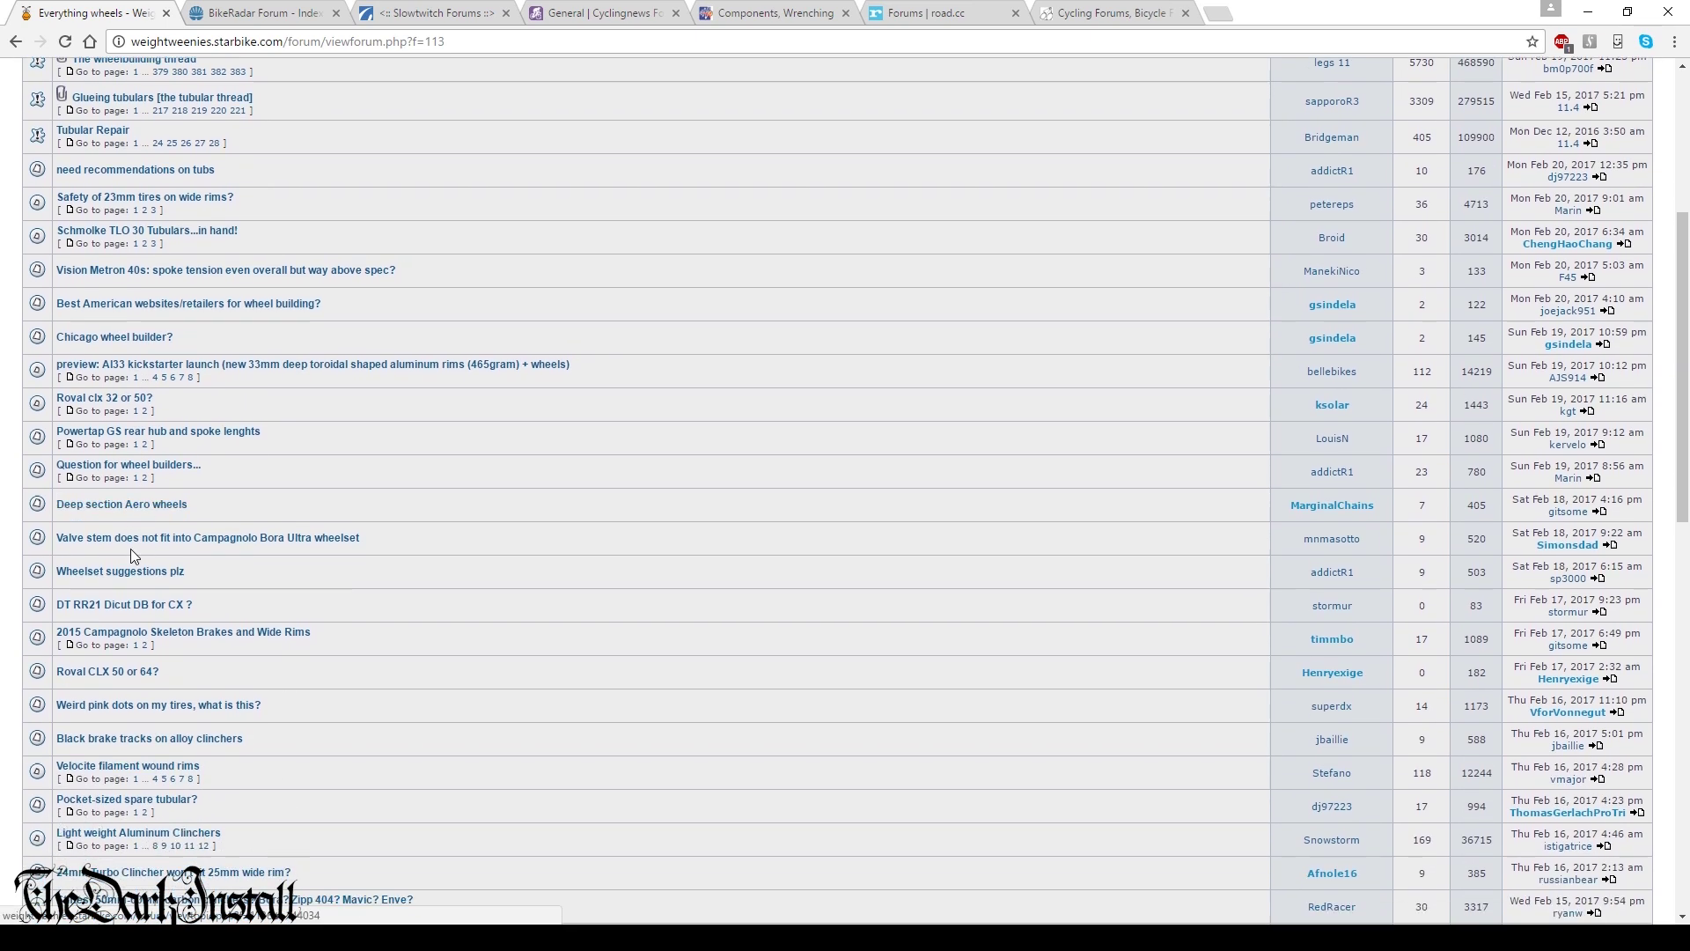
pyautogui.scroll(-4, 134, 557)
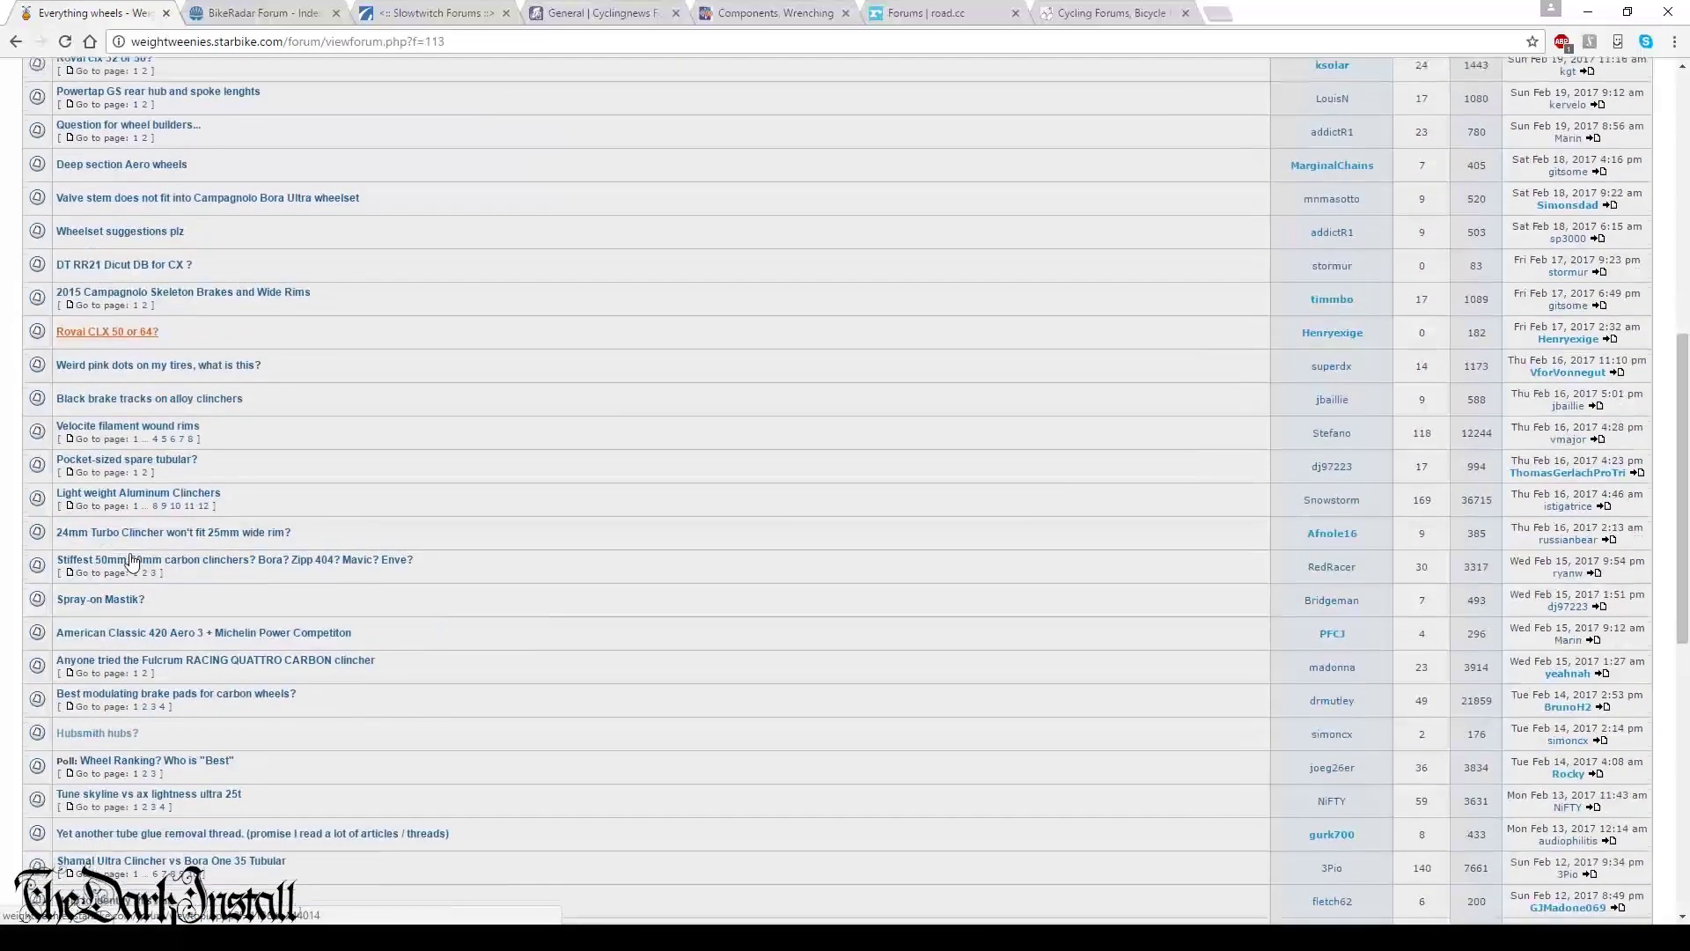
pyautogui.scroll(-3, 131, 561)
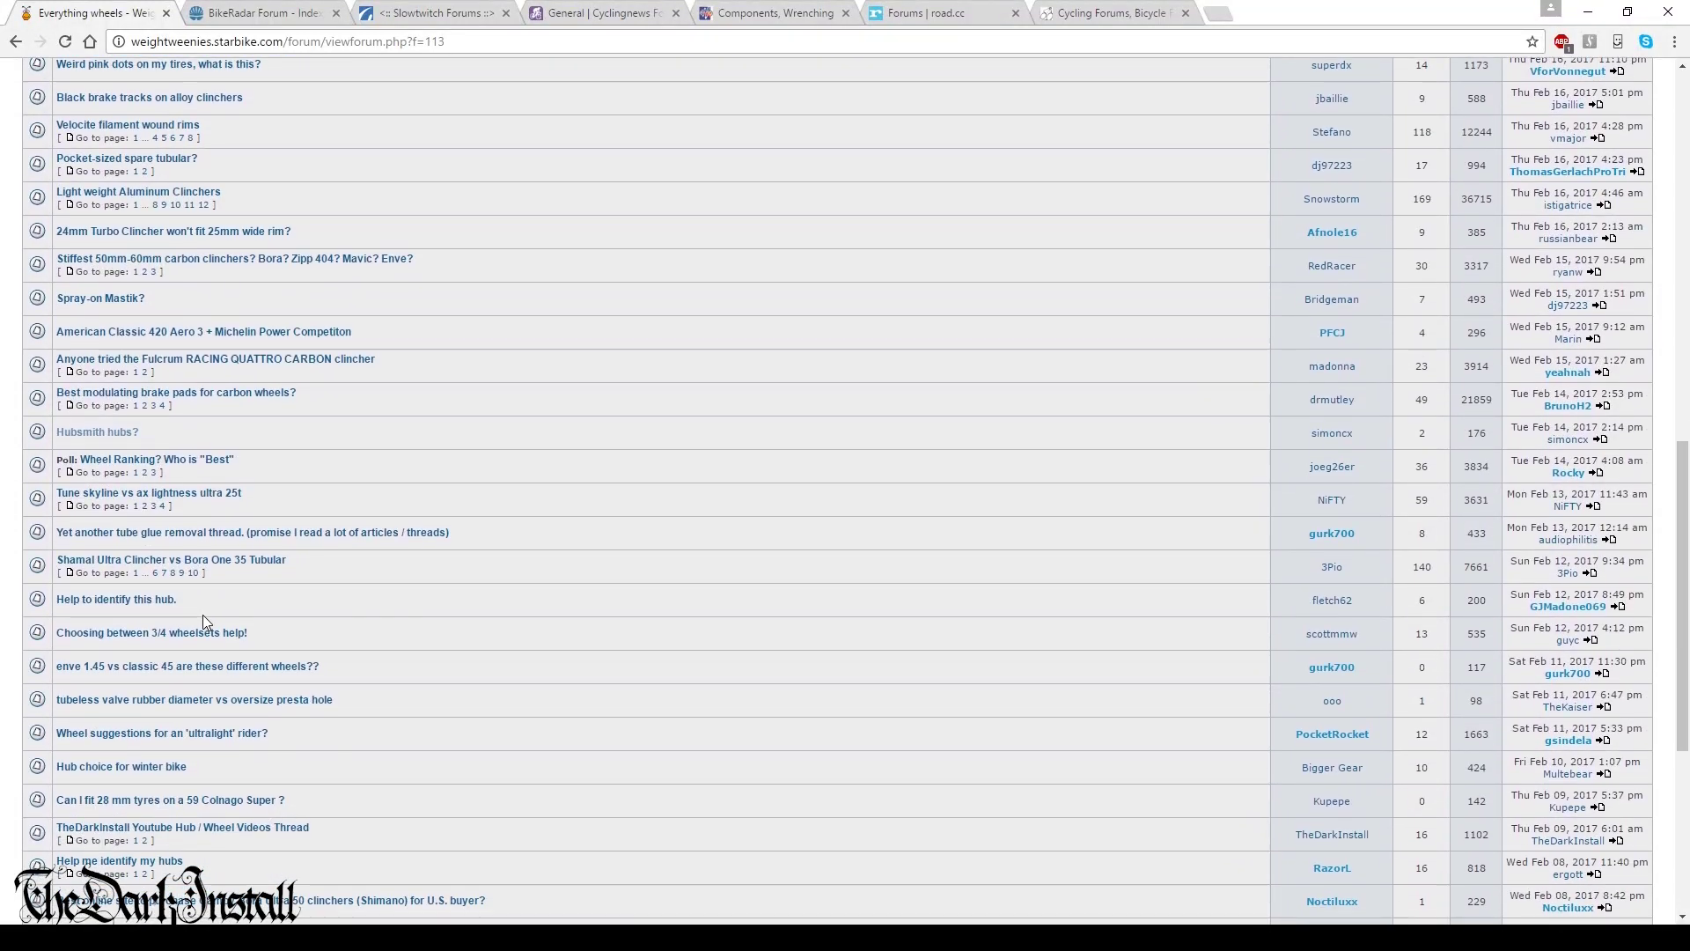
pyautogui.scroll(-3, 479, 577)
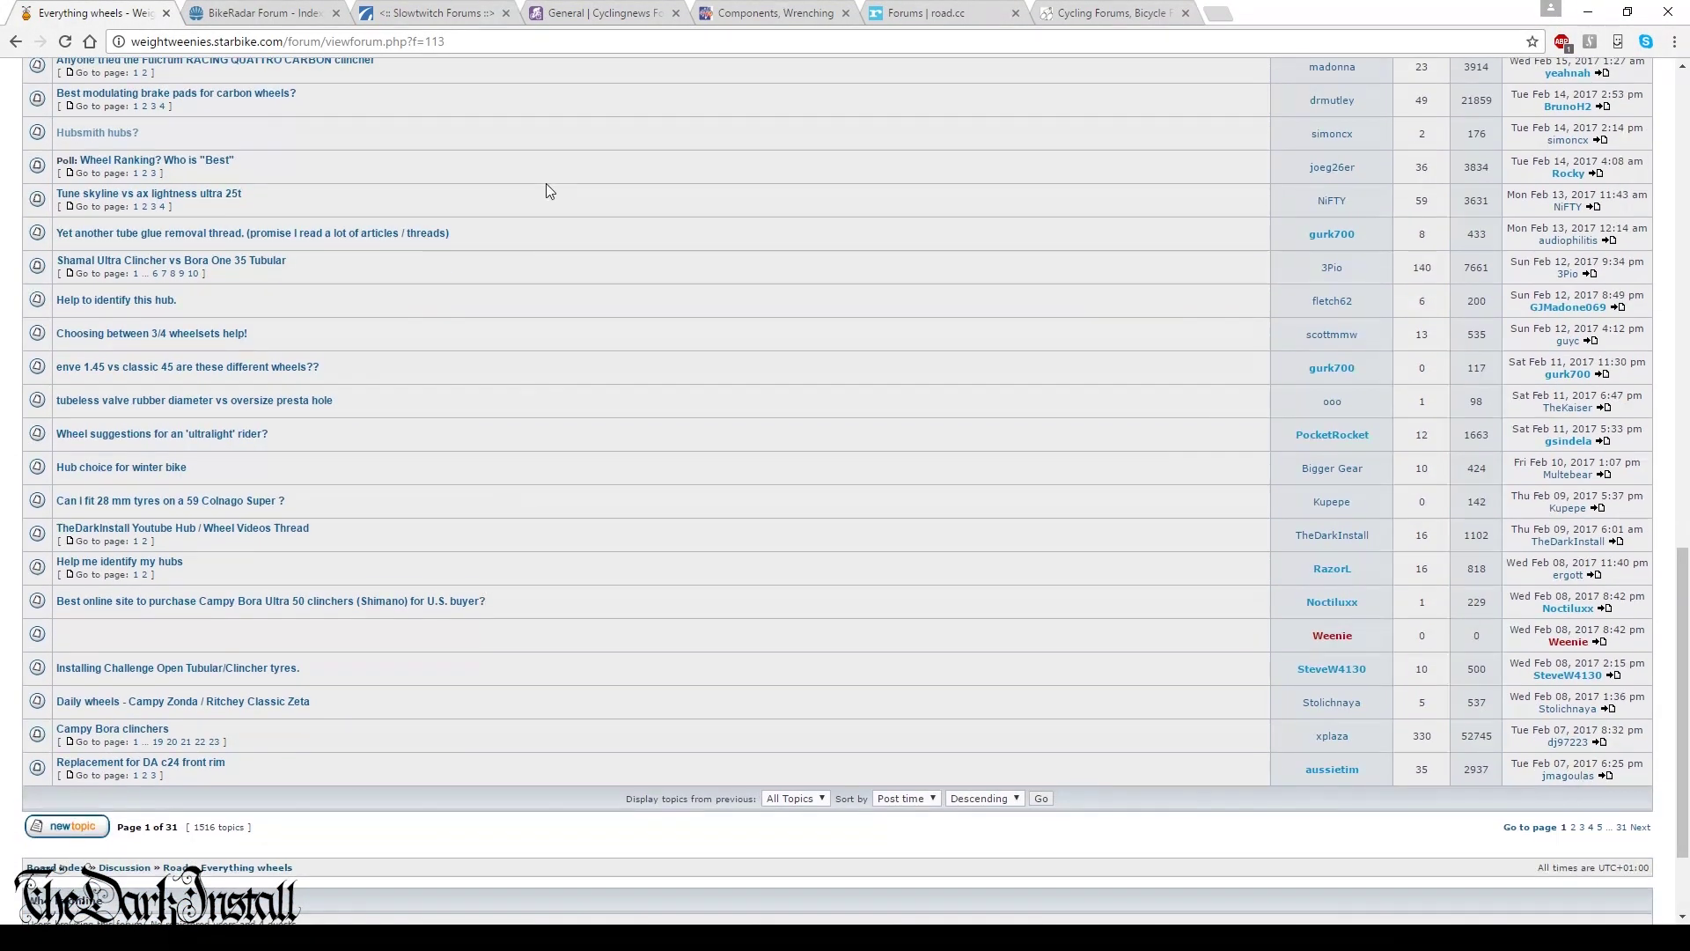
# - Glance over the Cyclingnews General, road.cc and VeloNation forum pages in turn
pyautogui.click(594, 10)
pyautogui.scroll(-2, 705, 252)
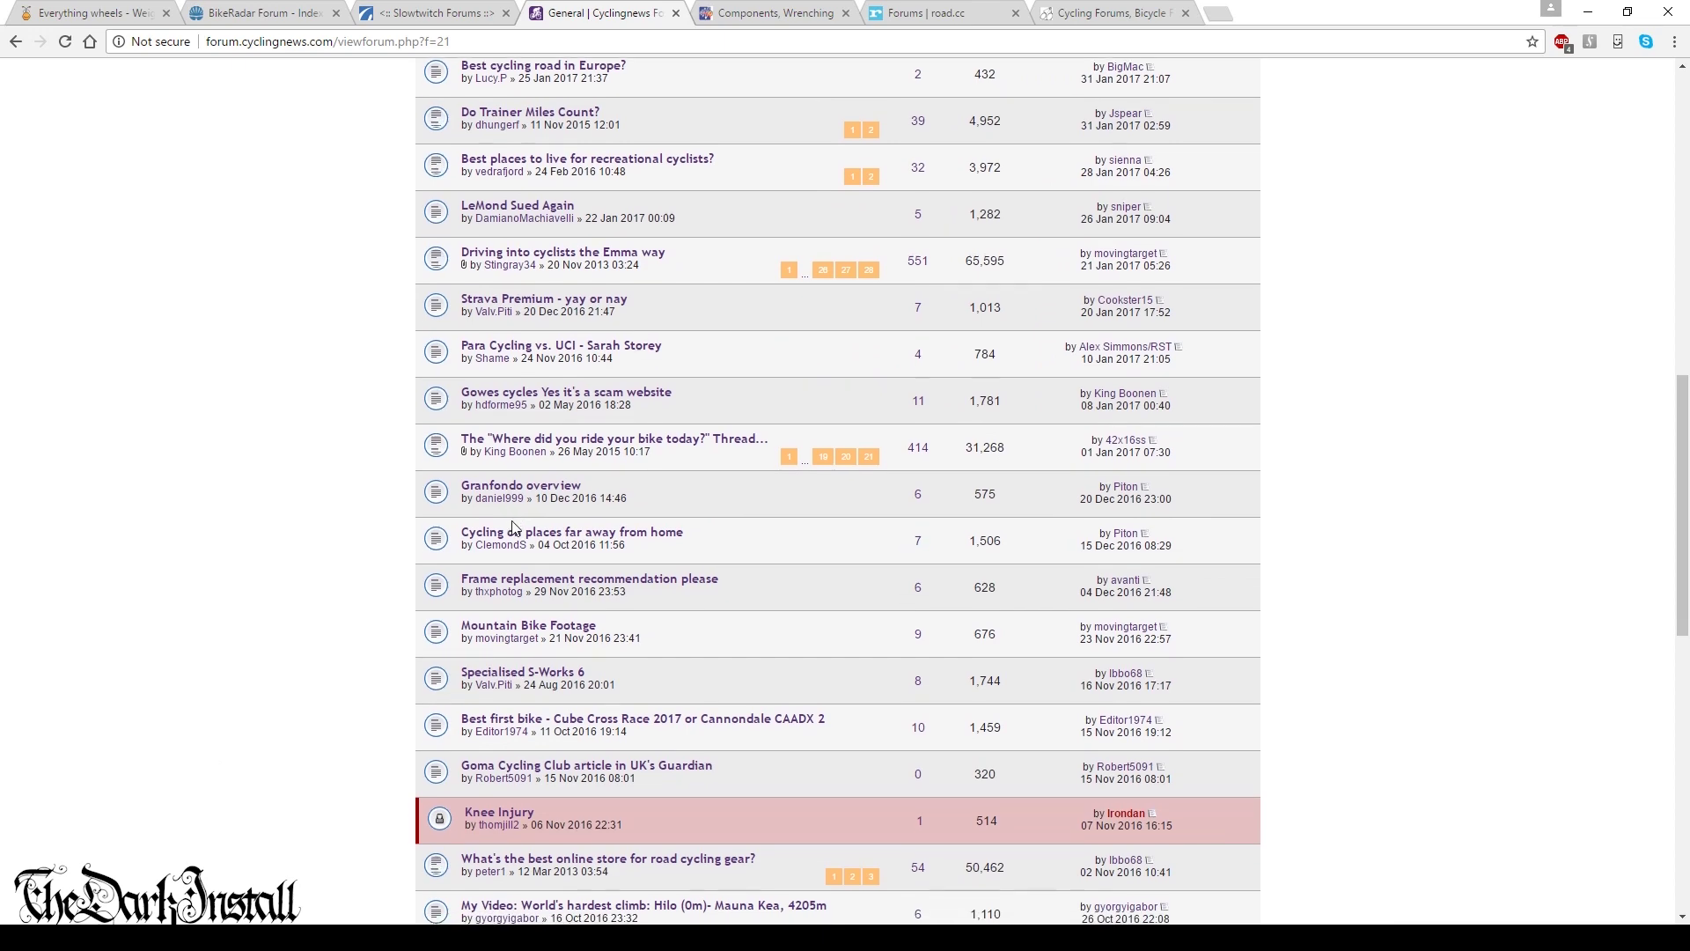
pyautogui.click(965, 7)
pyautogui.scroll(-1, 880, 313)
pyautogui.scroll(1, 875, 317)
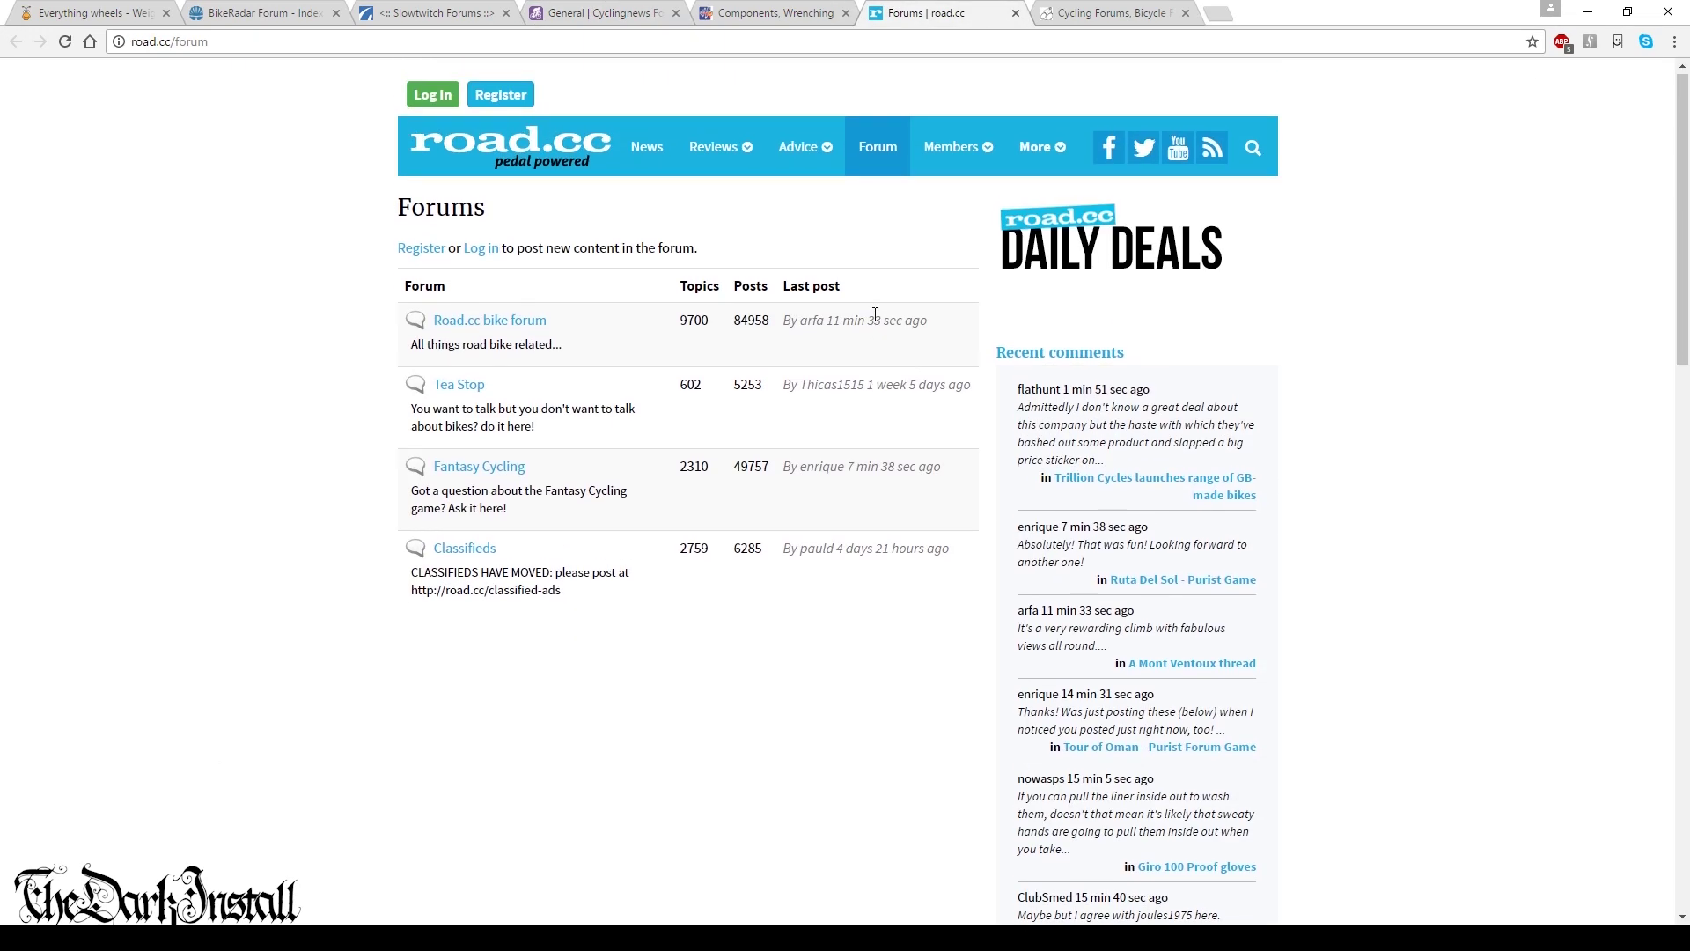
pyautogui.click(1110, 12)
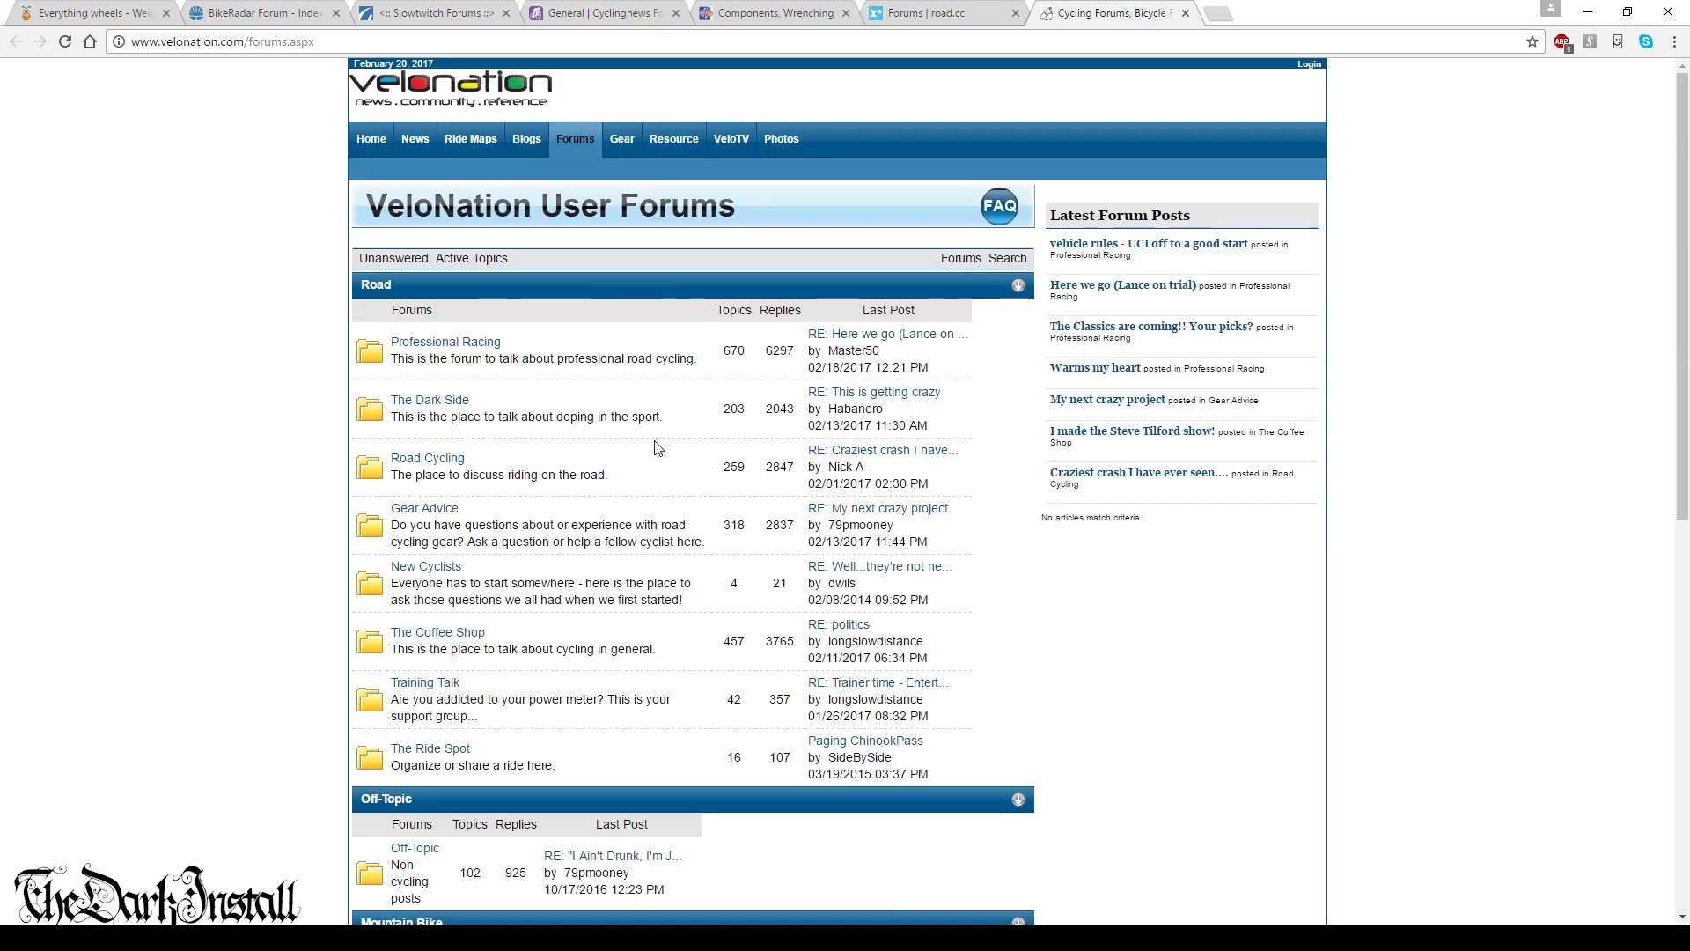
pyautogui.scroll(-2, 603, 456)
pyautogui.scroll(-2, 601, 456)
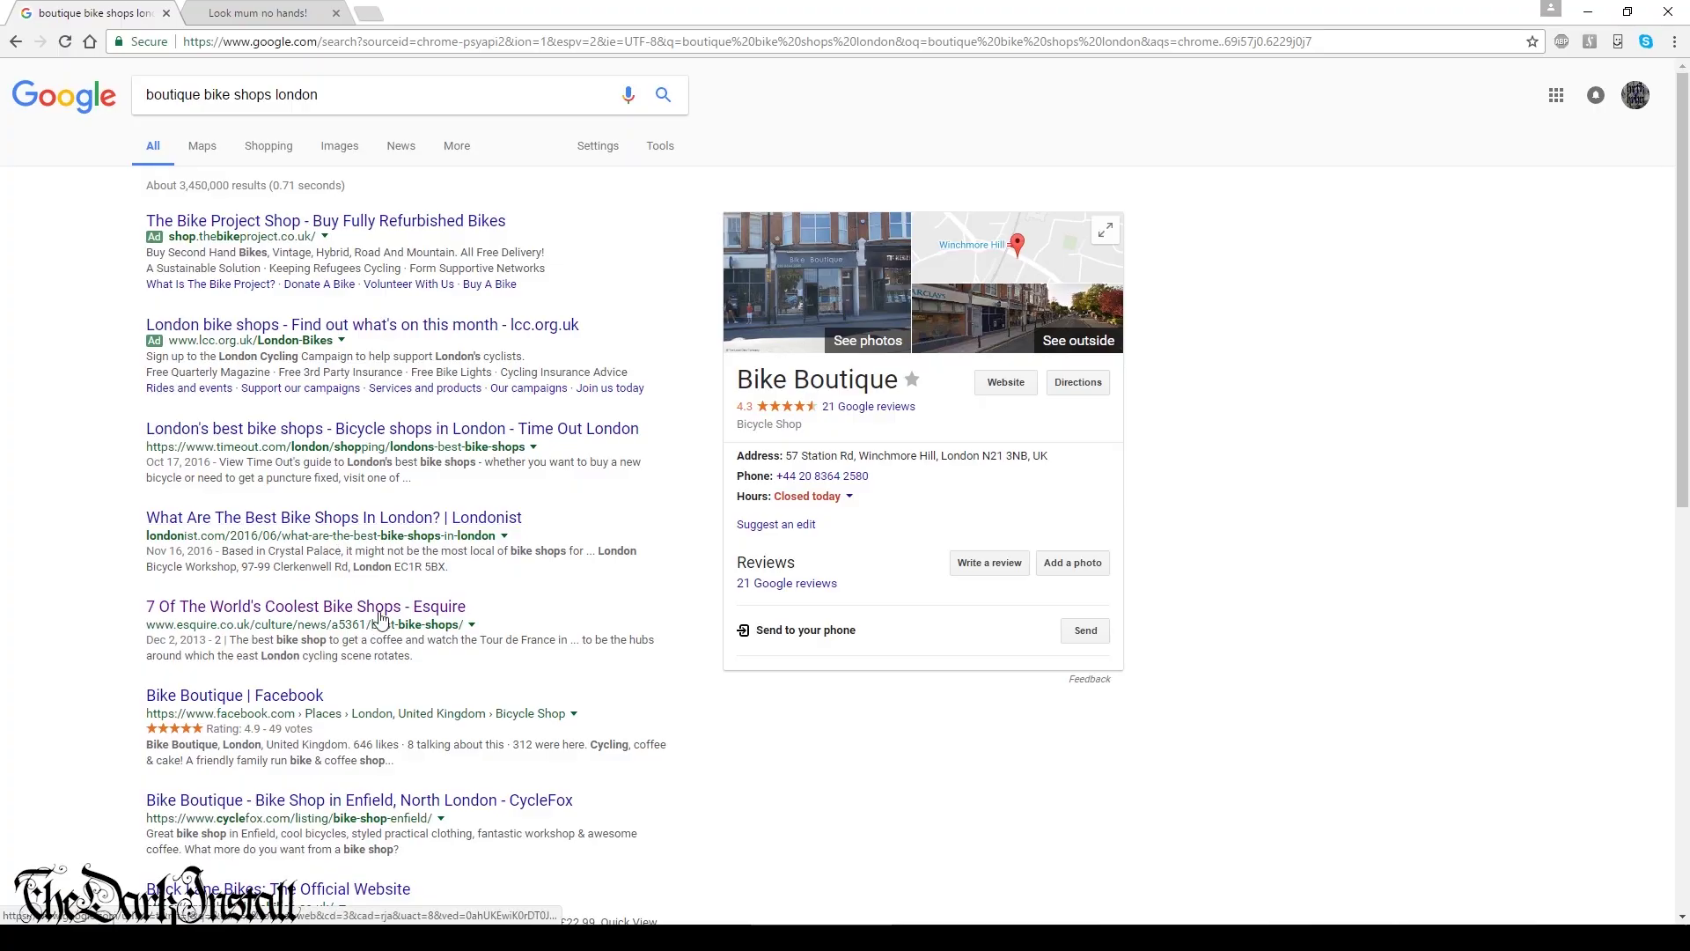
# - Open Esquire's '7 Of The World's Coolest Bike Shops' and read down to Look Mum No Hands!
pyautogui.click(384, 613)
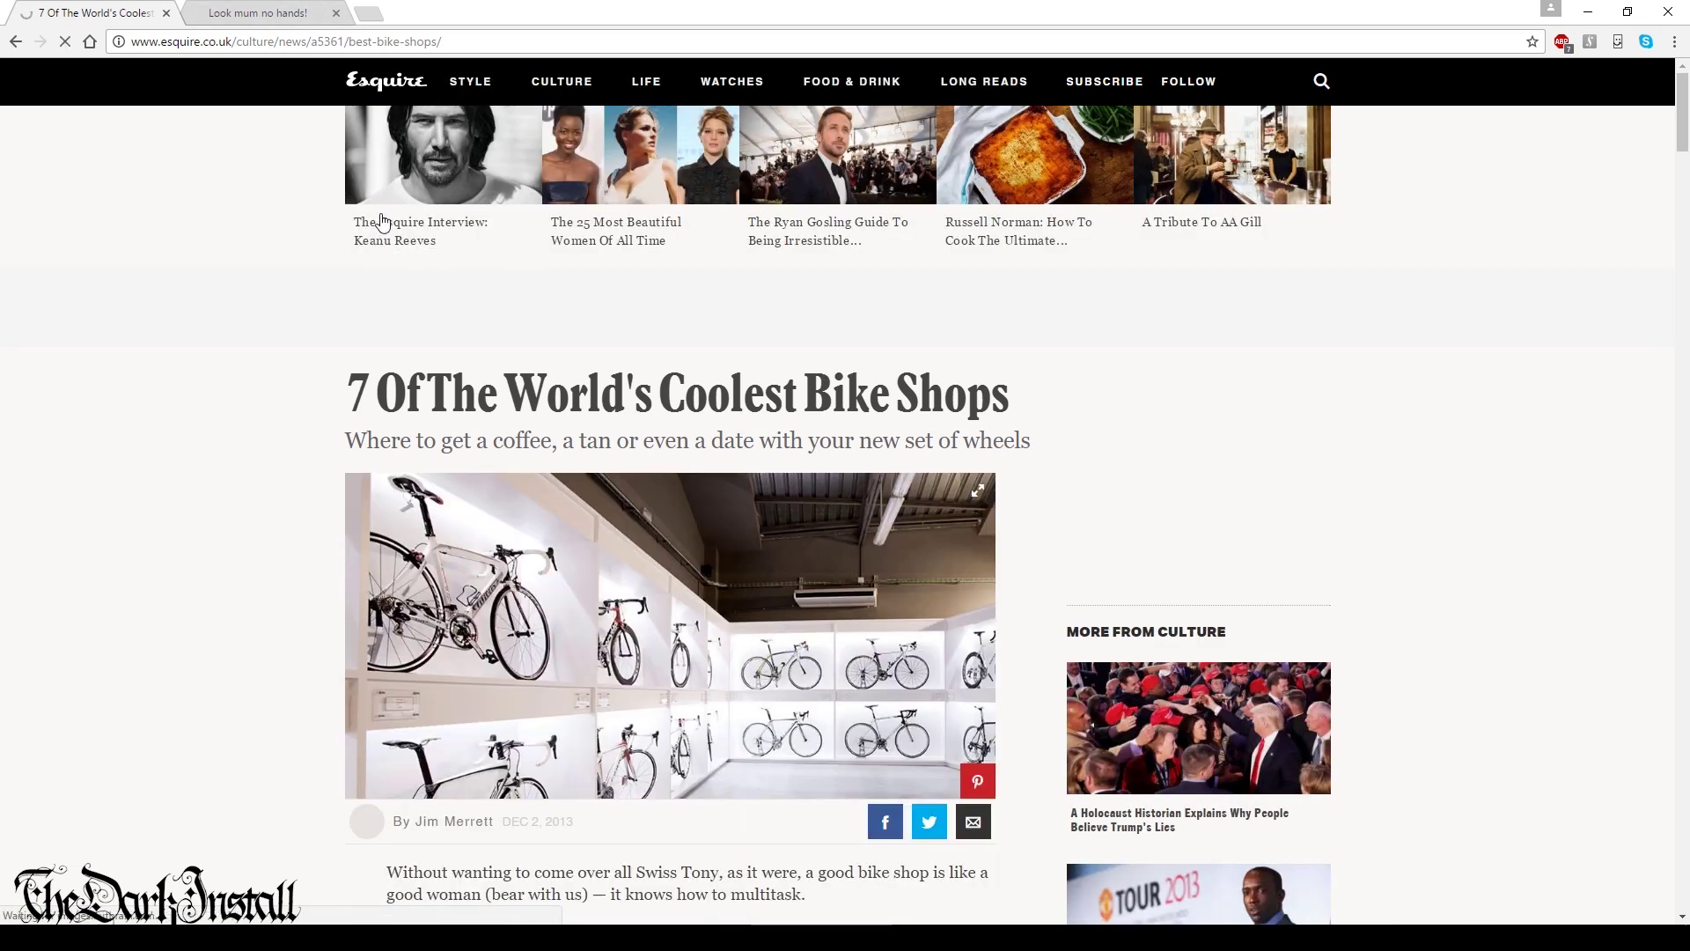
pyautogui.scroll(-3, 372, 385)
pyautogui.scroll(-6, 373, 385)
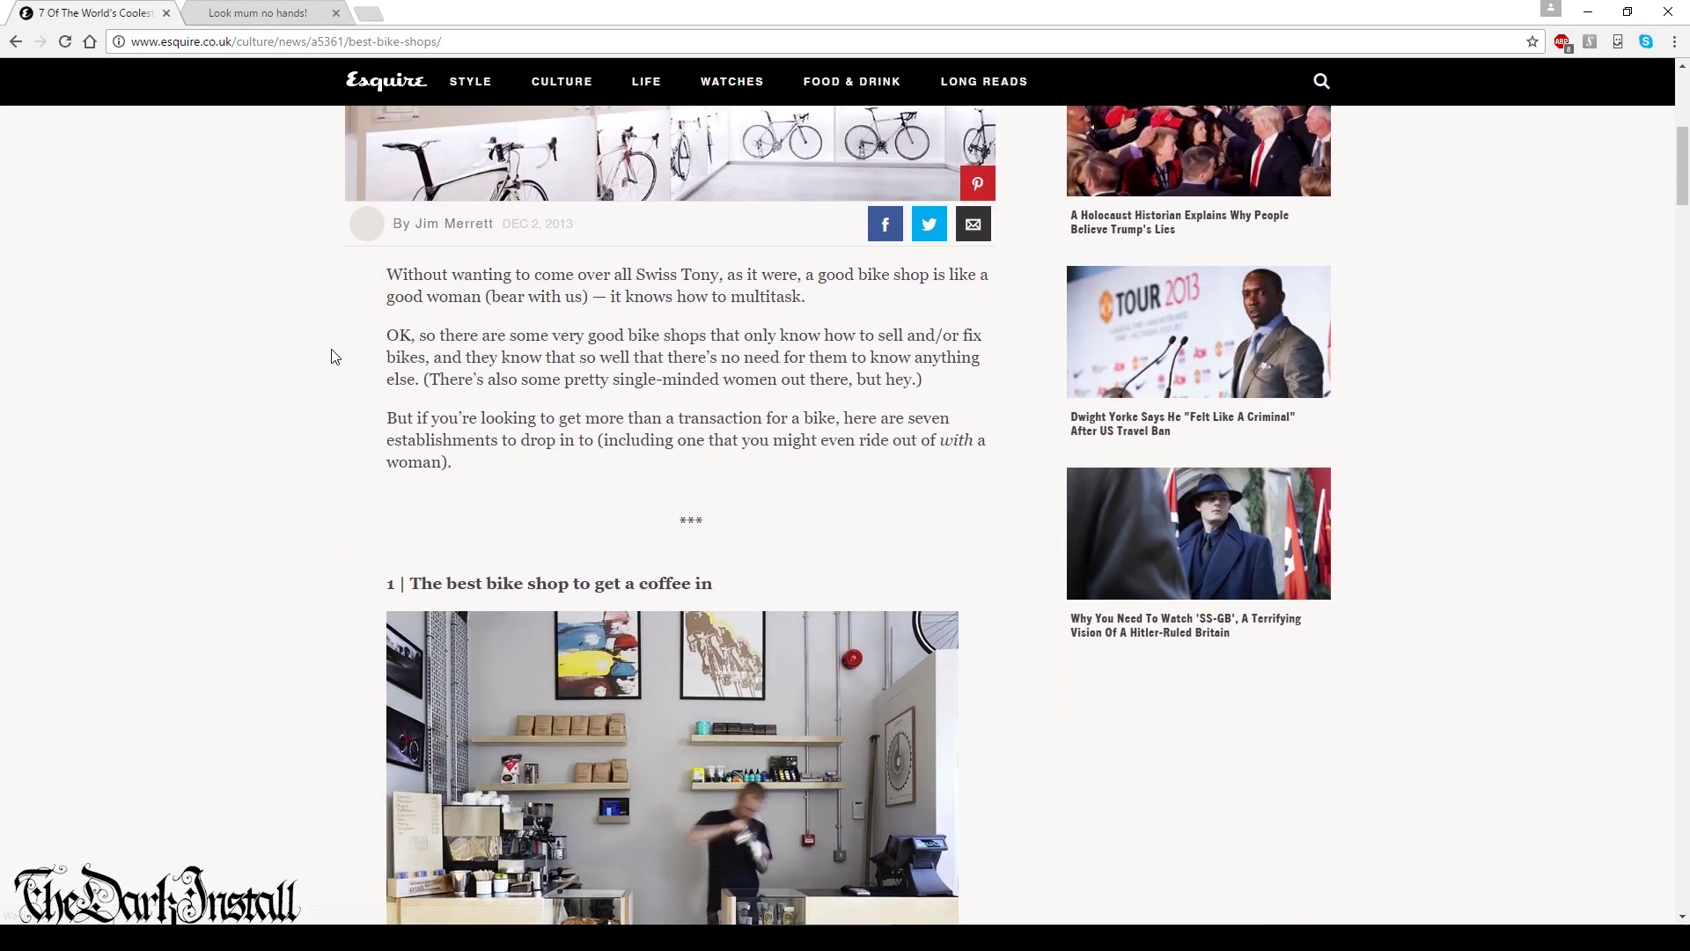
pyautogui.scroll(-10, 320, 362)
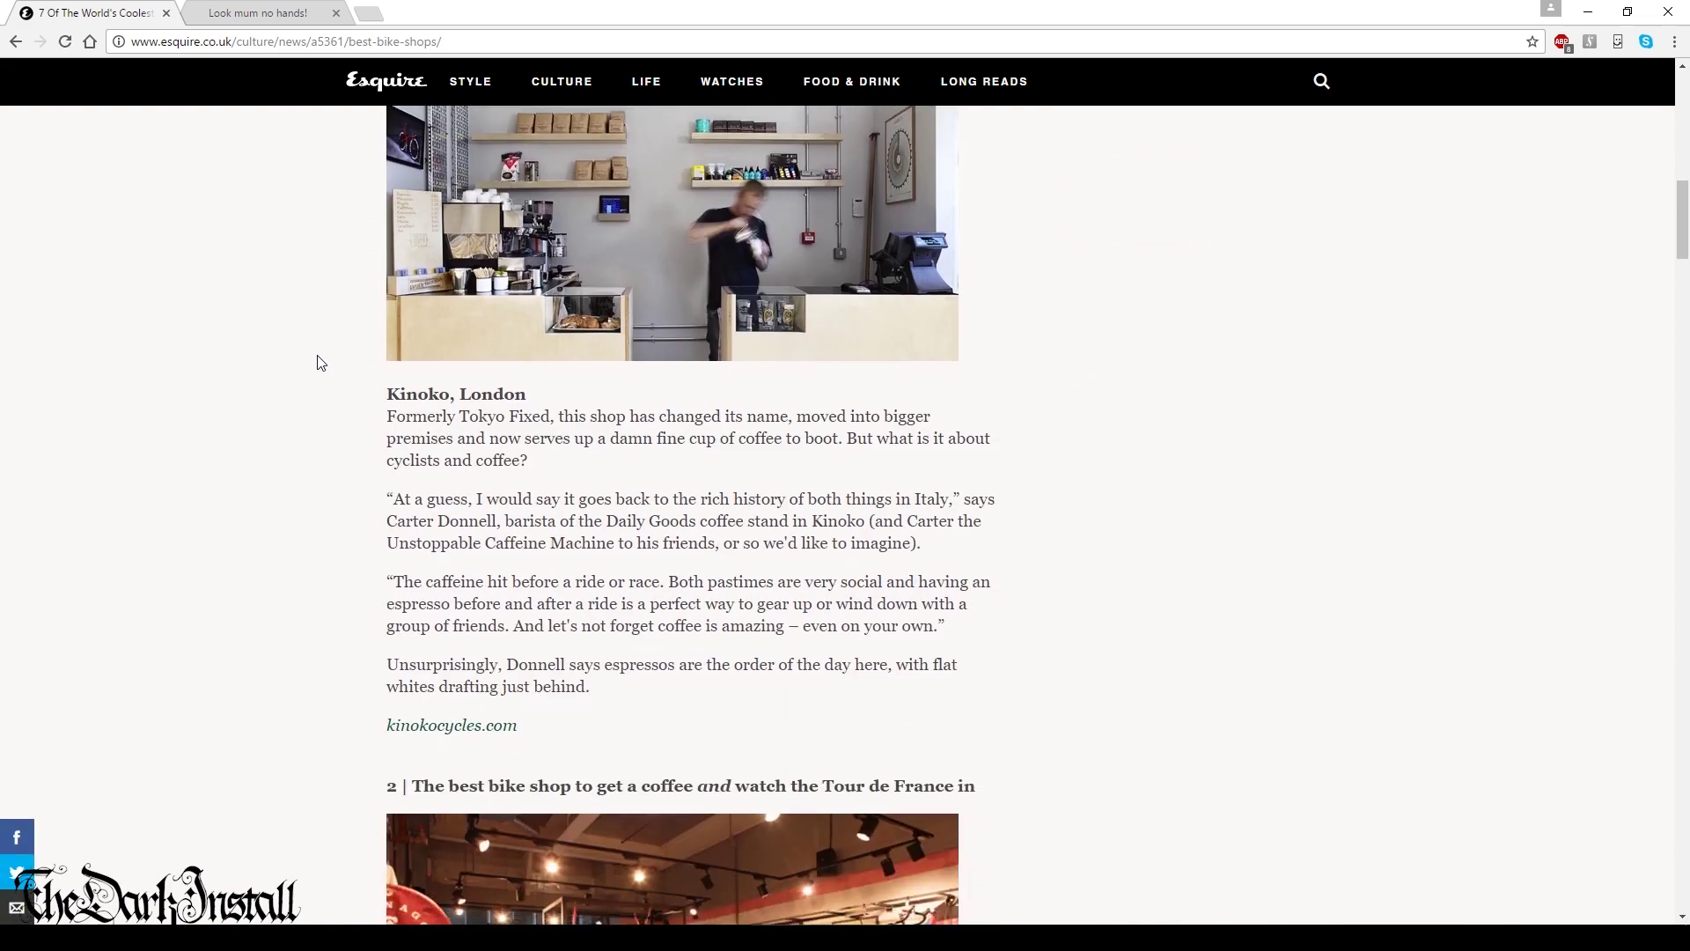
pyautogui.scroll(-12, 320, 362)
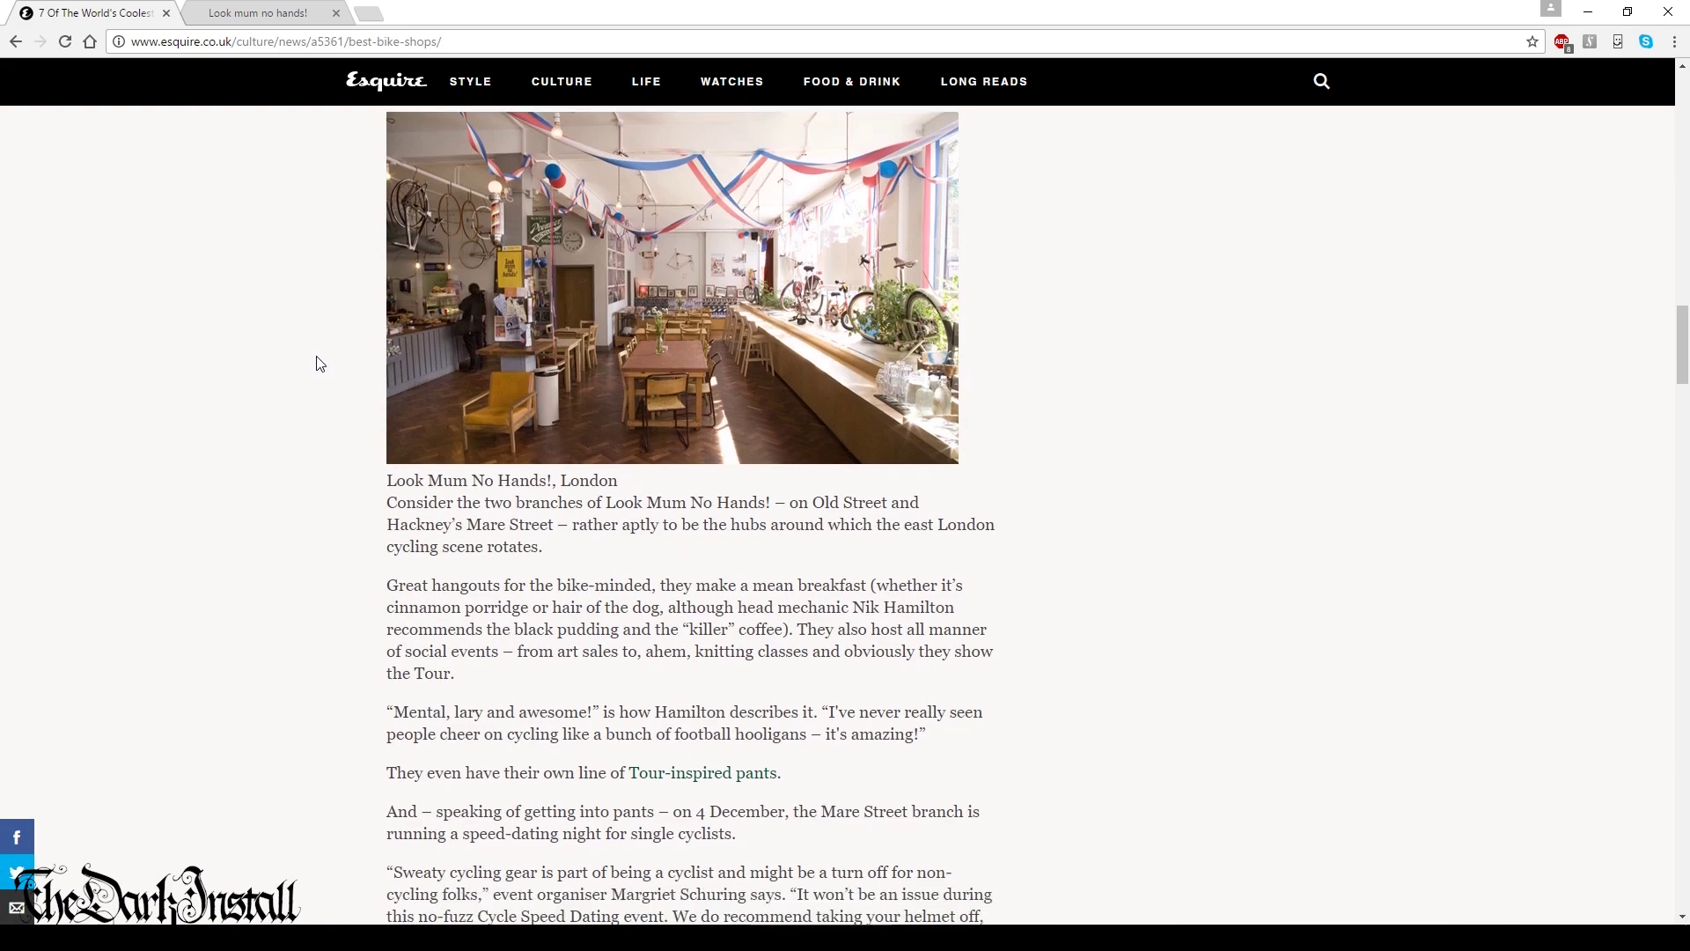
pyautogui.scroll(-2, 320, 362)
# - Scroll through the Look Mum No Hands! shop product grid, then switch back to the previous tab
pyautogui.click(238, 12)
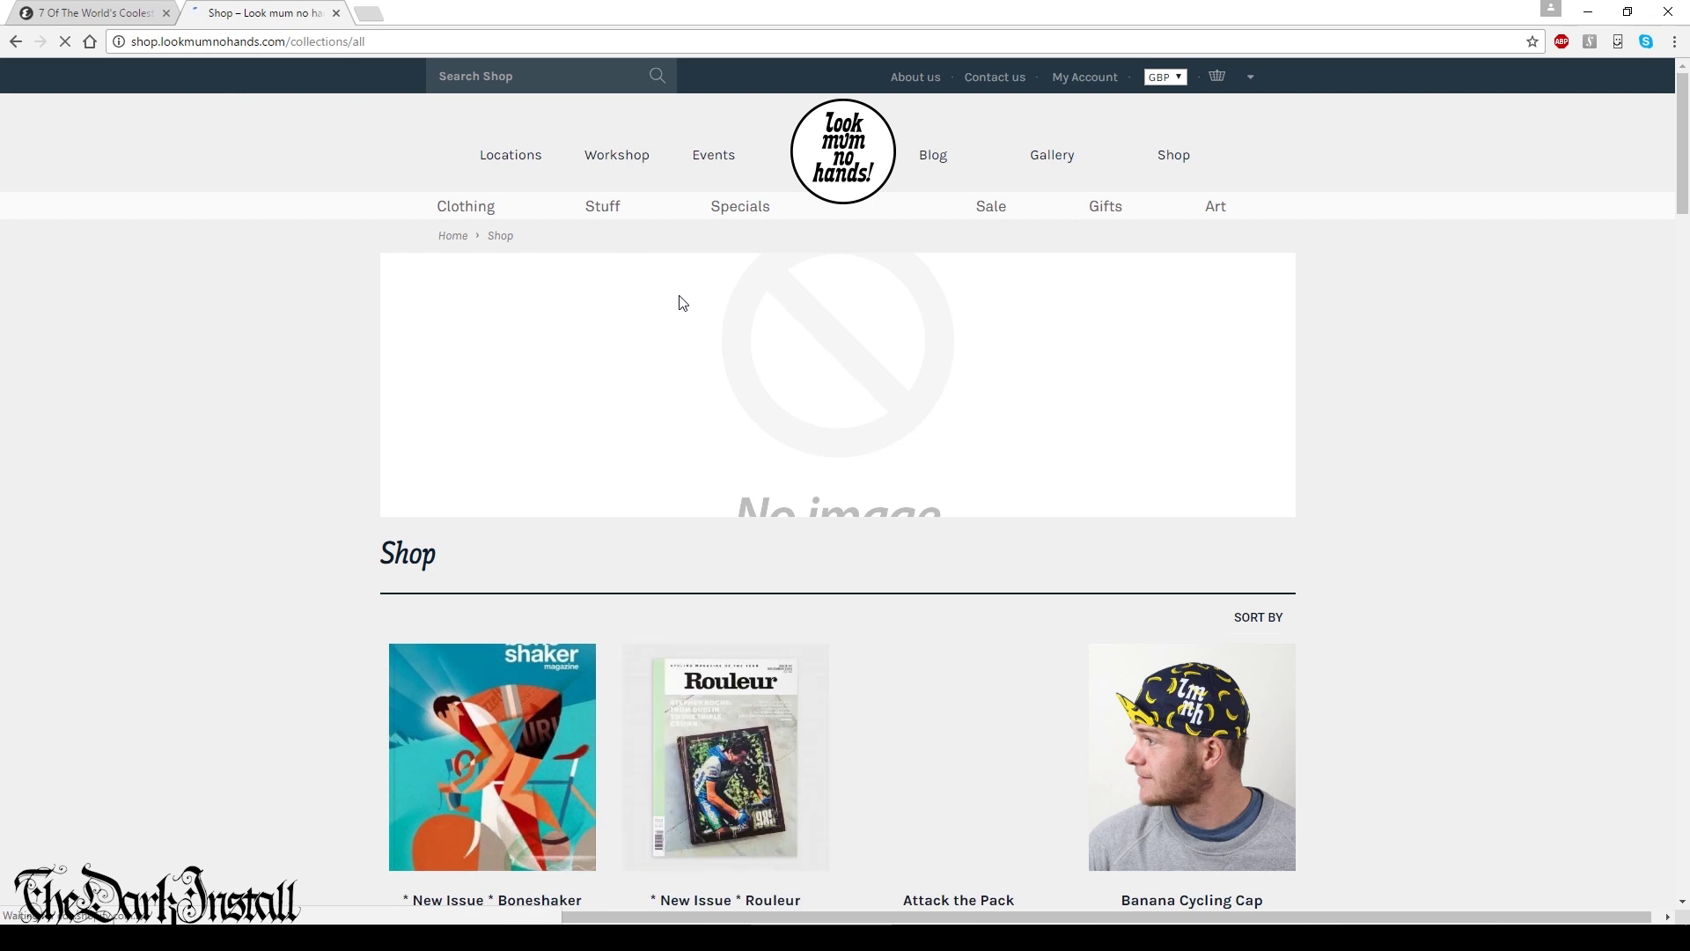
pyautogui.scroll(-8, 682, 304)
pyautogui.scroll(-20, 682, 304)
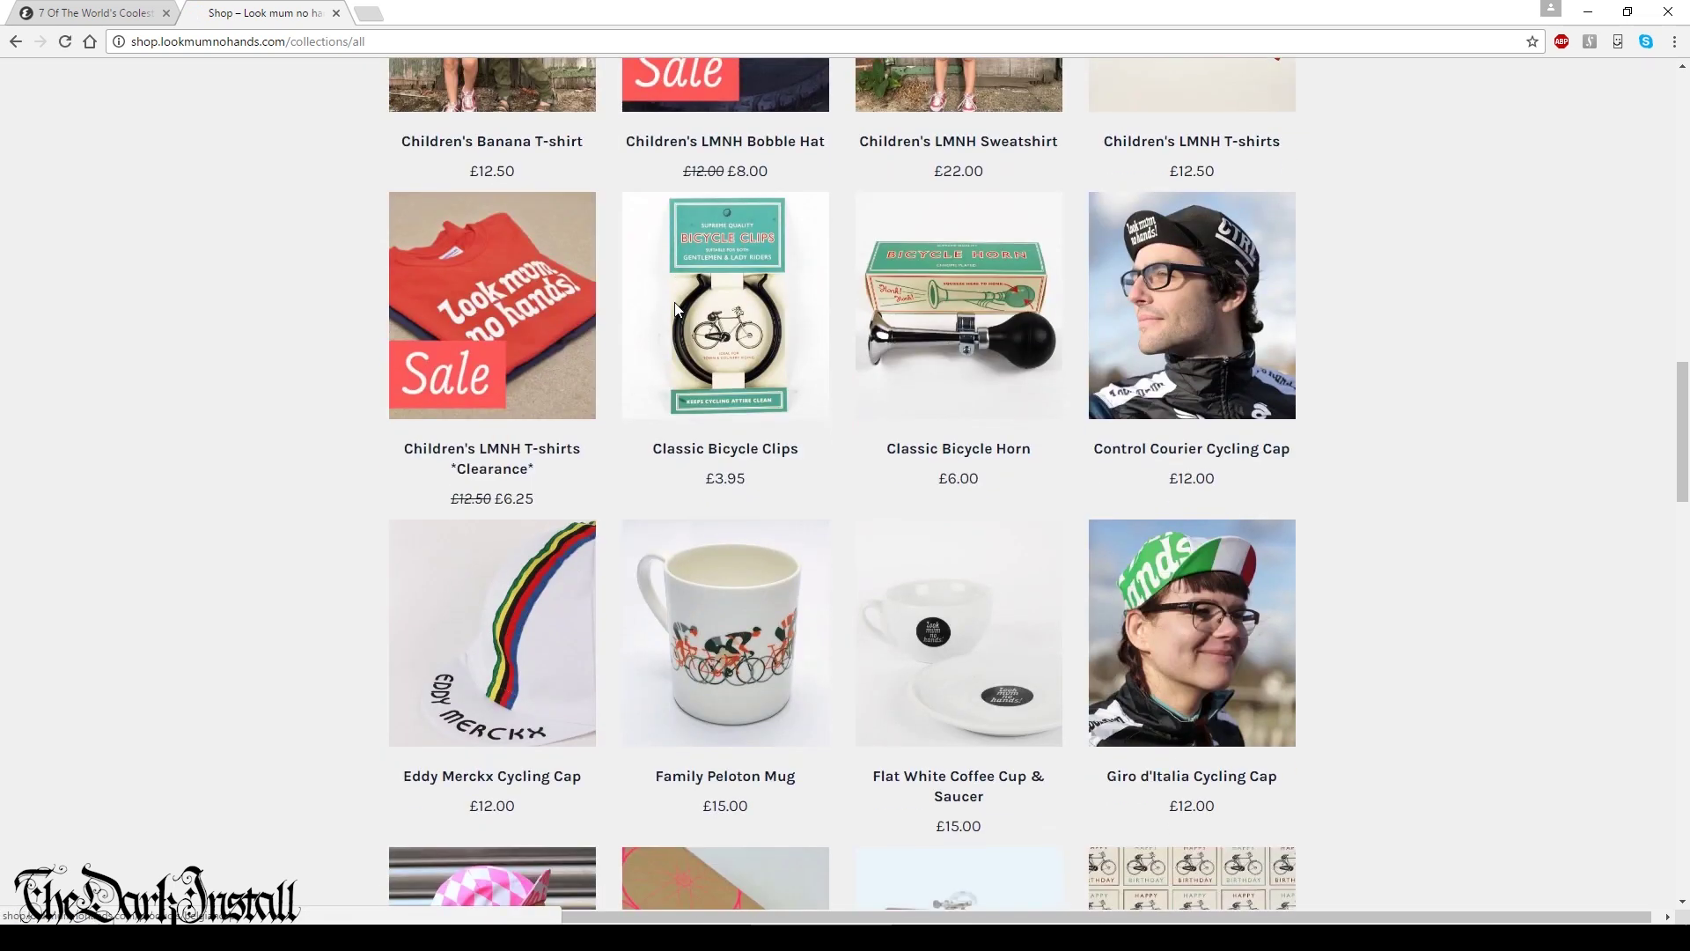
pyautogui.scroll(-10, 678, 312)
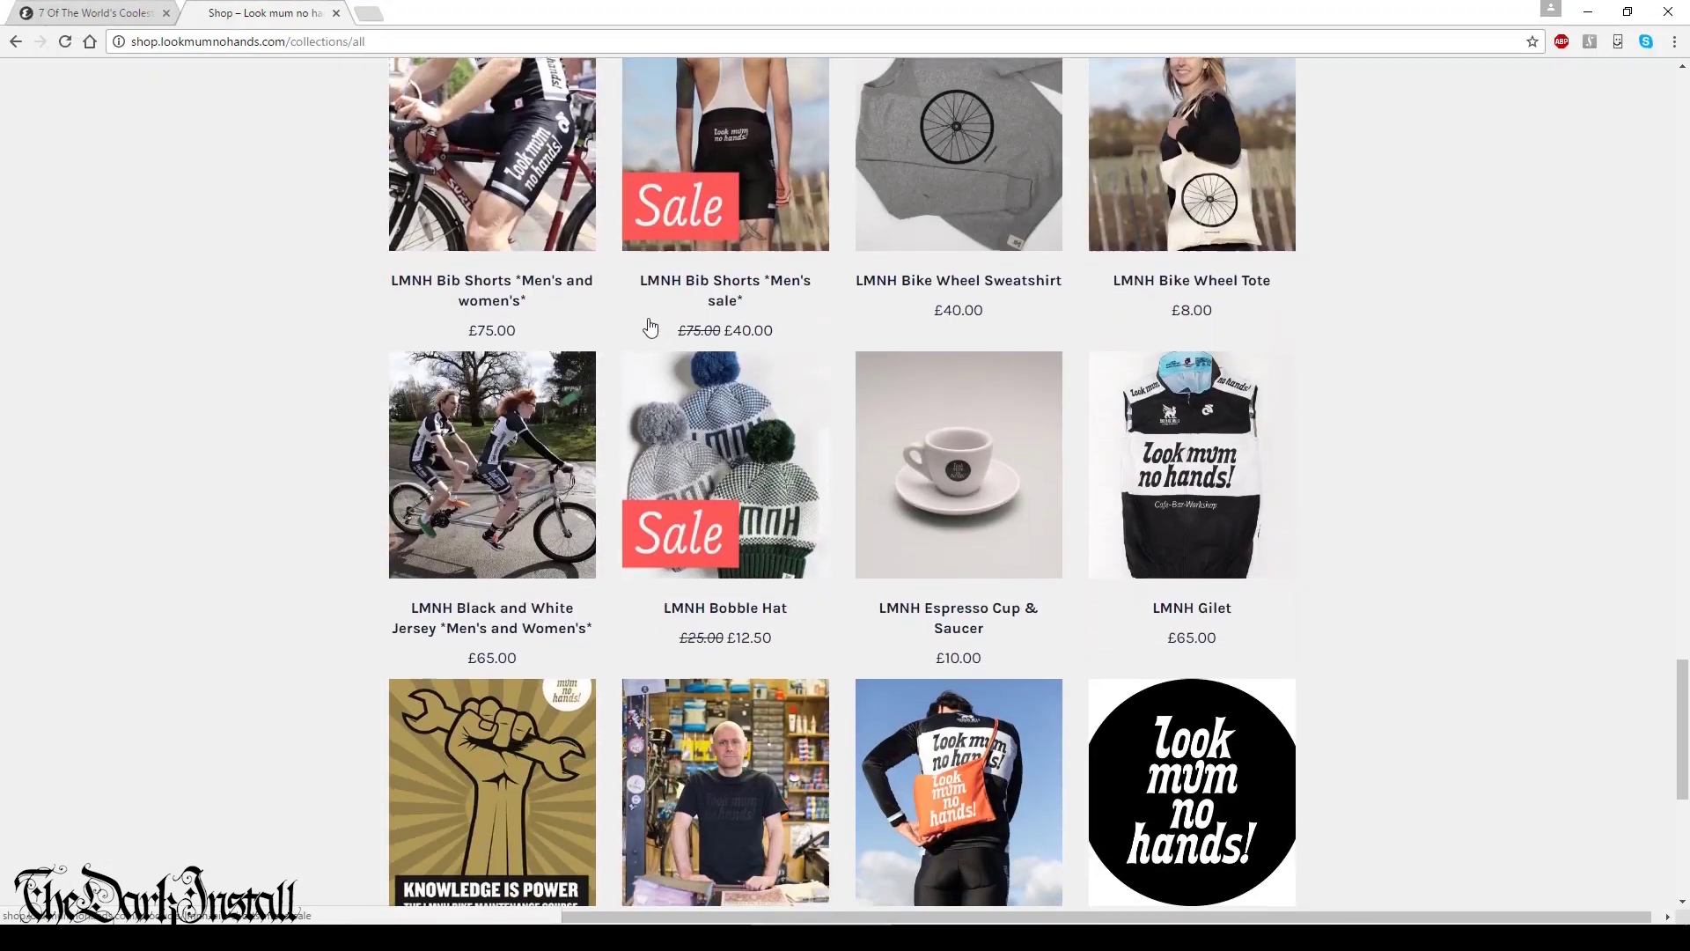
pyautogui.scroll(2, 637, 337)
pyautogui.hotkey('ctrl', 'shift', 'Tab')
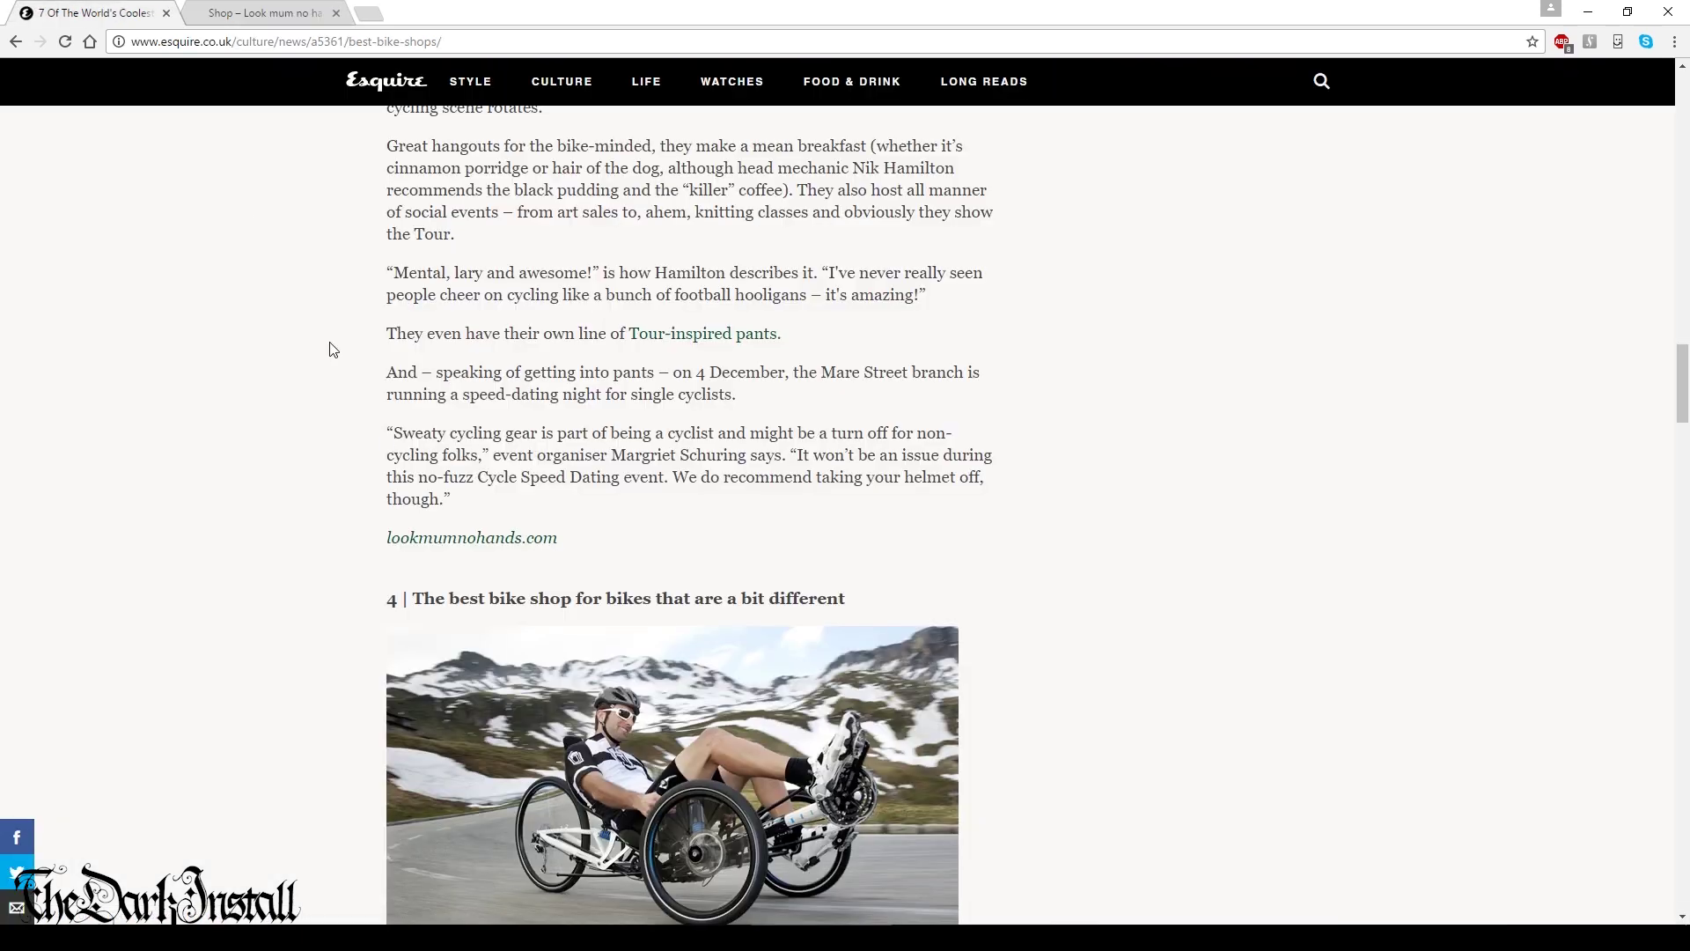
# - Go back to the 'boutique bike shops london' results and scroll down the list
pyautogui.click(15, 41)
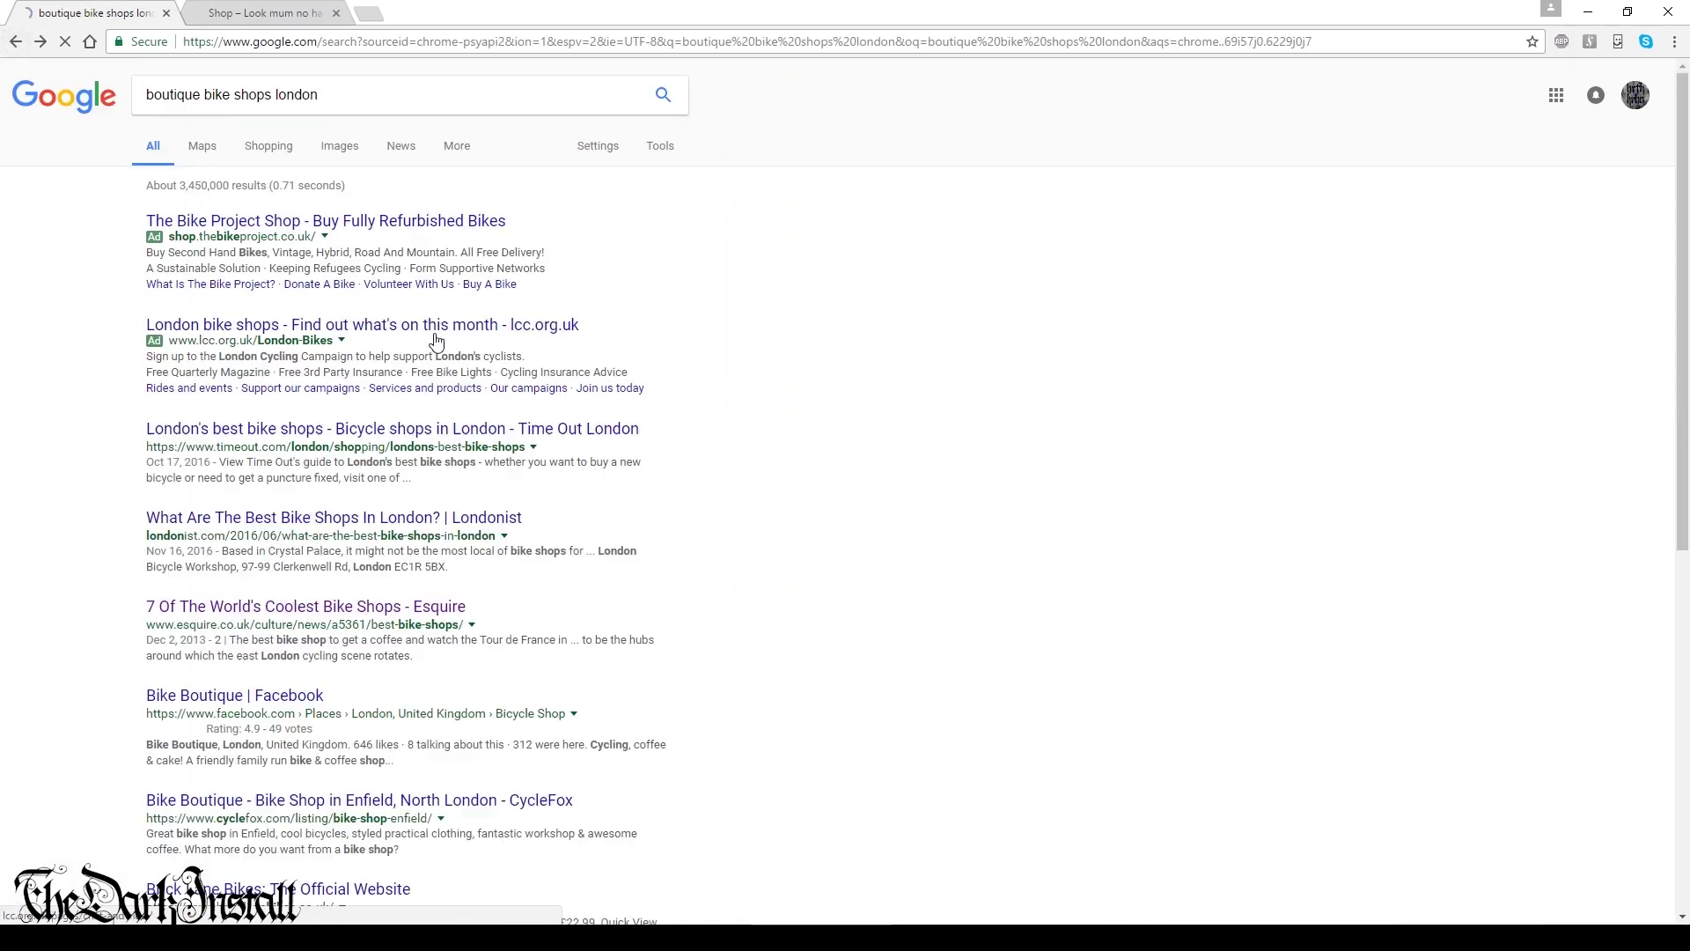
pyautogui.scroll(-4, 427, 376)
pyautogui.scroll(-1, 427, 376)
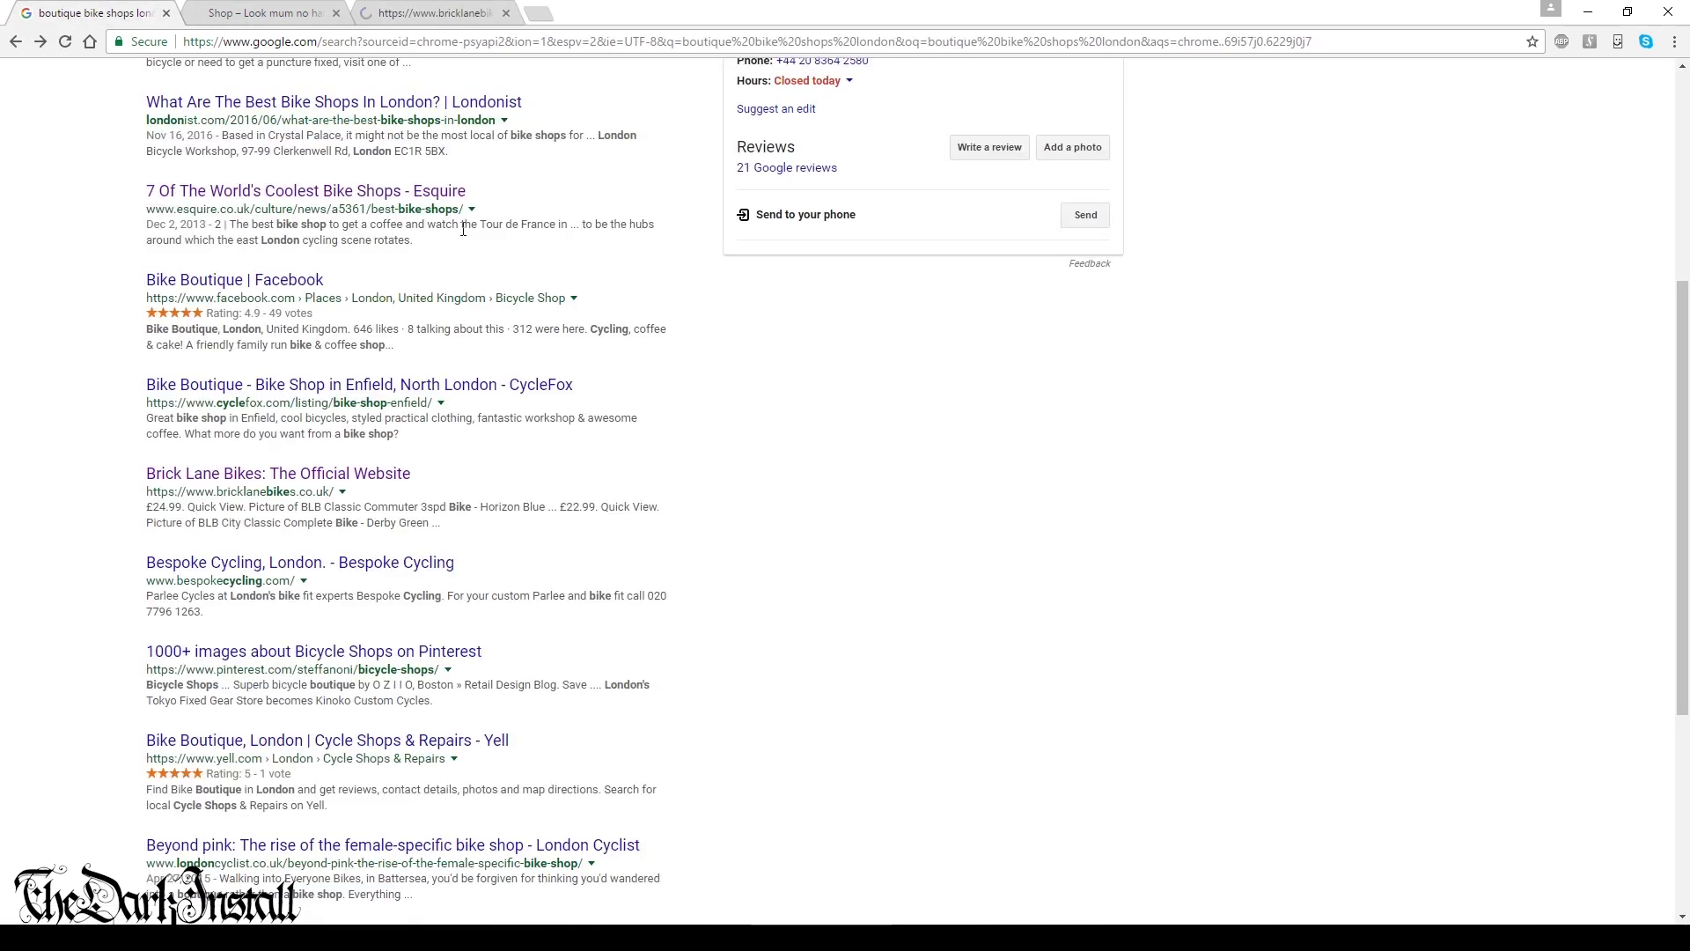
# - Browse the Brick Lane Bikes site and its BRANDS menu, then return to the Google results
pyautogui.click(457, 15)
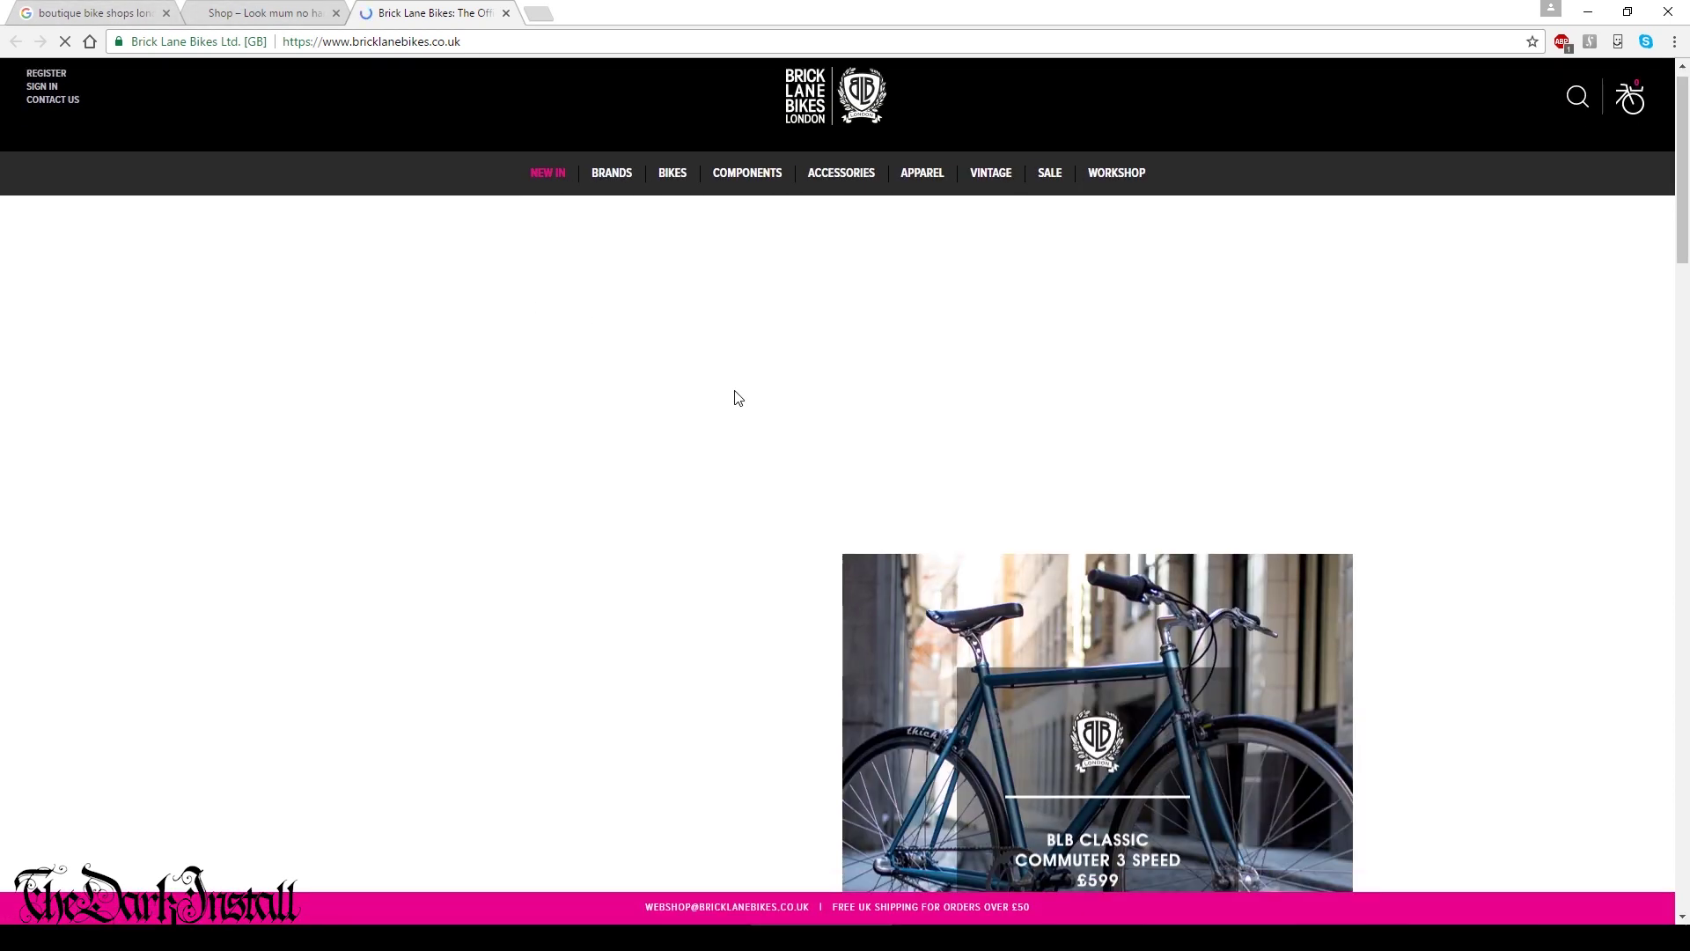
pyautogui.scroll(-1, 734, 392)
pyautogui.scroll(-14, 735, 398)
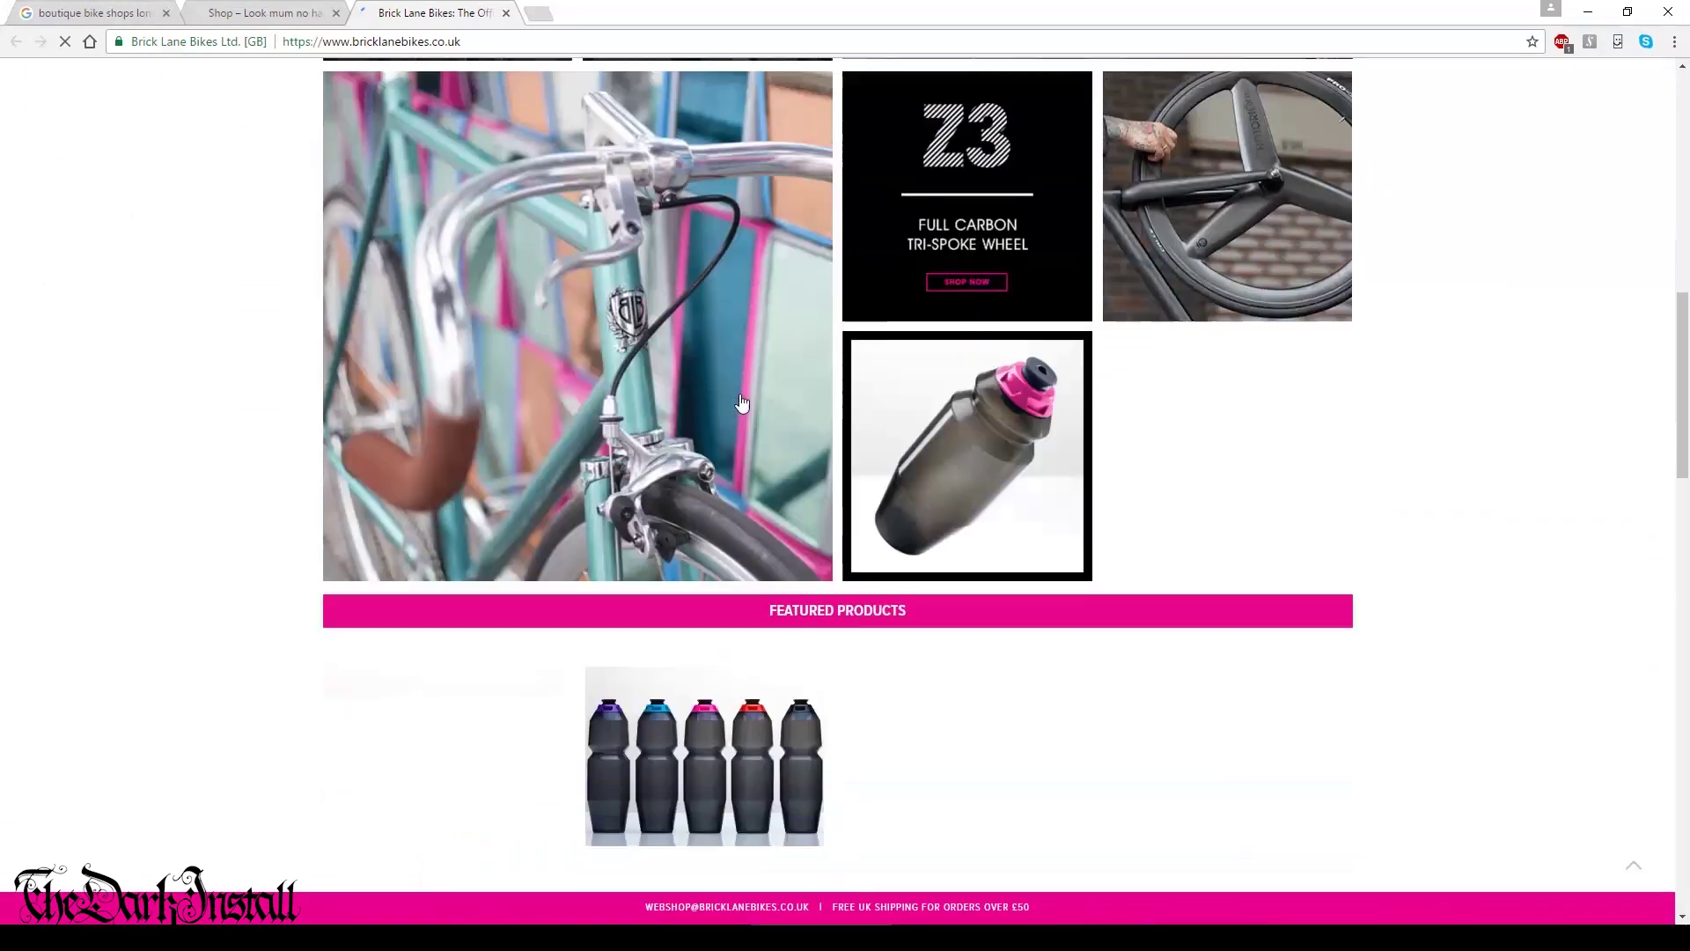
pyautogui.scroll(15, 734, 396)
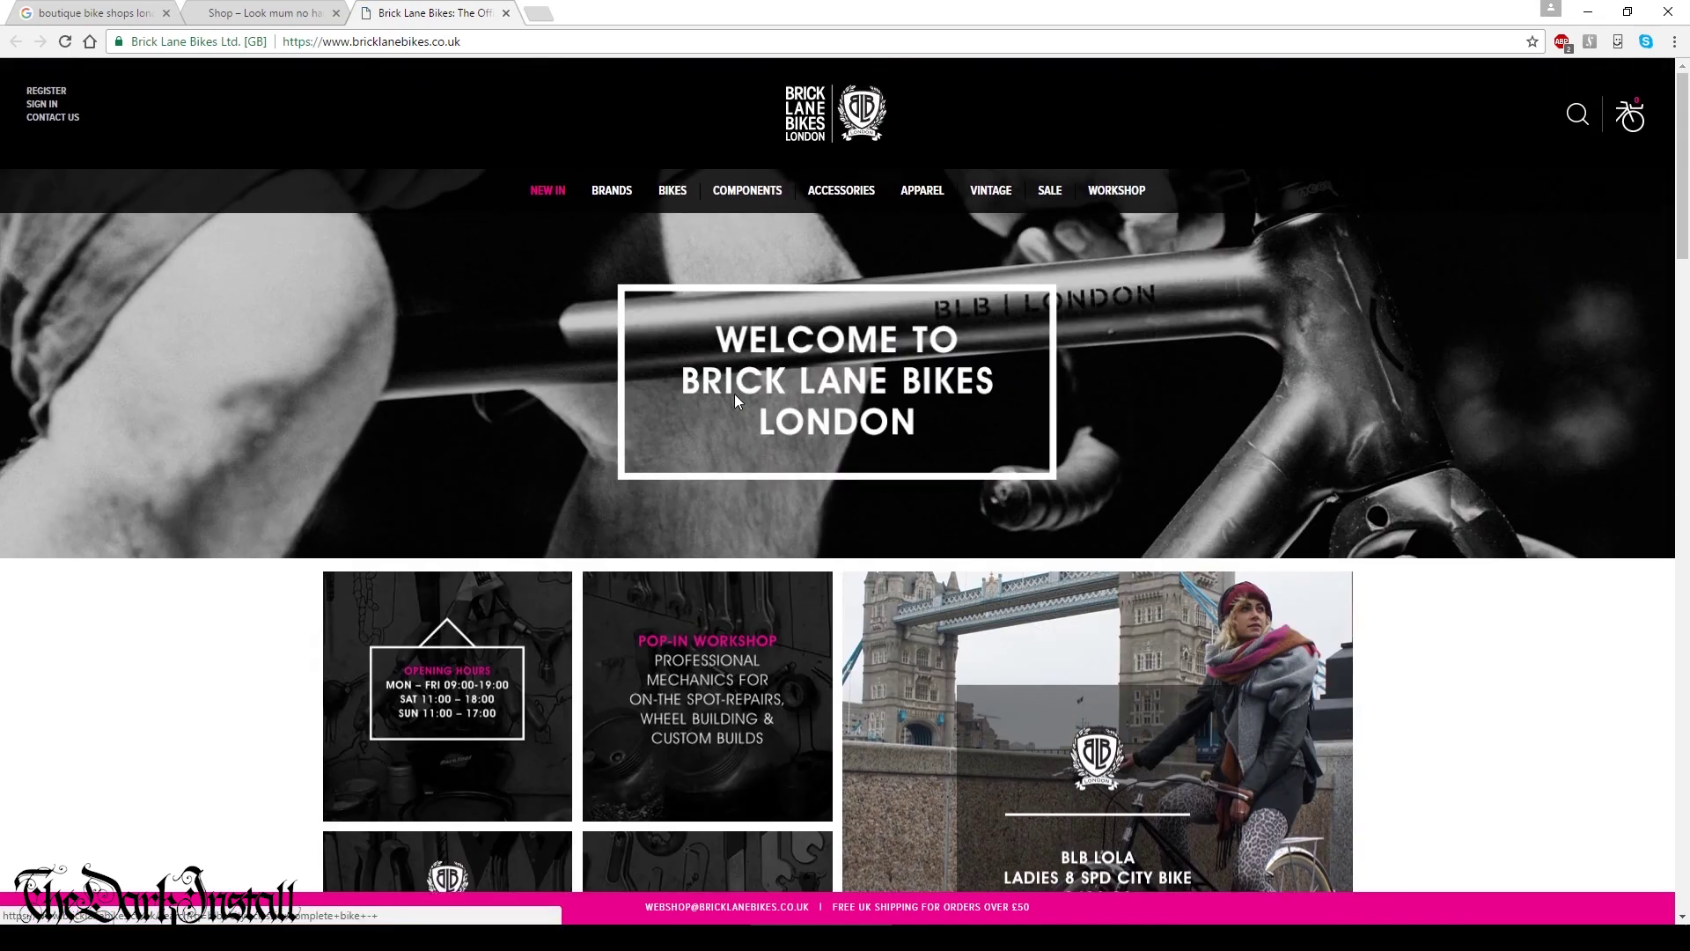
pyautogui.moveTo(620, 194)
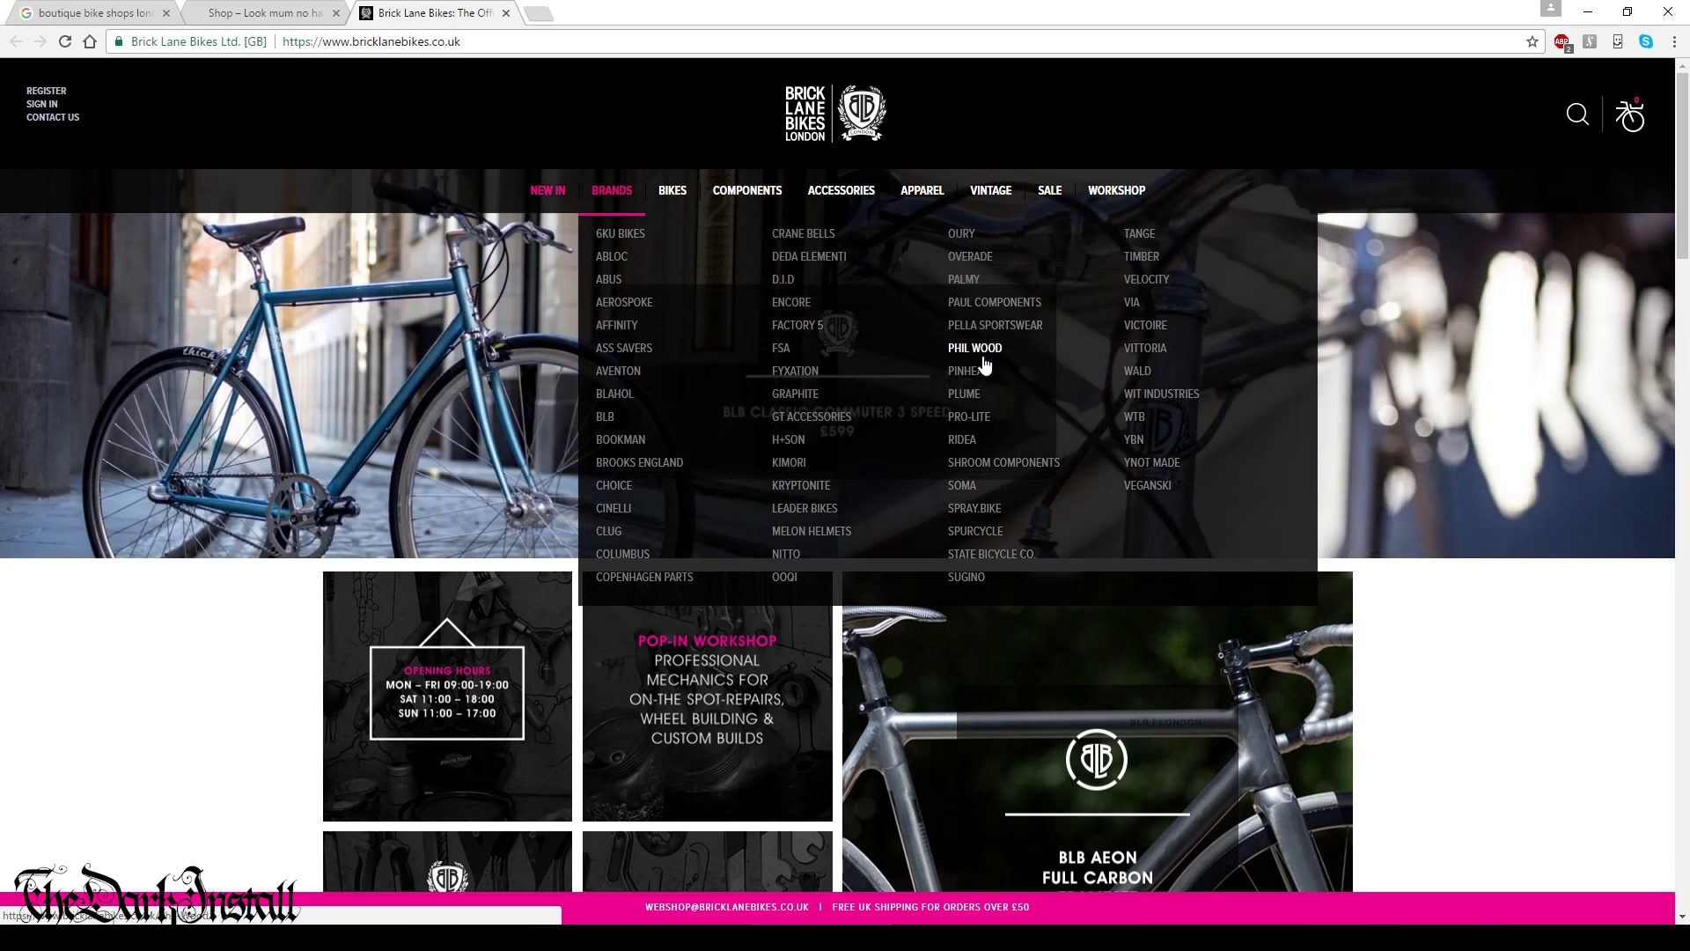
pyautogui.click(93, 12)
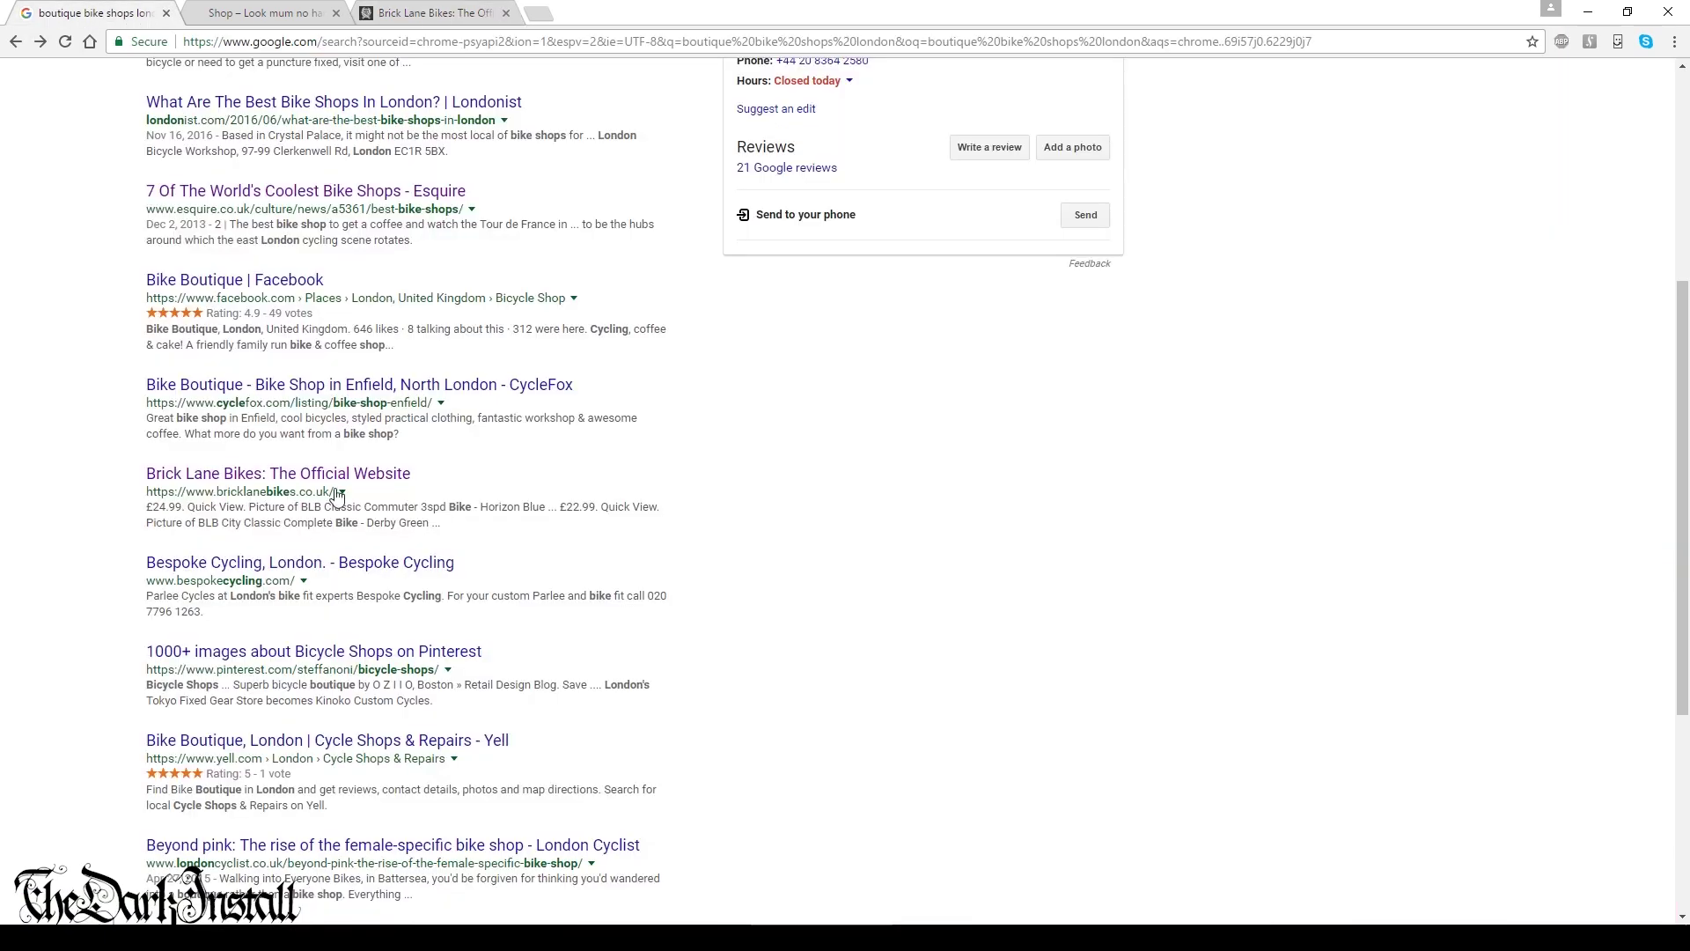
pyautogui.scroll(-2, 337, 494)
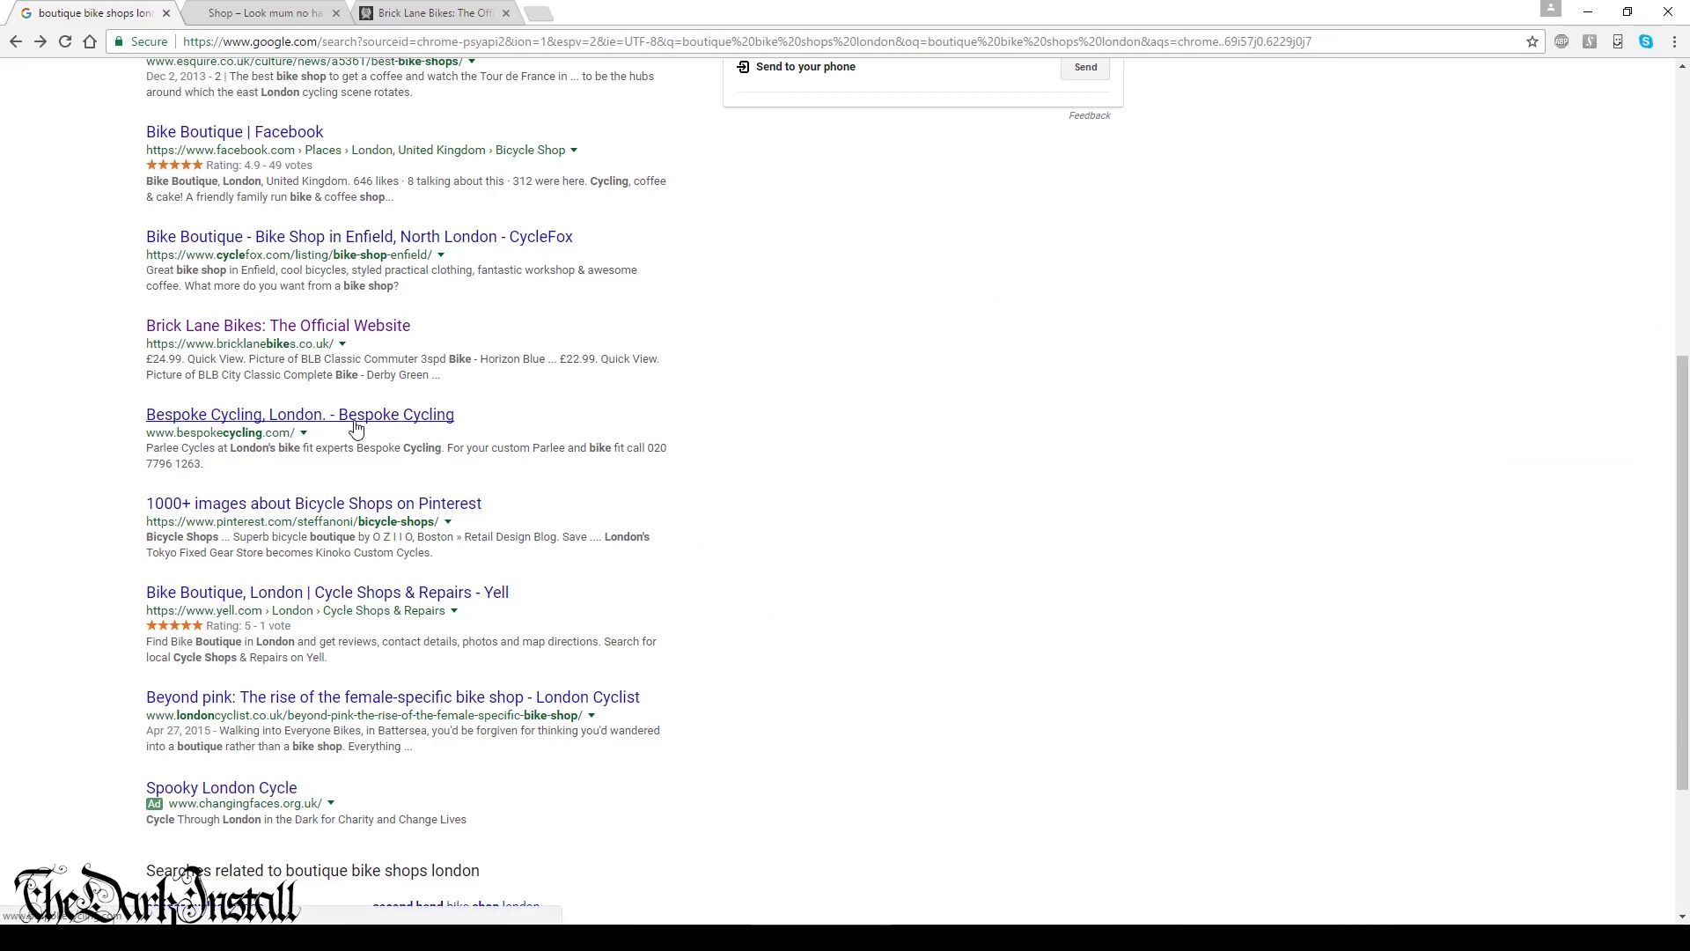